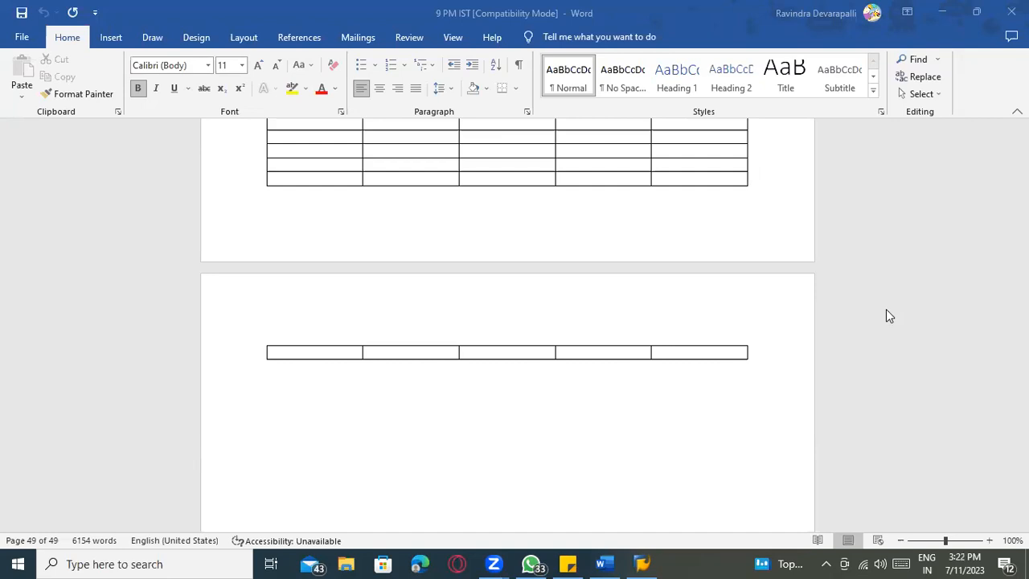
Switch to SAP Logon and open the ECC server connection that uses instance 30.
left_click(636, 561)
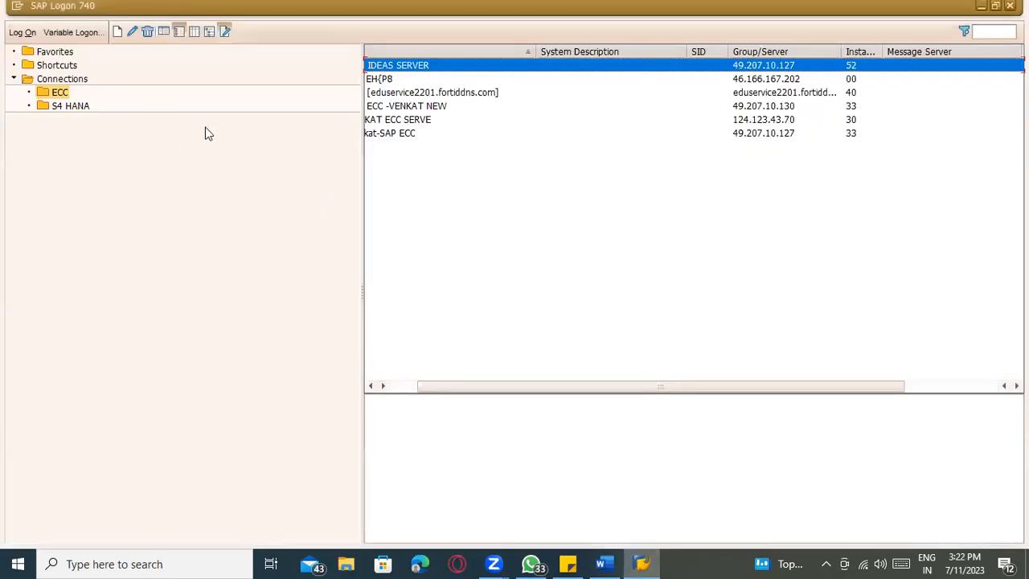
left_click(455, 380)
left_click(391, 386)
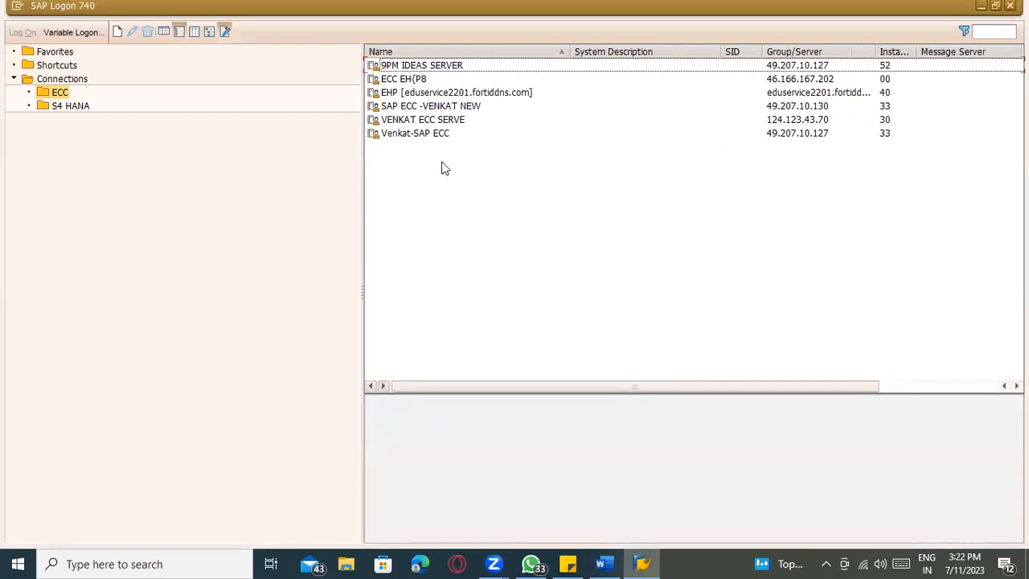
left_click(443, 120)
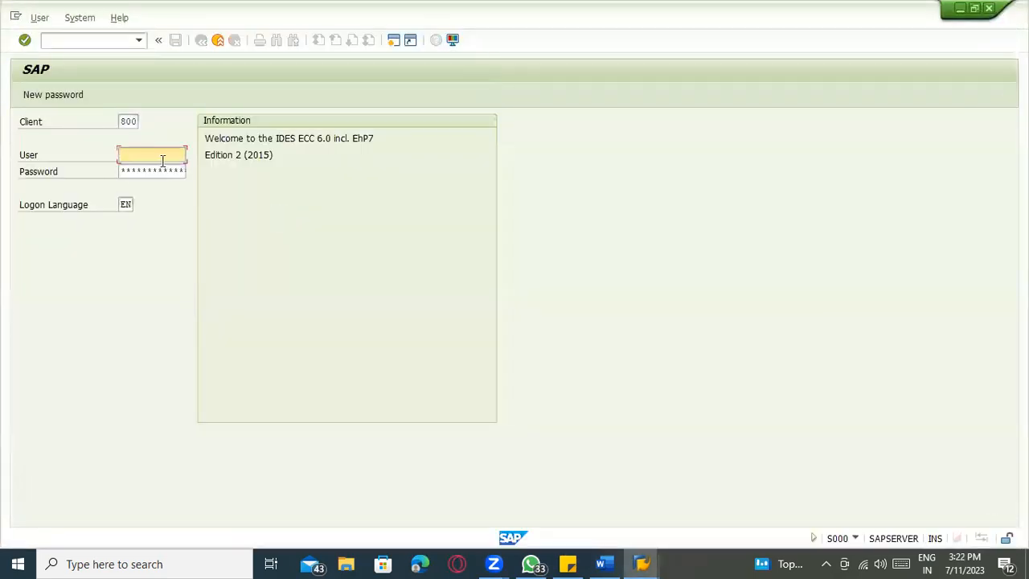
Enter the user ID on the logon screen for client 800.
left_click(162, 161)
left_click(156, 167)
key("Tab")
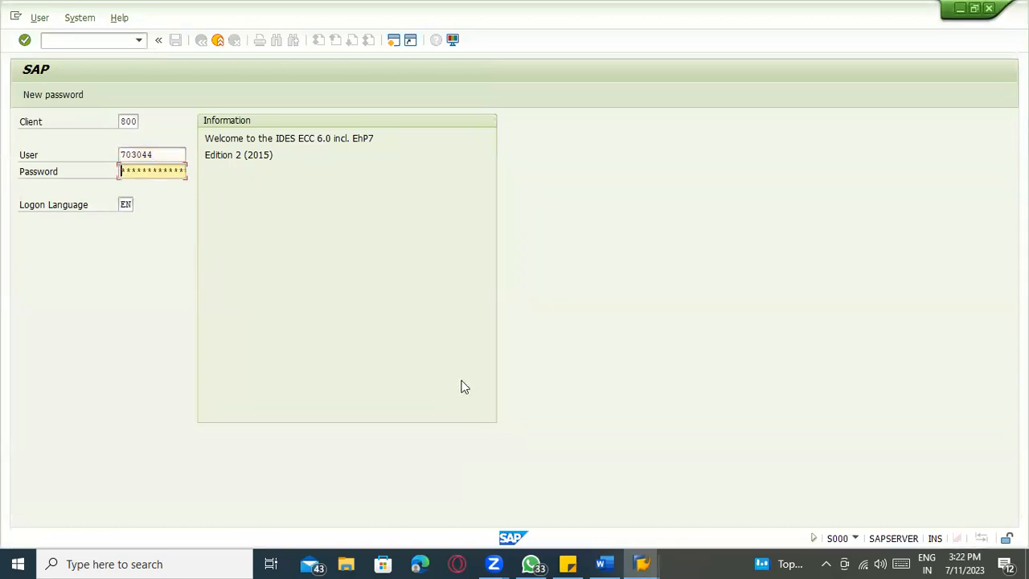
Copy the account password from the sticky note, fill it into the Password field and log on.
left_click(567, 562)
left_click(694, 298)
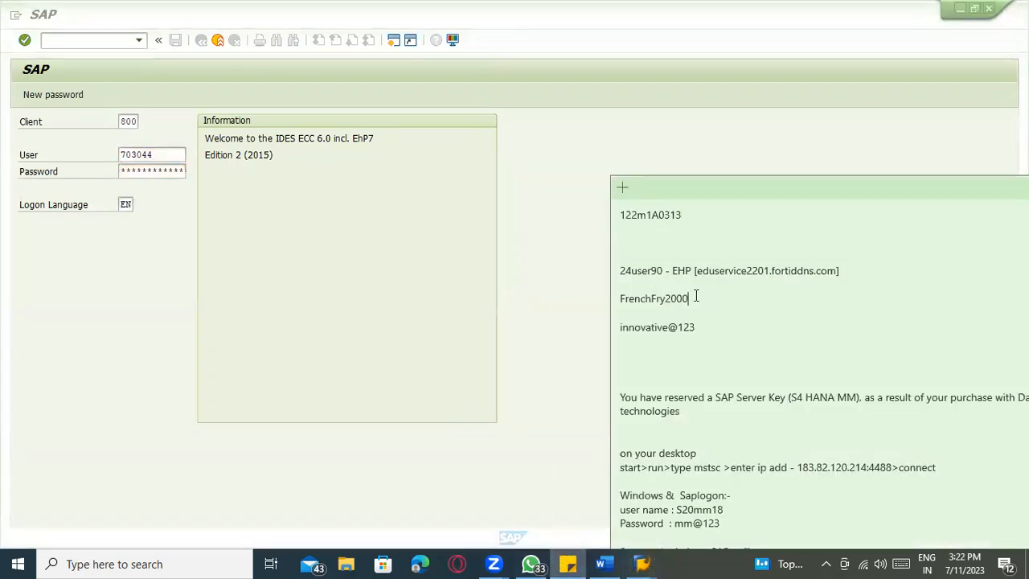
scroll(712, 375, "down", 2)
scroll(712, 352, "up", 2)
left_click_drag(697, 327, 610, 330)
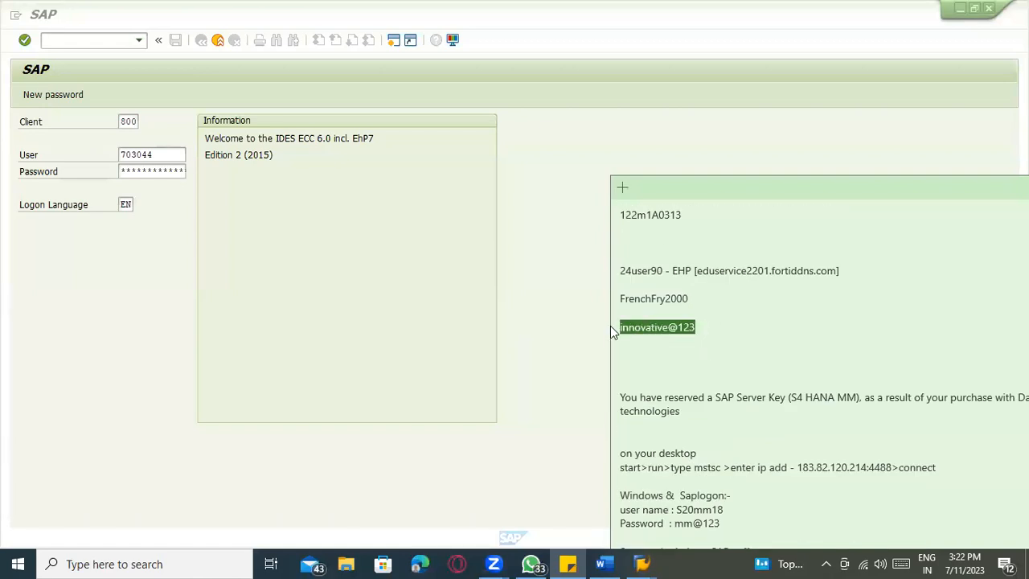
left_click(401, 297)
key("Return")
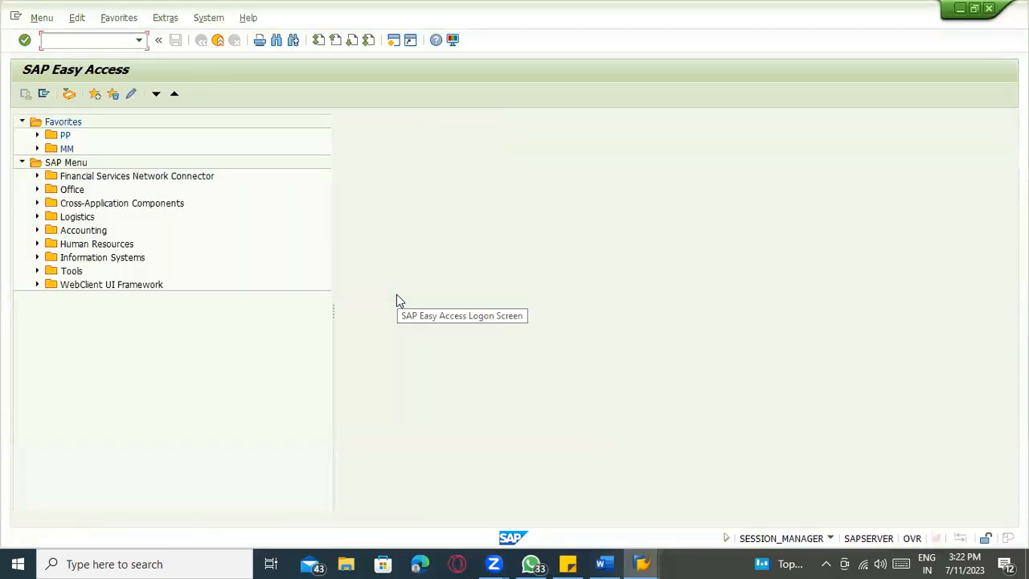
Start transaction spro and display the reference IMG structure.
type("spro")
key("Return")
left_click(38, 98)
Expand Materials Management, Purchasing, Conditions and Define Price Determination Process in the IMG structure.
scroll(141, 373, "down", 2)
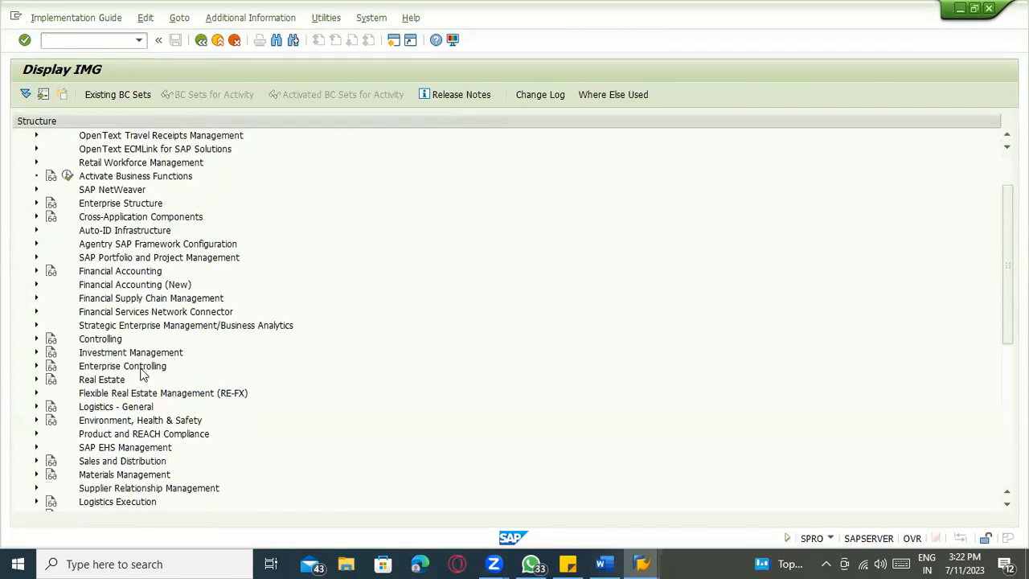
scroll(35, 410, "down", 3)
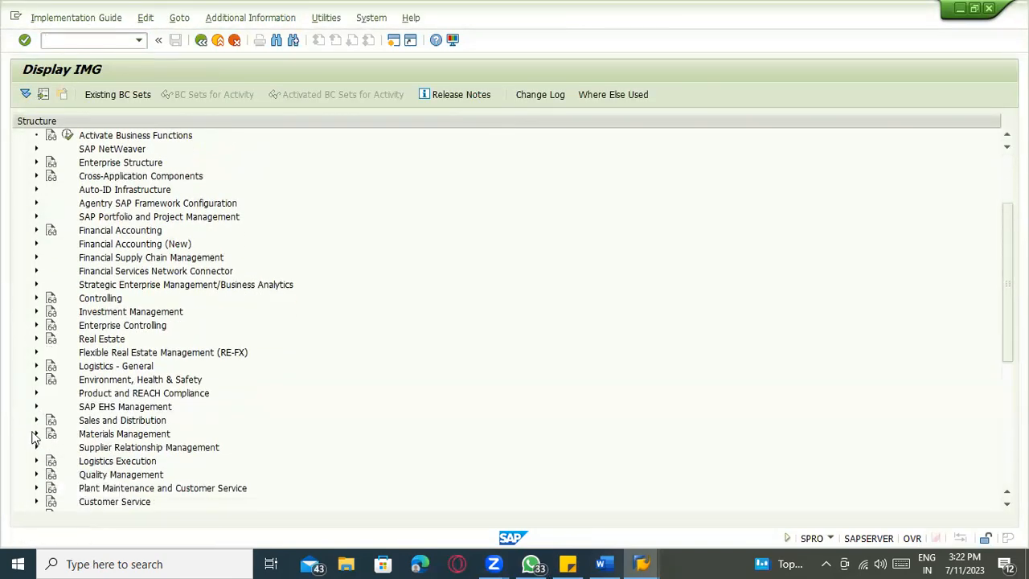
left_click(35, 434)
scroll(37, 432, "down", 2)
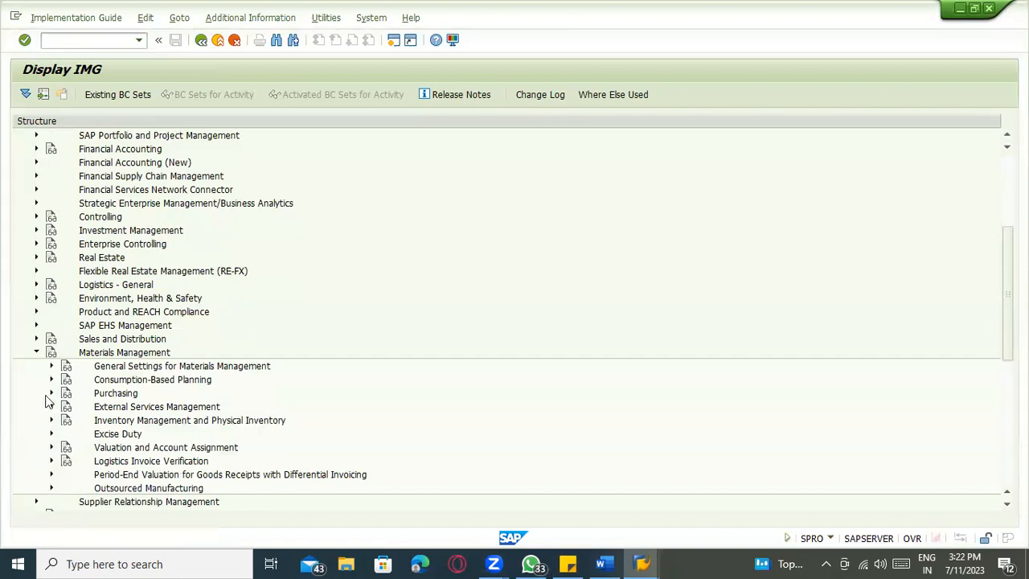
left_click(50, 392)
scroll(57, 378, "down", 1)
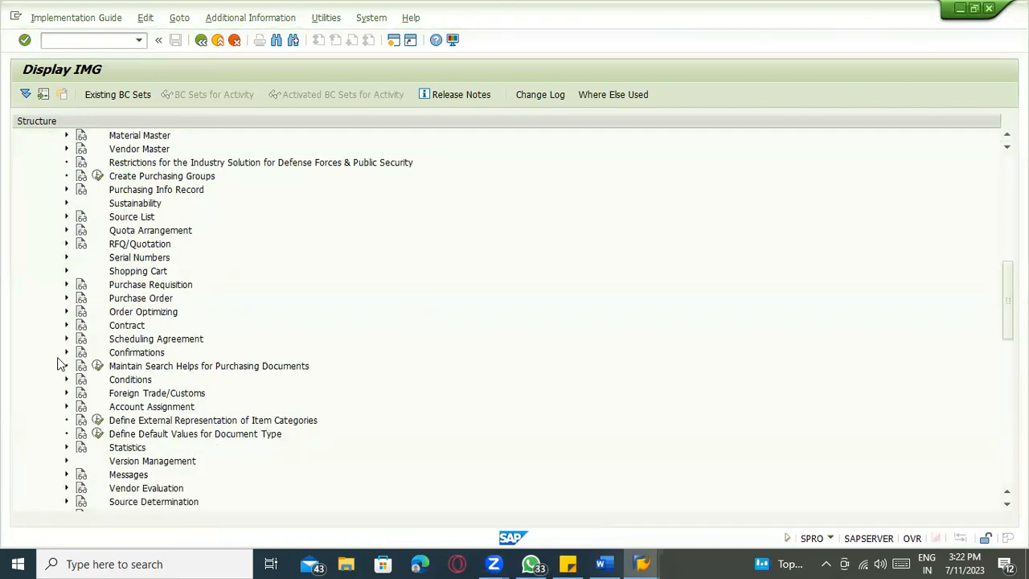
left_click(66, 379)
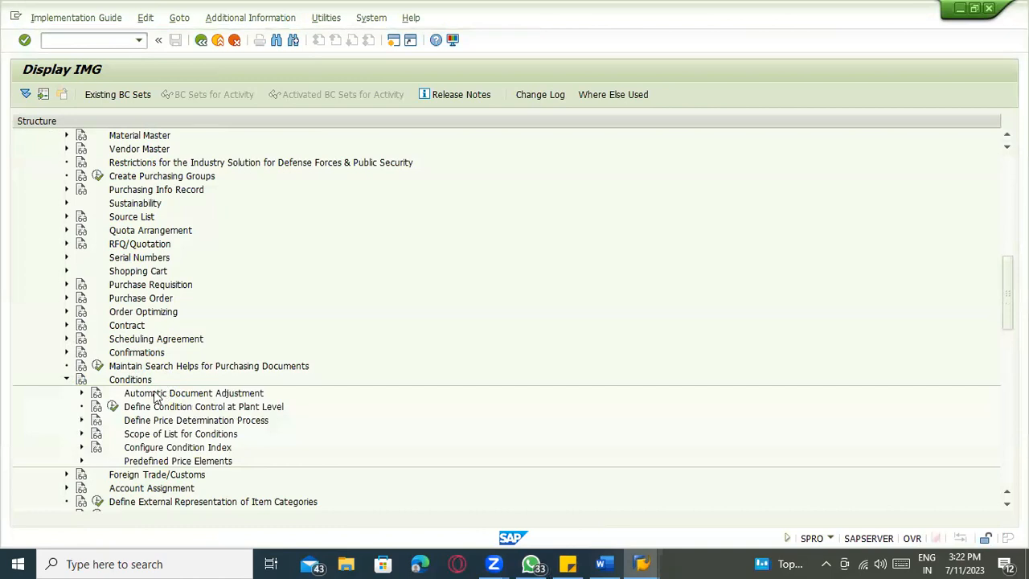
left_click(81, 420)
scroll(281, 349, "down", 1)
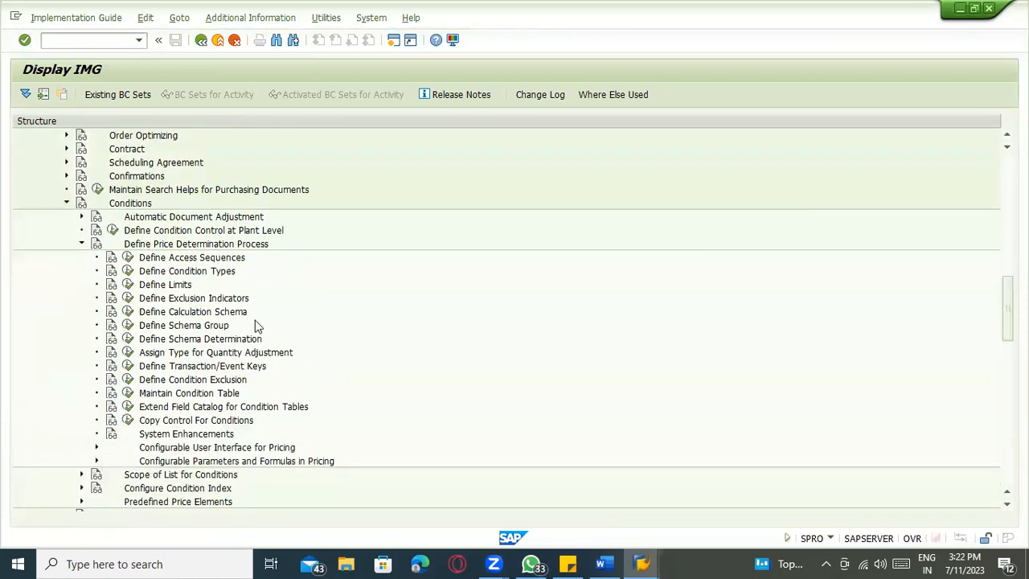
Run the Define Condition Types activity and open its condition types overview.
left_click(161, 273)
left_click(127, 272)
double_click(141, 181)
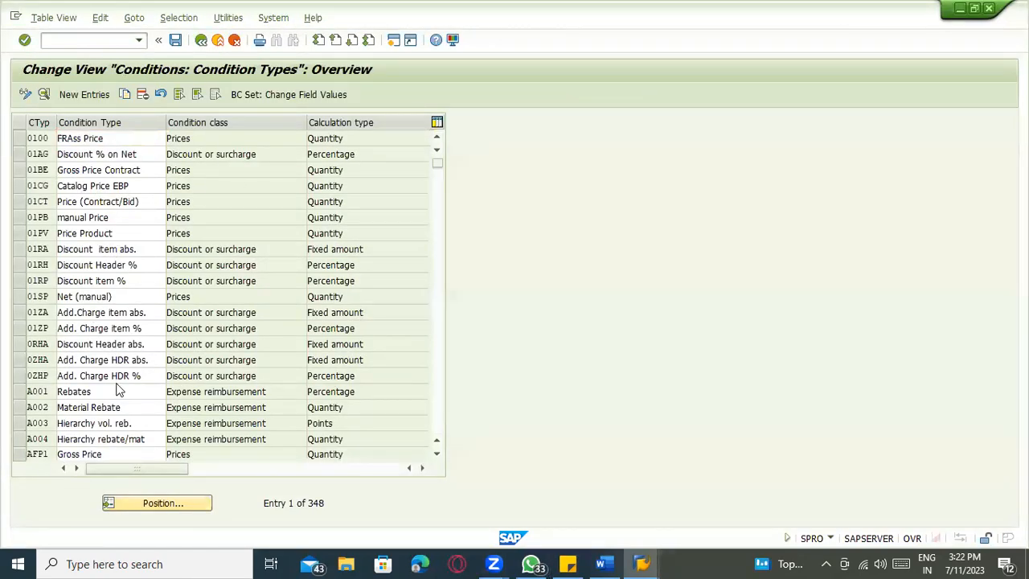
Position the condition types overview at entry PB00.
scroll(117, 385, "down", 2)
scroll(119, 372, "down", 4)
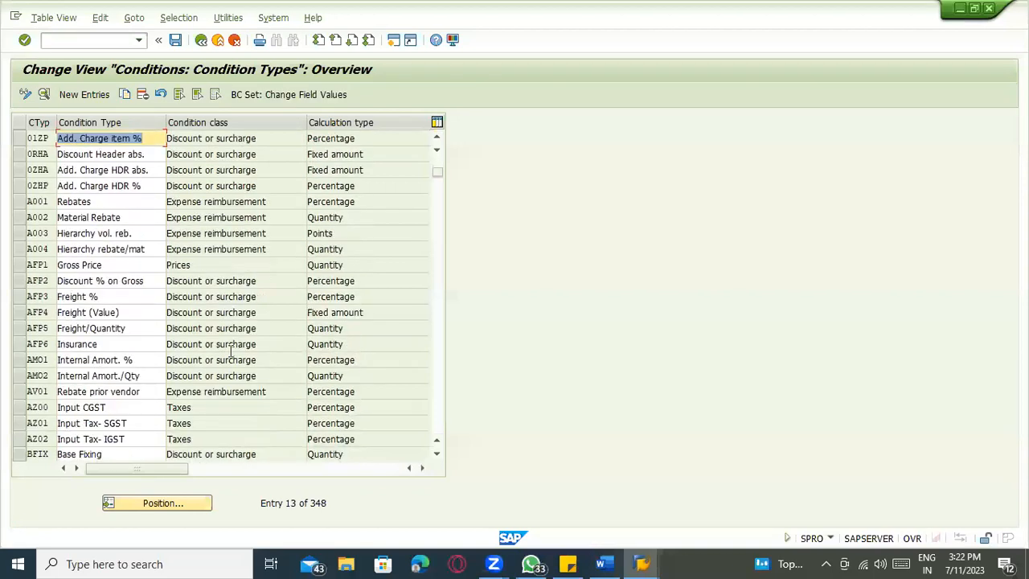
left_click(169, 499)
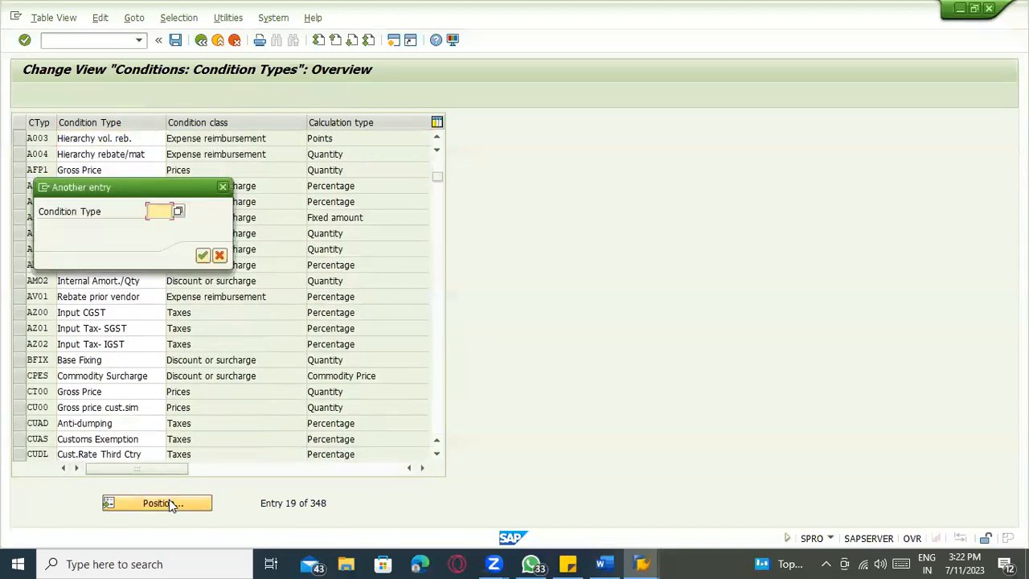
type("PB00")
key("Return")
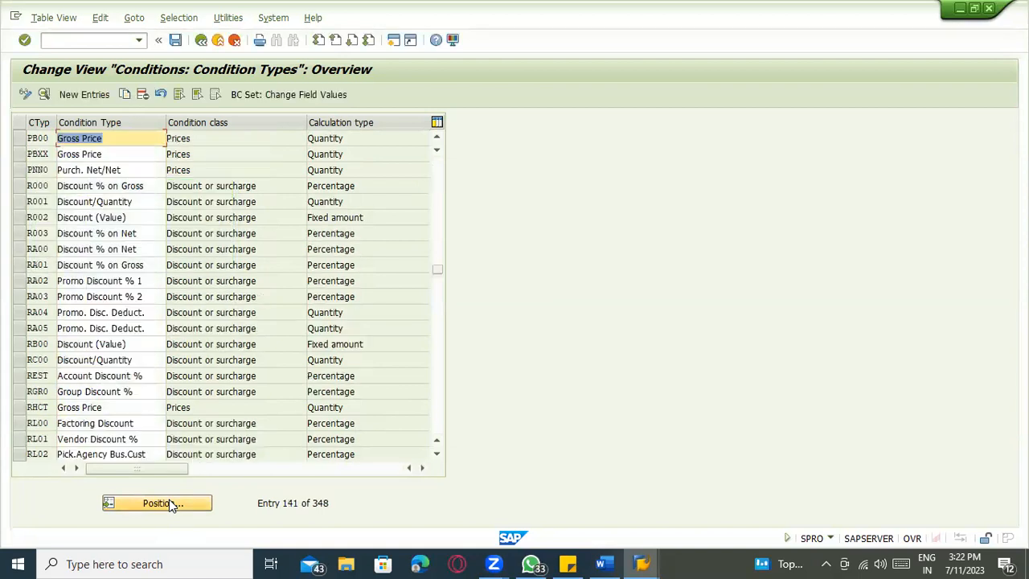
Open the details of the gross price condition type PB00 from the overview.
left_click(116, 153)
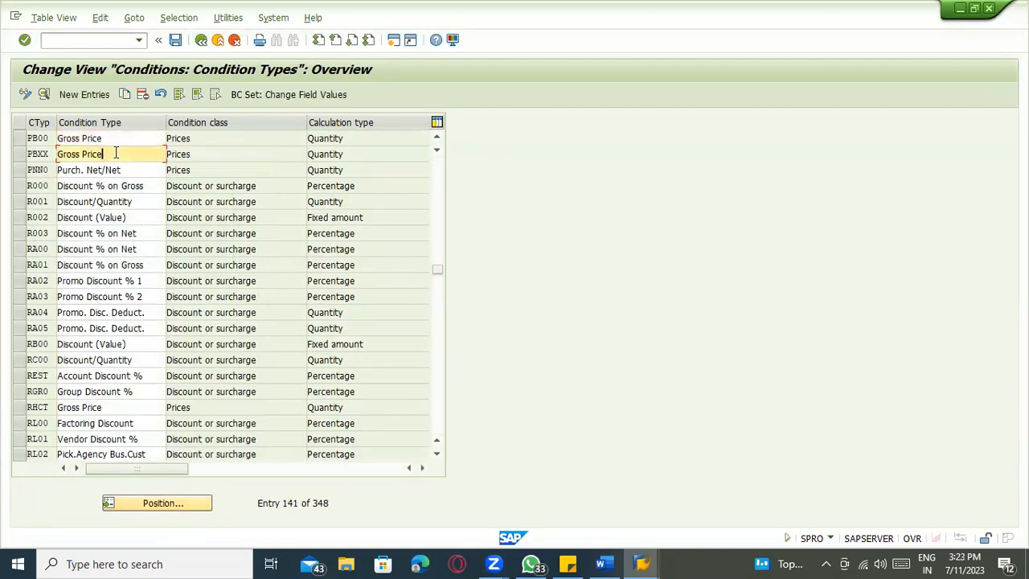
left_click(103, 186)
left_click(110, 213)
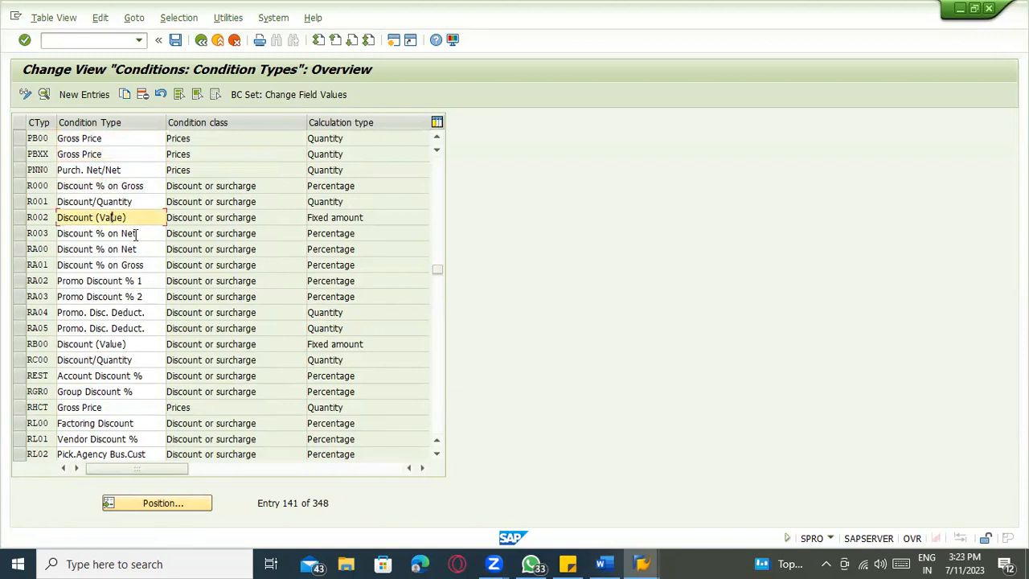
left_click(131, 232)
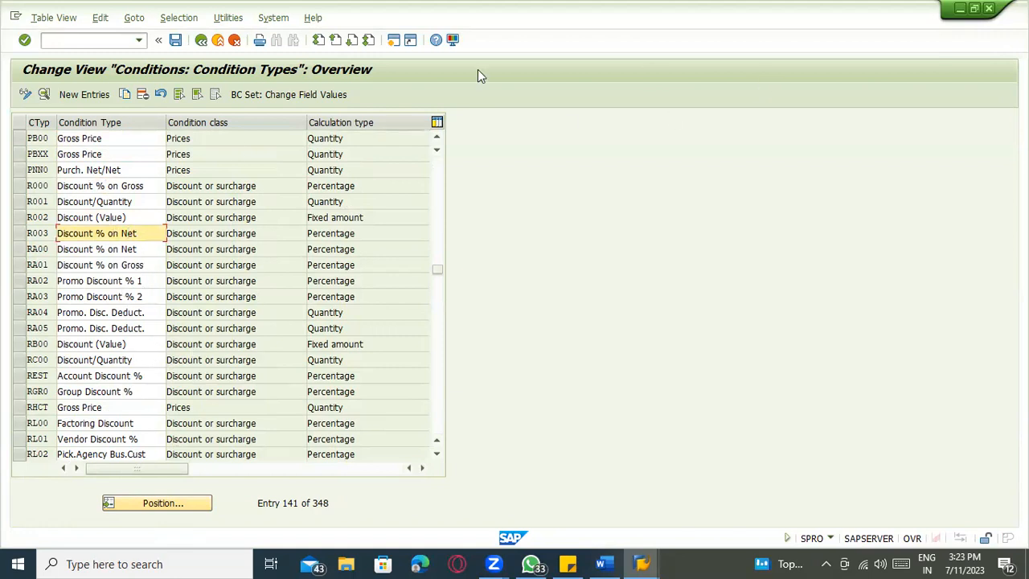
left_click(27, 139)
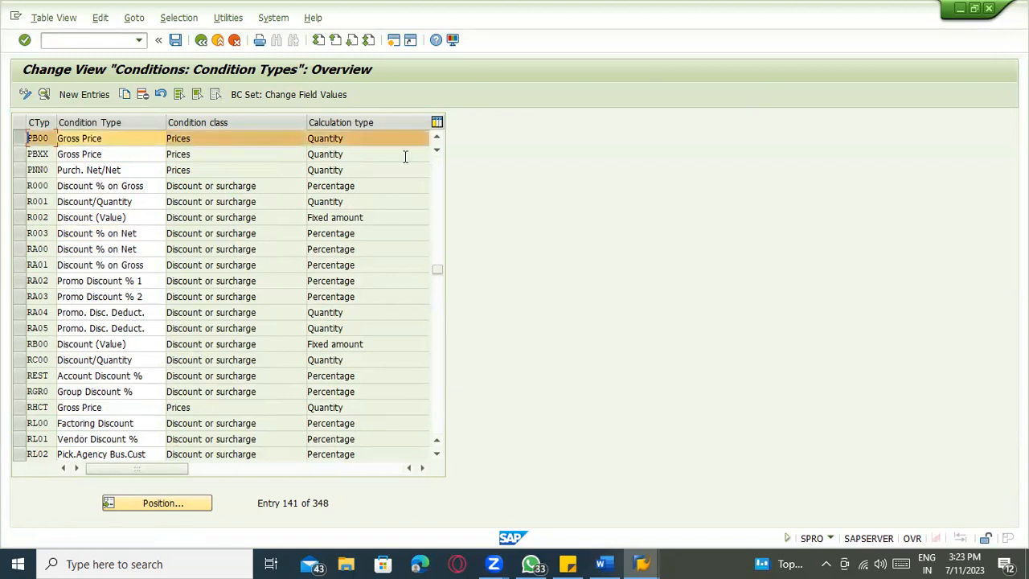
left_click(45, 94)
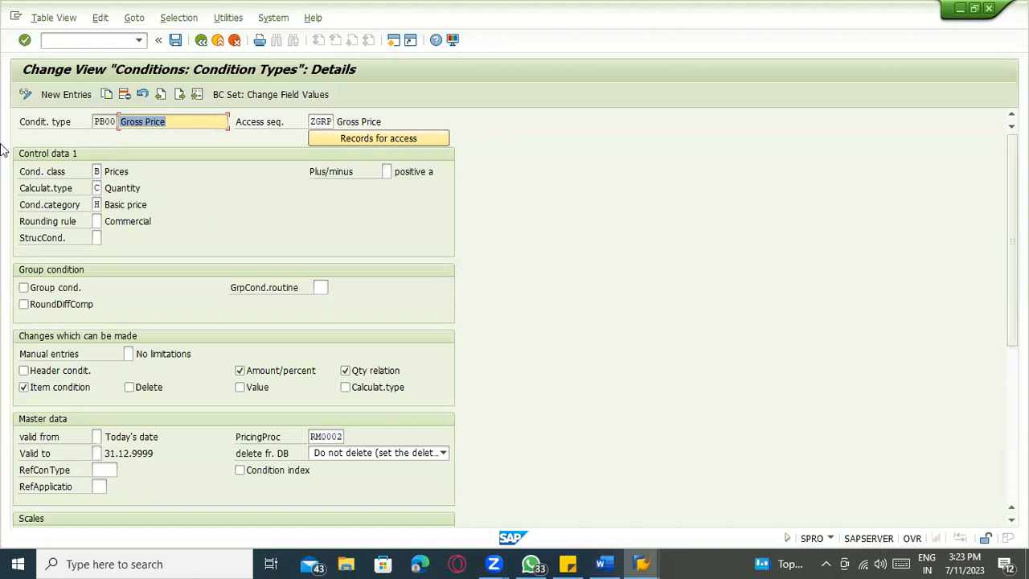
Look through the available condition classes for PB00 and choose class B (Prices).
left_click(97, 172)
left_click(97, 188)
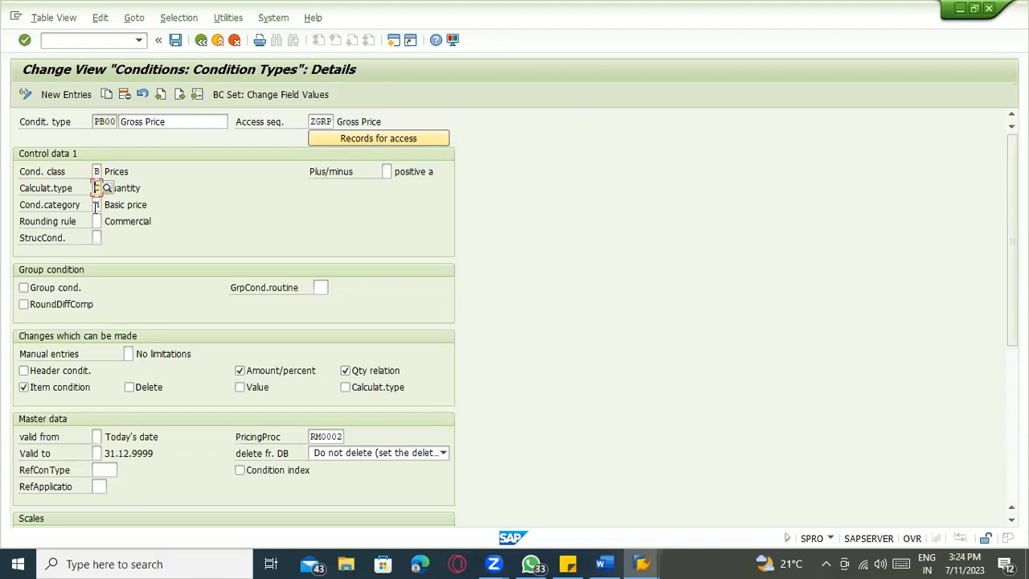
left_click(98, 169)
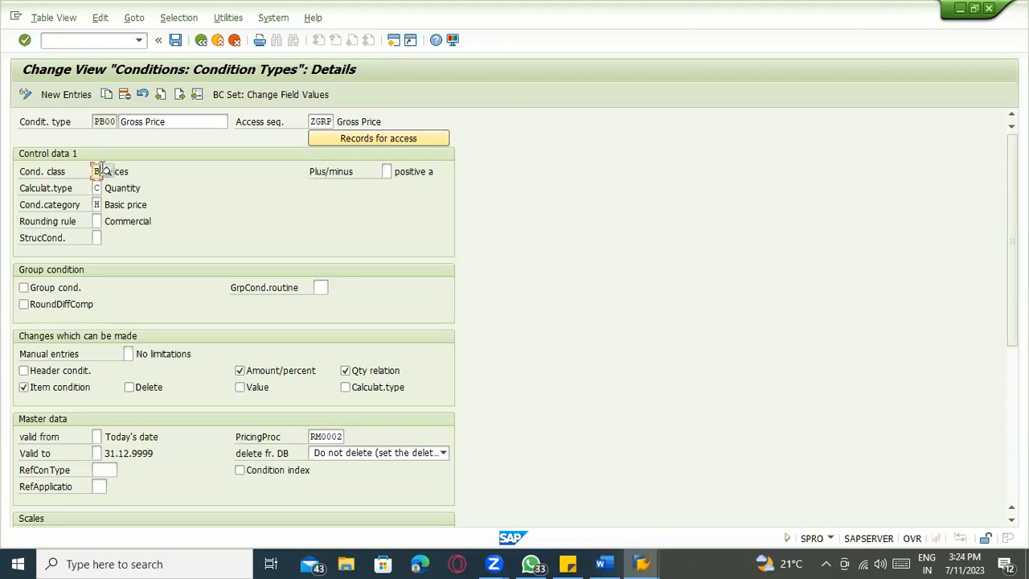
left_click(104, 171)
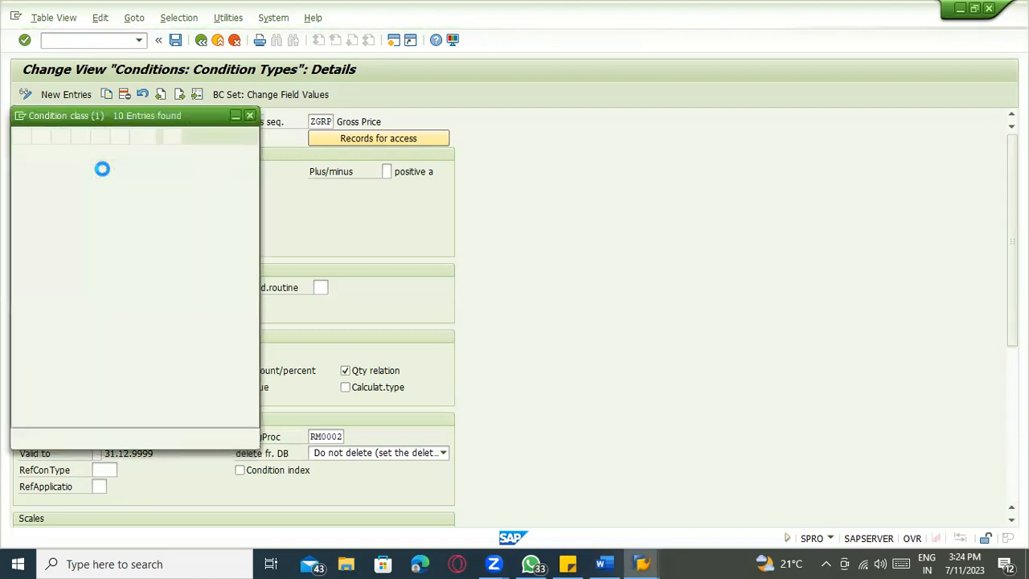
left_click(153, 182)
left_click(148, 210)
left_click(142, 225)
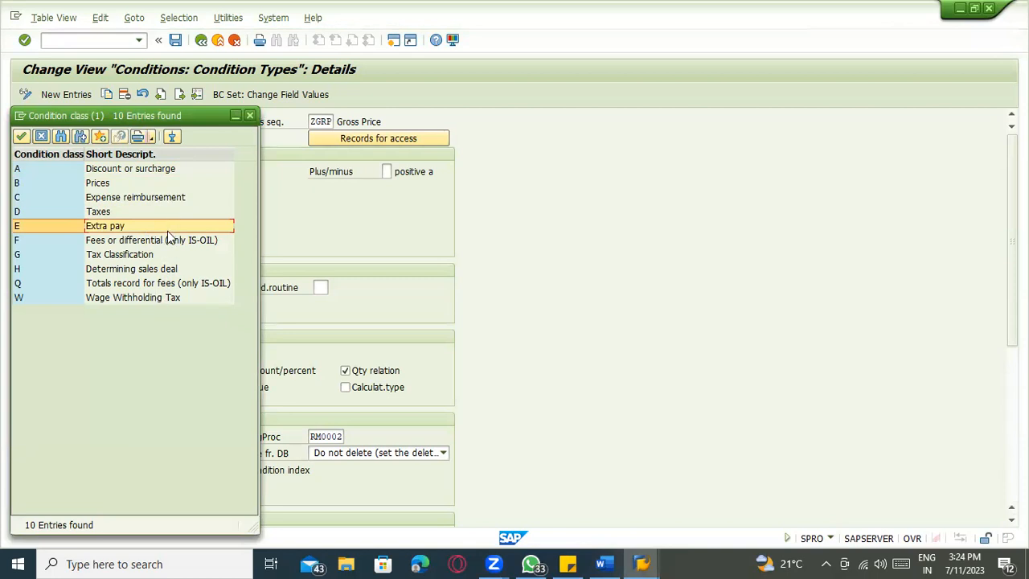
left_click_drag(192, 117, 718, 96)
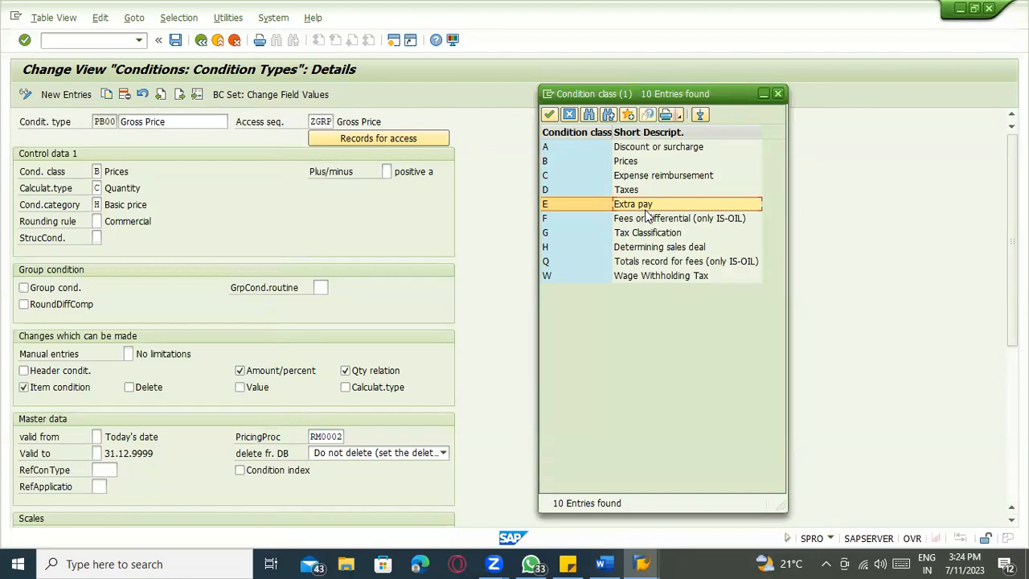
left_click(667, 148)
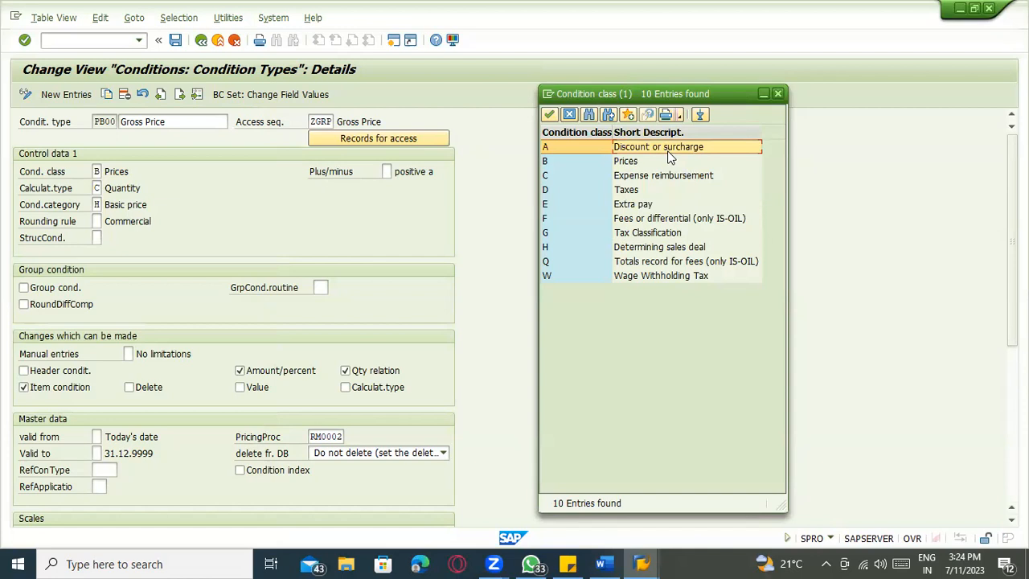
double_click(655, 163)
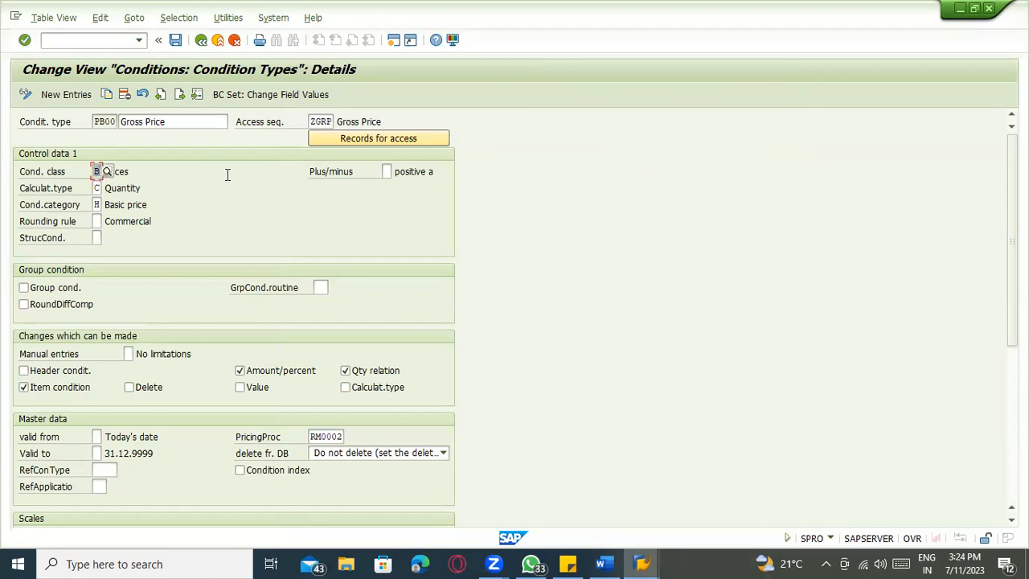
Reopen the PB00 details from the overview and pick condition class B (Prices) again from its possible values.
left_click(201, 39)
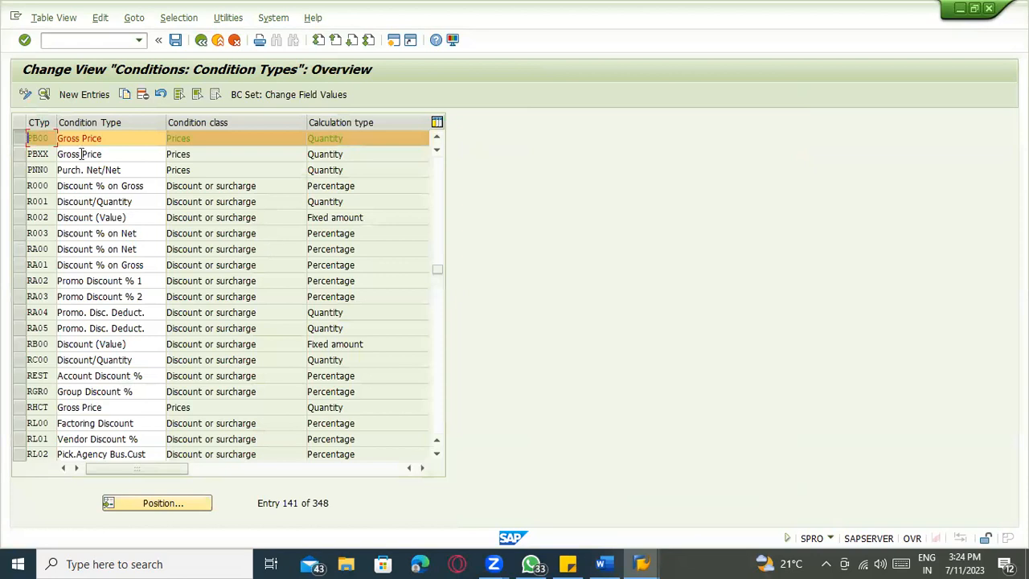
double_click(83, 141)
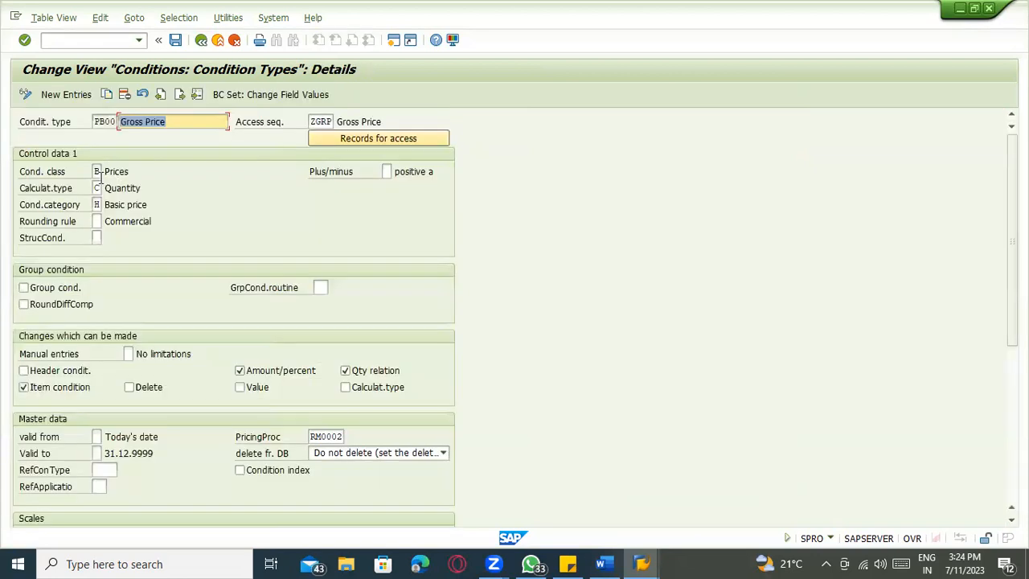
left_click(108, 172)
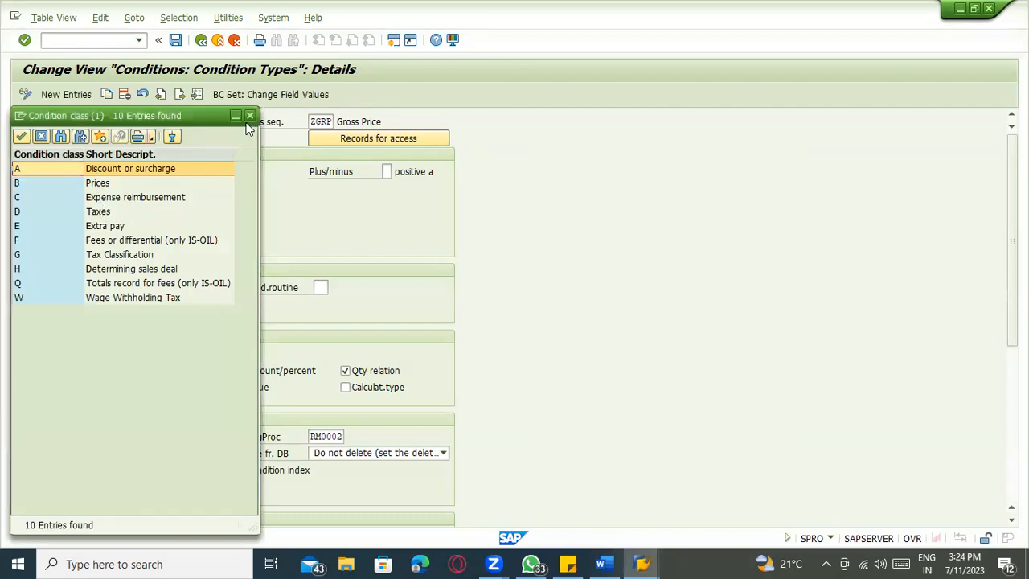
double_click(121, 181)
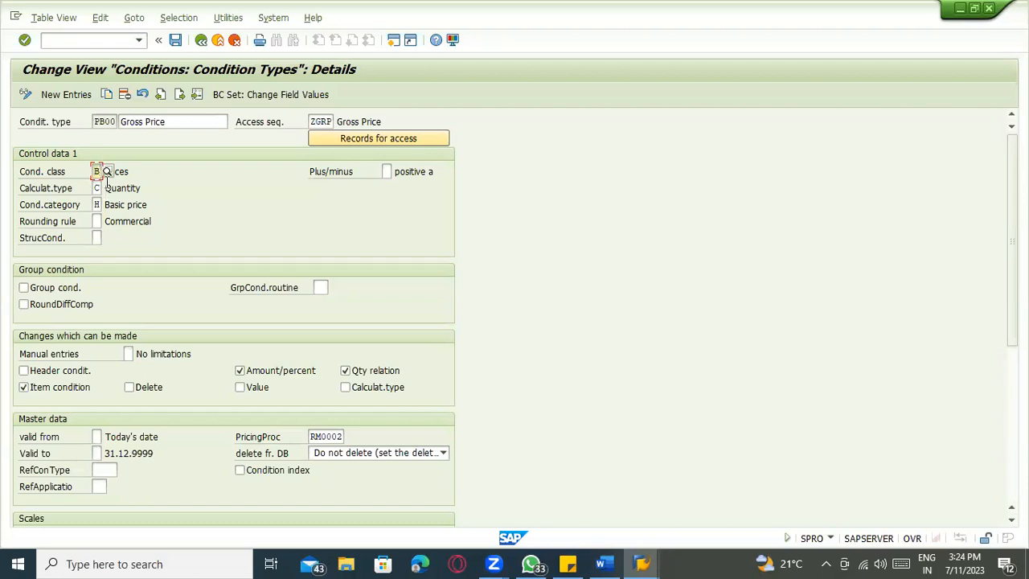
left_click(52, 171)
left_click(97, 171)
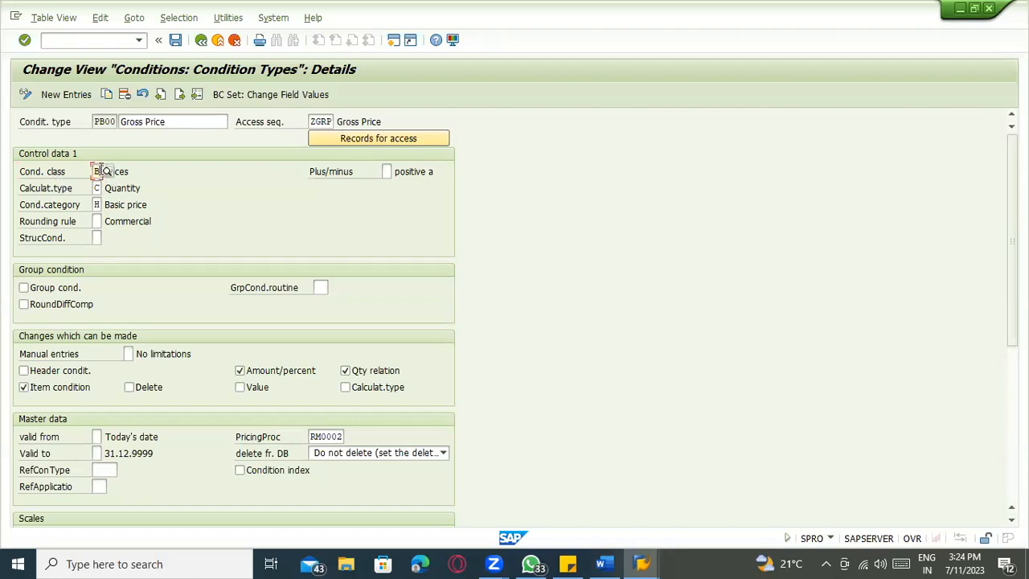
left_click(172, 121)
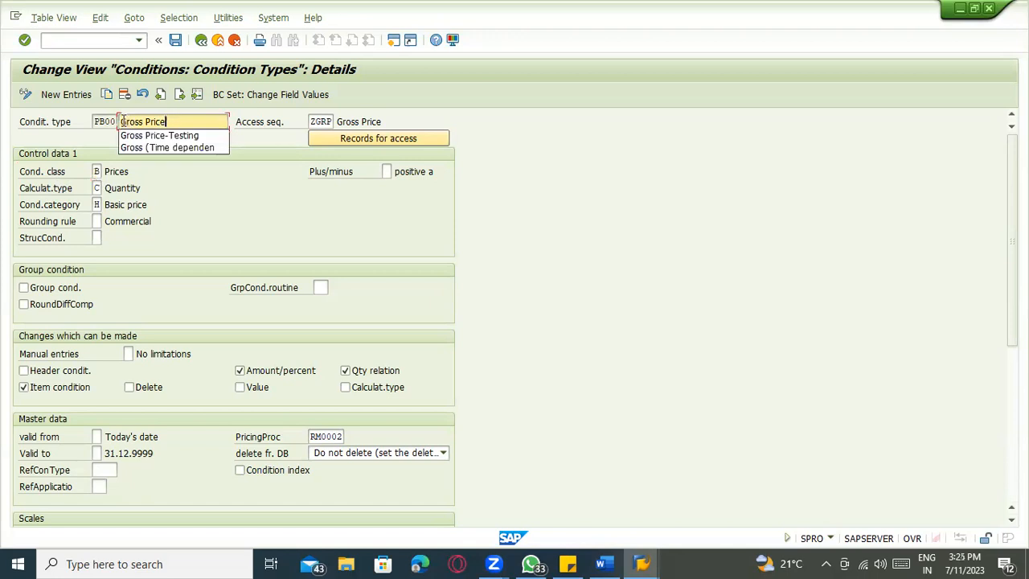
Return to the overview and open the details of discount condition type R000 to examine its condition class.
left_click(95, 171)
left_click(46, 173)
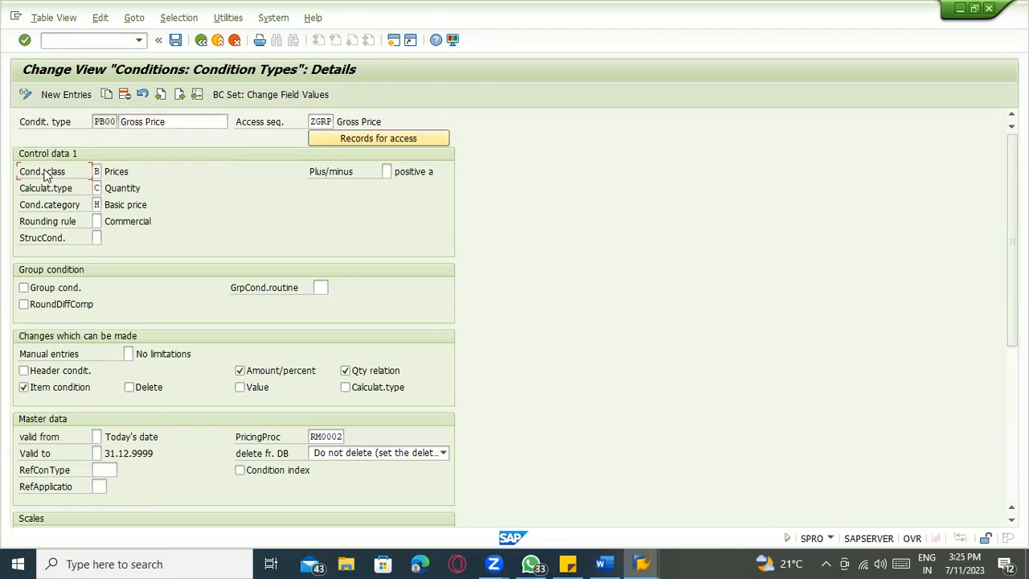
left_click(201, 39)
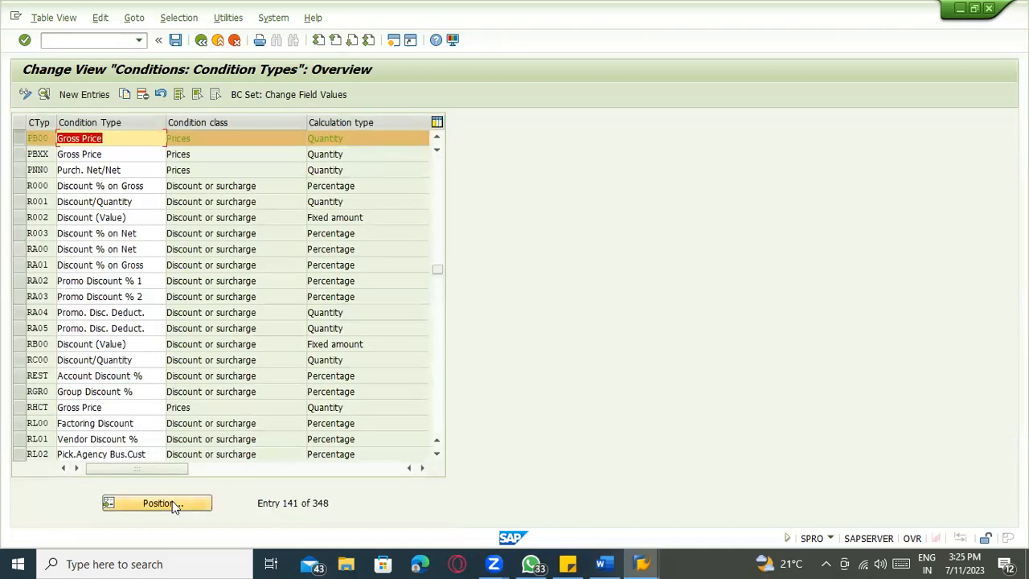
left_click(86, 187)
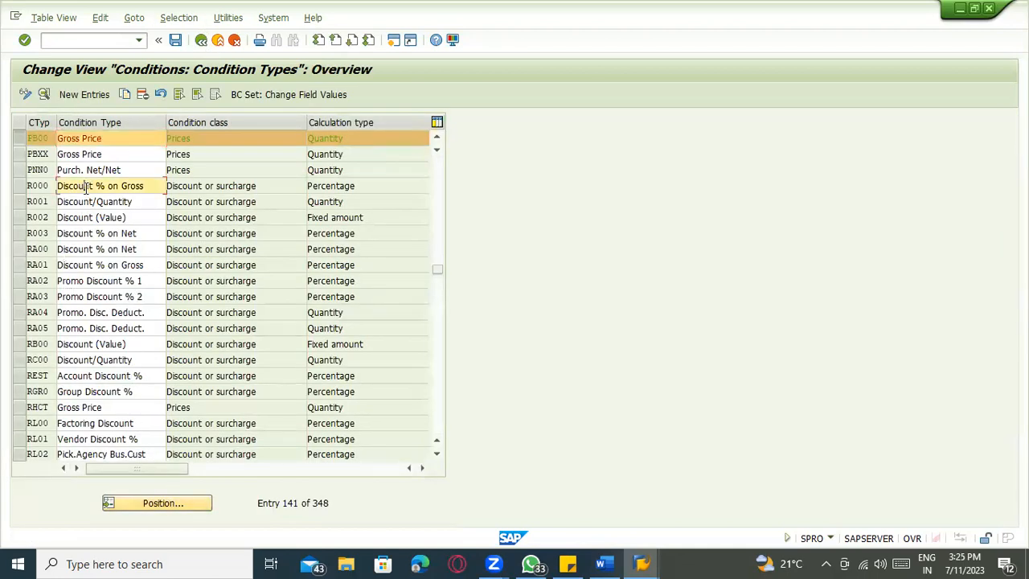
double_click(86, 186)
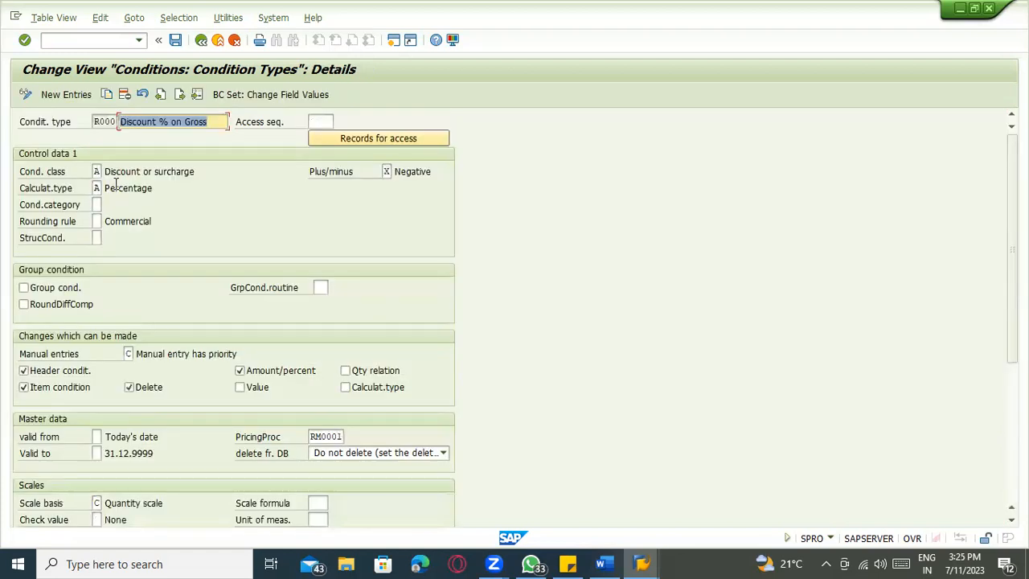
left_click_drag(151, 172, 107, 171)
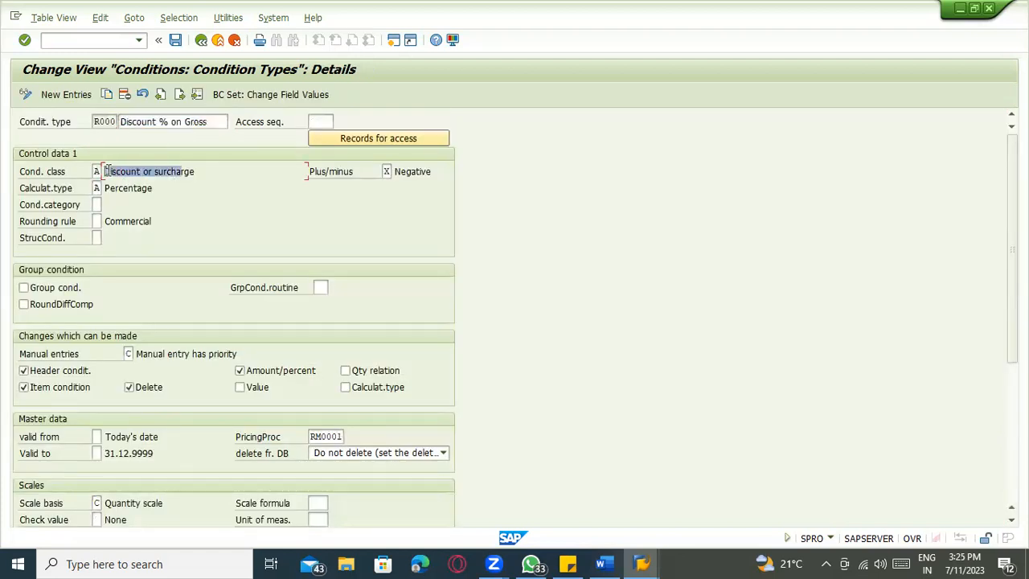
Go back to the overview and reopen the details of gross price condition type PB00 to check its condition class.
left_click(201, 40)
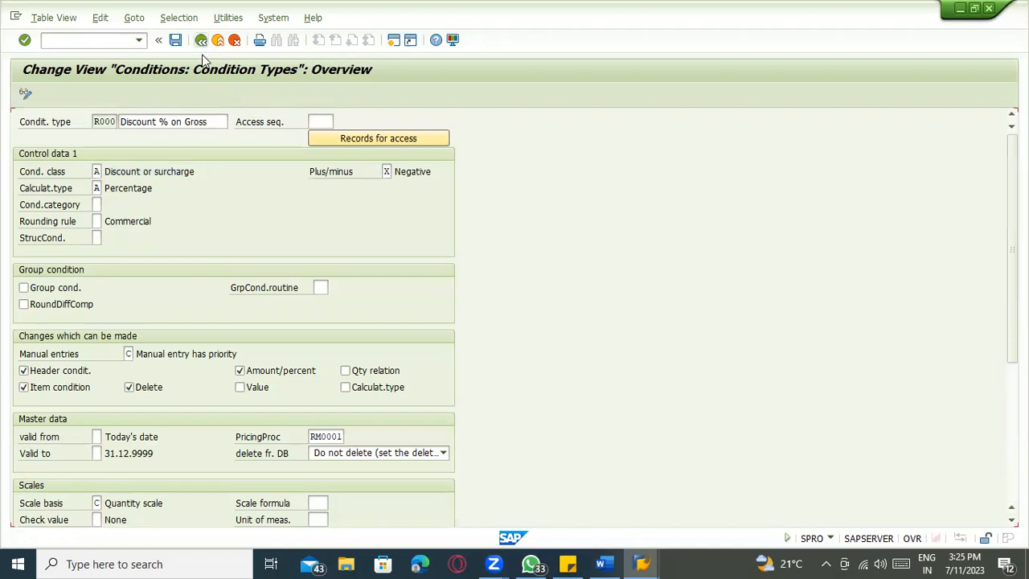
double_click(91, 138)
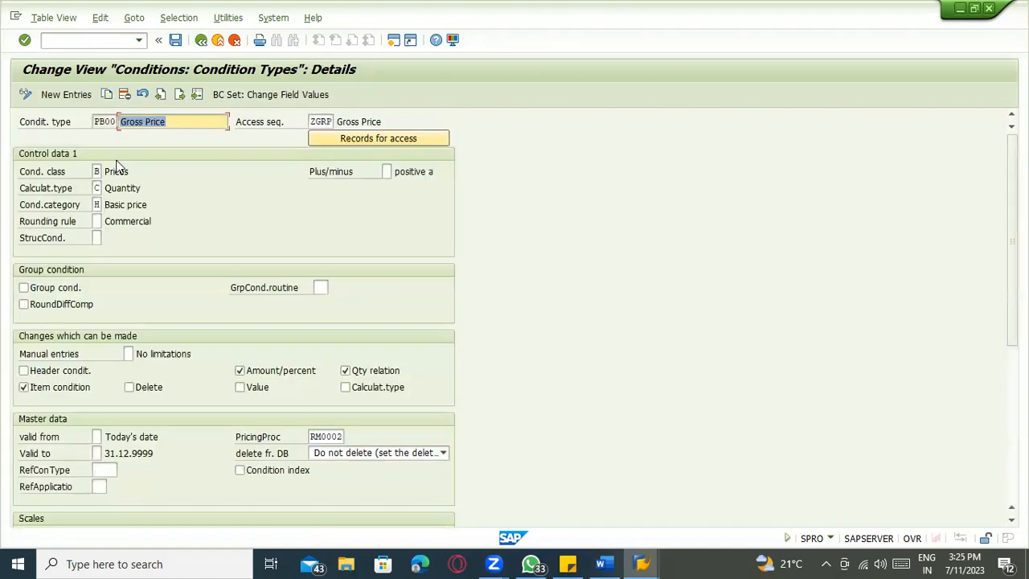
left_click(105, 171)
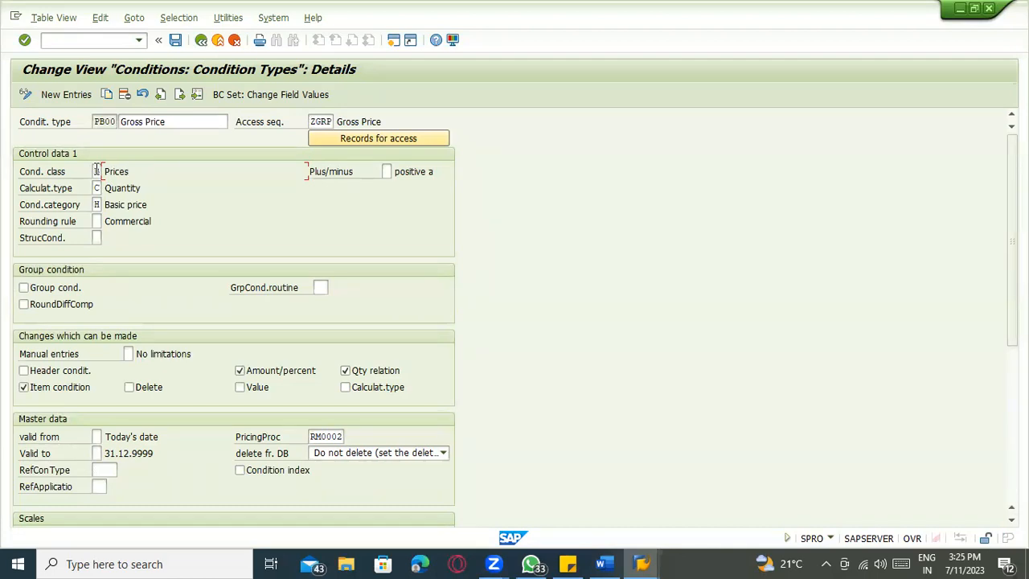
Review the possible condition classes for PB00, comparing Discount or surcharge, Prices and Taxes, and close the list without choosing one.
left_click(96, 170)
key("F4")
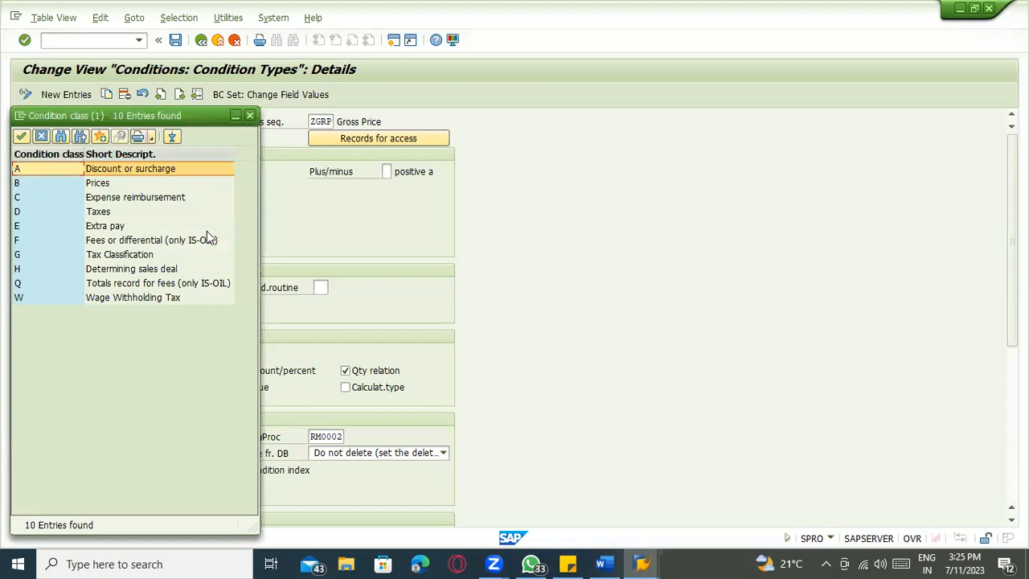
left_click(102, 213)
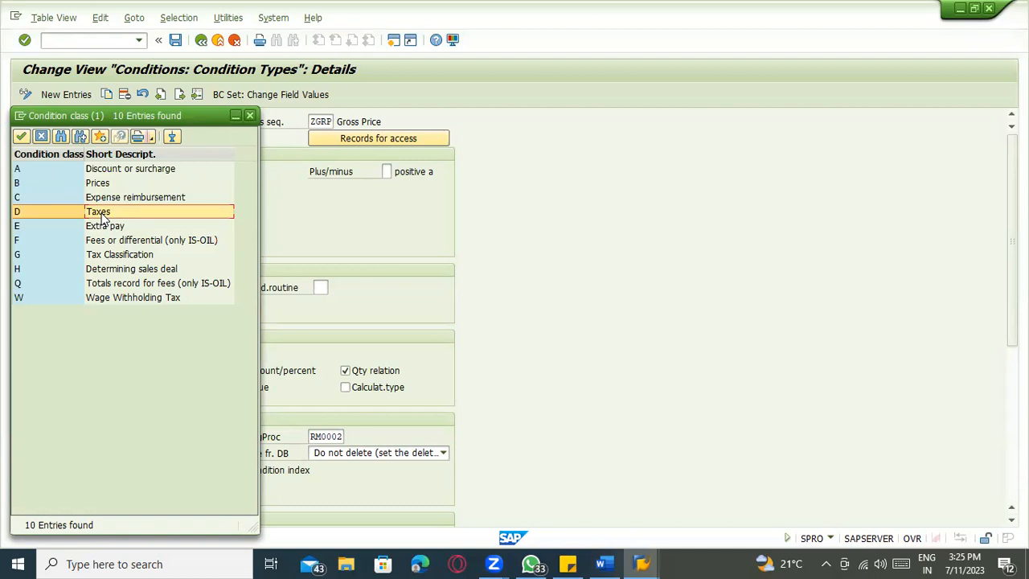
left_click(118, 180)
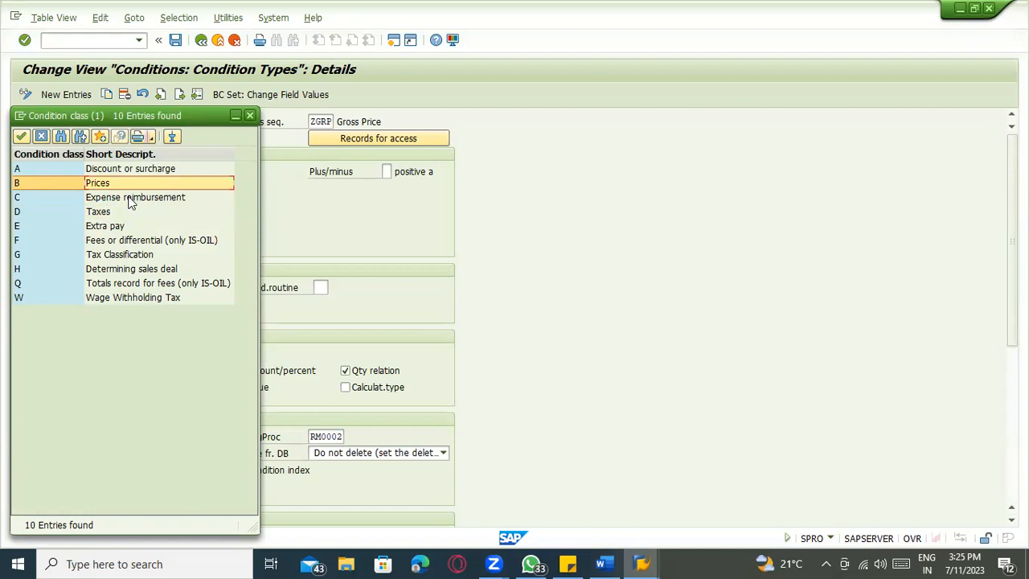
left_click(102, 171)
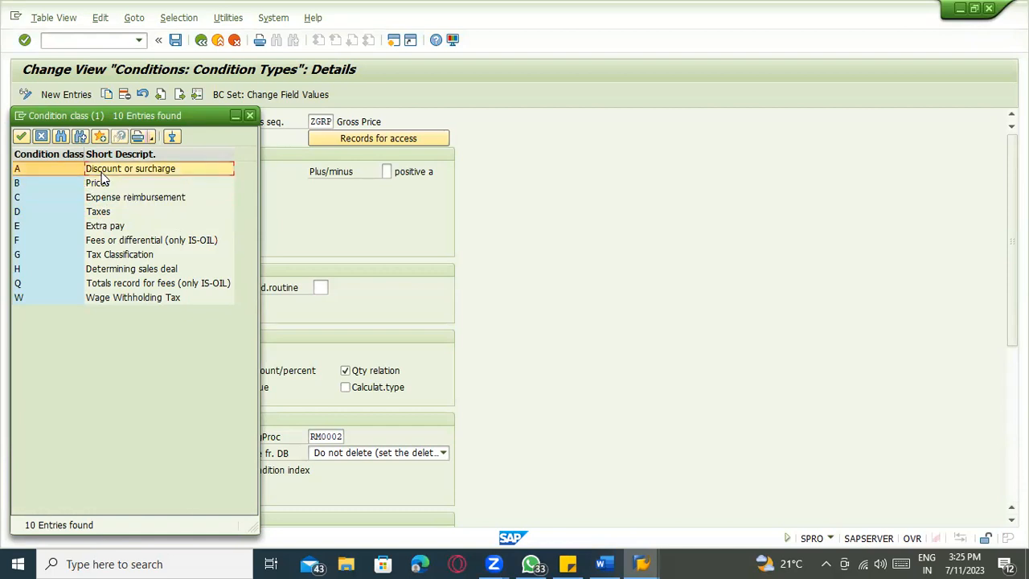
left_click(102, 184)
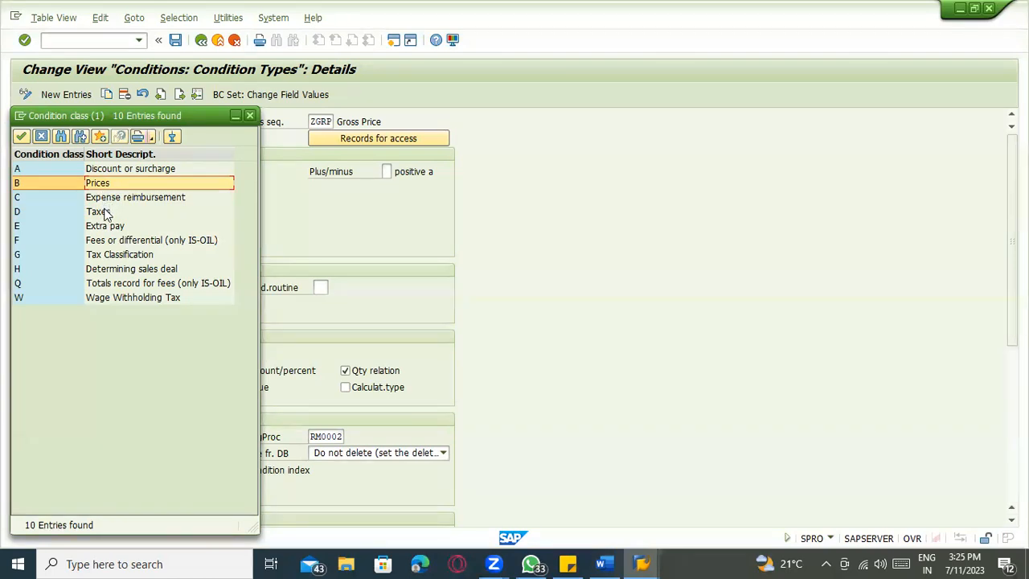
left_click(106, 213)
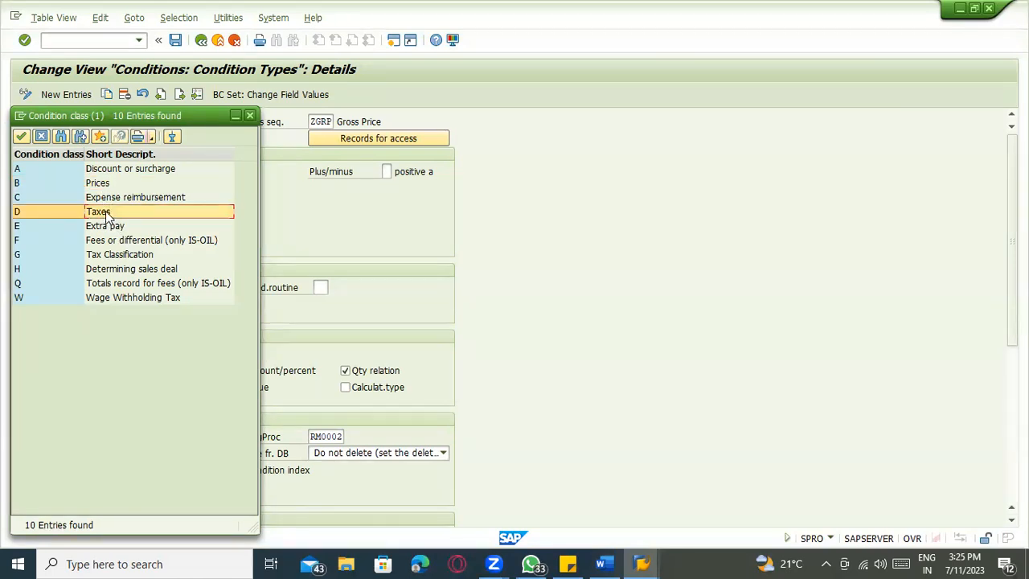
left_click(115, 172)
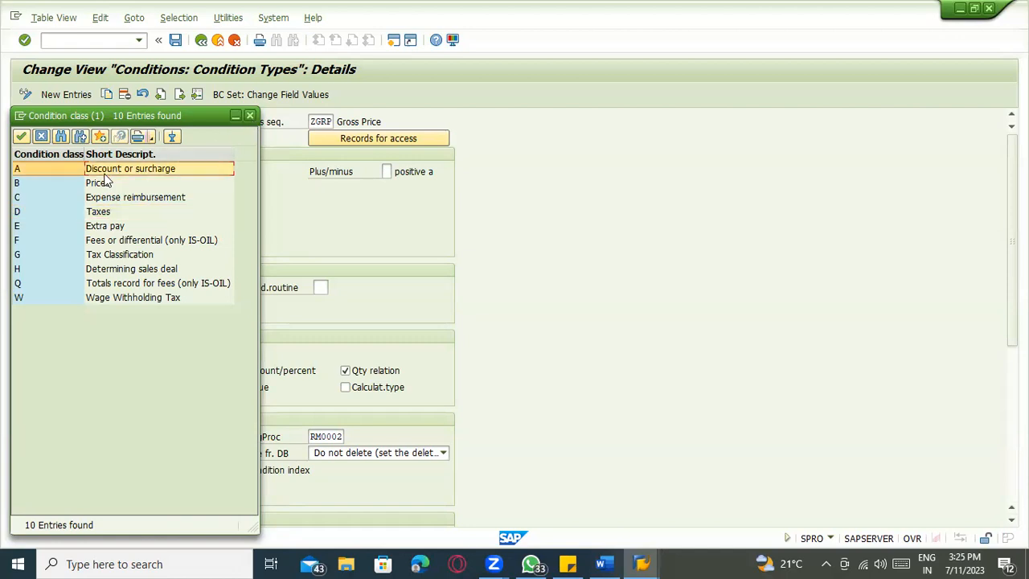
left_click(108, 183)
left_click(107, 212)
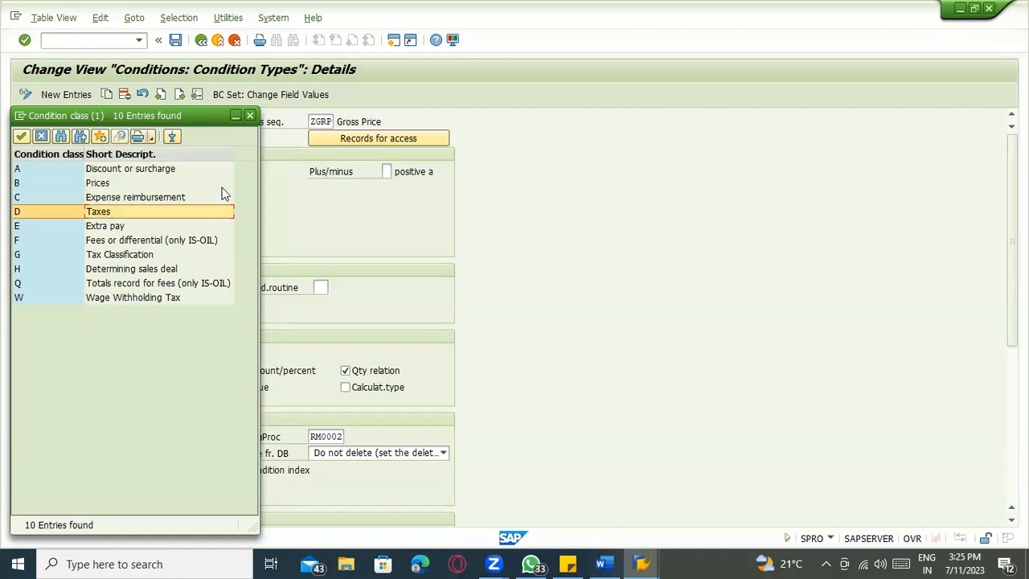
left_click(113, 172)
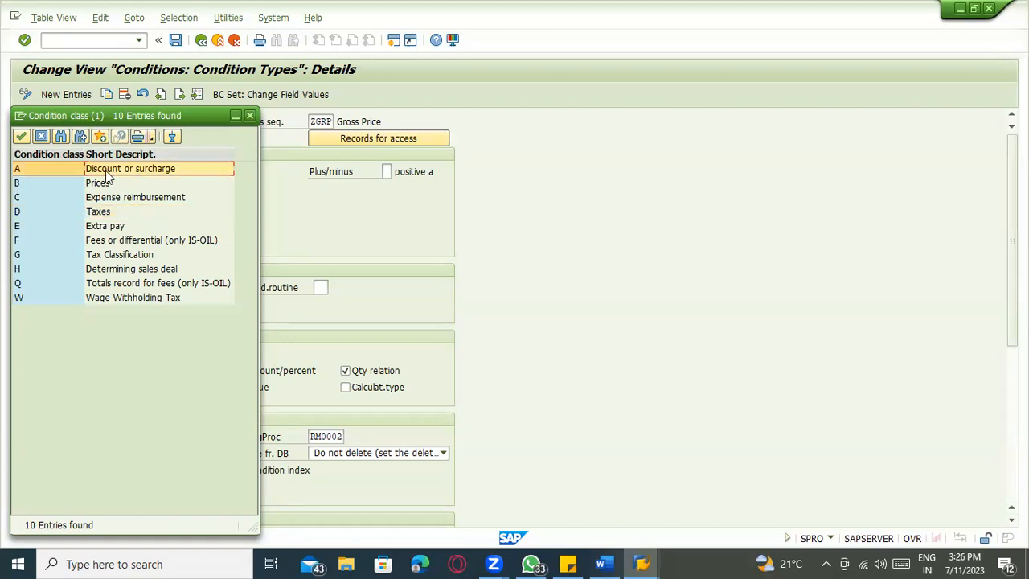
left_click(250, 116)
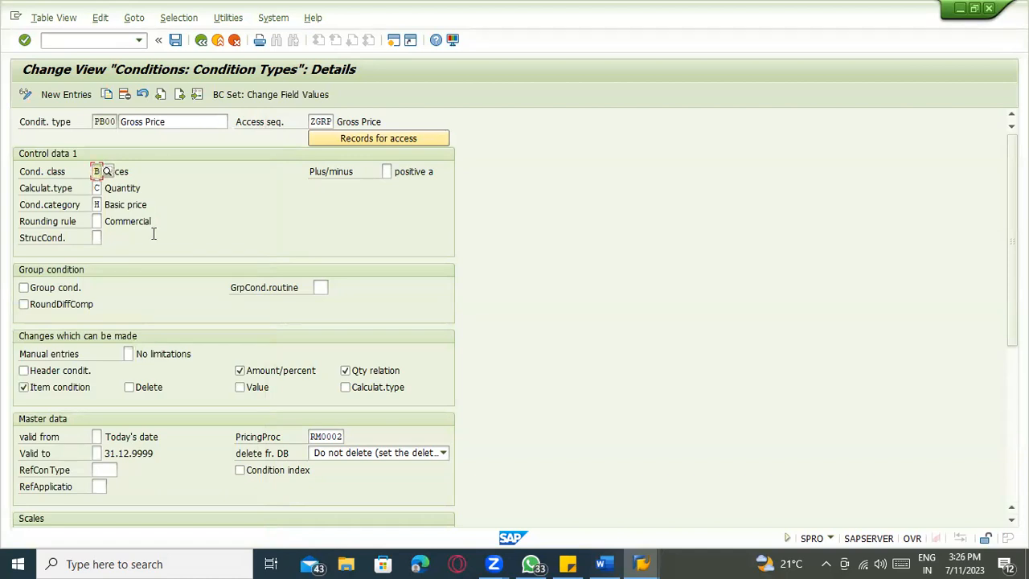
Look through the possible calculation types for PB00, from Fixed amount to Percentage (travel expenses), and close the list without choosing one.
scroll(185, 233, "down", 1)
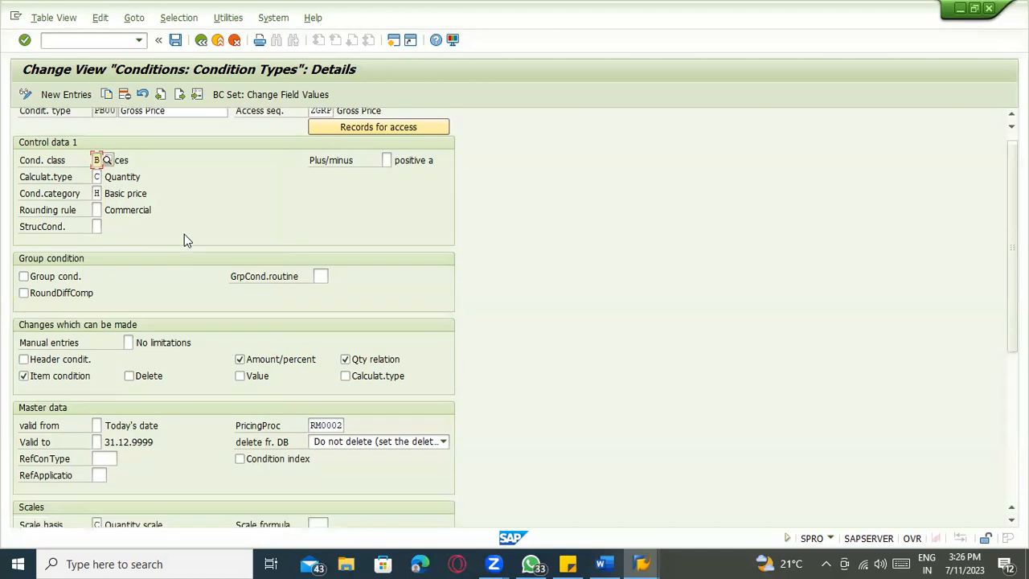
left_click(95, 176)
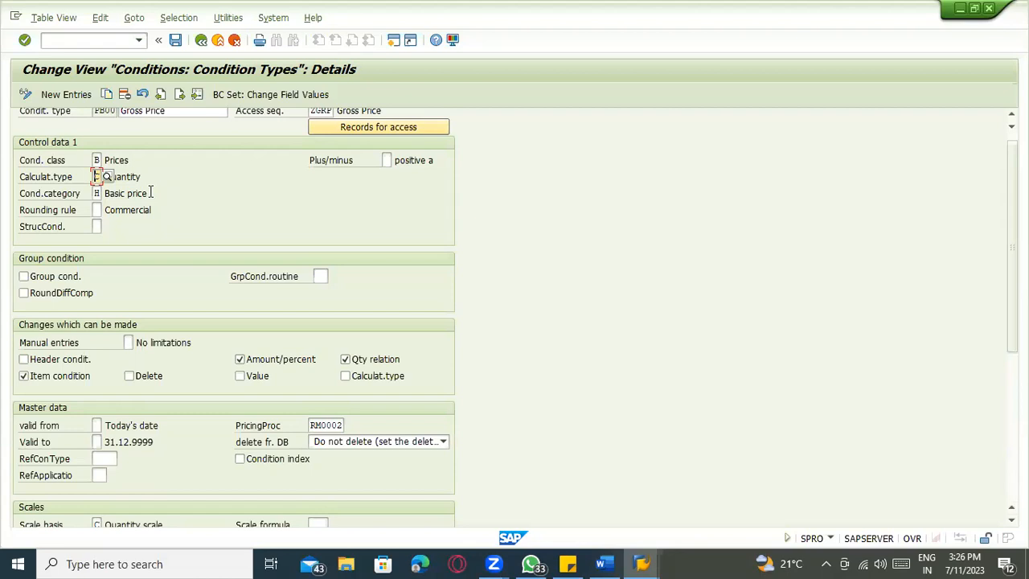
left_click(107, 177)
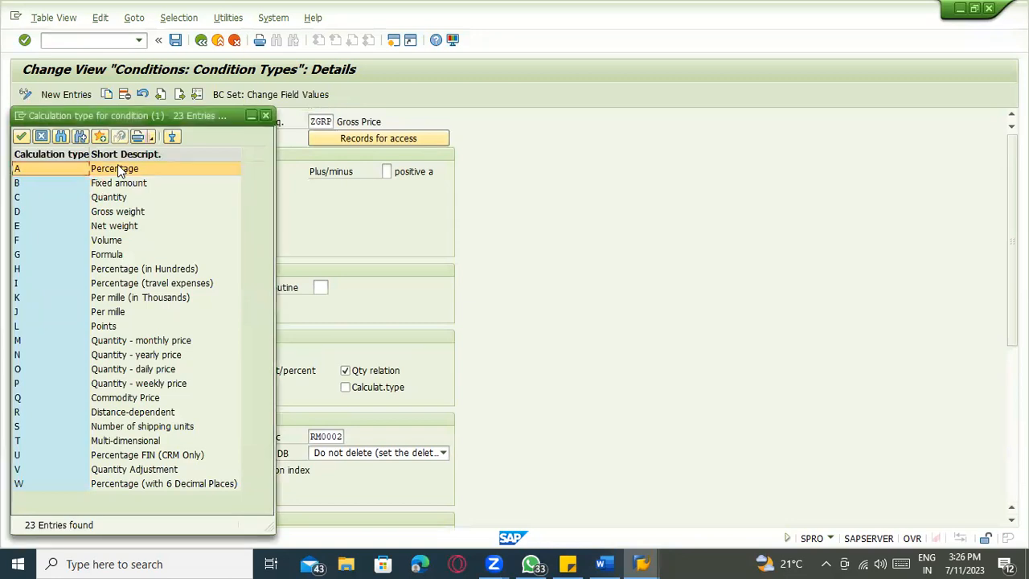
left_click(140, 184)
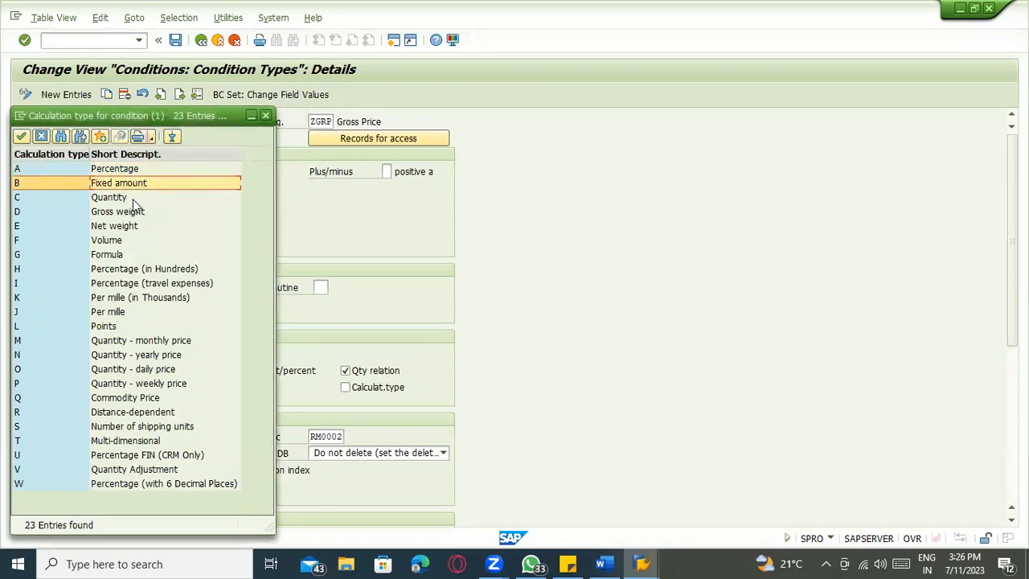
left_click(134, 198)
left_click(142, 211)
left_click(145, 228)
left_click(144, 251)
left_click(157, 285)
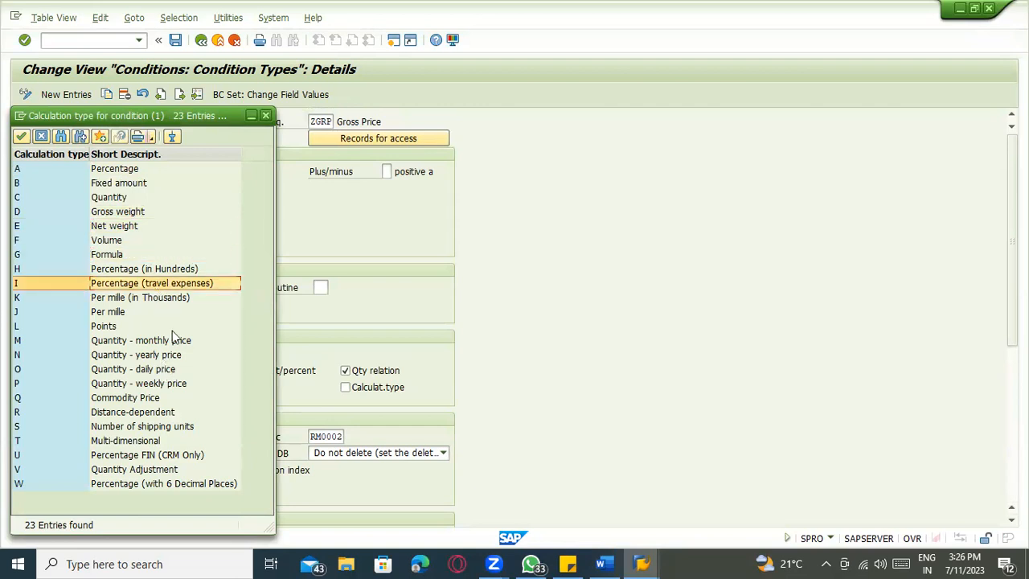
left_click(265, 114)
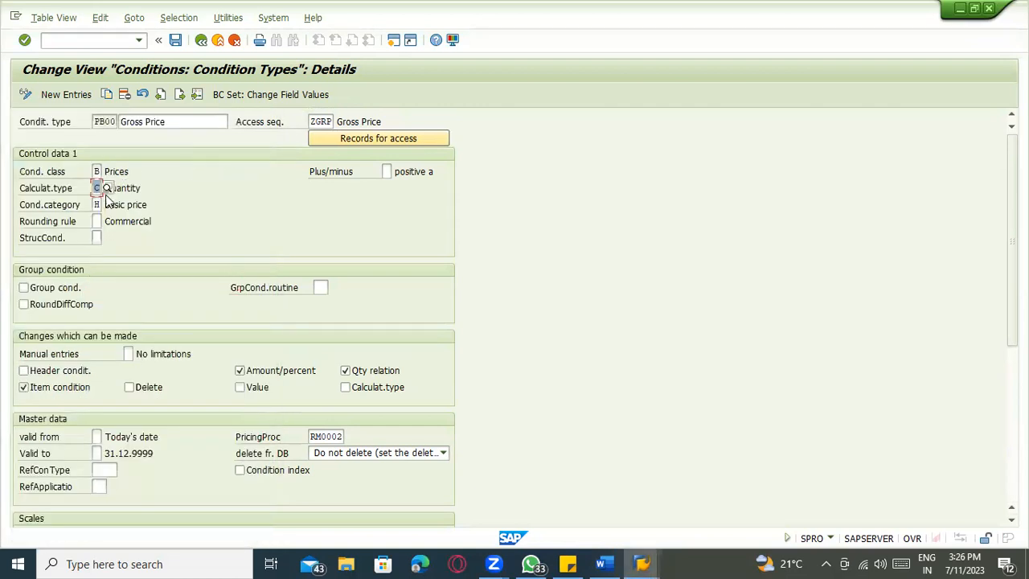
Consult the calculation type list again for entries C (Quantity) and G (Formula), closing it without a selection.
left_click(141, 192)
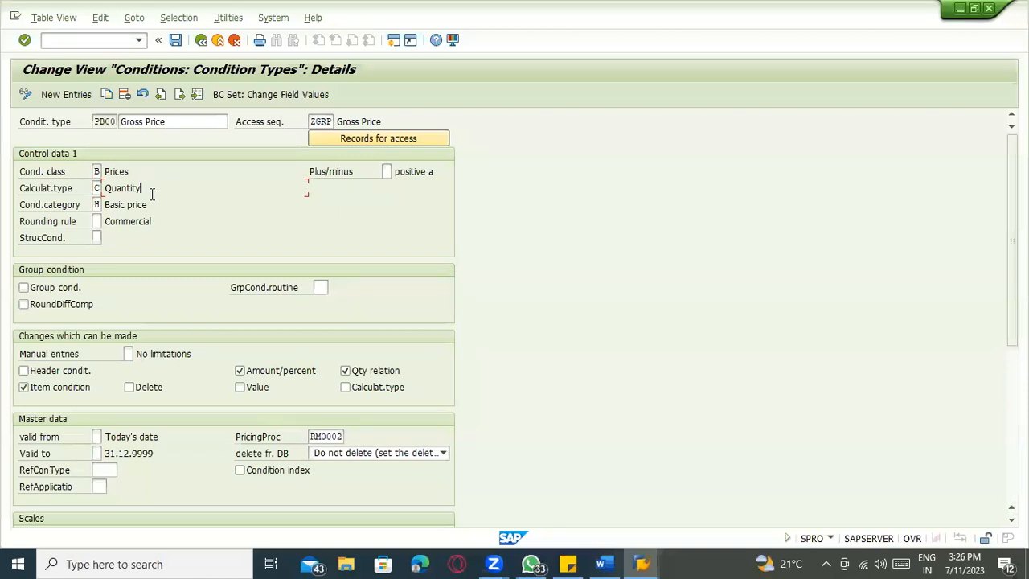
left_click(97, 188)
left_click(107, 189)
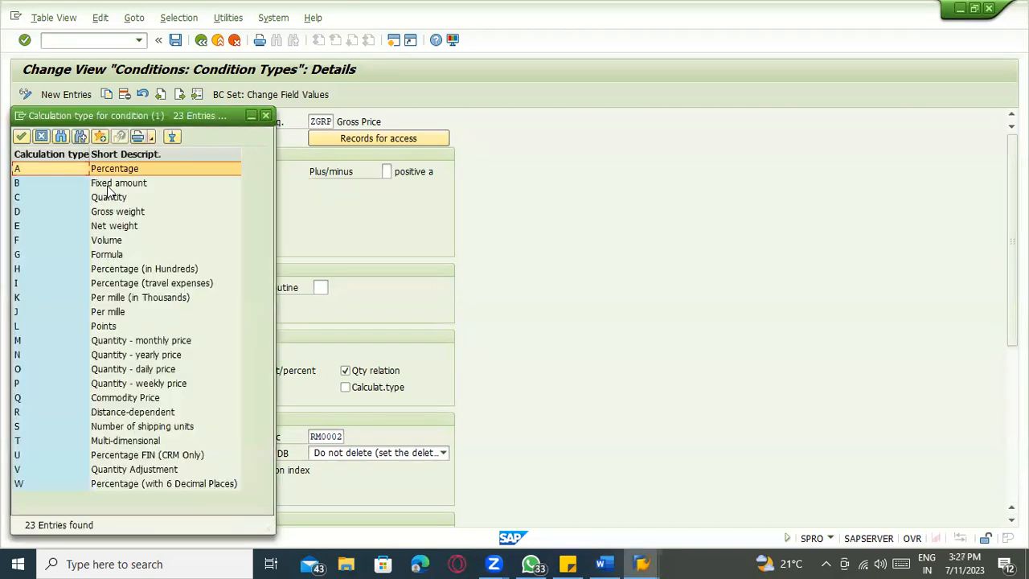
left_click(127, 199)
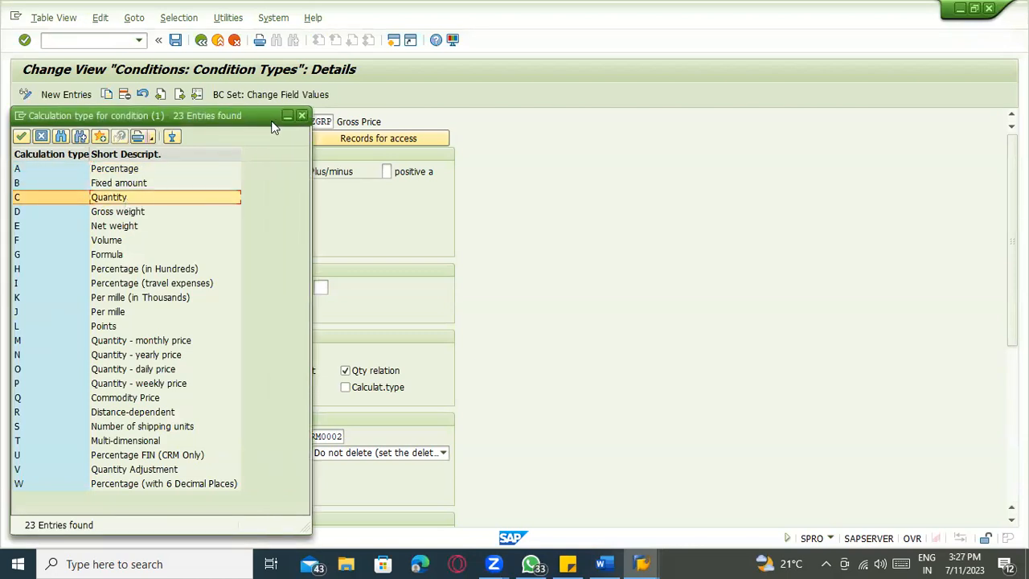
left_click(301, 115)
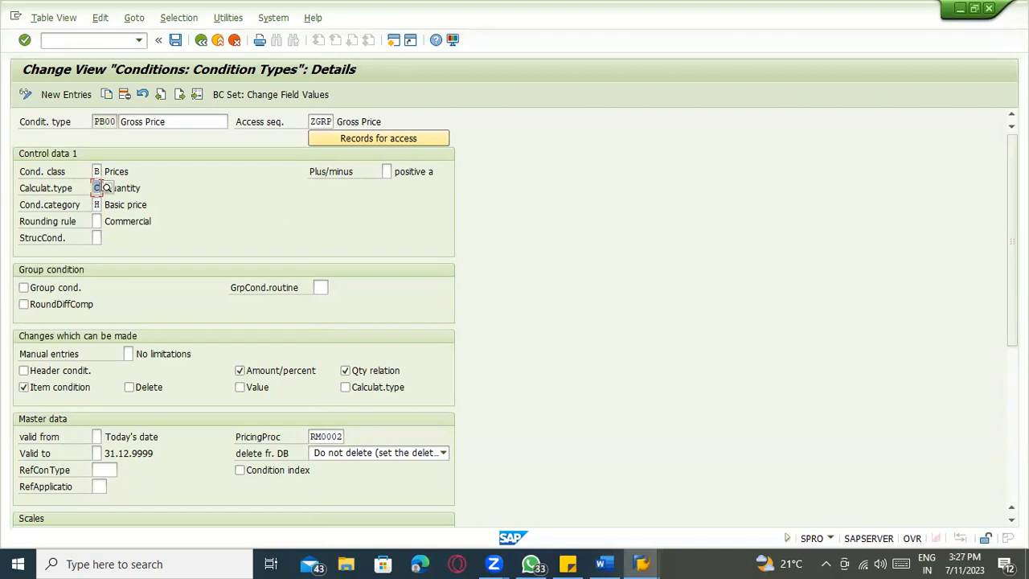
left_click(107, 187)
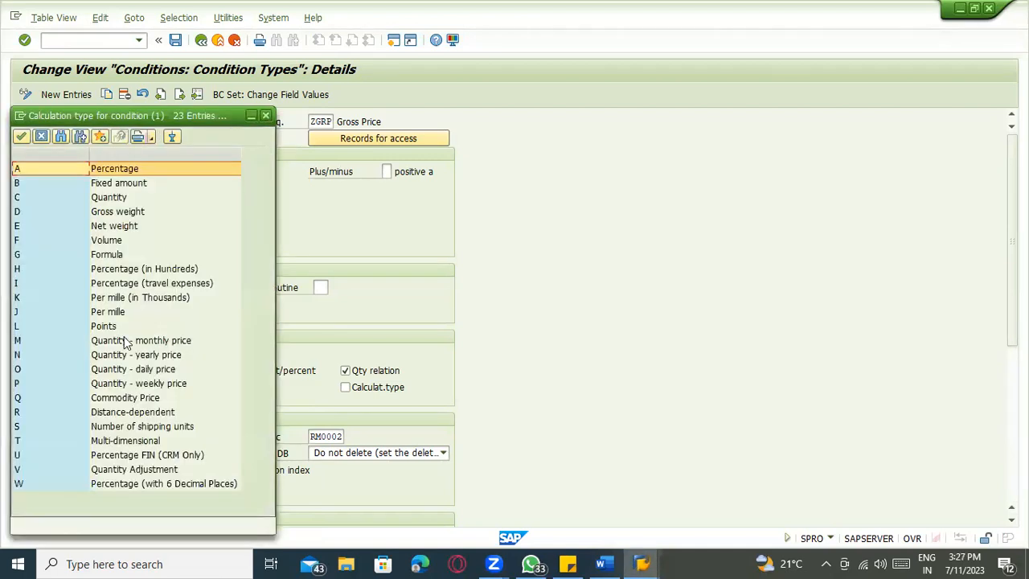
left_click(40, 254)
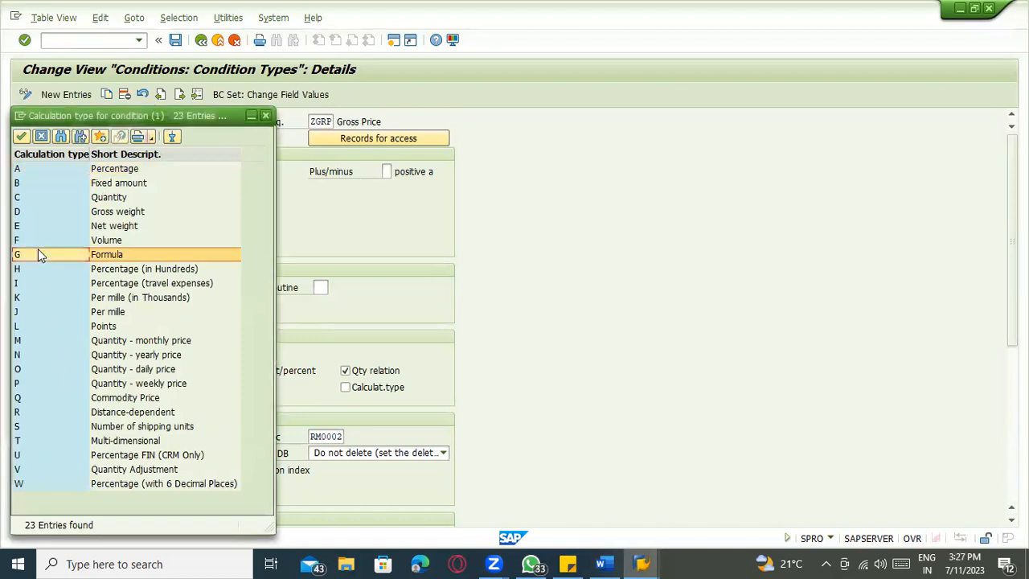
left_click(266, 115)
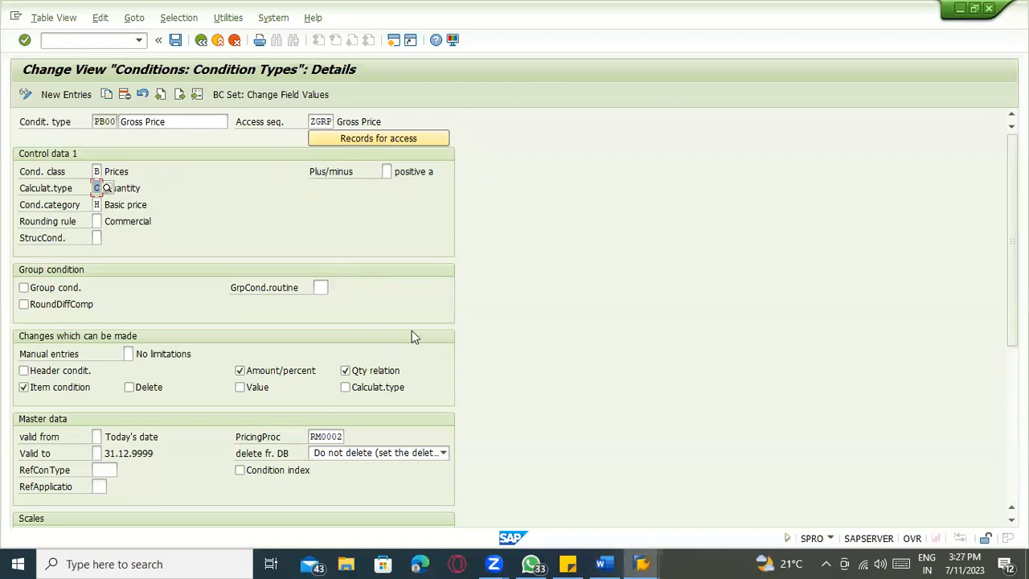
Examine the calculation type code and its description in the control data of PB00.
left_click(135, 187)
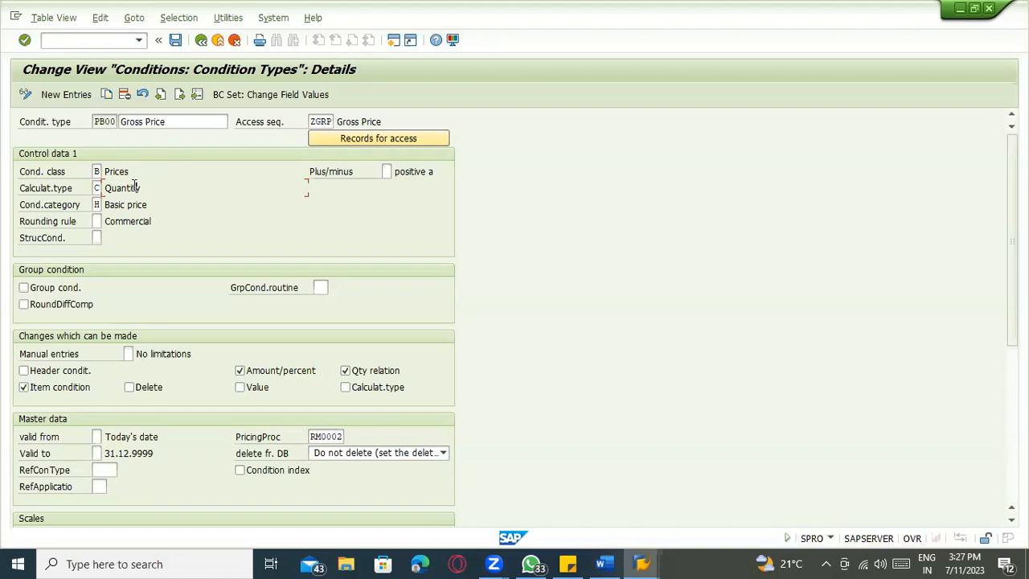
left_click_drag(141, 190, 103, 191)
left_click(96, 188)
left_click(127, 189)
left_click(149, 192)
Review the possible condition categories for PB00, from Packaging through Cash discount, and close the list without choosing one.
left_click(95, 195)
left_click(95, 204)
type("H")
left_click(107, 204)
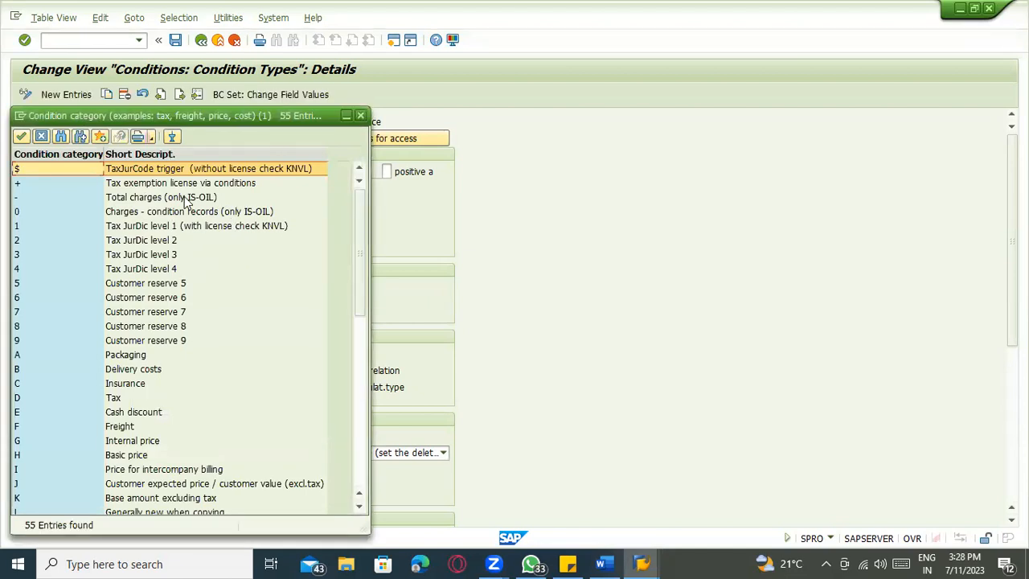
left_click(143, 357)
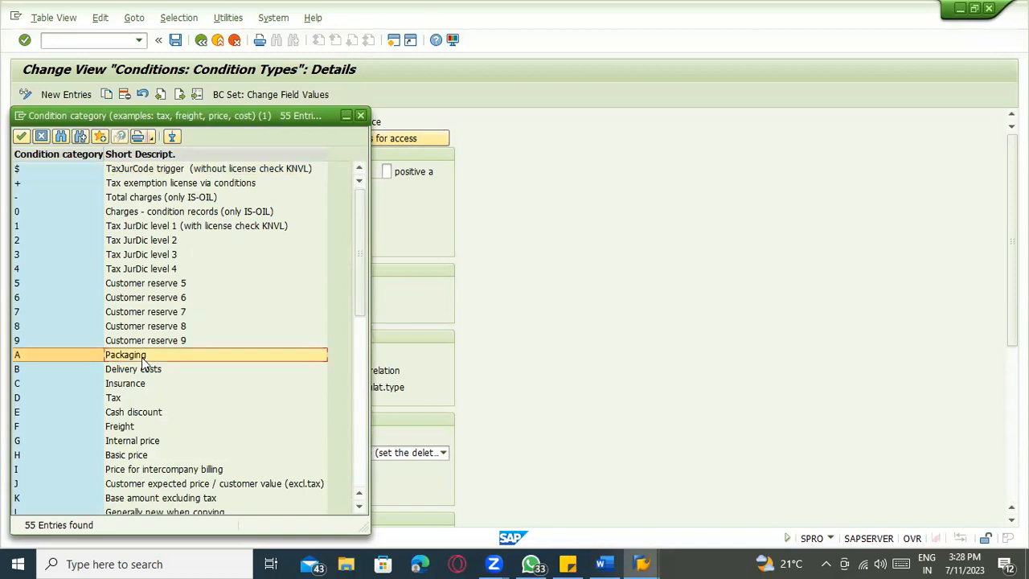
left_click(162, 370)
left_click(151, 384)
left_click(153, 400)
left_click(169, 415)
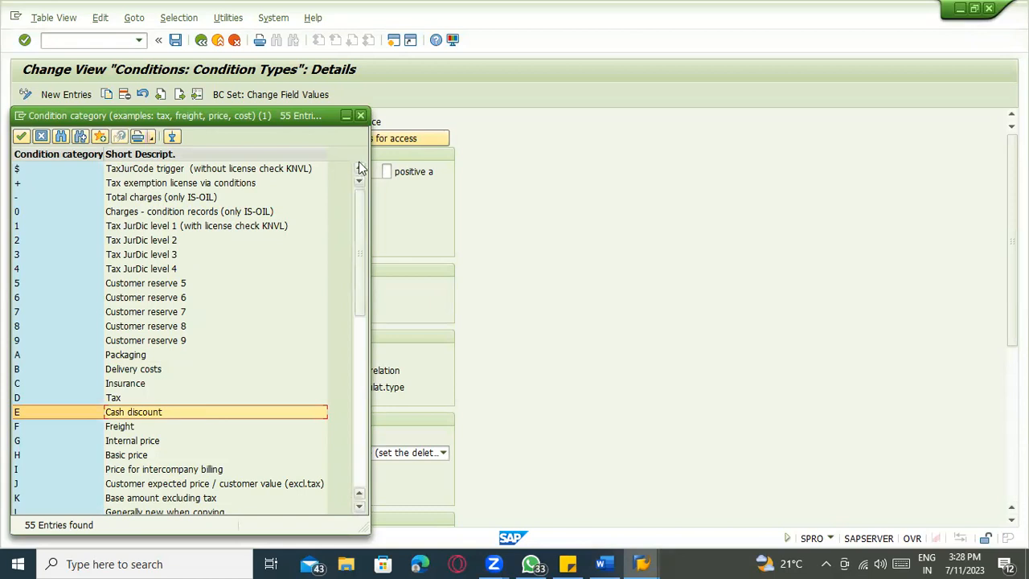
left_click(362, 115)
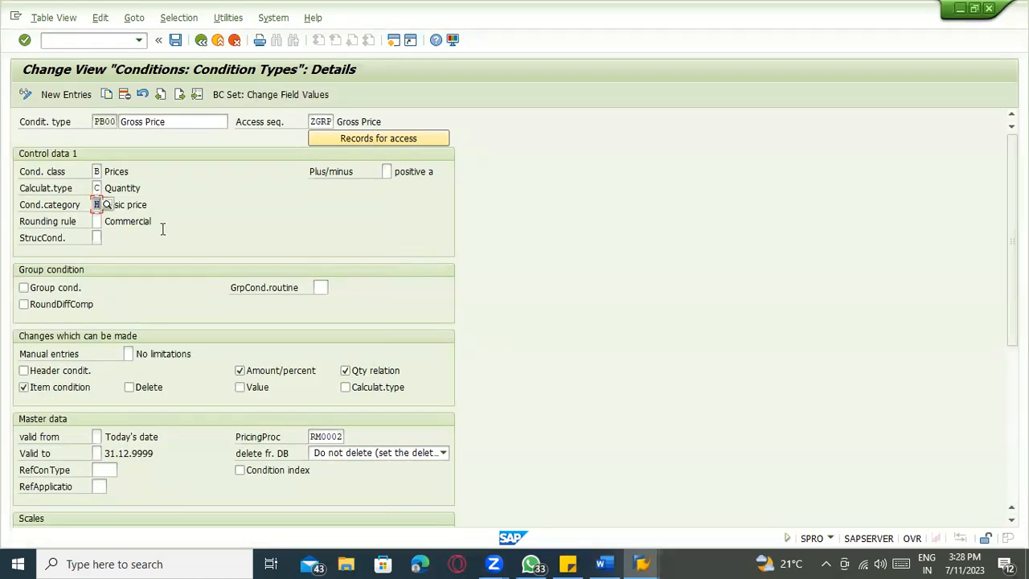
Reopen the condition category list and compare category B (Delivery costs) with category F (Freight).
left_click(108, 207)
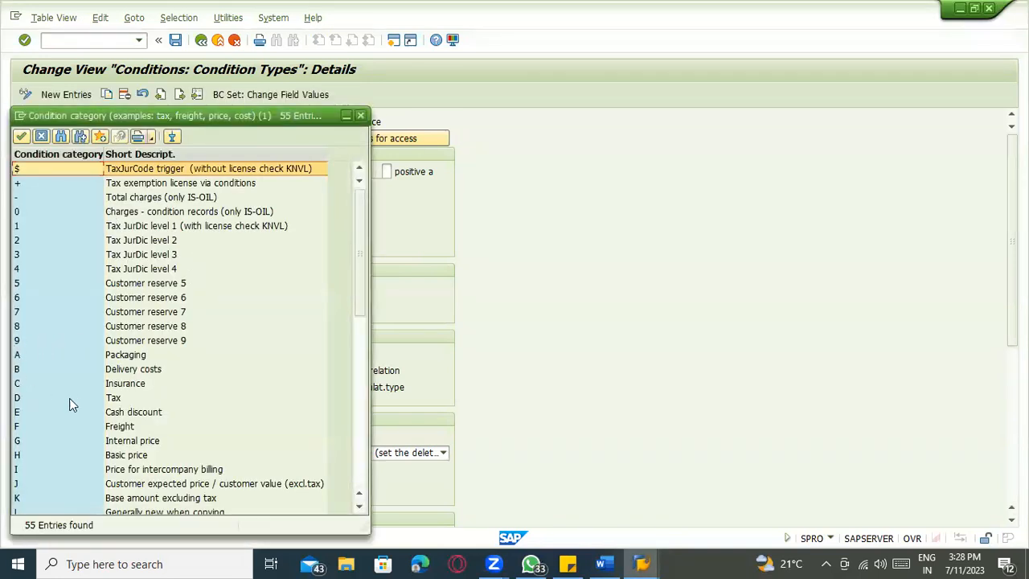
left_click(126, 428)
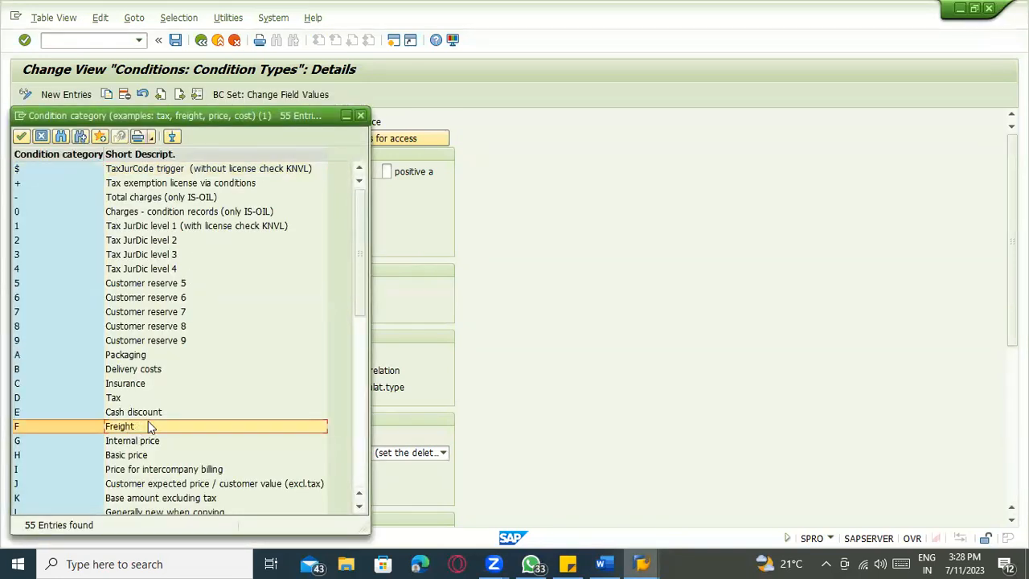
left_click(136, 373)
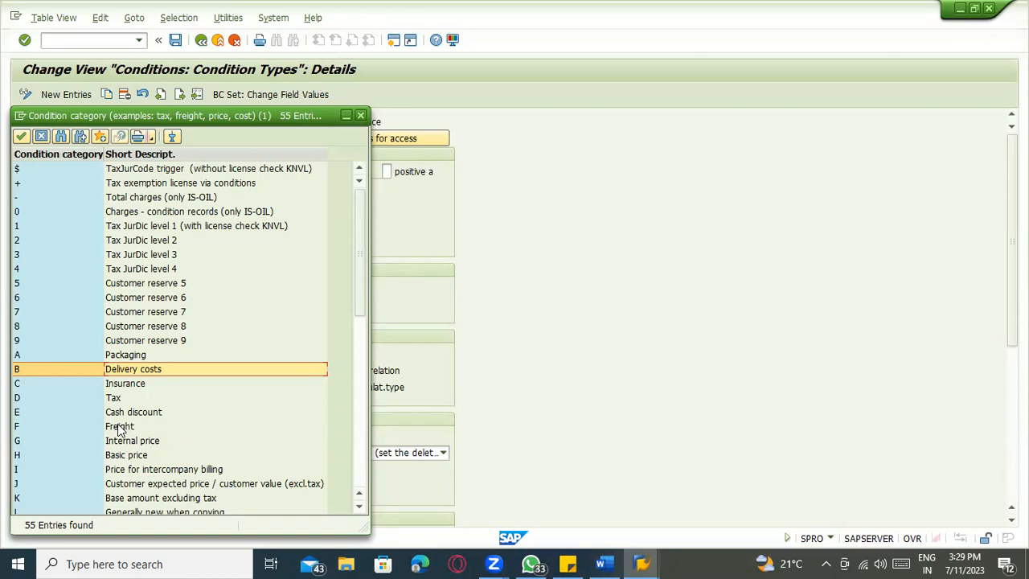
left_click(138, 426)
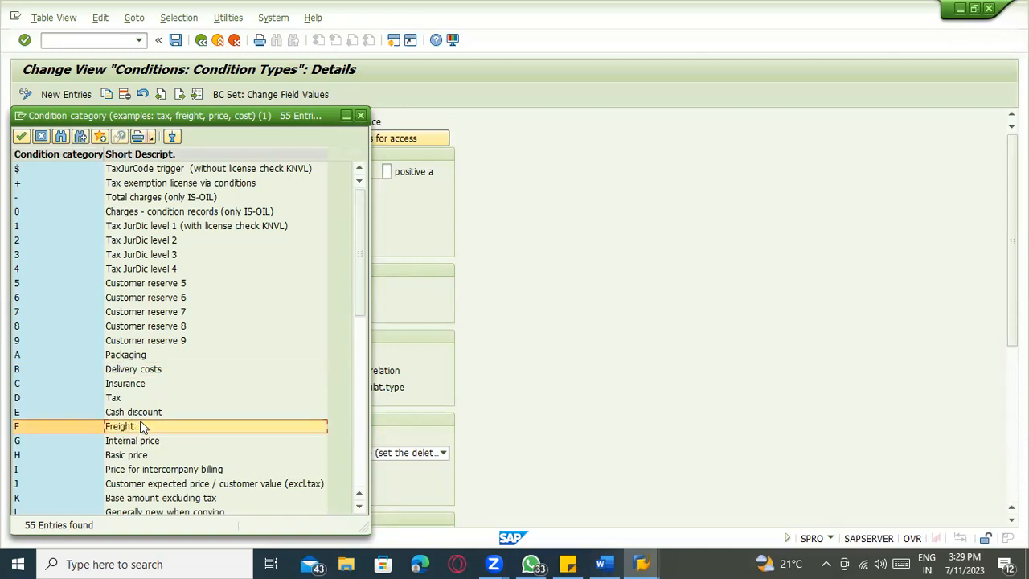
left_click_drag(202, 111, 201, 17)
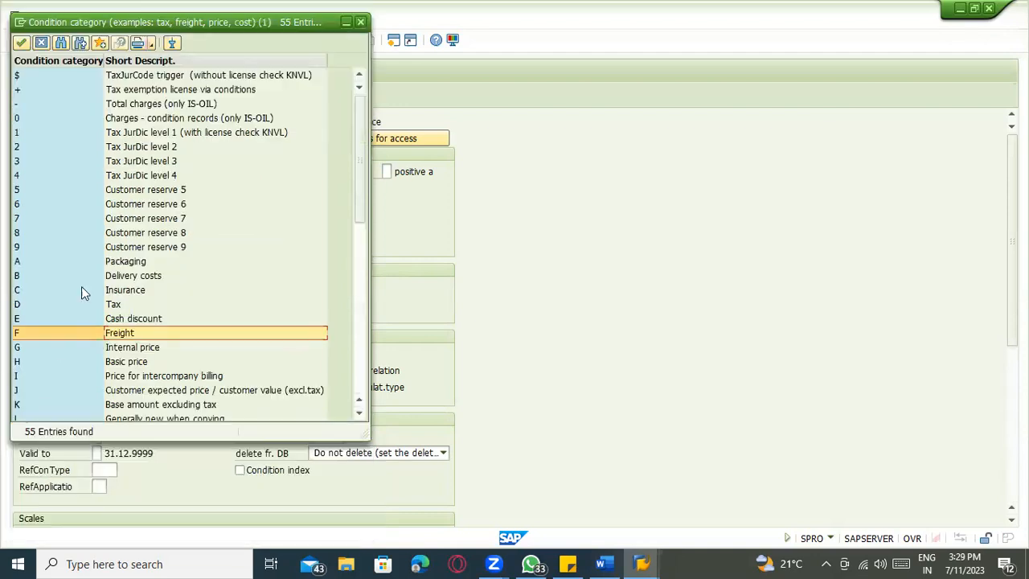
left_click(133, 275)
left_click(135, 332)
left_click(154, 280)
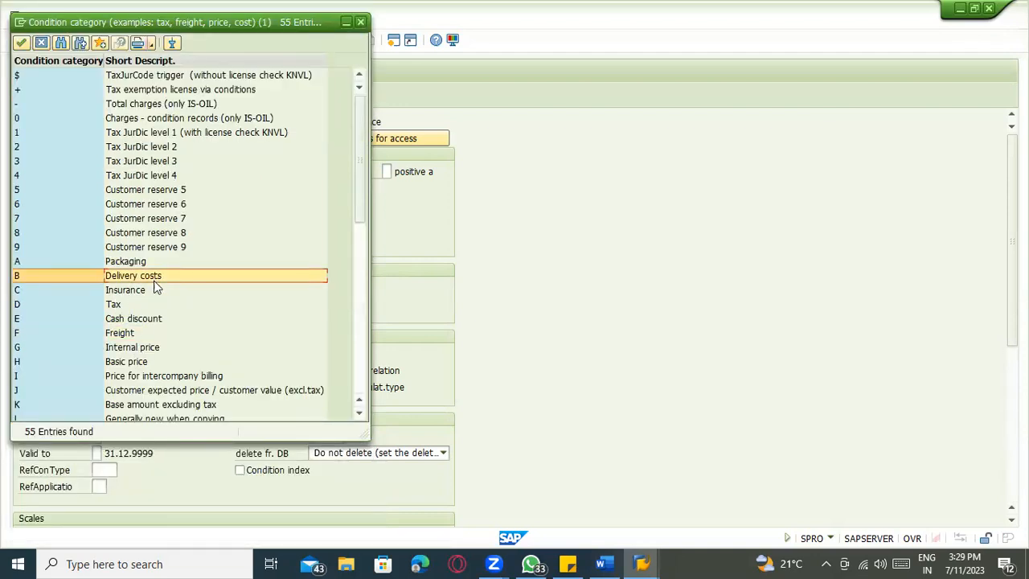
left_click(122, 334)
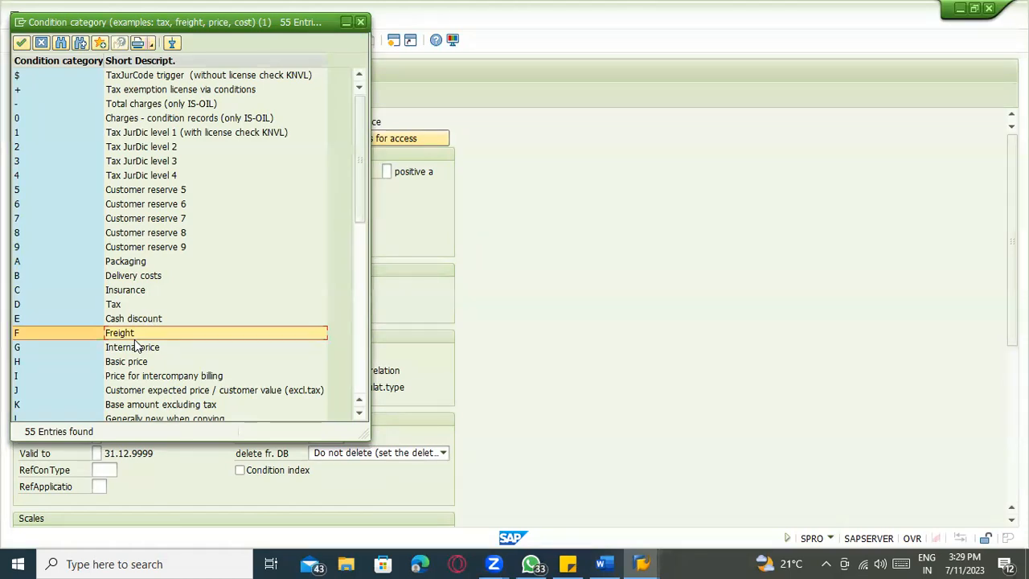
left_click(135, 276)
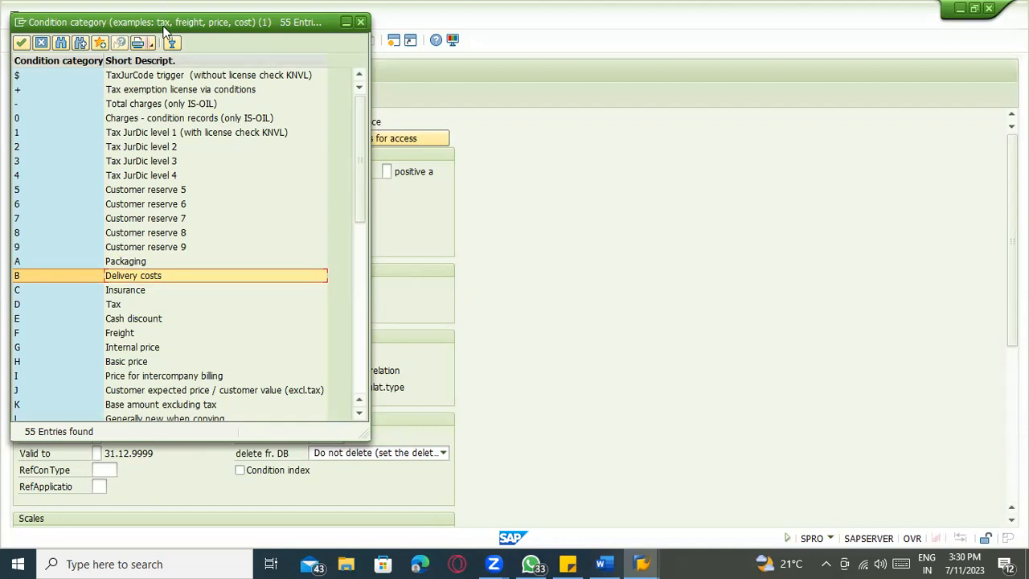
Move the condition category list clear of the PB00 details, recheck Freight, Insurance and Delivery costs, and close it without a selection.
left_click_drag(164, 30, 261, 71)
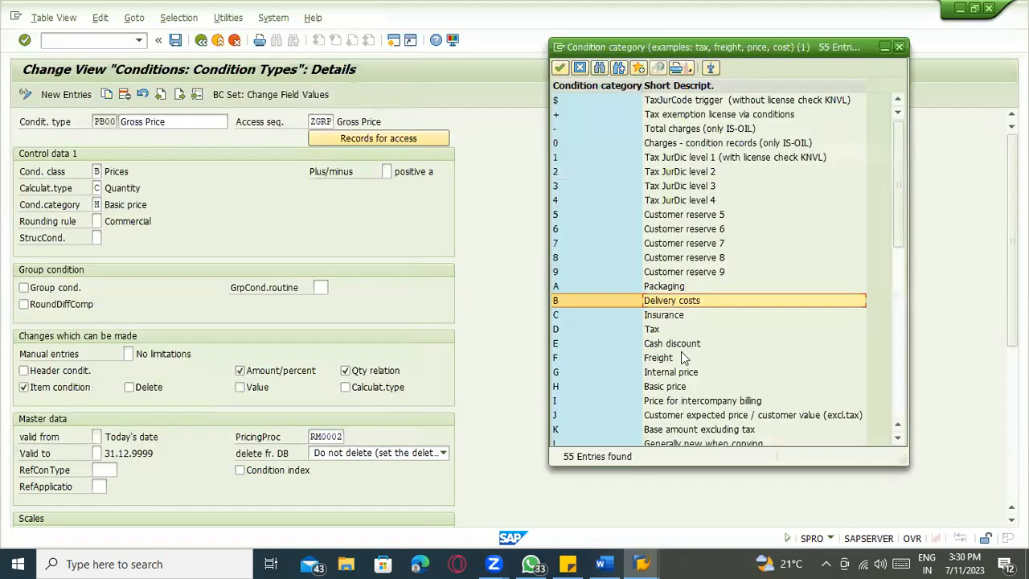
left_click(678, 359)
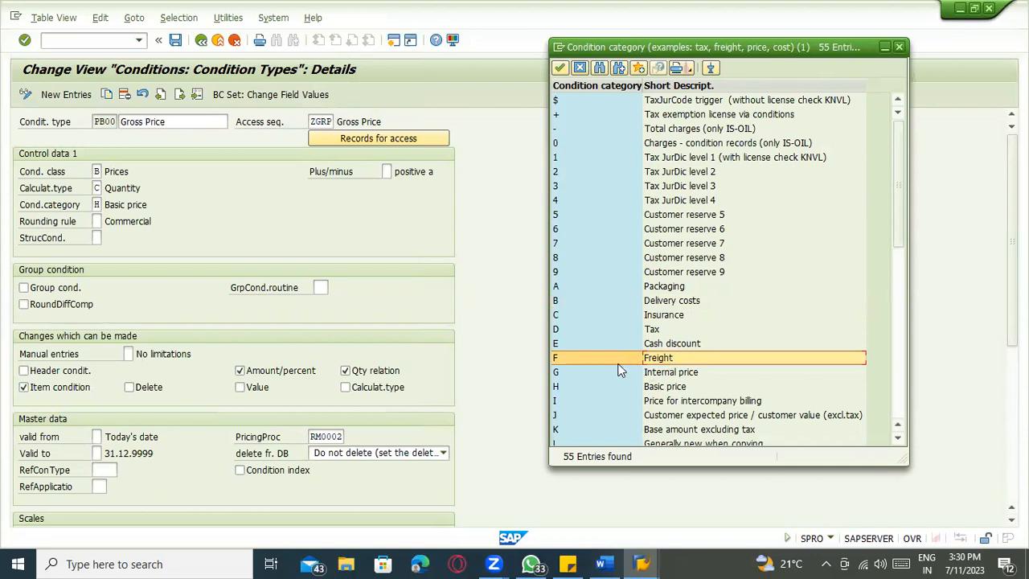
left_click(574, 359)
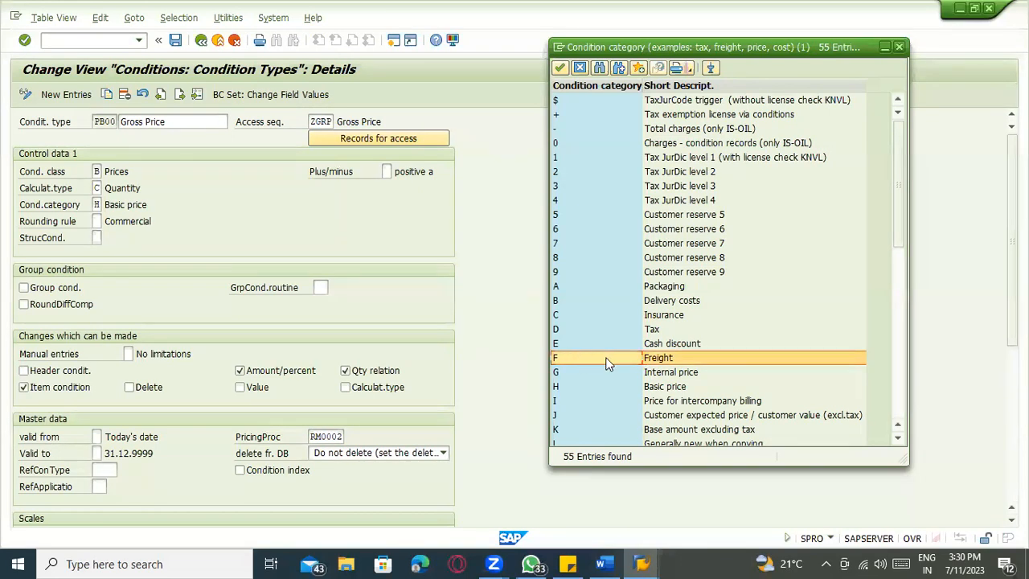
left_click(661, 316)
left_click(661, 302)
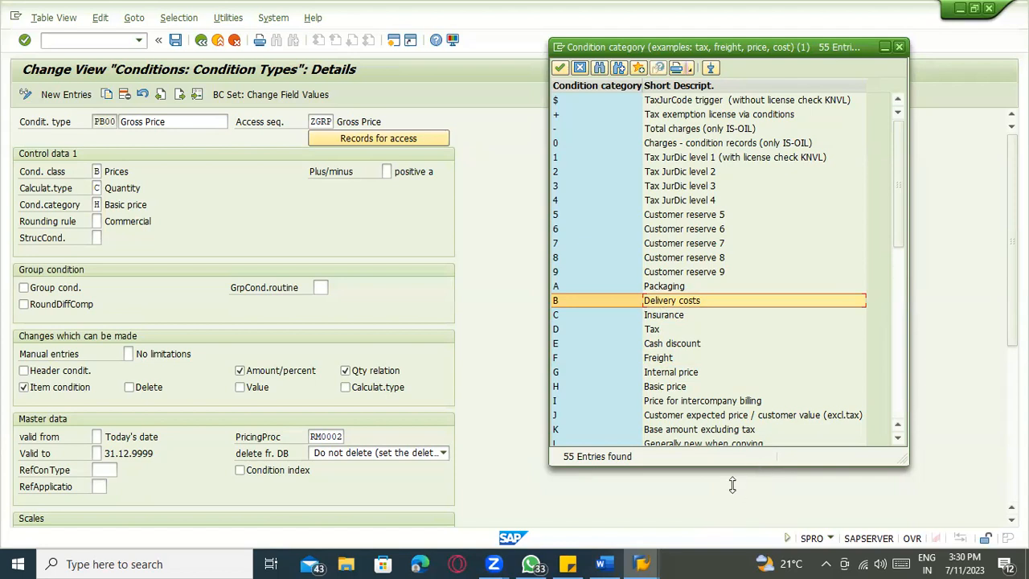
left_click(898, 46)
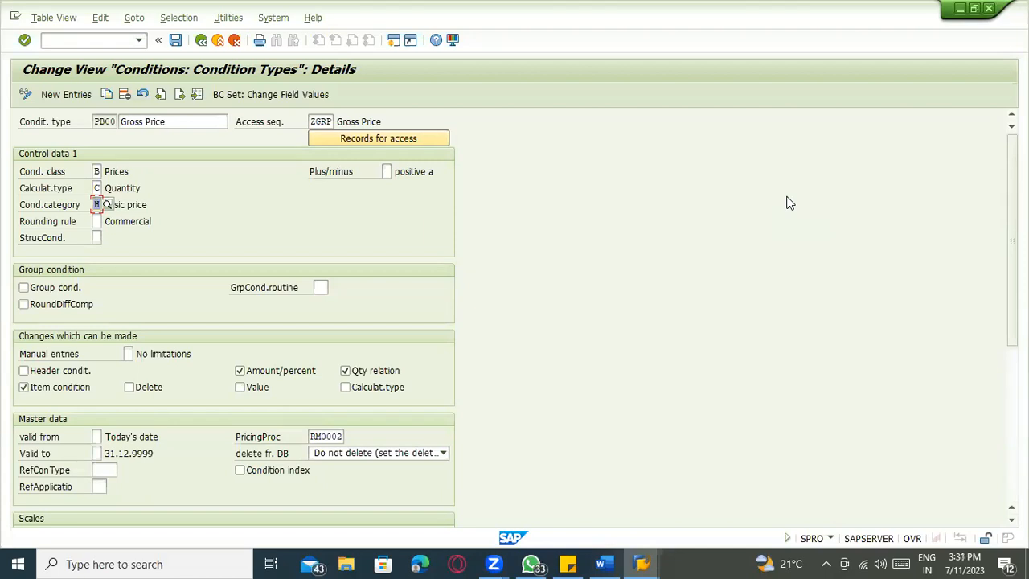
Look through the rounding rules Commercial, Round up and Round down for PB00, closing the list without choosing one.
left_click(98, 221)
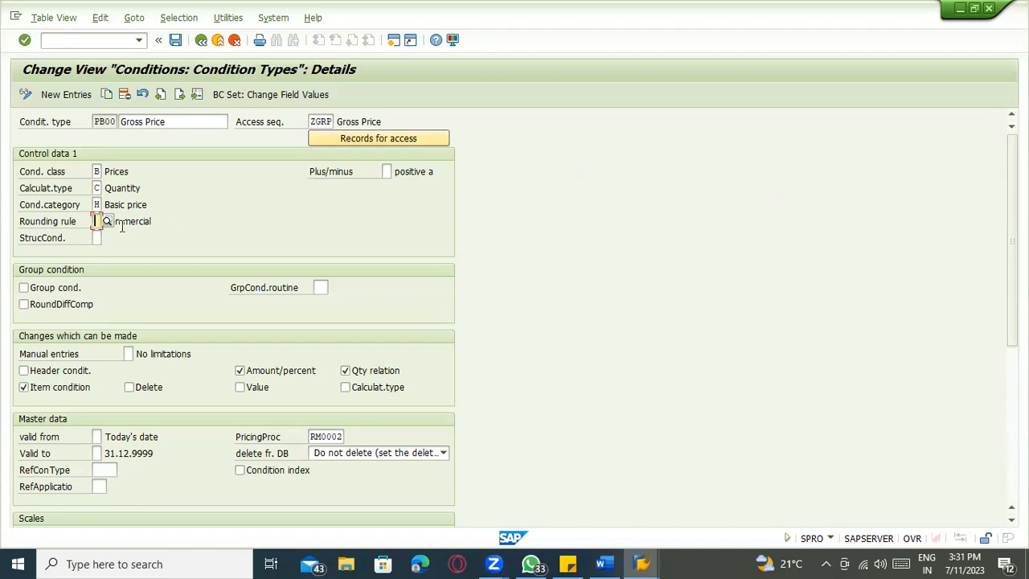
left_click(106, 221)
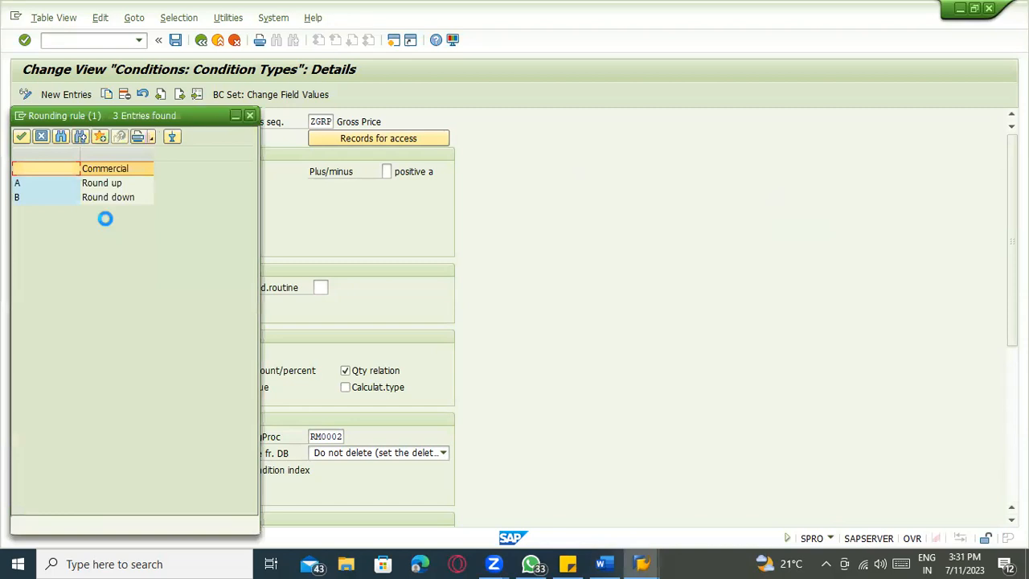
left_click(110, 190)
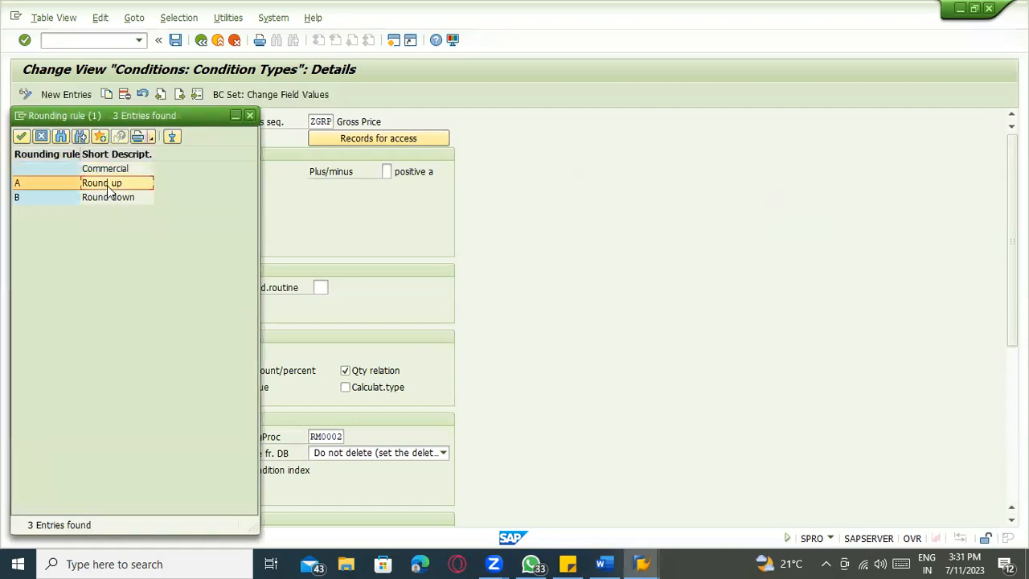
left_click(113, 199)
left_click(117, 170)
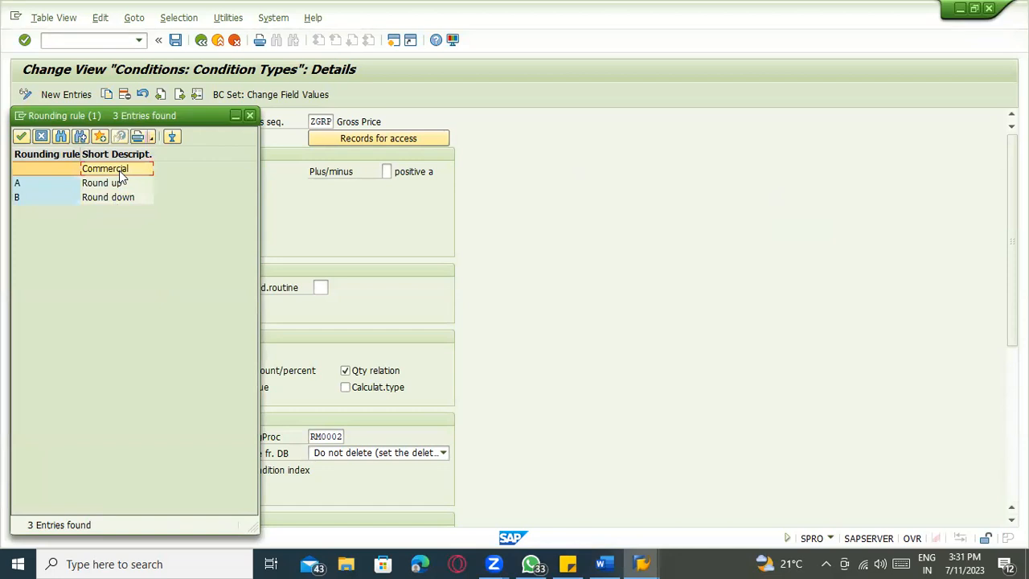
left_click(250, 114)
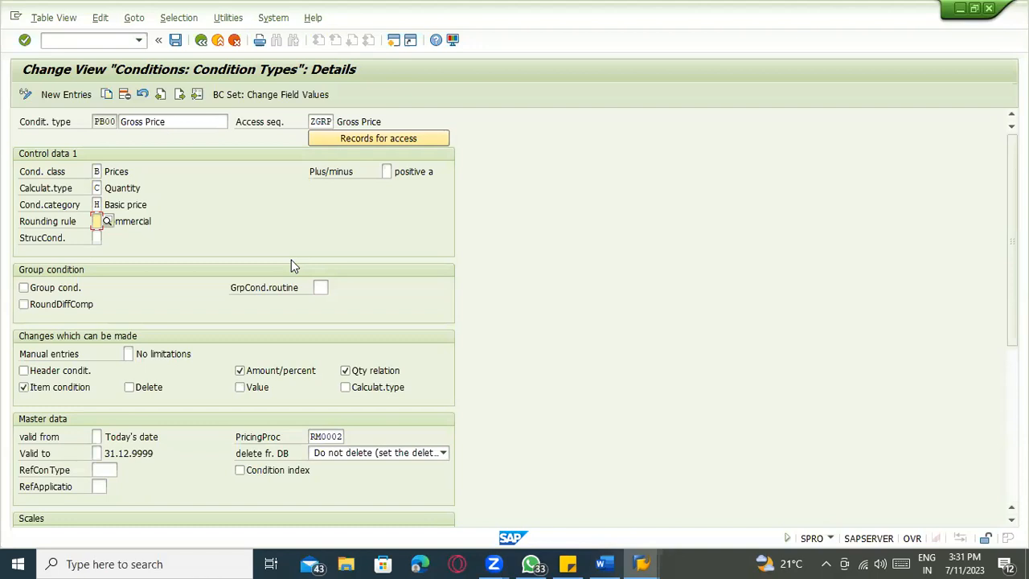
Switch to the Word document and write the sample values 1.234 and 1.236 on separate lines below the last table.
left_click(600, 563)
left_click(361, 445)
type("1.")
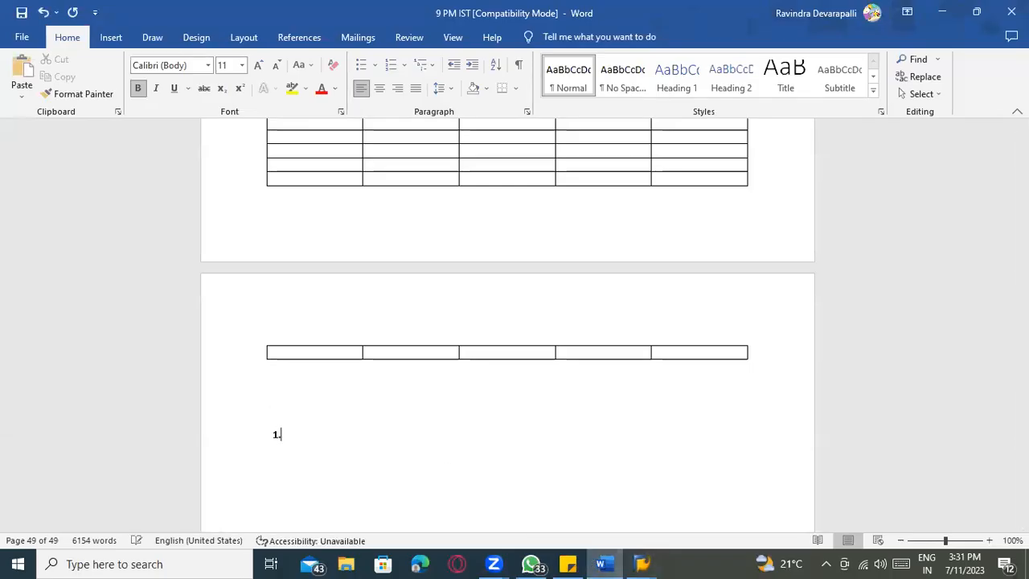
type("2345")
key("BackSpace")
key("BackSpace")
type("4")
key("Return")
type("1.26")
key("BackSpace")
type("36")
Complete the rounding example so the lines read "1.234 === 1.23" and "1.236 === 1.24".
left_click(368, 434)
type("===")
type(" 1")
type(".23 1.236")
type(" === 1.")
type("2")
key("BackSpace")
type(".24")
Delete both lines of the rounding example from the document.
left_click(293, 457)
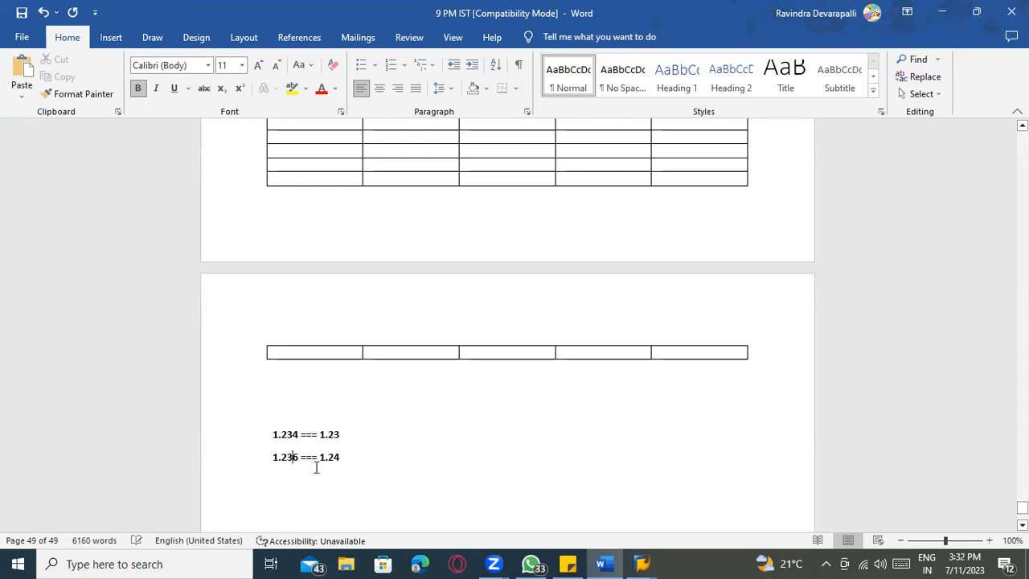
left_click(355, 463)
left_click_drag(351, 456, 250, 427)
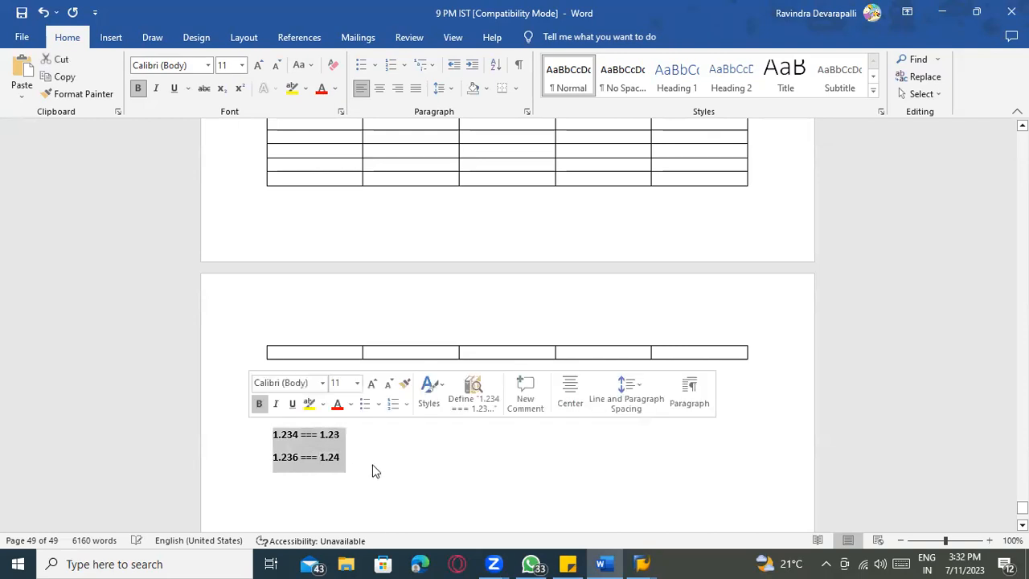
key("Delete")
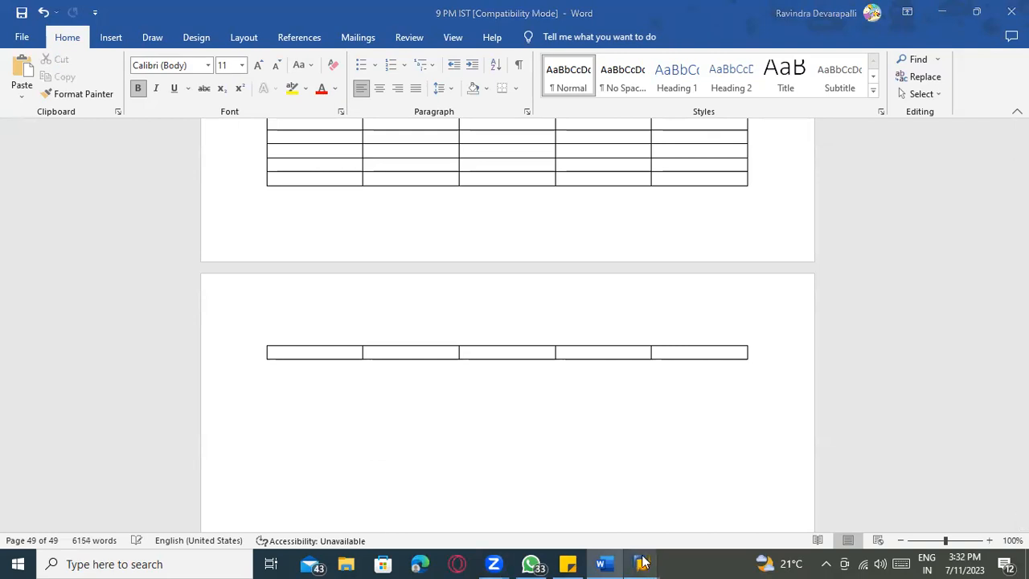
Switch back to the SAP condition type details and examine the rounding rule of PB00 and its description.
mouse_move(643, 562)
left_click(667, 488)
left_click(96, 221)
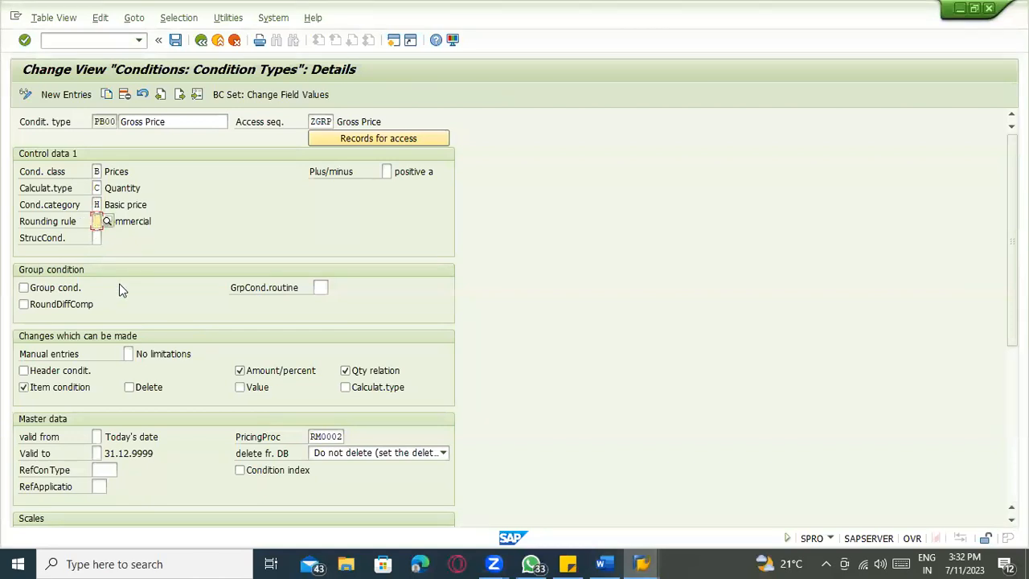
left_click_drag(159, 221, 82, 225)
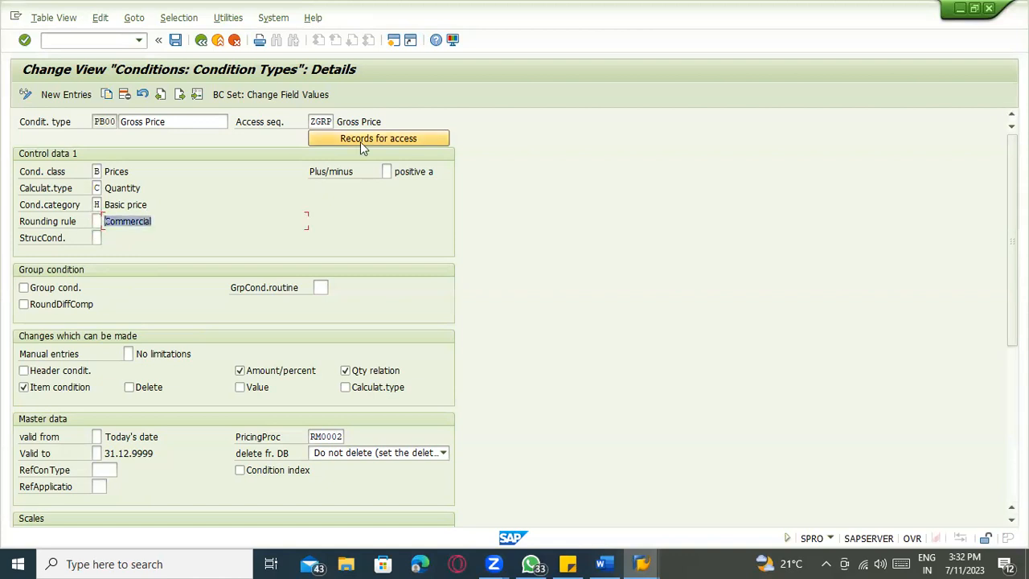
Review the plus/minus sign options for PB00, covering positive and negative, Negative and Positive, and close the list without choosing one.
left_click(389, 172)
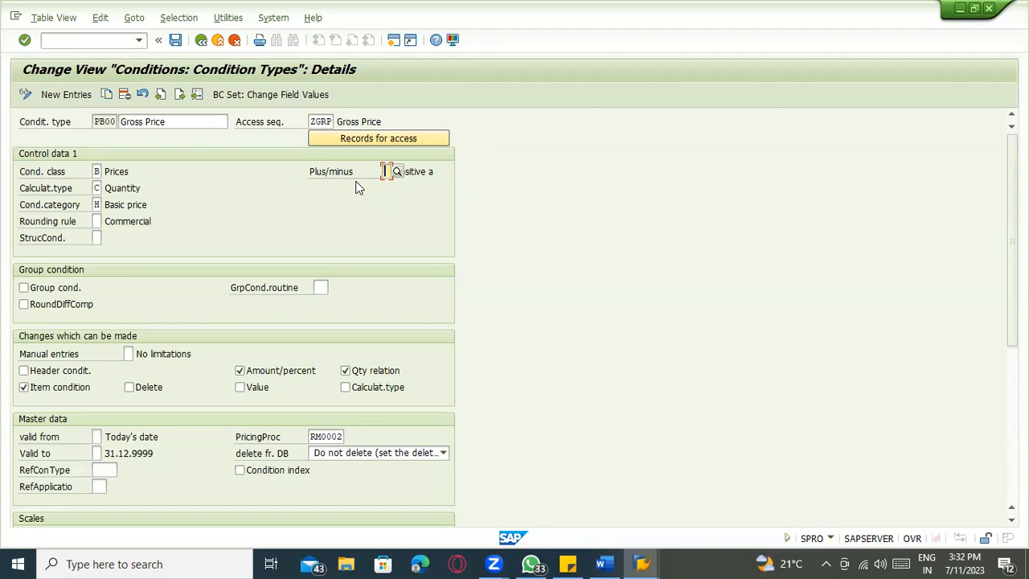
left_click(328, 177)
left_click(393, 172)
key("F4")
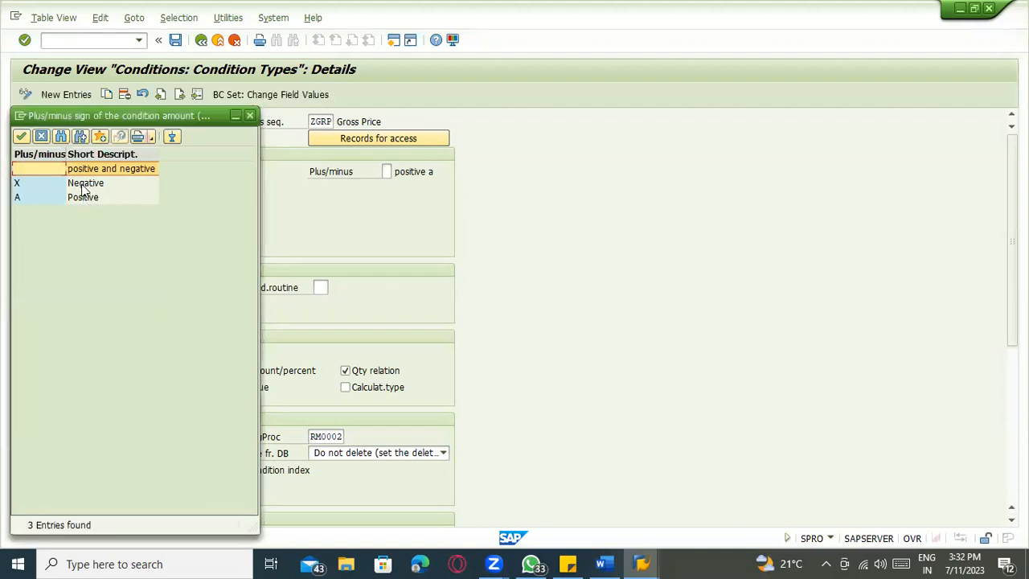
left_click(253, 117)
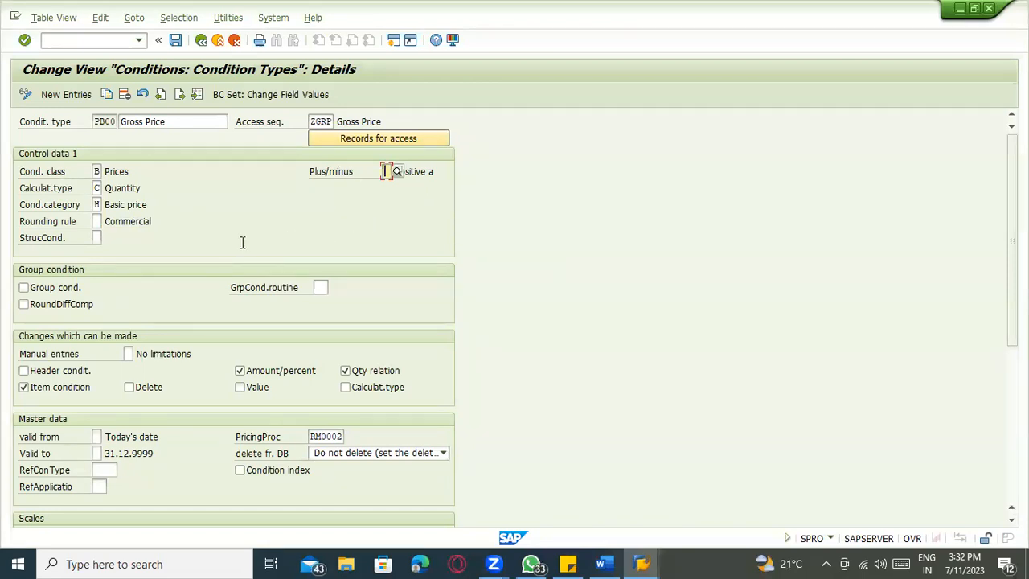
Review the manual entries options for PB00 and keep No limitations.
scroll(242, 243, "down", 2)
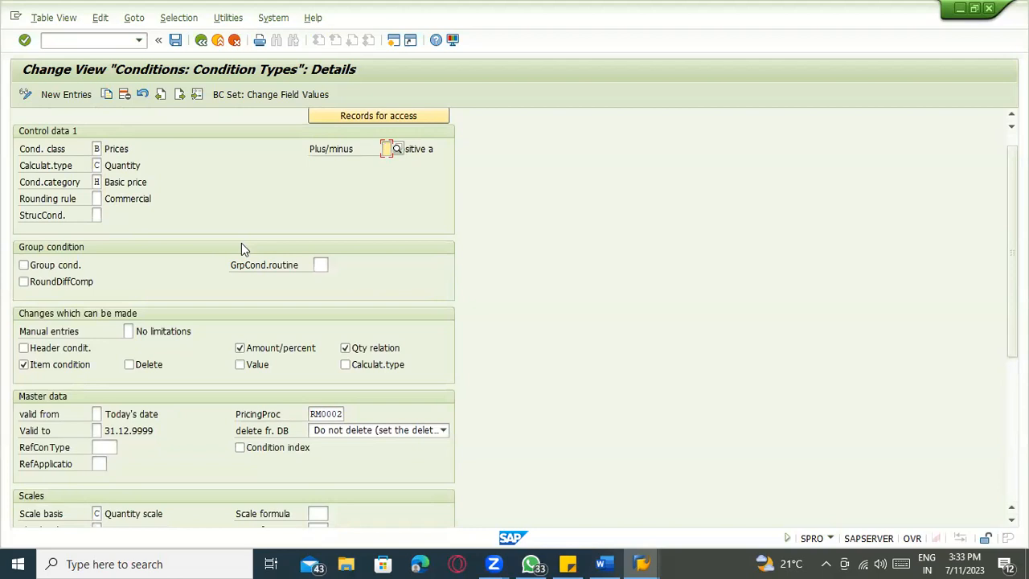
scroll(241, 243, "down", 3)
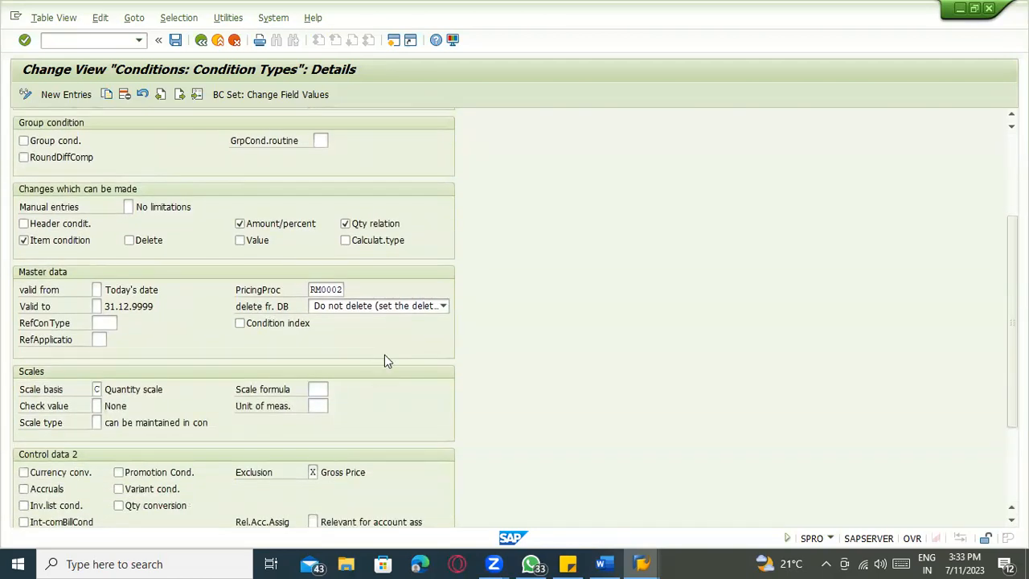
scroll(384, 369, "down", 3)
scroll(382, 378, "up", 3)
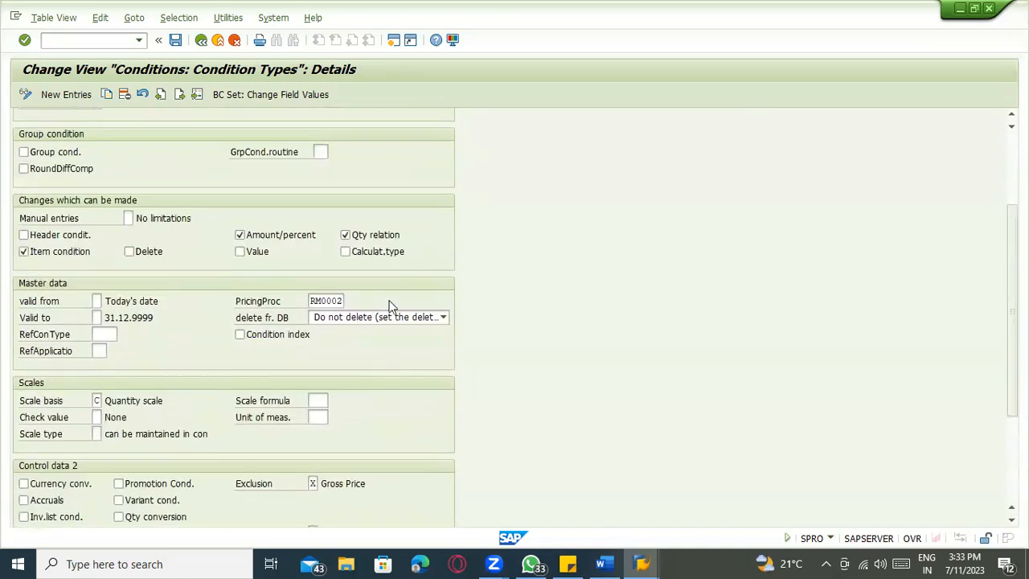
left_click(128, 217)
left_click(131, 218)
left_click(138, 219)
left_click(144, 227)
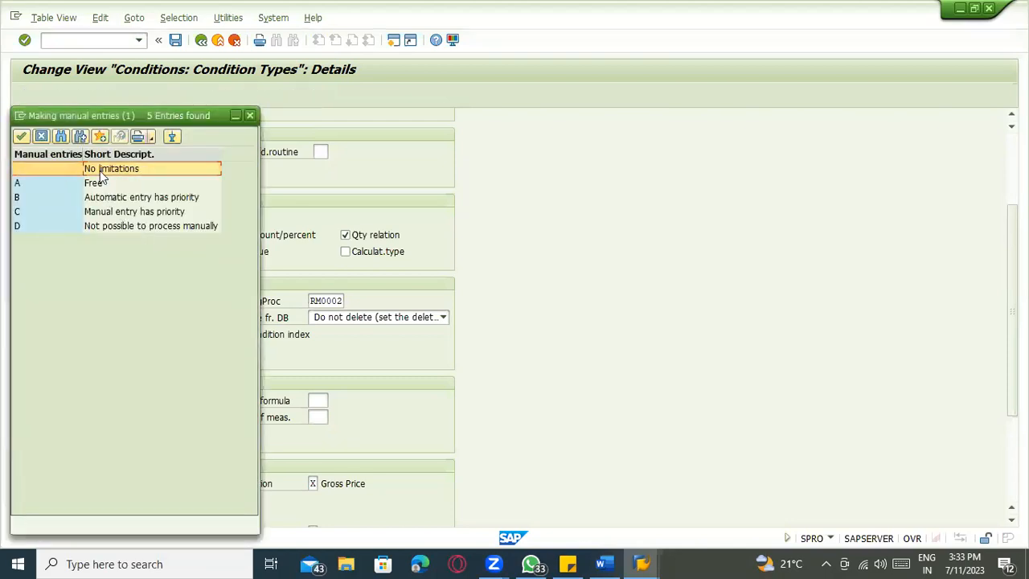
double_click(99, 170)
left_click(127, 353)
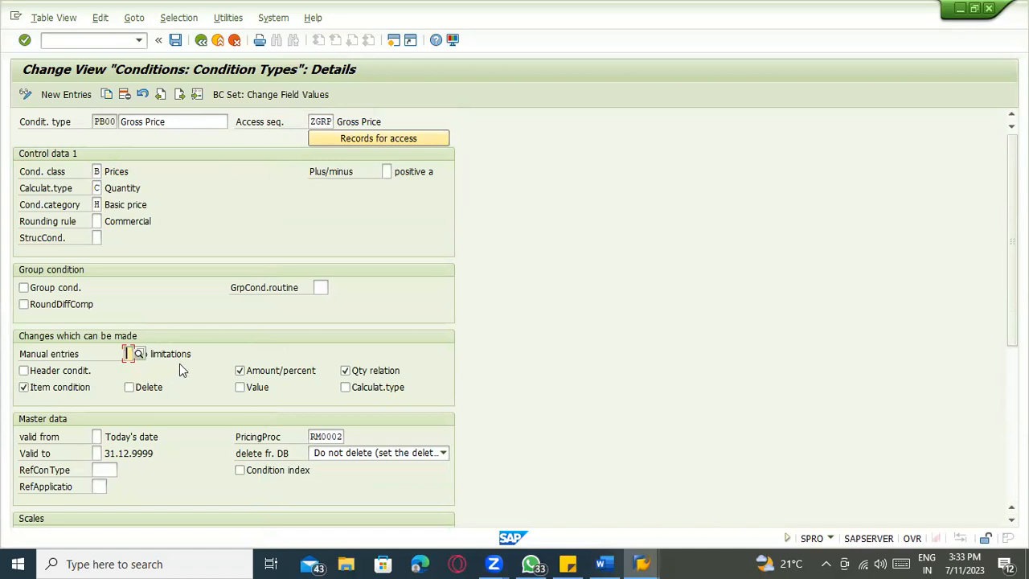
Examine PB00's Amount/percent change setting and the pricing procedure RM0002 in its master data.
left_click(240, 369)
left_click(239, 369)
scroll(182, 418, "down", 3)
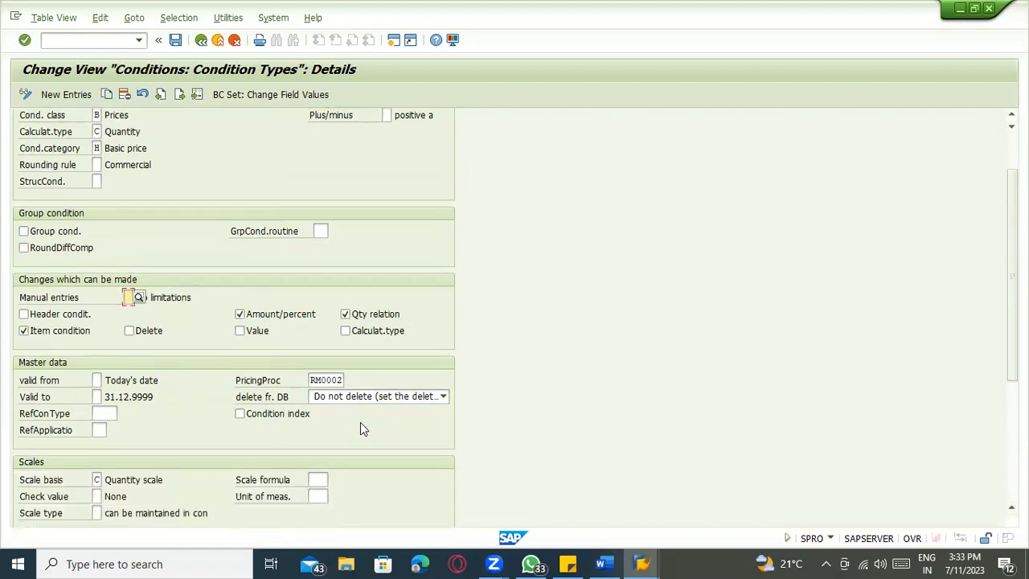
scroll(286, 386, "down", 1)
left_click(330, 313)
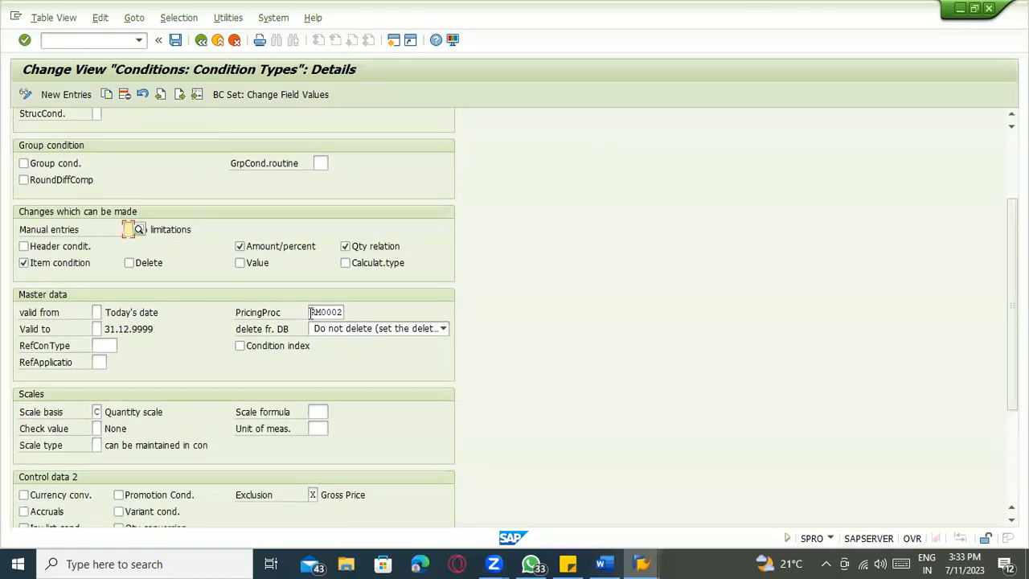
double_click(329, 313)
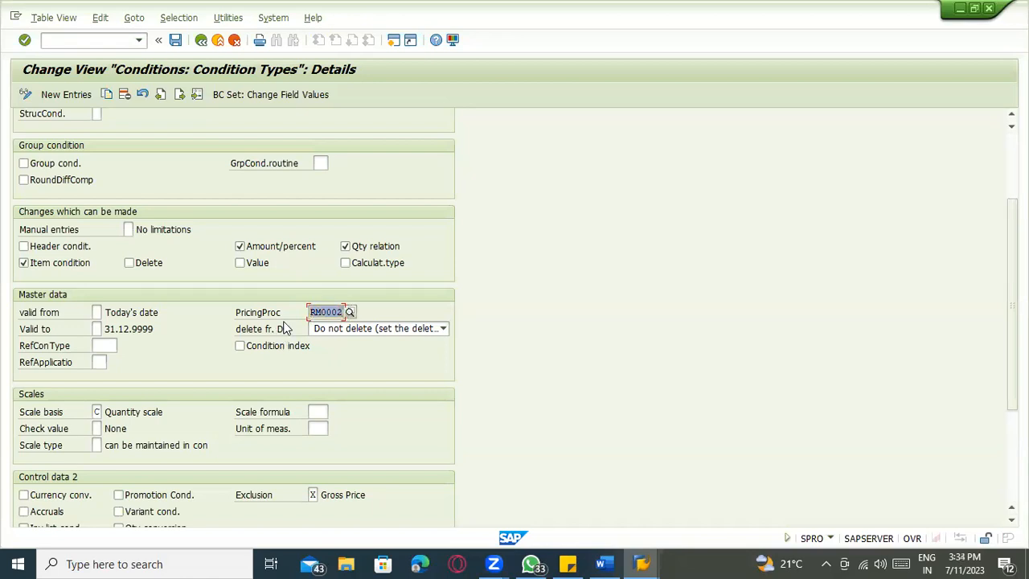
left_click(310, 312)
left_click_drag(310, 311, 354, 312)
Compare the condition type PB00 with the pricing procedure assigned to it in the master data.
scroll(288, 330, "up", 3)
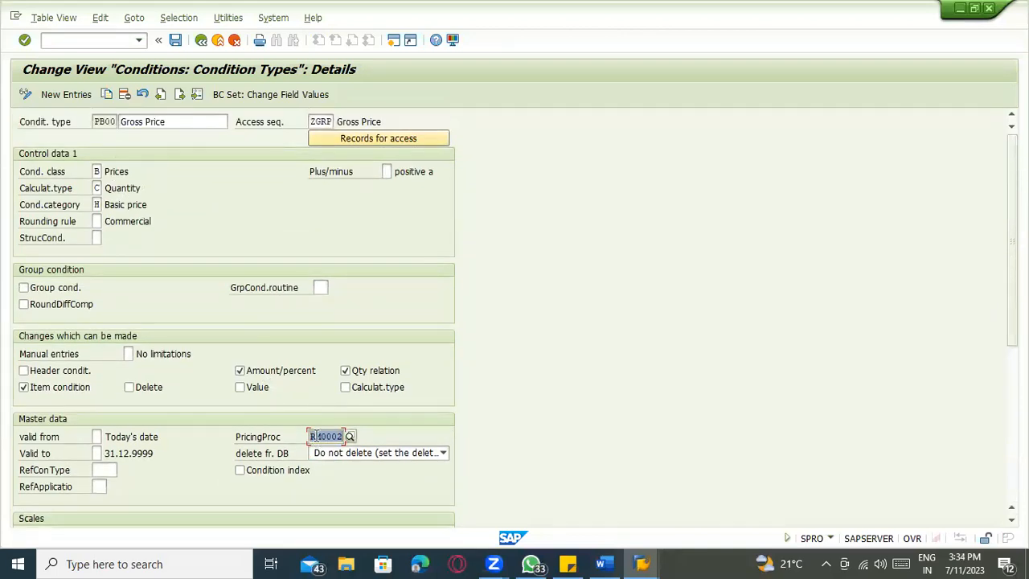
left_click(104, 121)
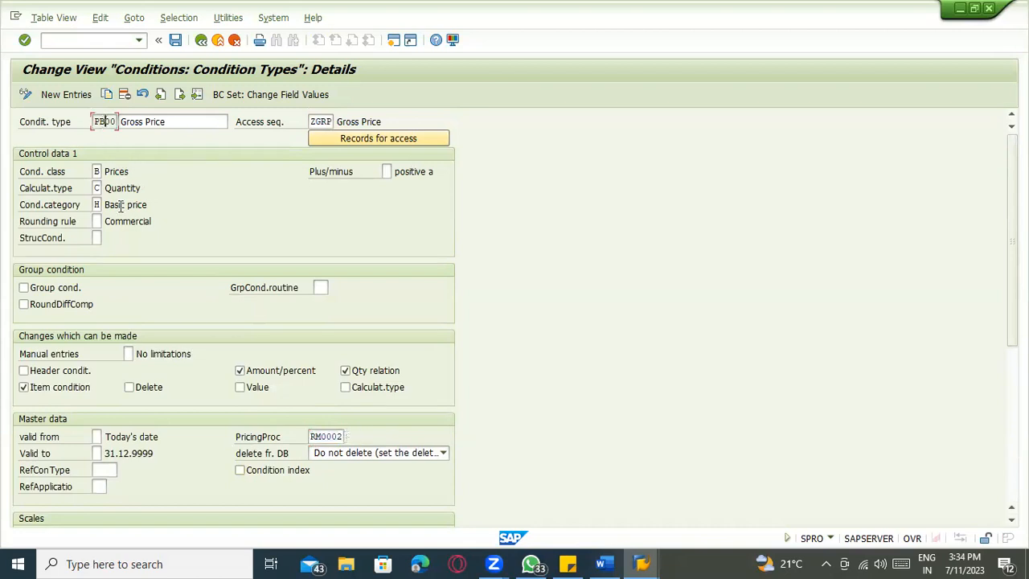
left_click(319, 436)
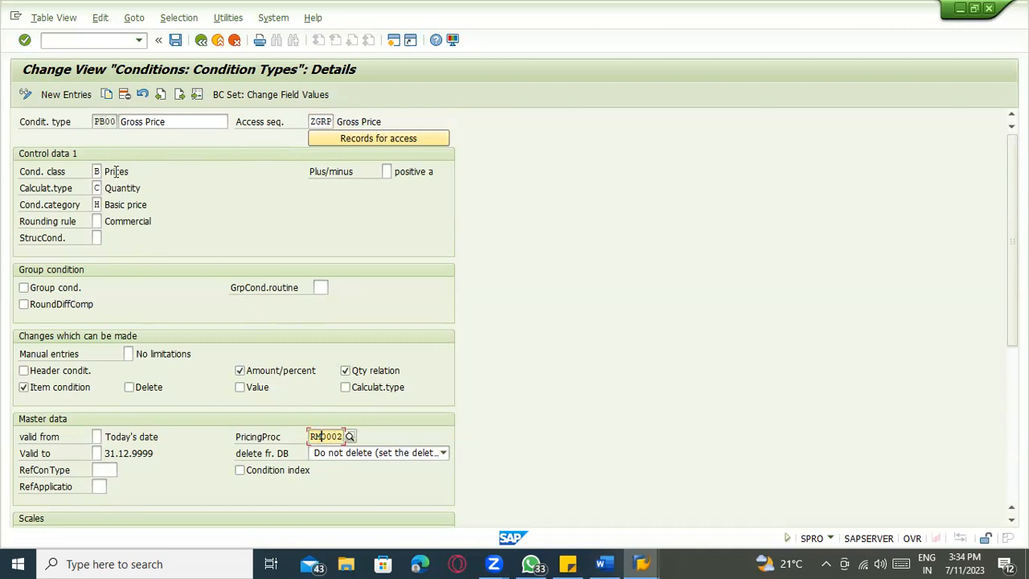
left_click_drag(94, 122, 119, 121)
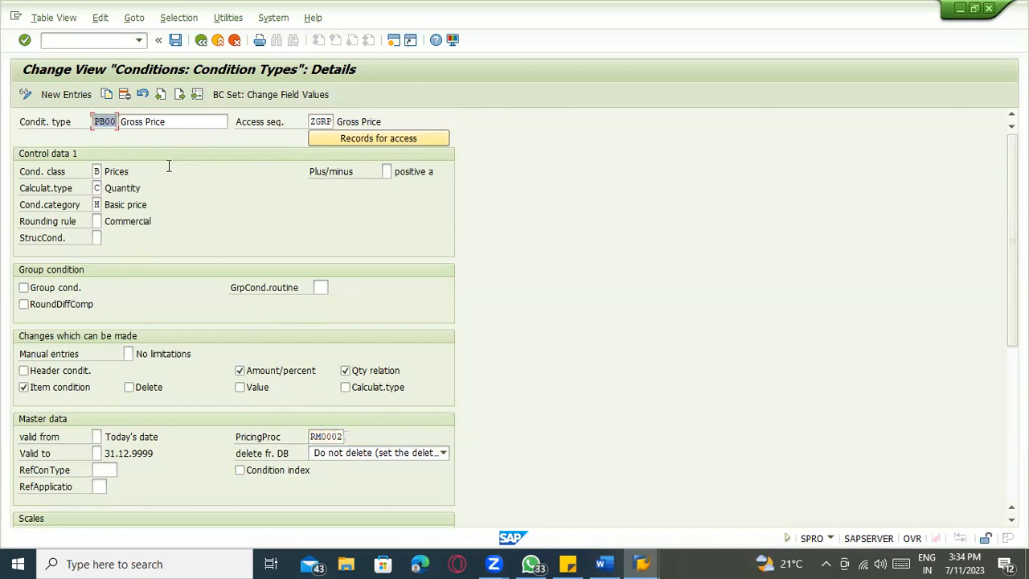
left_click(317, 436)
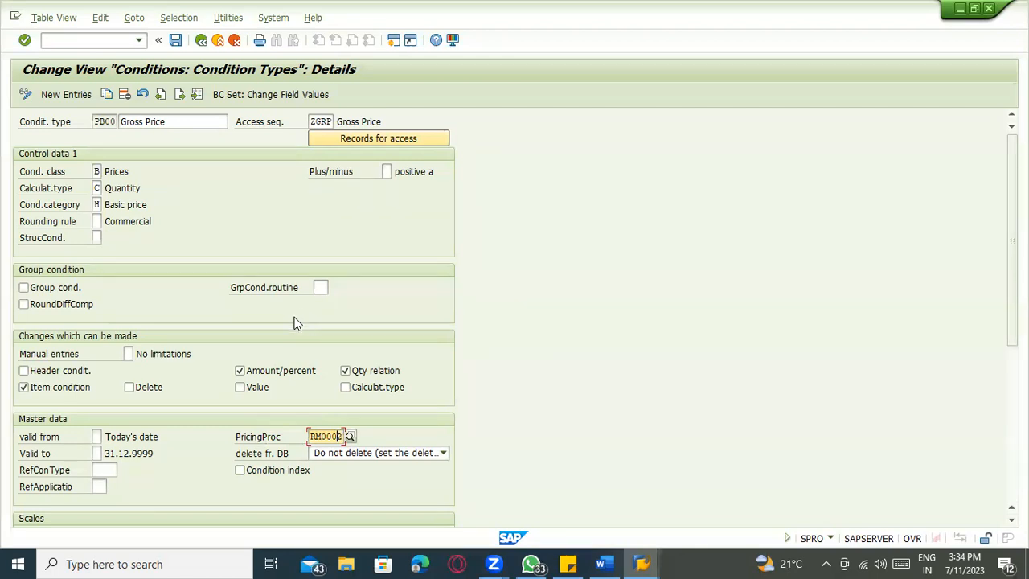
left_click(322, 445)
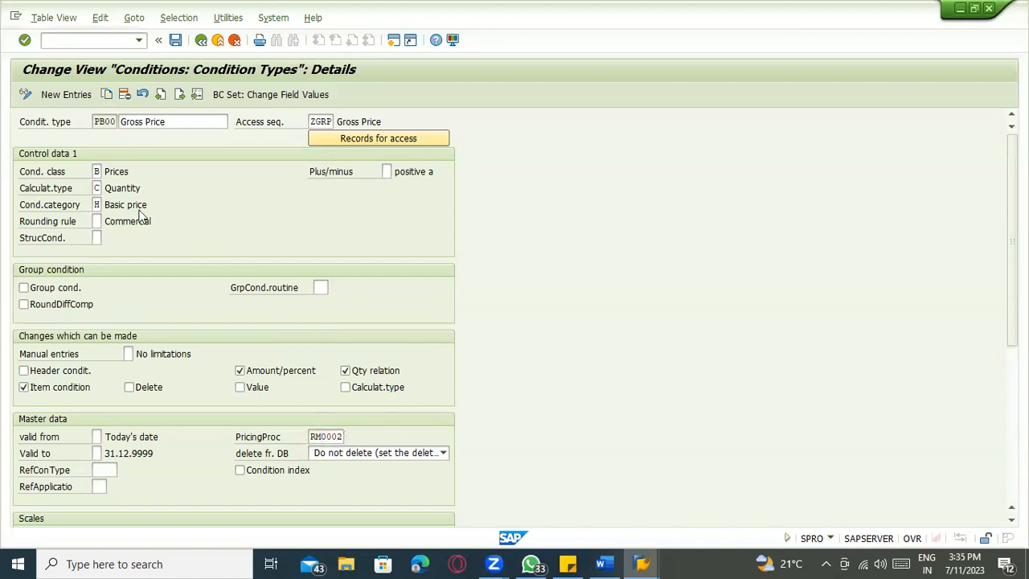
Open the field help for PB00's pricing procedure and position the help window so its text is readable.
key("F1")
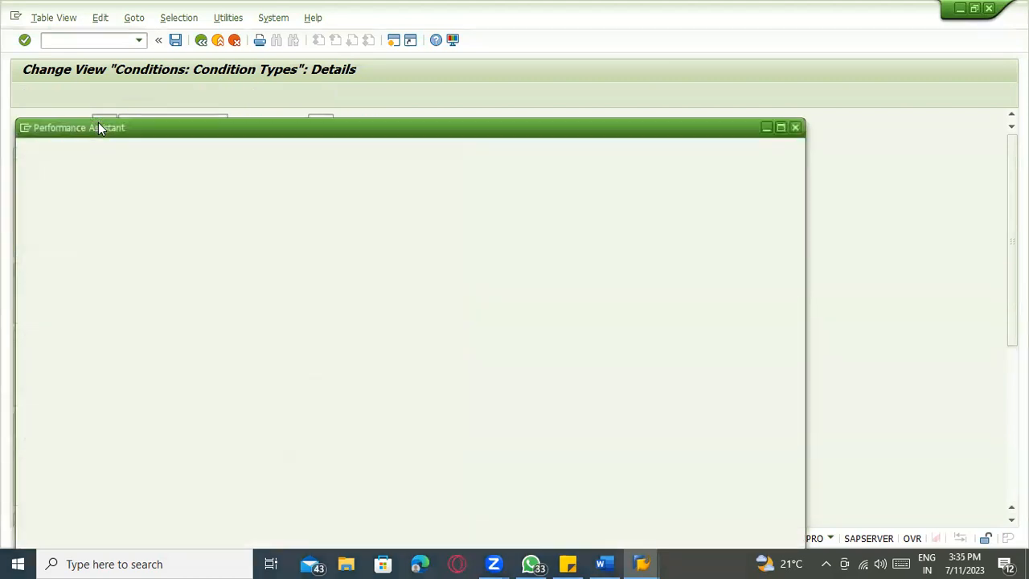
left_click_drag(110, 125, 631, 95)
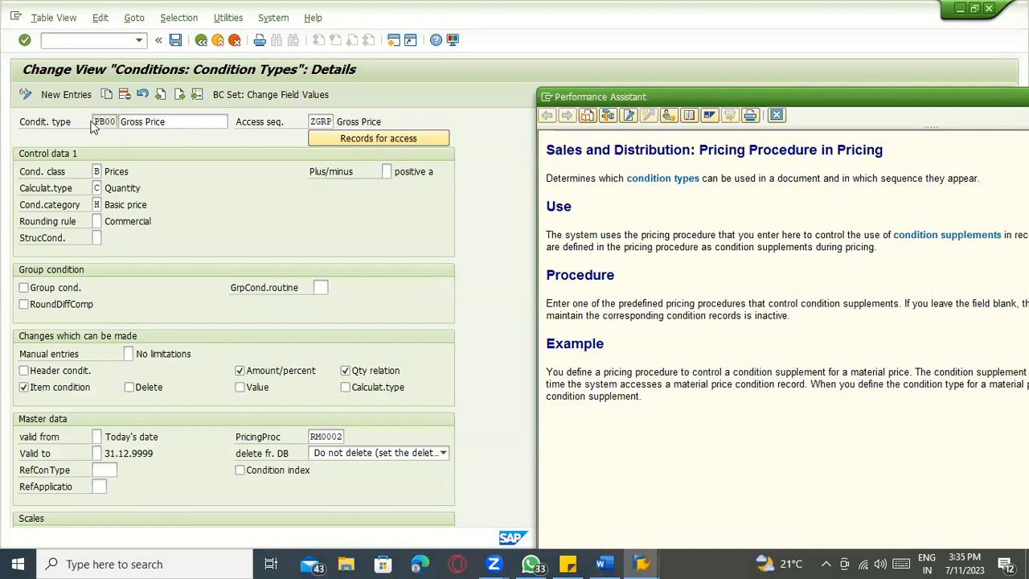
left_click(314, 436)
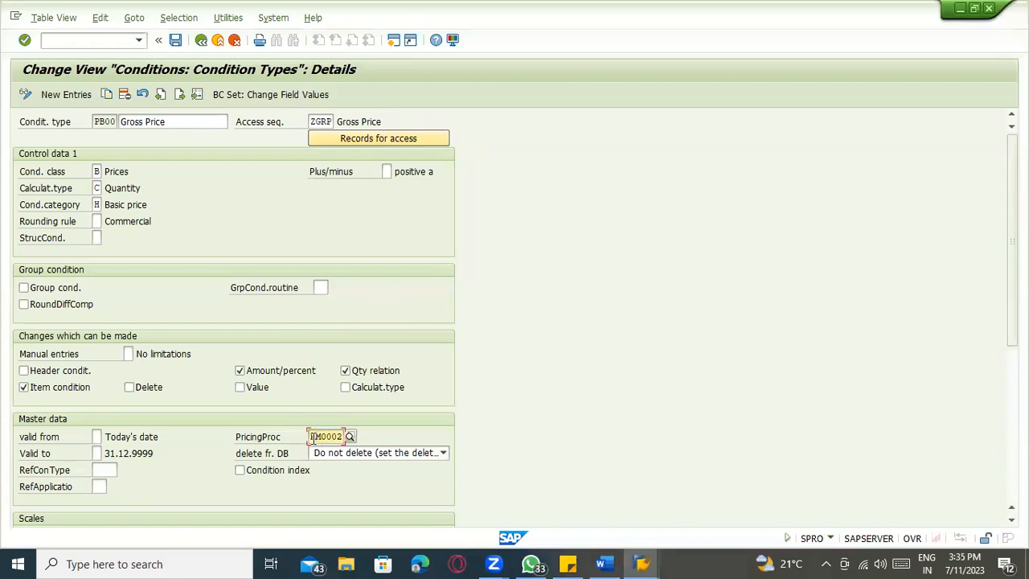
left_click_drag(313, 436, 350, 435)
key("F1")
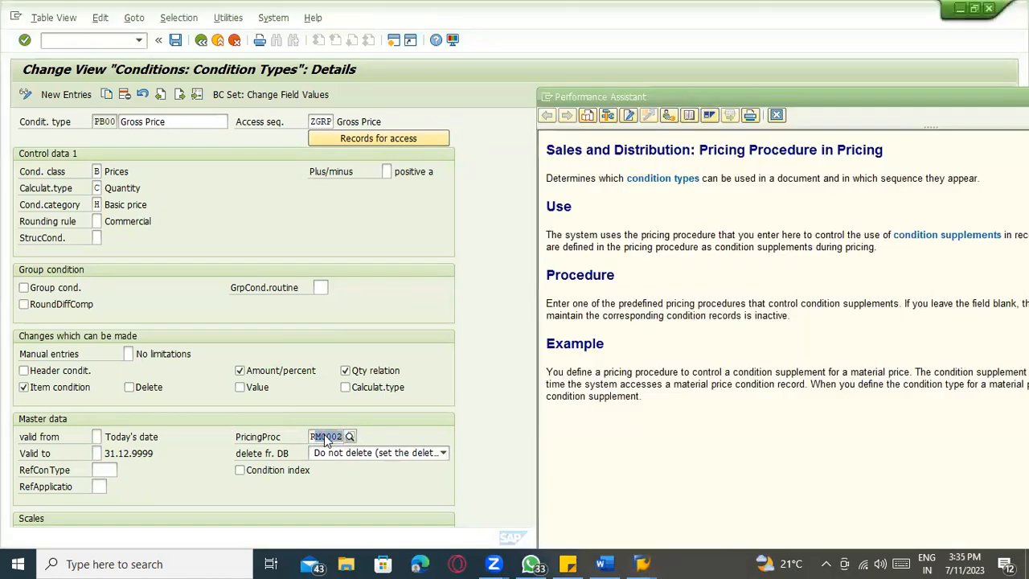
key("alt+Tab")
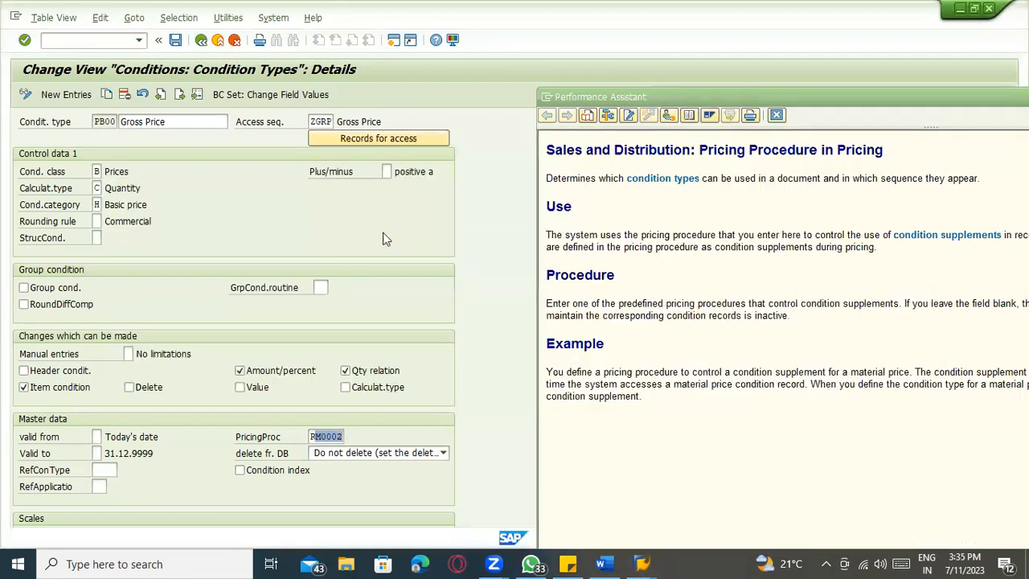
key("alt+Tab")
key("alt+Tab")
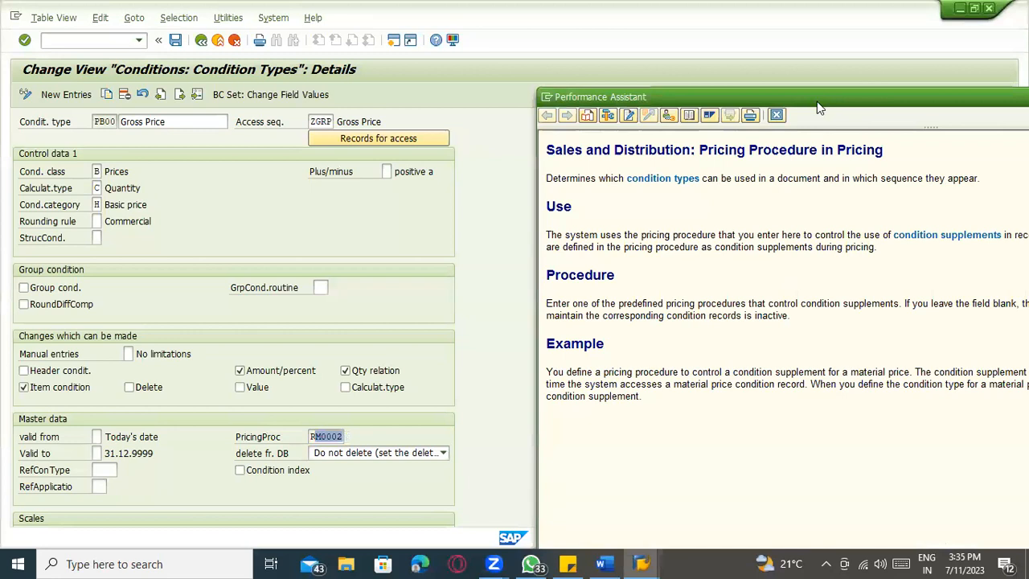
left_click_drag(818, 107, 404, 106)
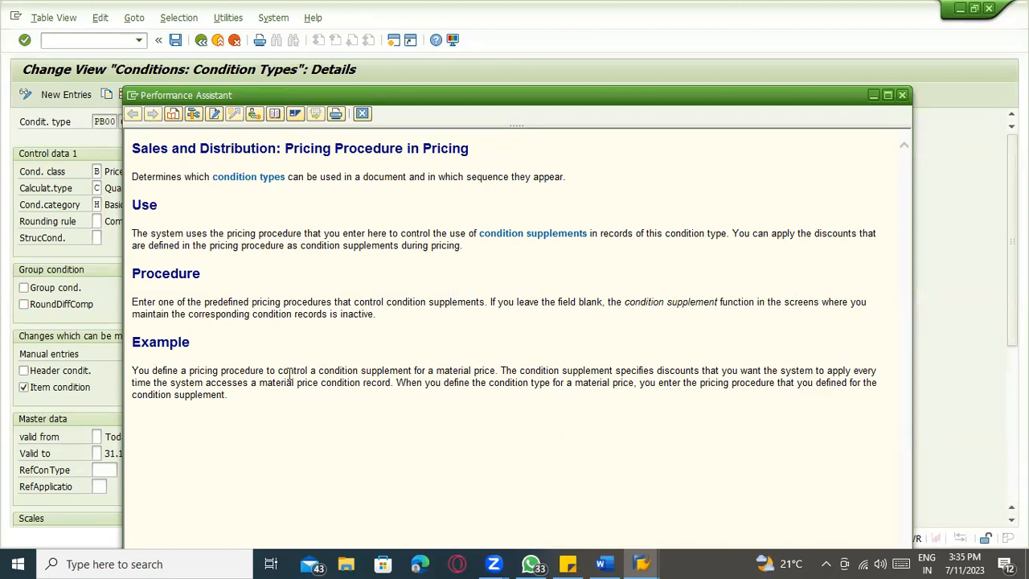
Read the help text on condition supplements for a material price, including its example, and close the help.
left_click_drag(363, 373, 489, 376)
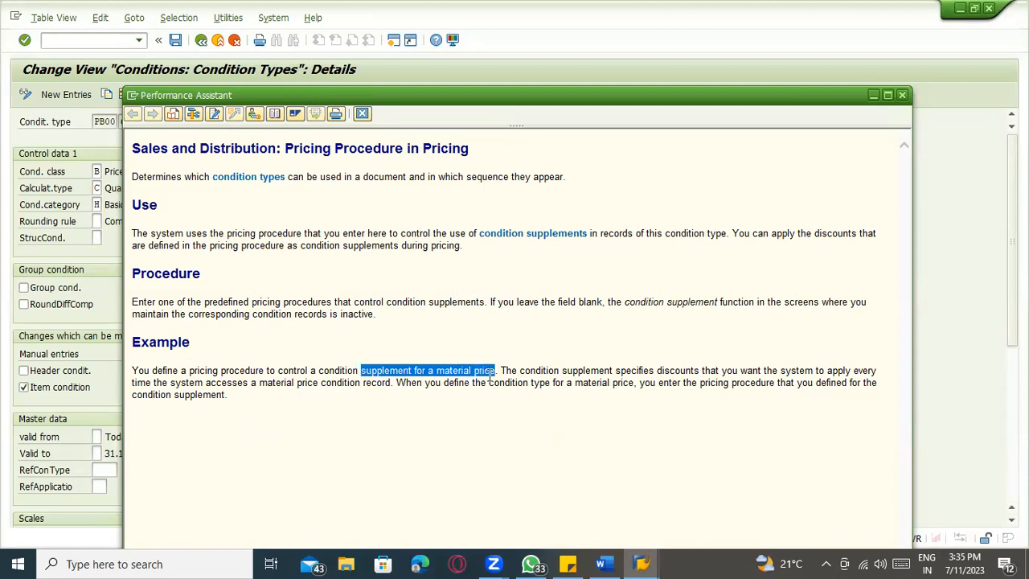
left_click_drag(494, 371, 500, 372)
left_click_drag(367, 98, 521, 90)
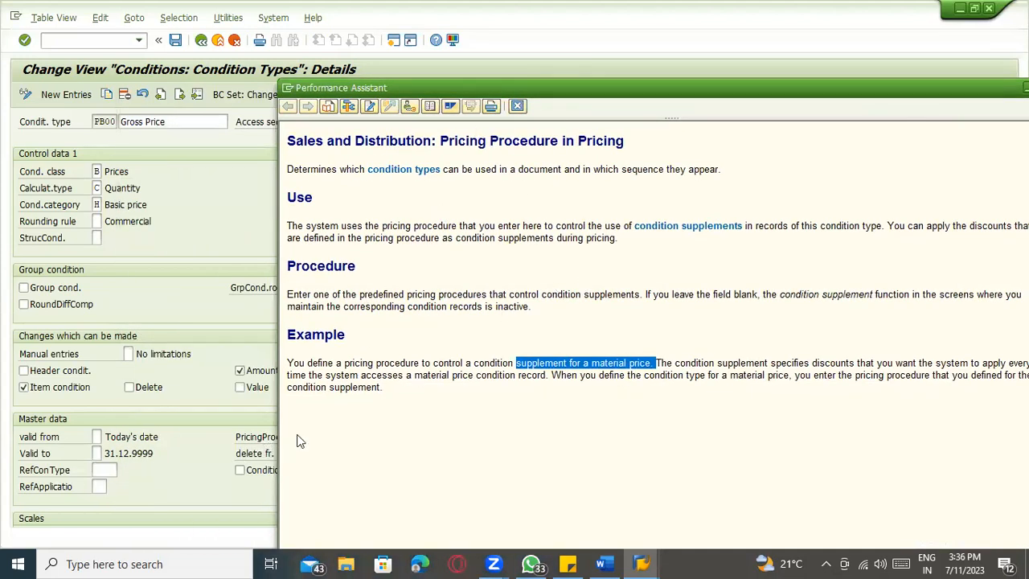
left_click(385, 389)
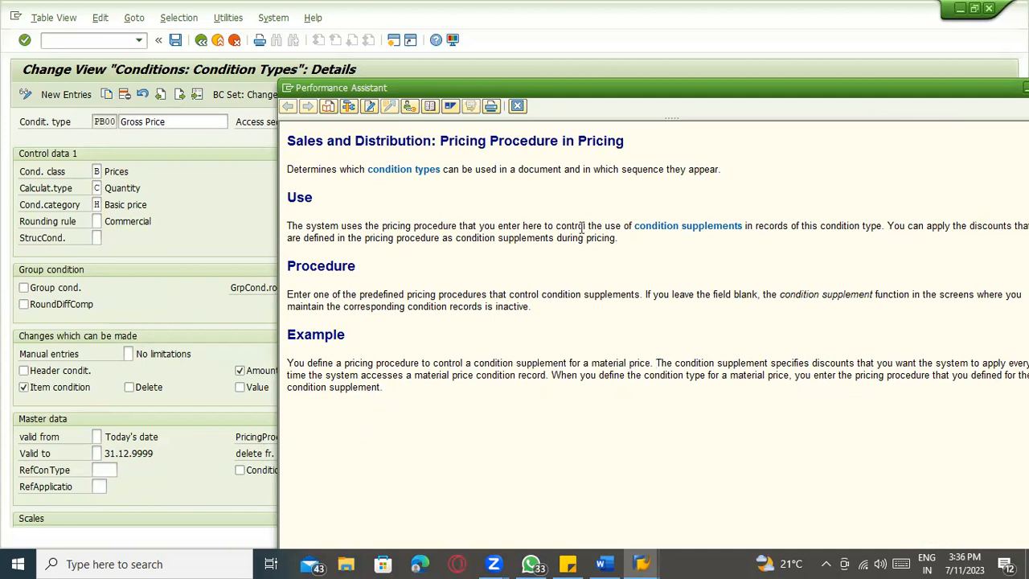
left_click_drag(630, 93, 405, 81)
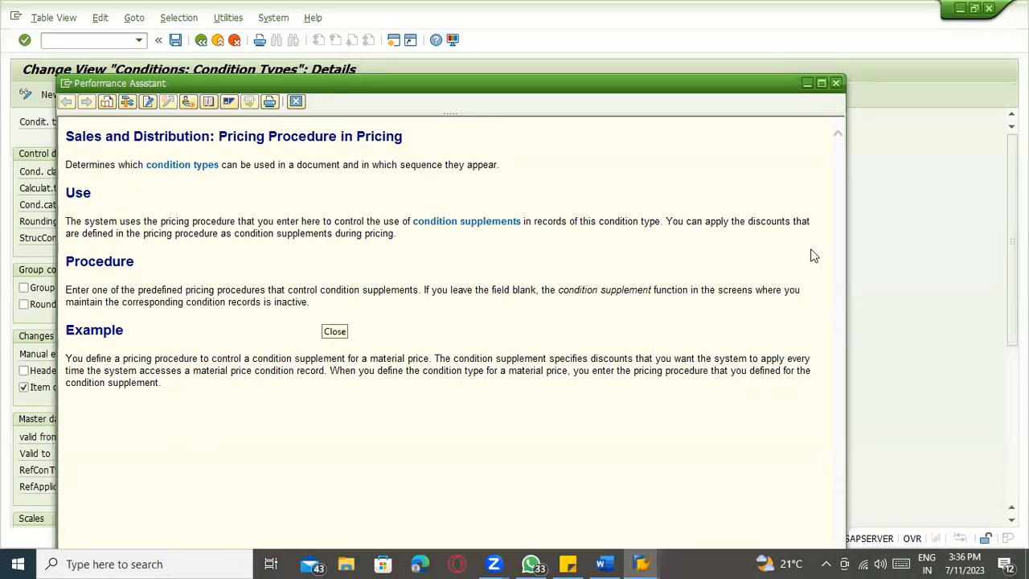
key("Escape")
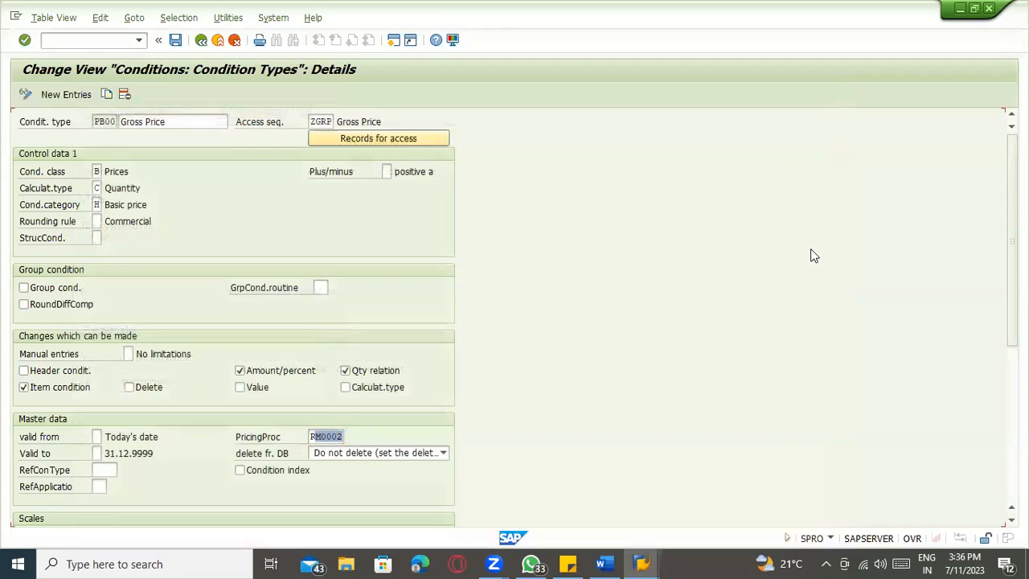
Open the Display Info Record transaction ME13 in a new session.
left_click(327, 438)
left_click(123, 40)
type("/ome13")
key("Return")
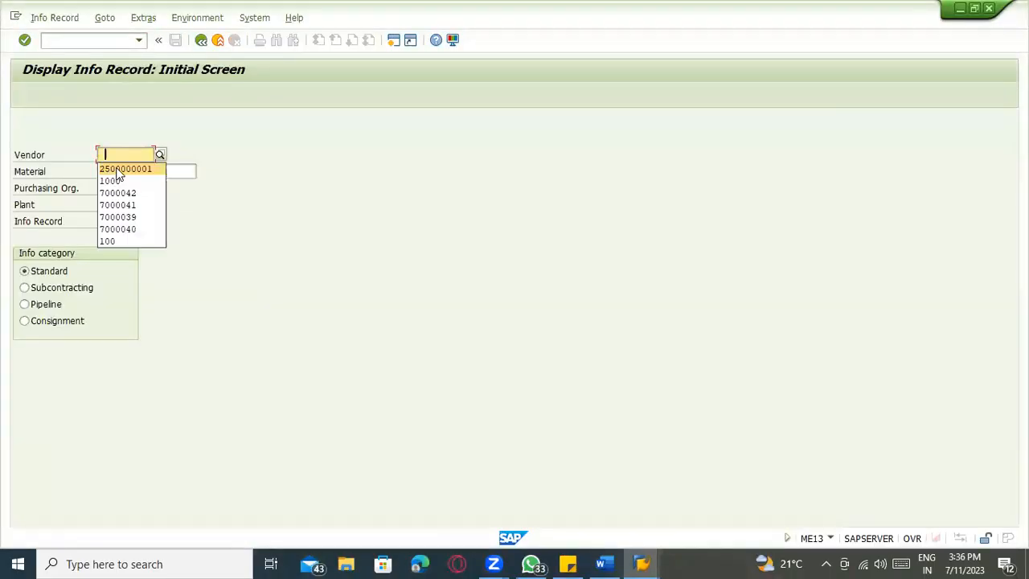
Display the standard info record for vendor C.E.B. BERLIN, material 100-100, purchasing organization 1000 and plant 1100.
left_click(113, 181)
left_click(114, 172)
key("space")
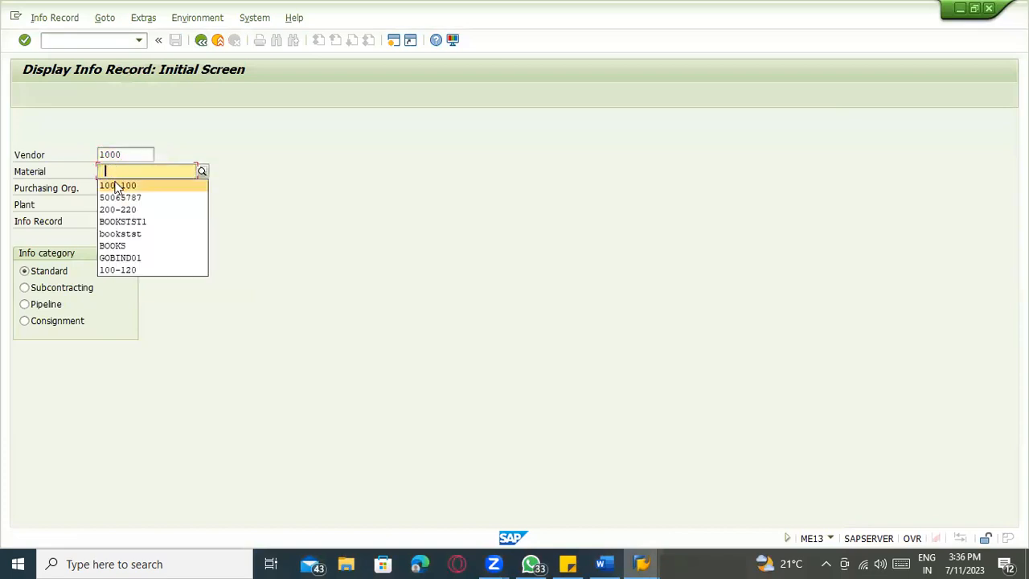
left_click(118, 186)
left_click(120, 188)
key("space")
left_click(115, 200)
left_click(114, 204)
key("space")
left_click(114, 219)
left_click(116, 223)
key("Return")
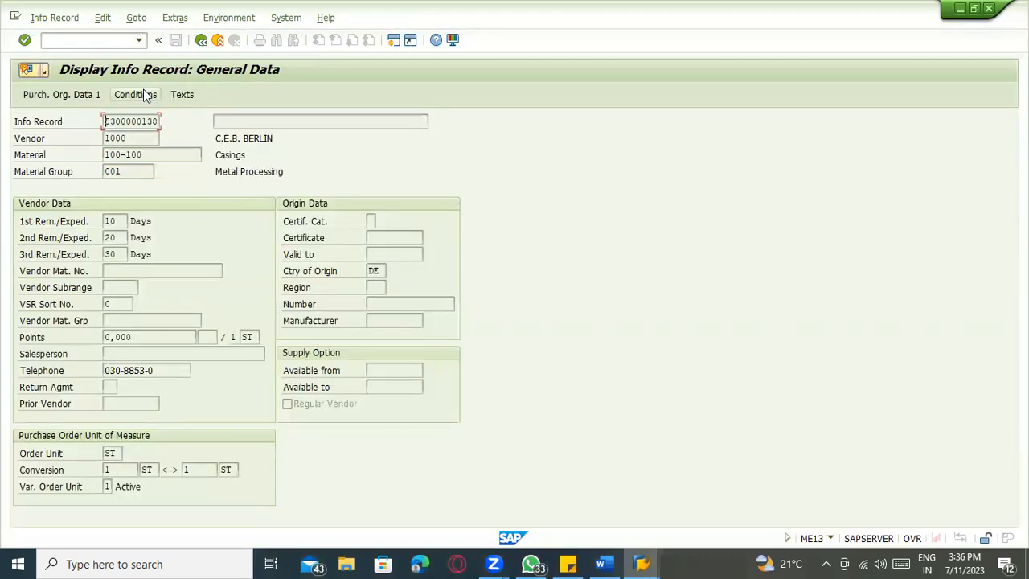
View the info record's Purch. Organization Data 1 and look for a way to its conditions.
left_click(144, 95)
left_click(95, 102)
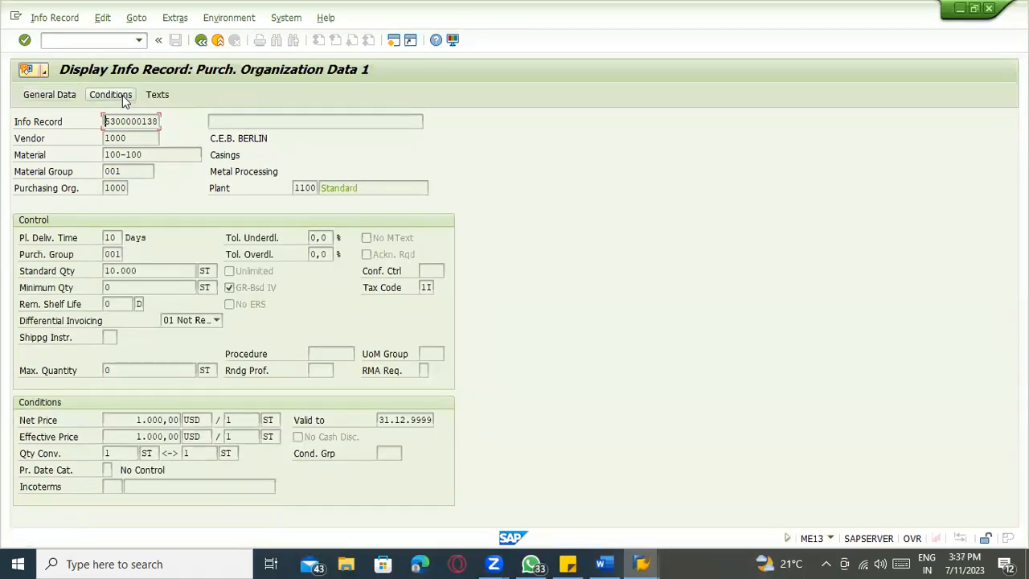
left_click(136, 18)
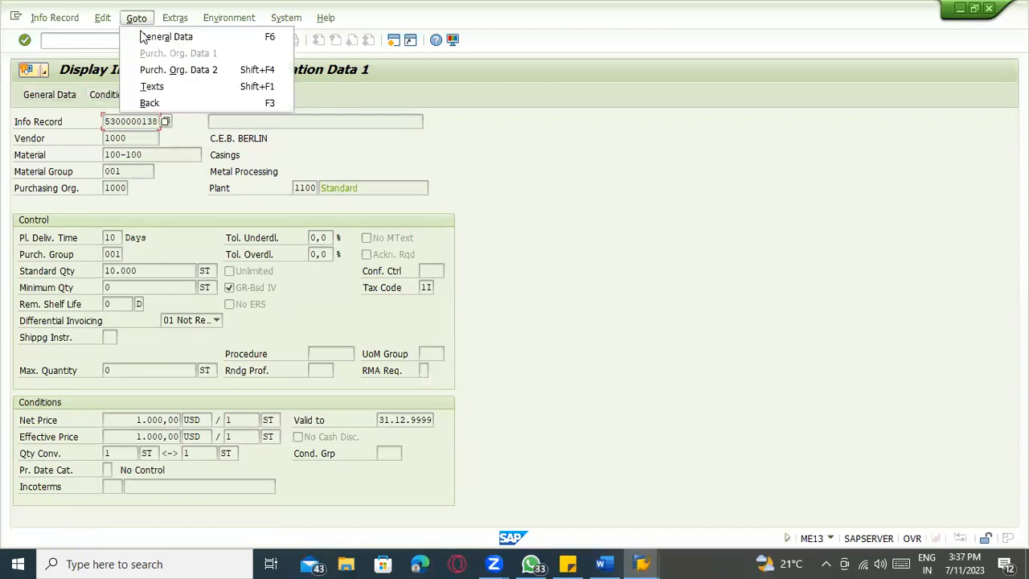
left_click(212, 164)
Switch to transaction MEK3 and open the PB00 condition records by the Material Info Record (Plant-Specific) key combination.
left_click(90, 39)
type("/nmek3")
key("Return")
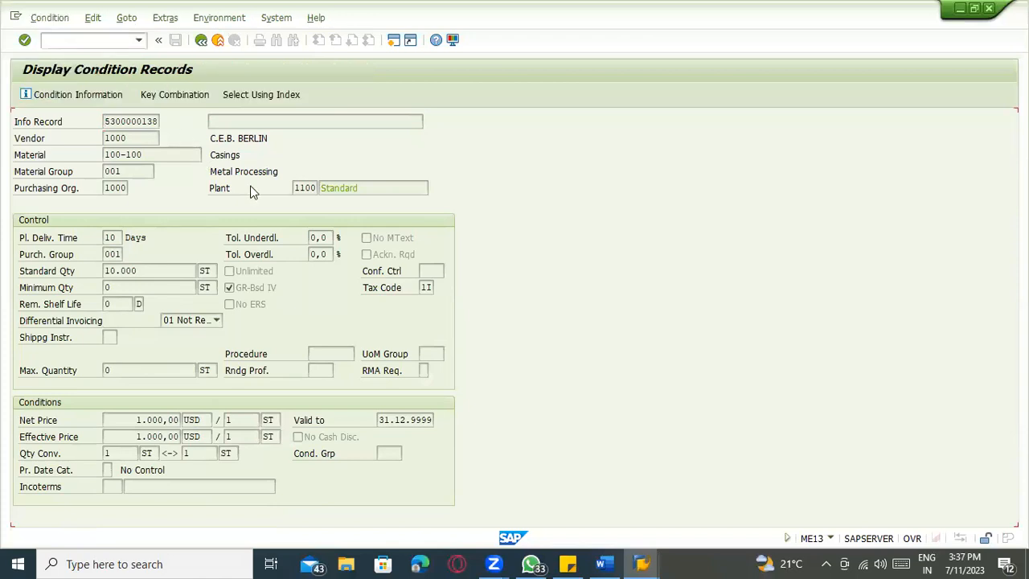
type("pb00")
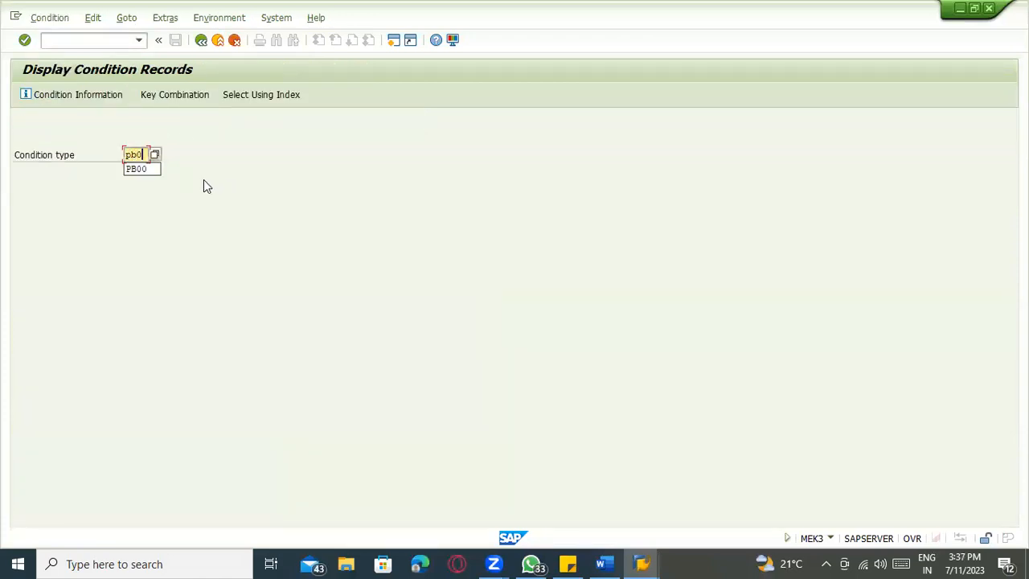
key("Return")
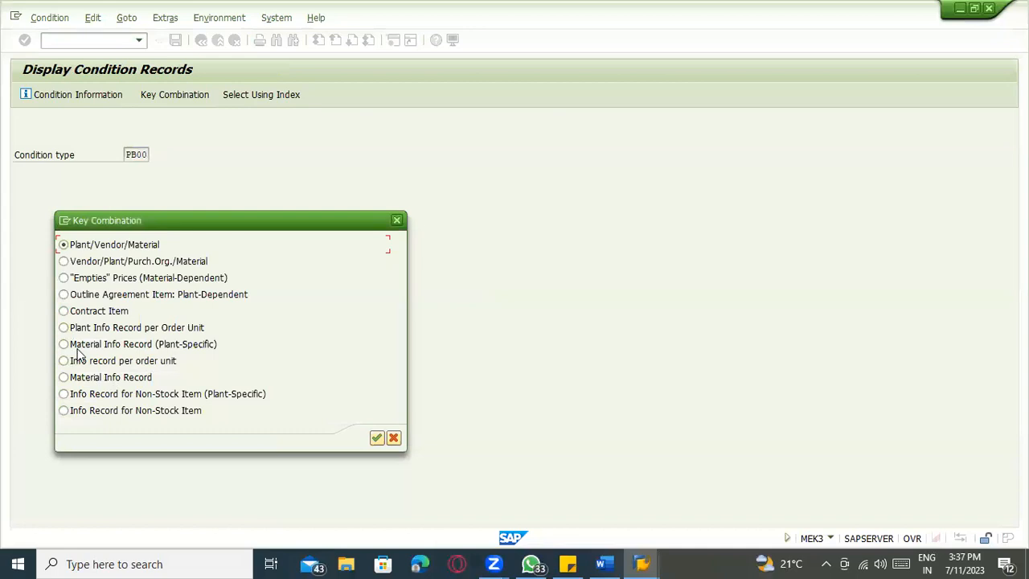
double_click(64, 344)
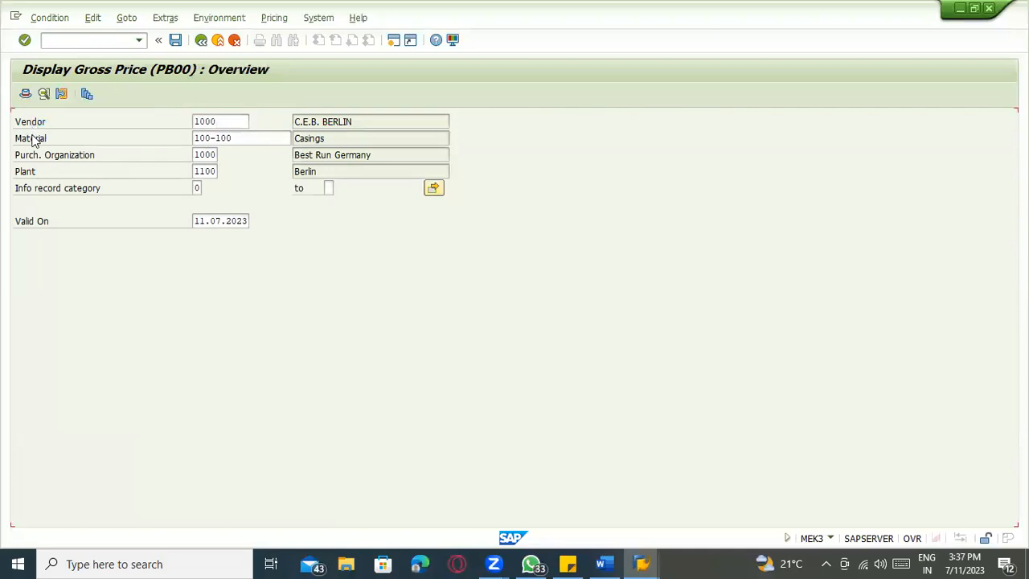
Display the PB00 condition record for C.E.B. BERLIN, material 100-100, purchasing organization 1000 and plant 1100, and open its condition supplements.
left_click(182, 255)
left_click(19, 253)
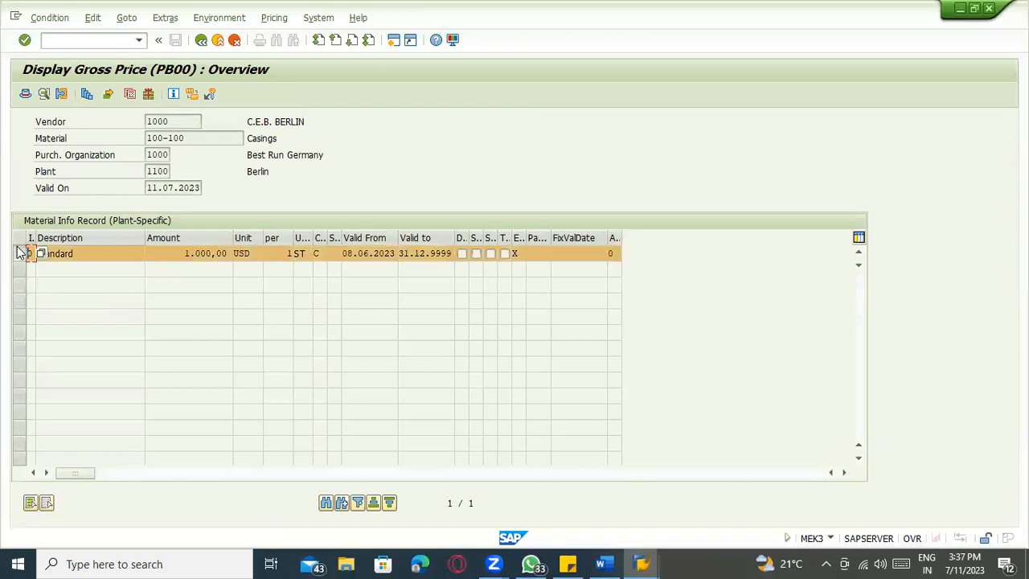
left_click(184, 121)
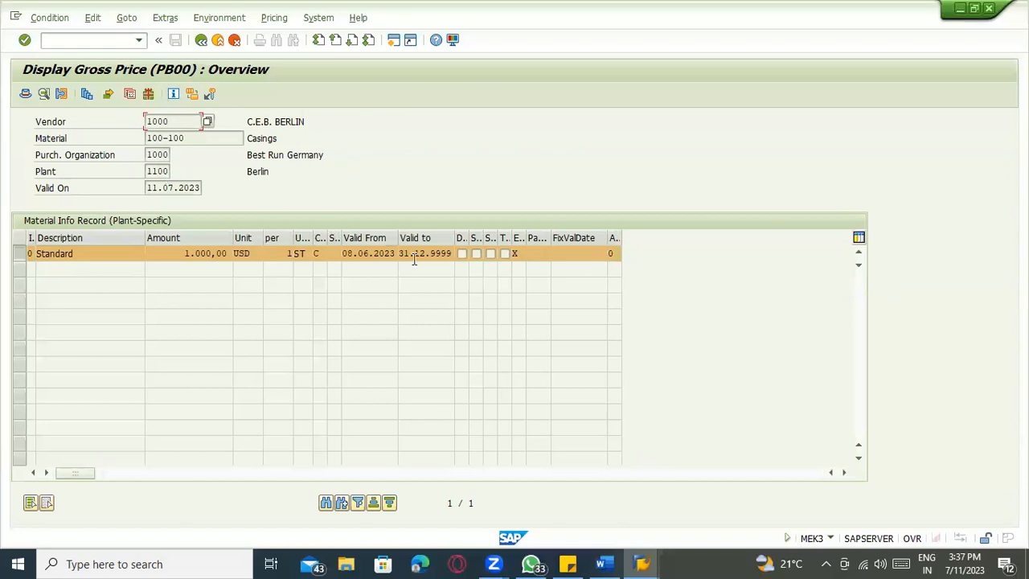
left_click(131, 21)
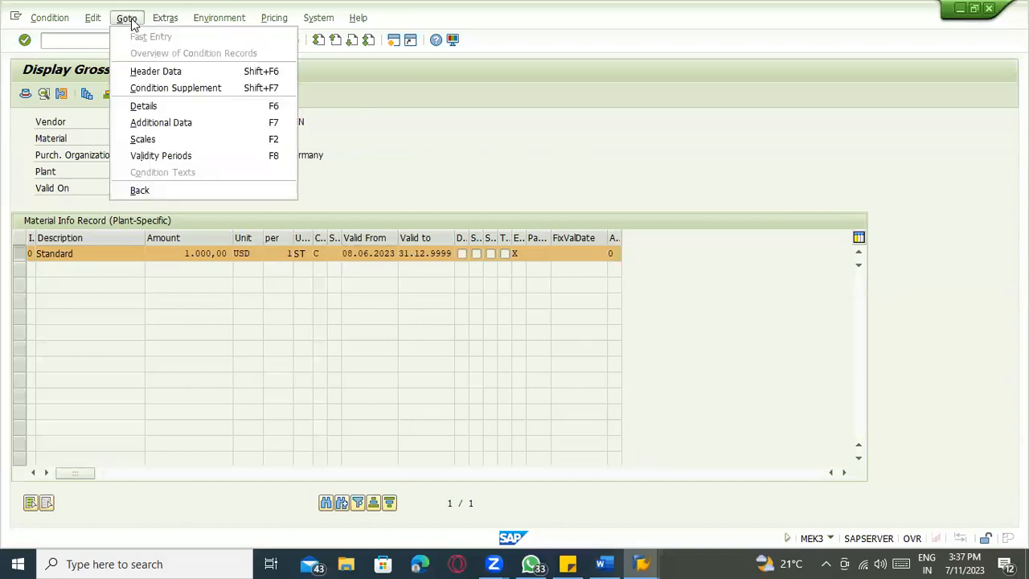
left_click(177, 88)
left_click(175, 93)
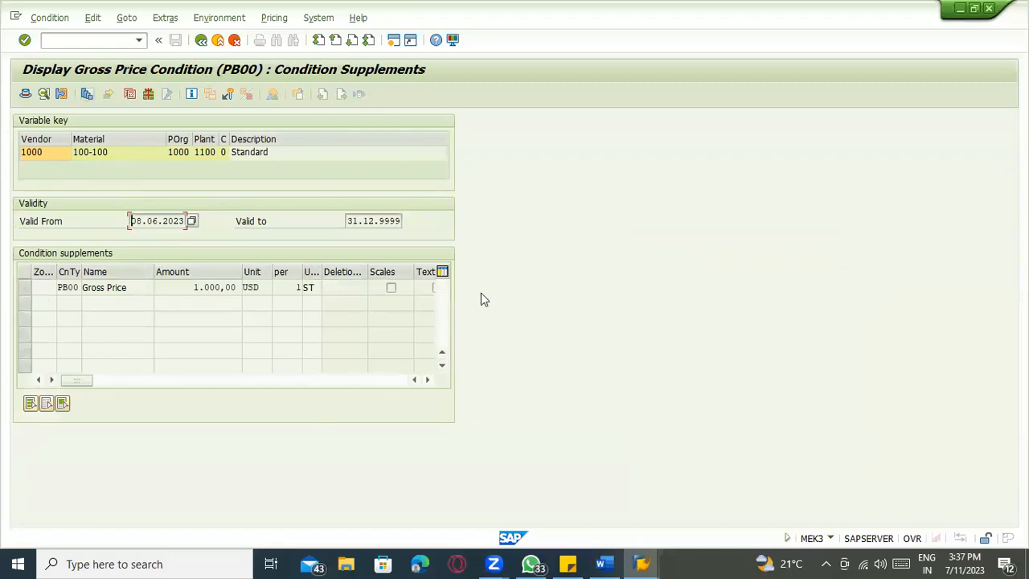
Check the PB00 Gross Price supplement for scales and examine its amount.
left_click(135, 287)
double_click(140, 289)
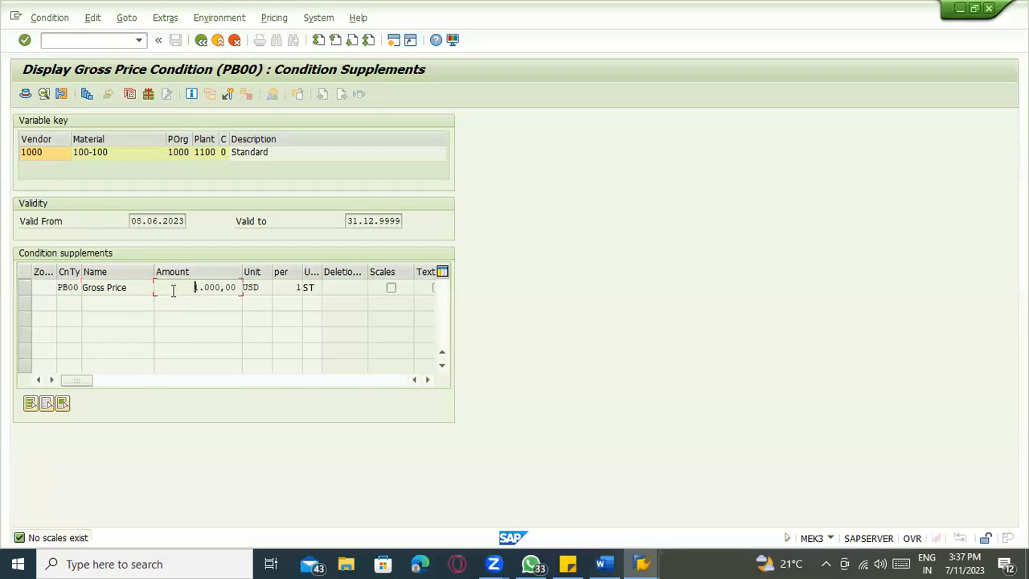
left_click(173, 291)
View the PB00 record's additional data and examine its variable key, including the plant.
left_click(177, 19)
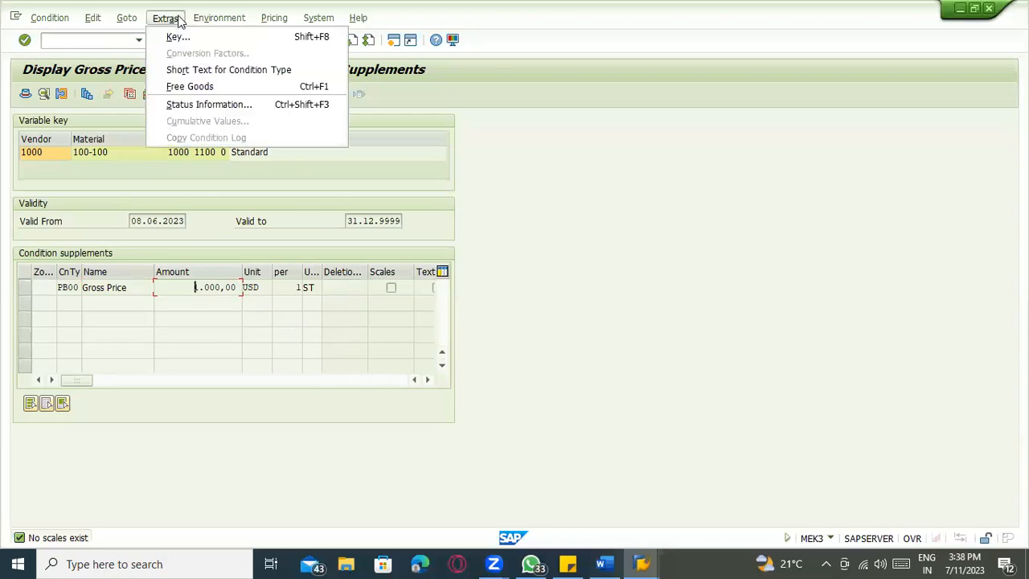
left_click(127, 19)
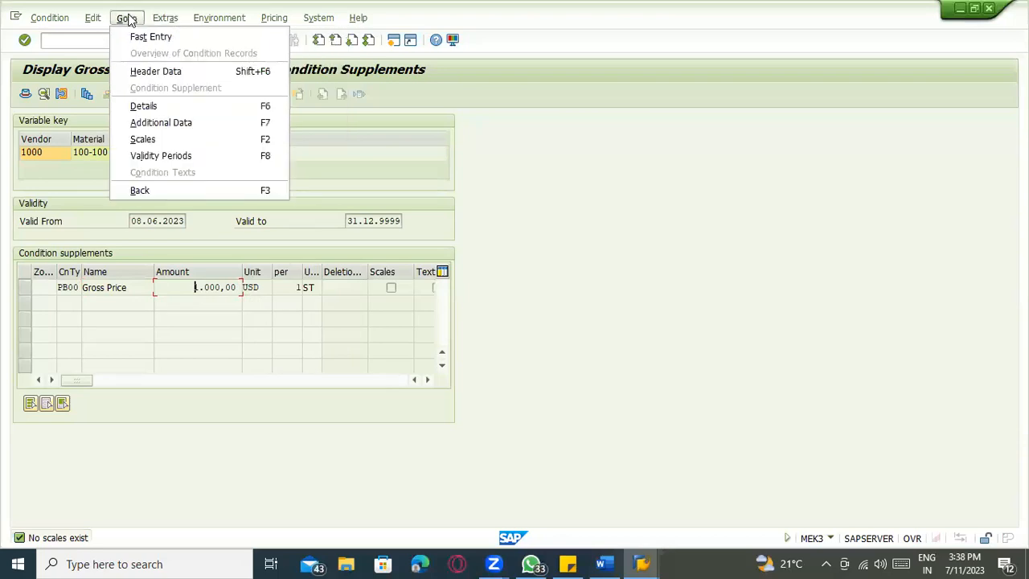
left_click(179, 125)
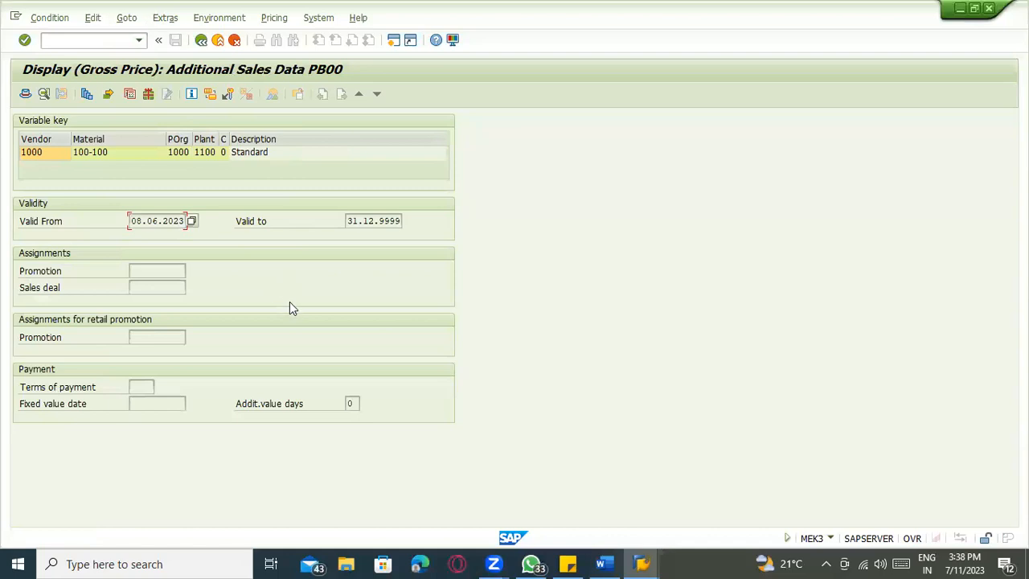
left_click_drag(273, 154, 50, 153)
left_click(204, 140)
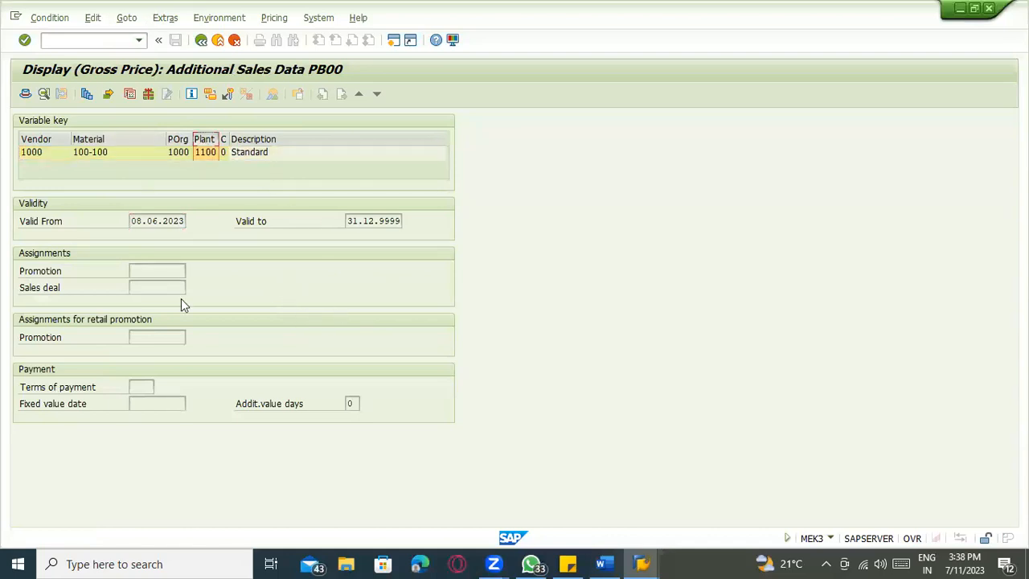
Return to transaction ME13 and display the info record for material 100-100 and purchasing organization 1000 with the plant left blank.
left_click(218, 41)
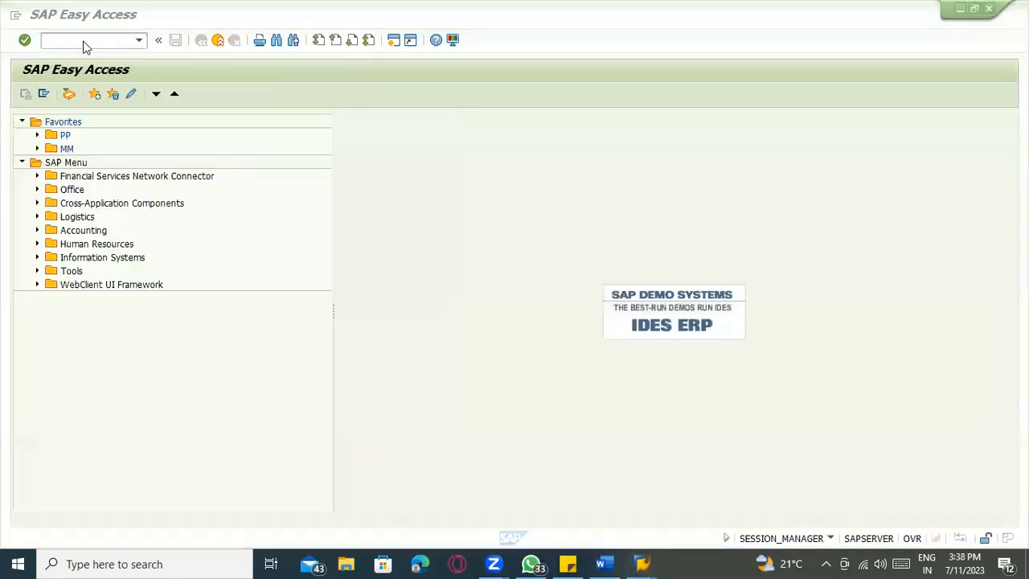
type("13")
key("Return")
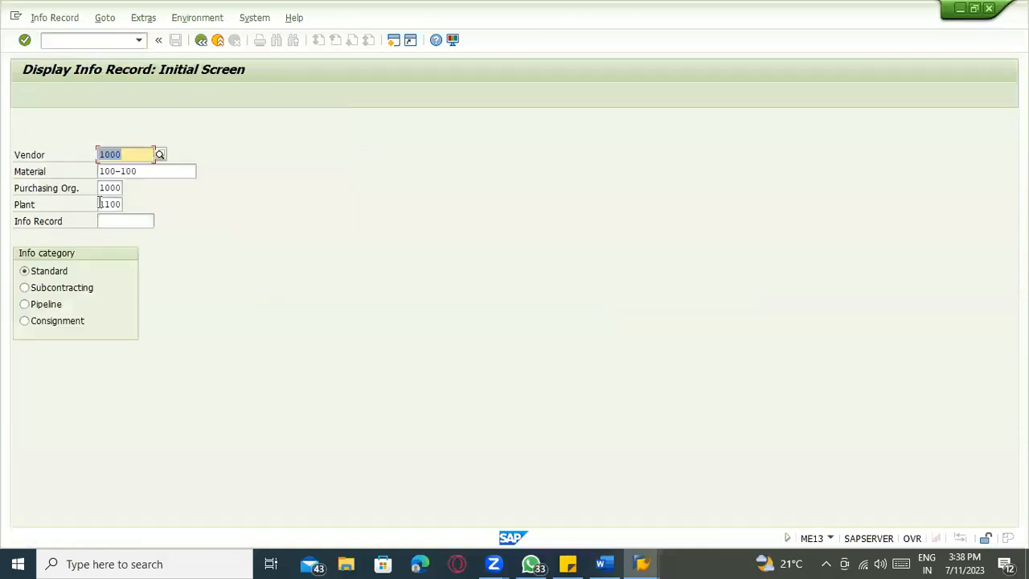
double_click(100, 204)
key("Delete")
key("Return")
key("Return")
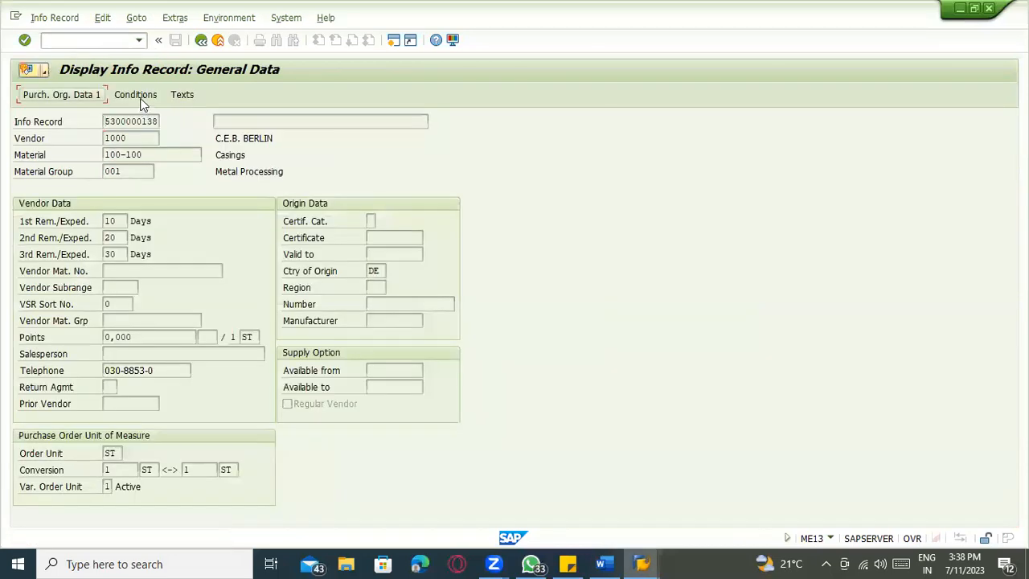
Try to open the info record's conditions from General Data and Purch. Organization Data 1.
left_click(142, 96)
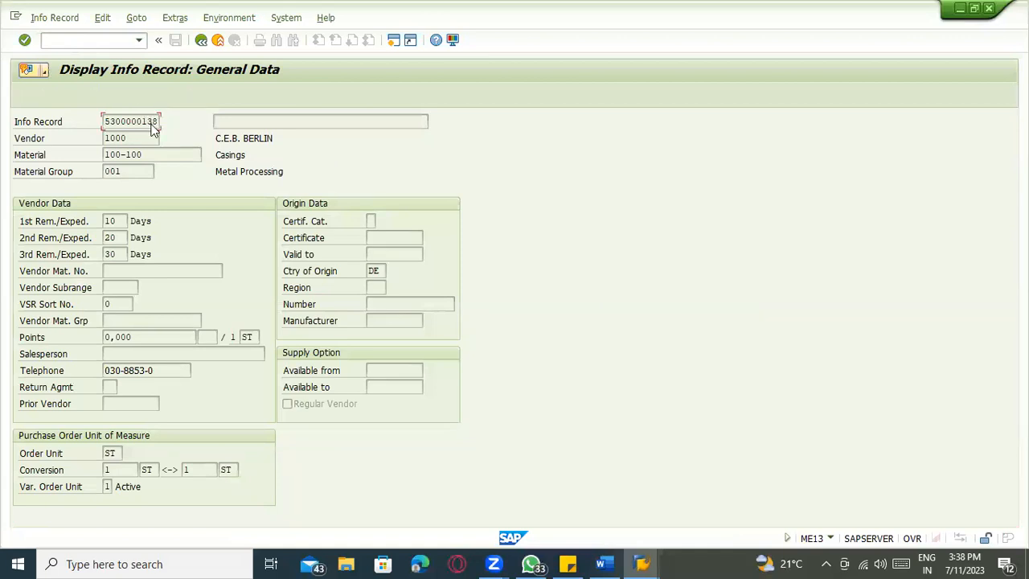
key("Return")
left_click(115, 98)
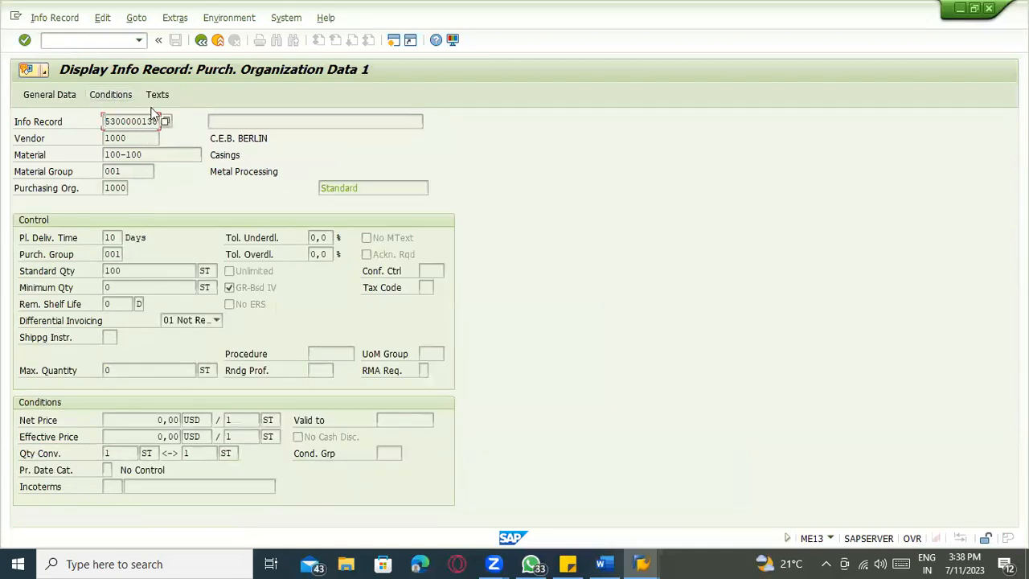
left_click(181, 20)
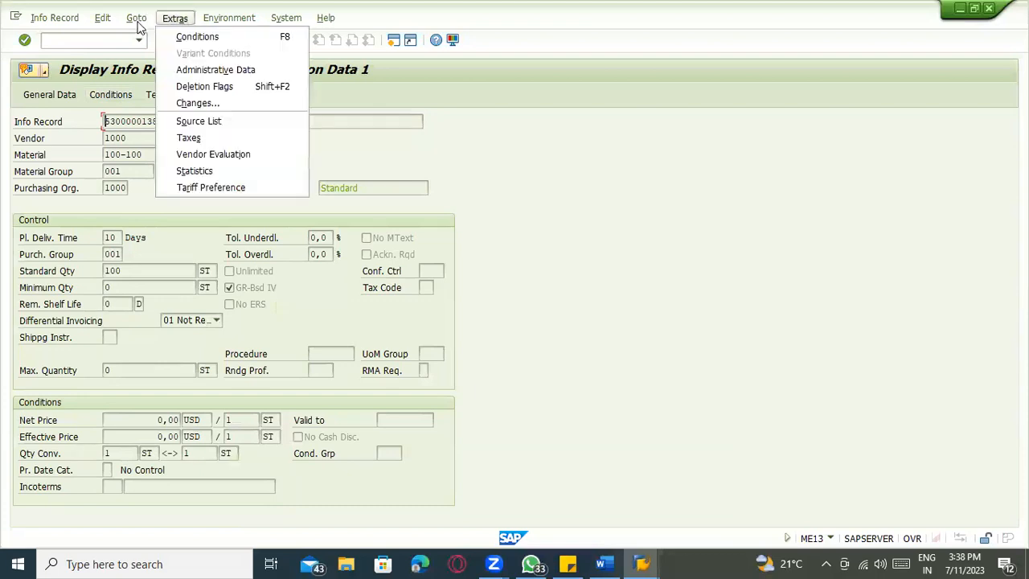
left_click(140, 24)
left_click(183, 23)
Switch to transaction ME12, open the same info record without a plant, and check its conditions and net price.
left_click(109, 40)
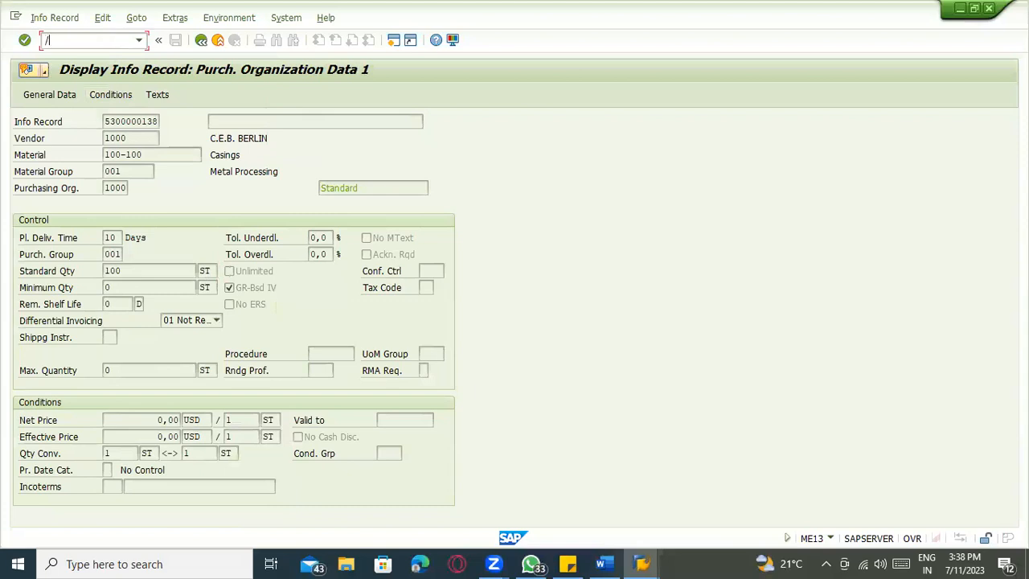
type("/nme12")
key("Return")
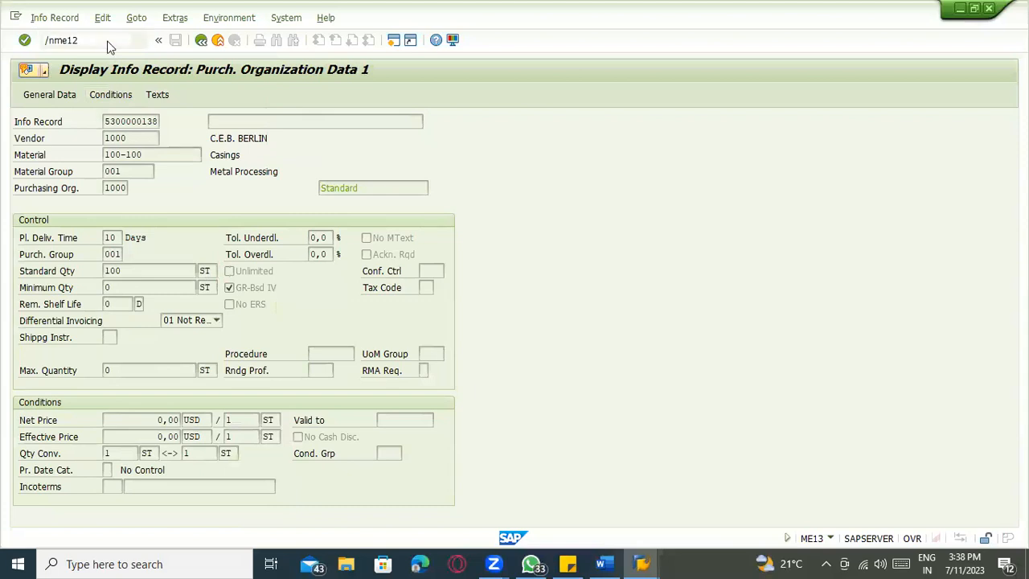
key("Return")
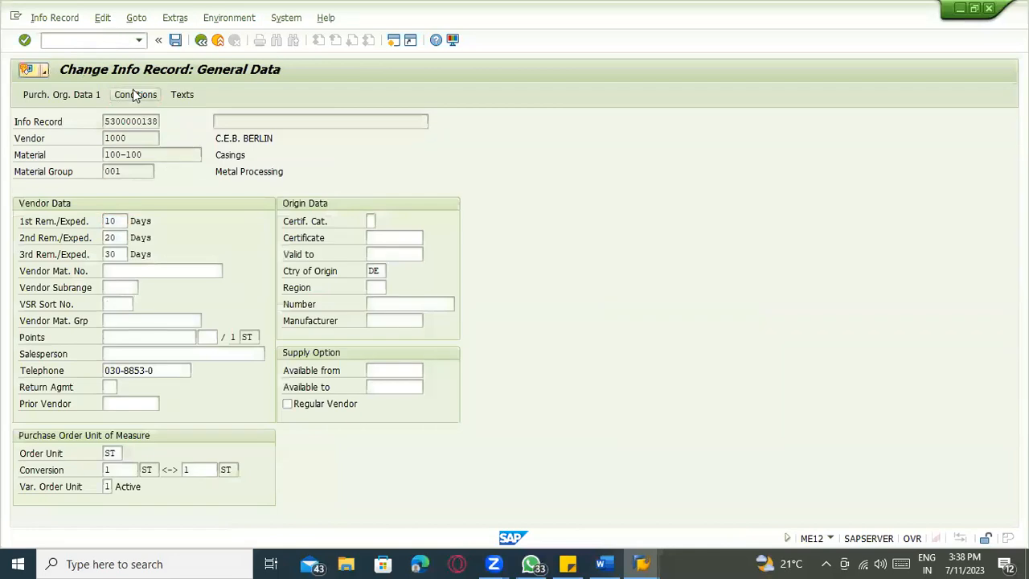
left_click(135, 94)
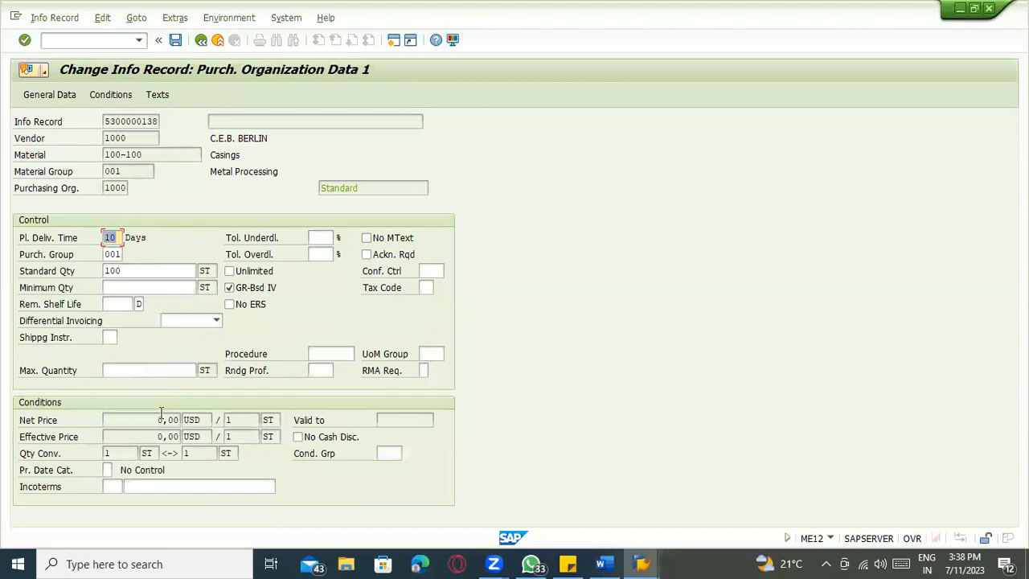
left_click(157, 419)
Check the Sustainability Info Record for this material and vendor and dismiss the resulting dialog.
left_click(135, 17)
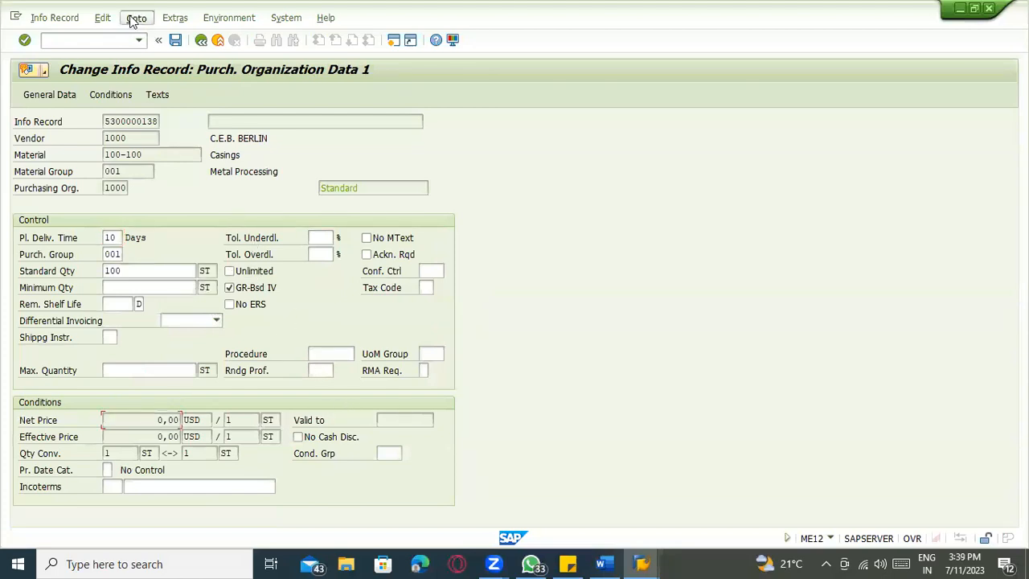
mouse_move(184, 22)
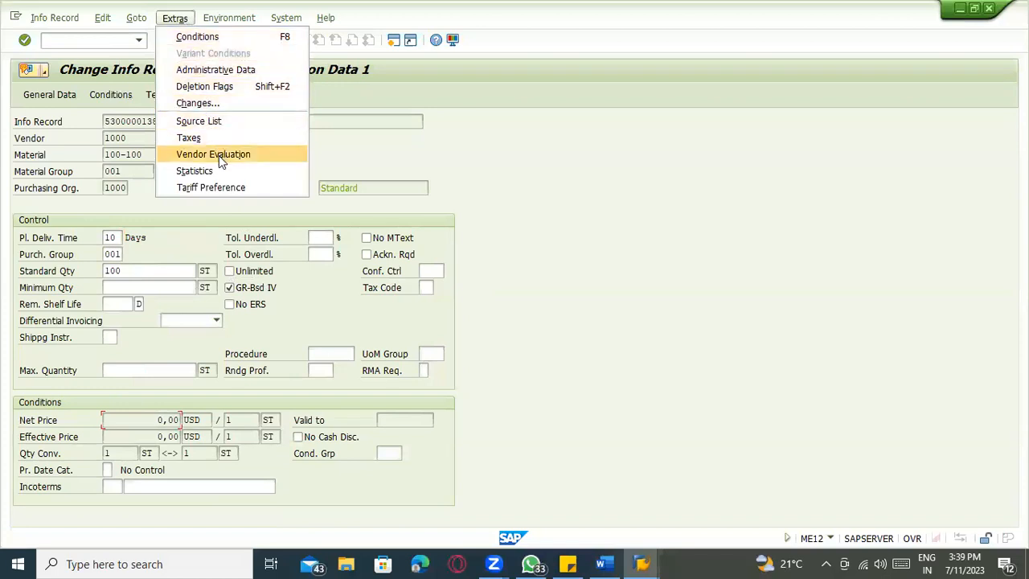
mouse_move(227, 17)
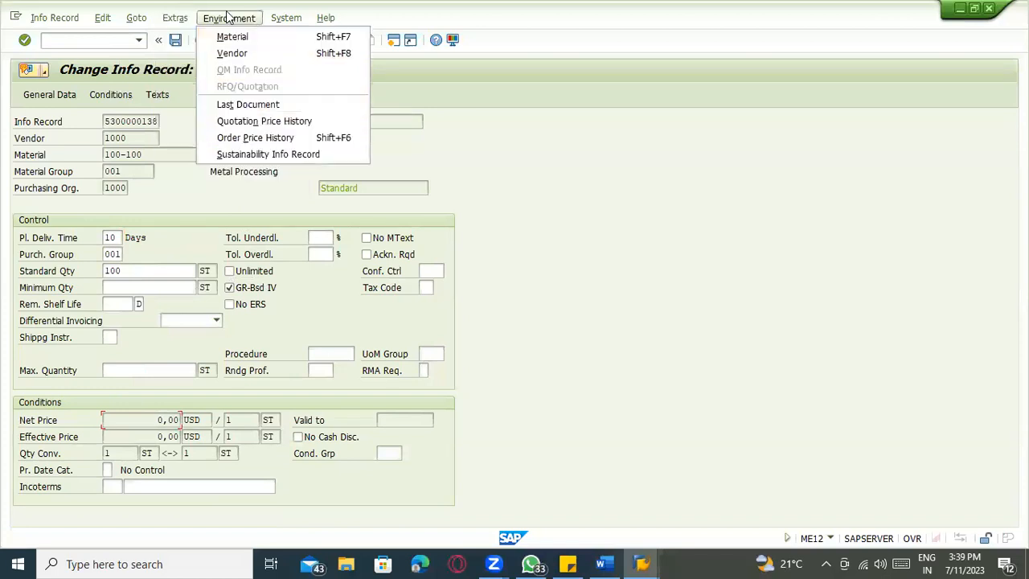
left_click(253, 154)
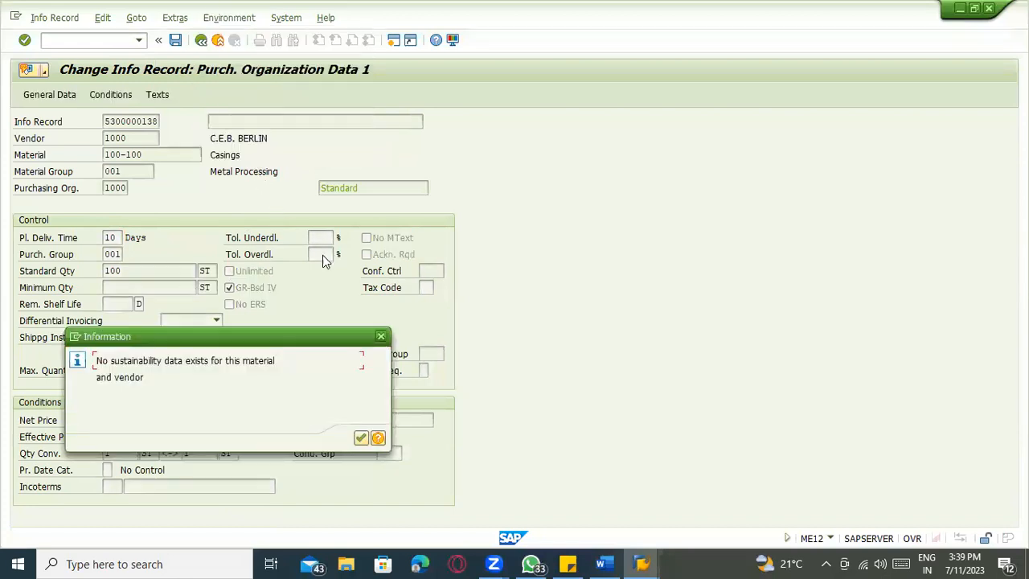
key("Return")
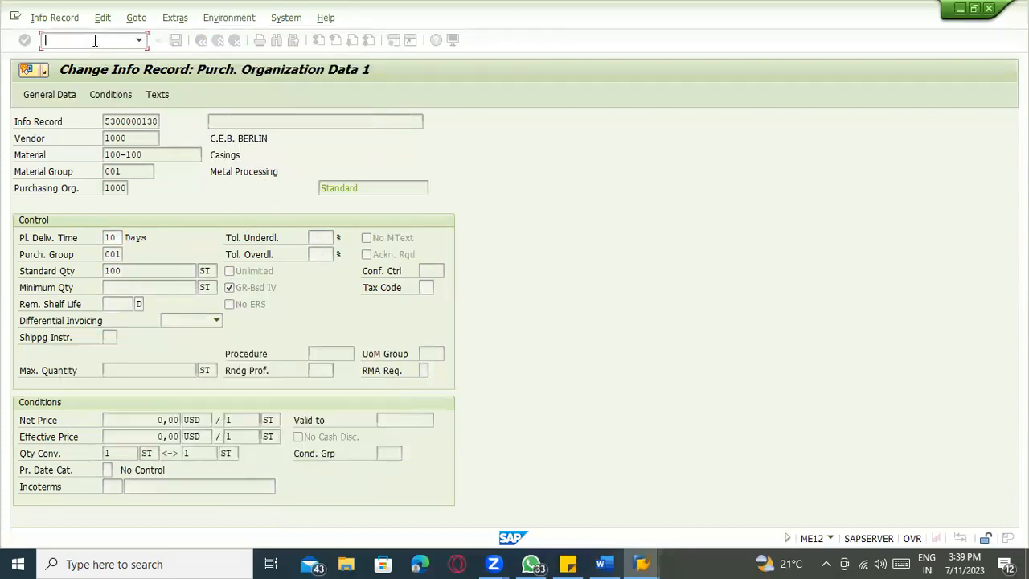
Restart transaction ME12 and open the info record with plant 1100, continuing through Purch. Organization Data 1 to its text overview.
left_click(94, 40)
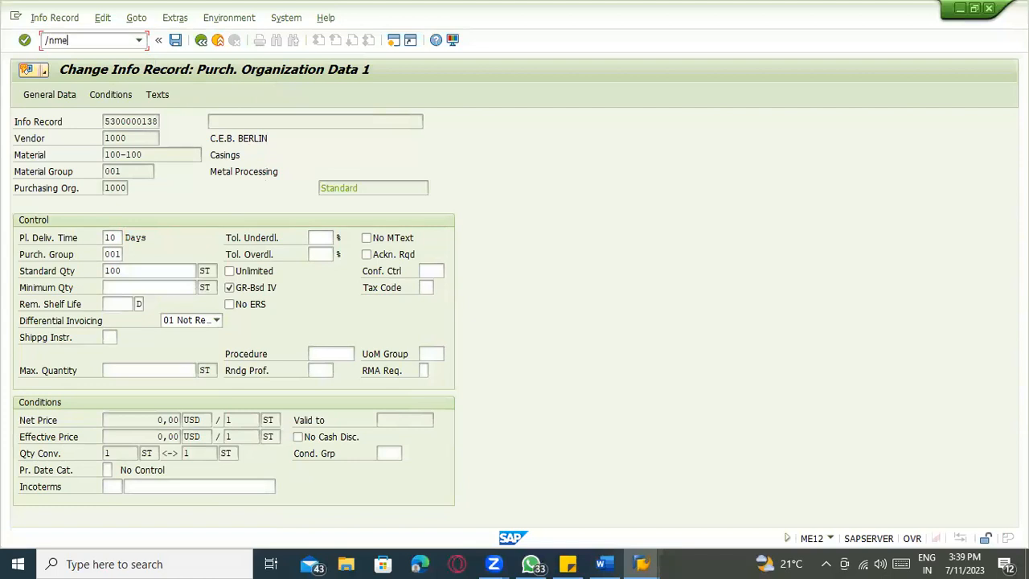
type("/nme12")
key("Return")
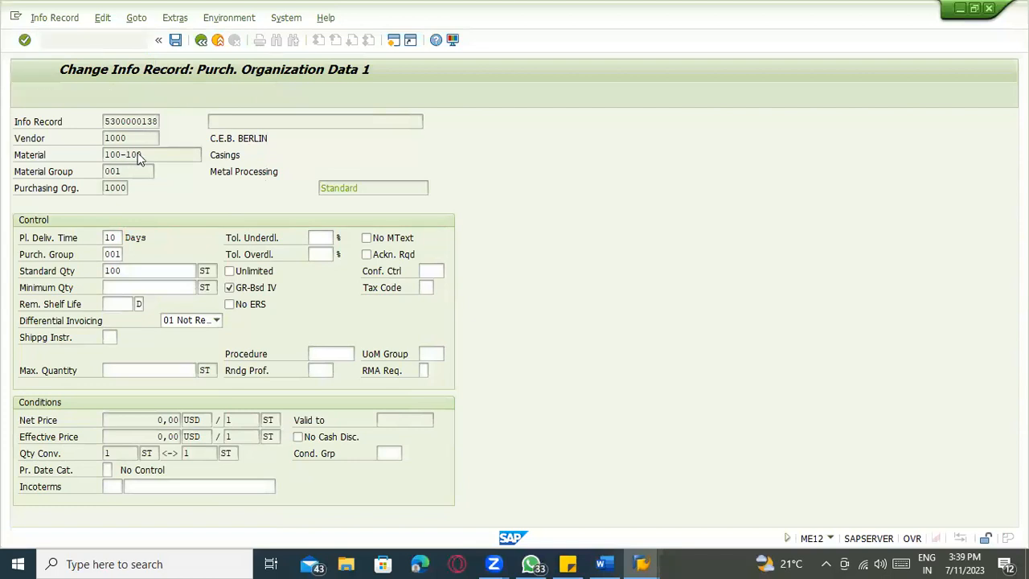
left_click(112, 205)
type("1")
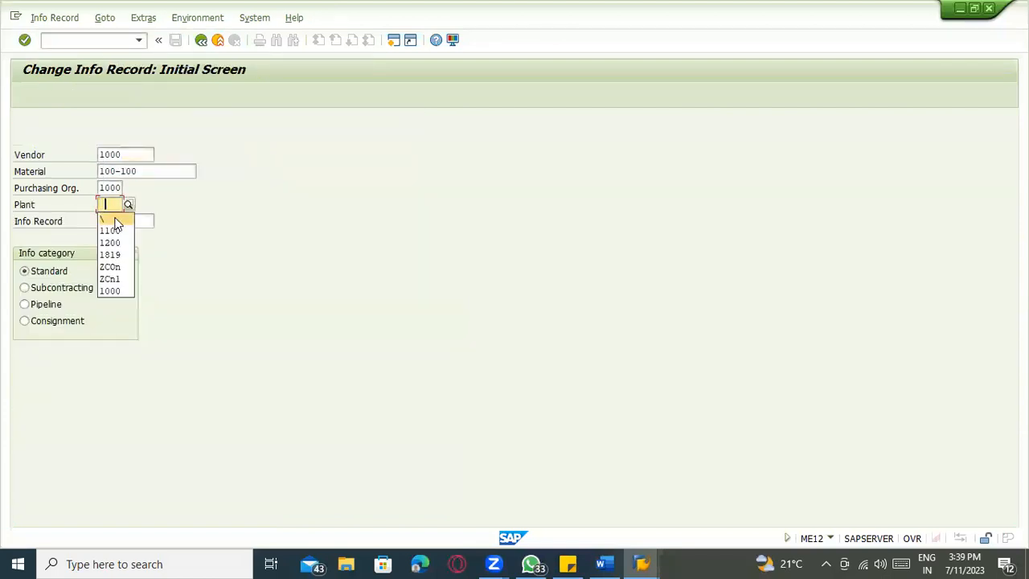
left_click(115, 231)
key("Return")
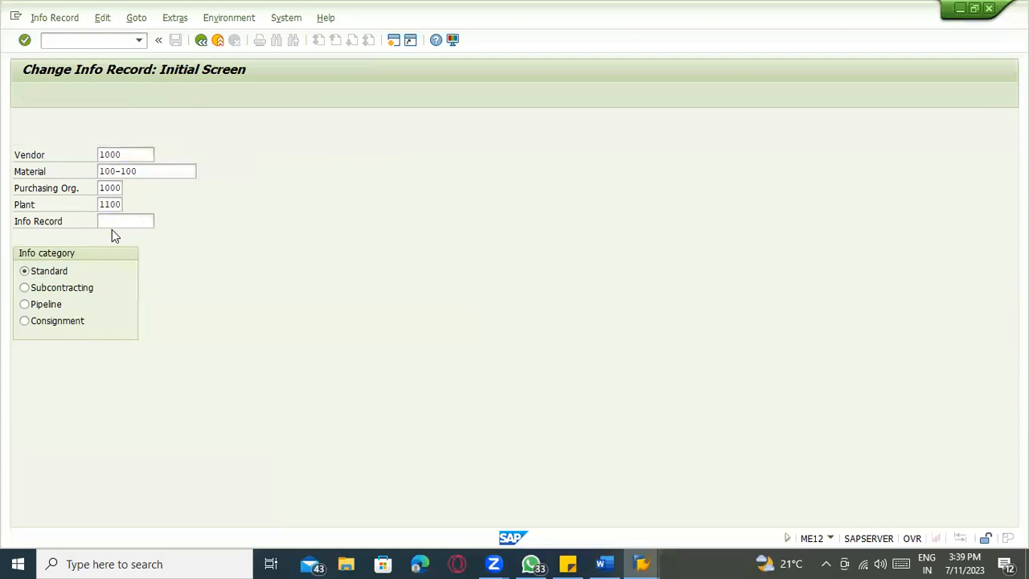
key("Return")
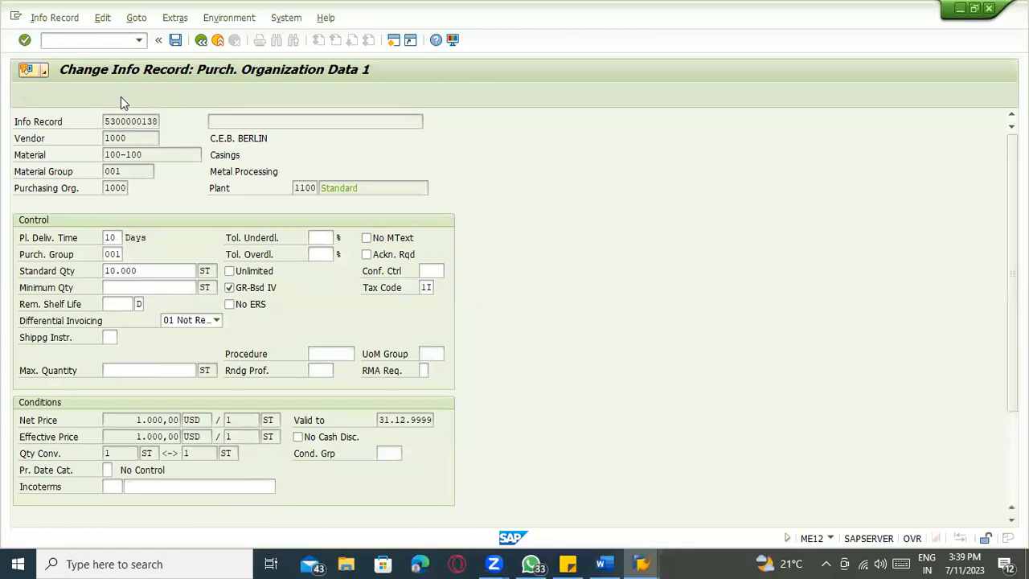
key("Return")
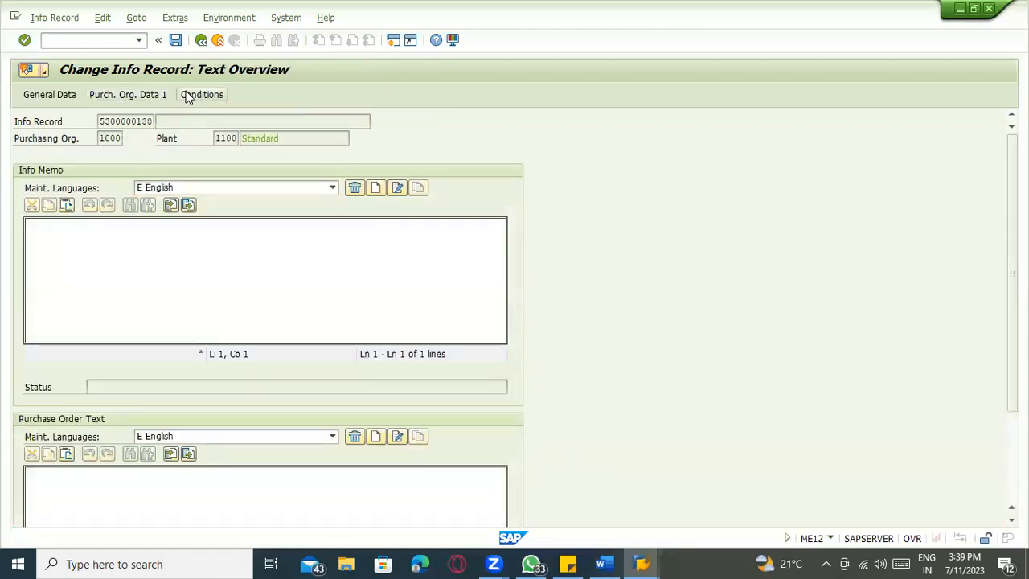
View the info record's order price history and leave it for a condition record transaction.
left_click(135, 18)
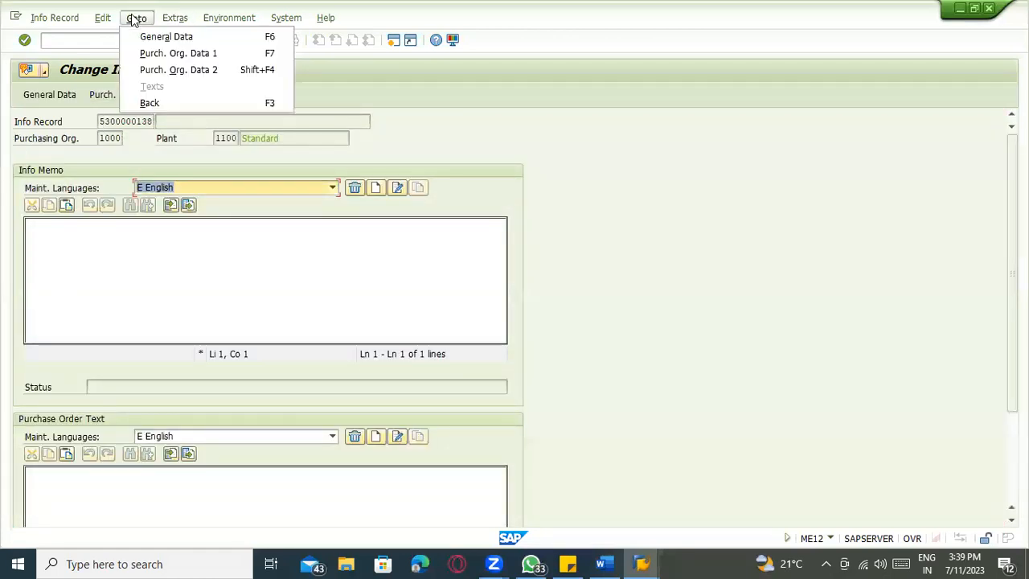
left_click(178, 20)
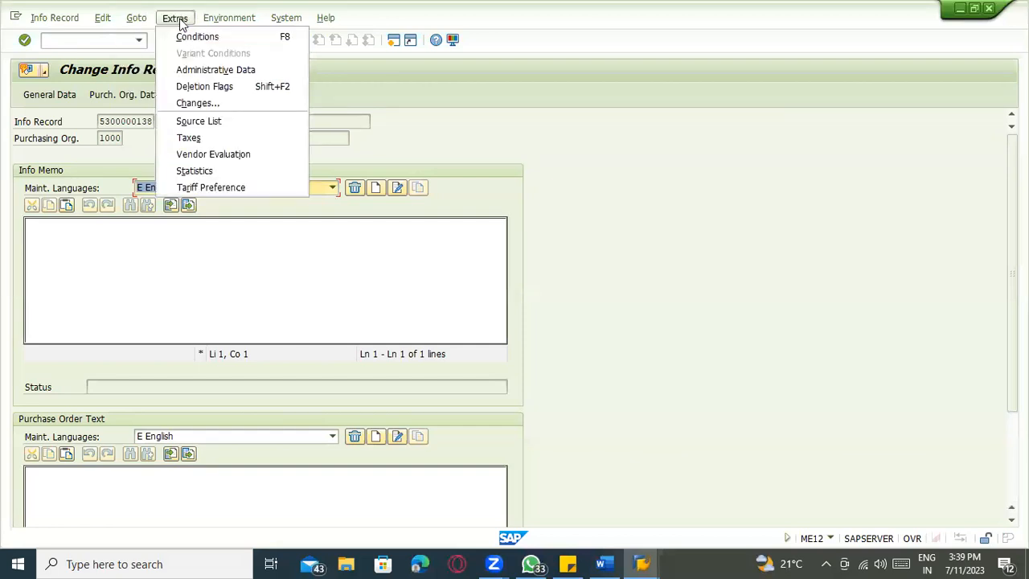
left_click(219, 21)
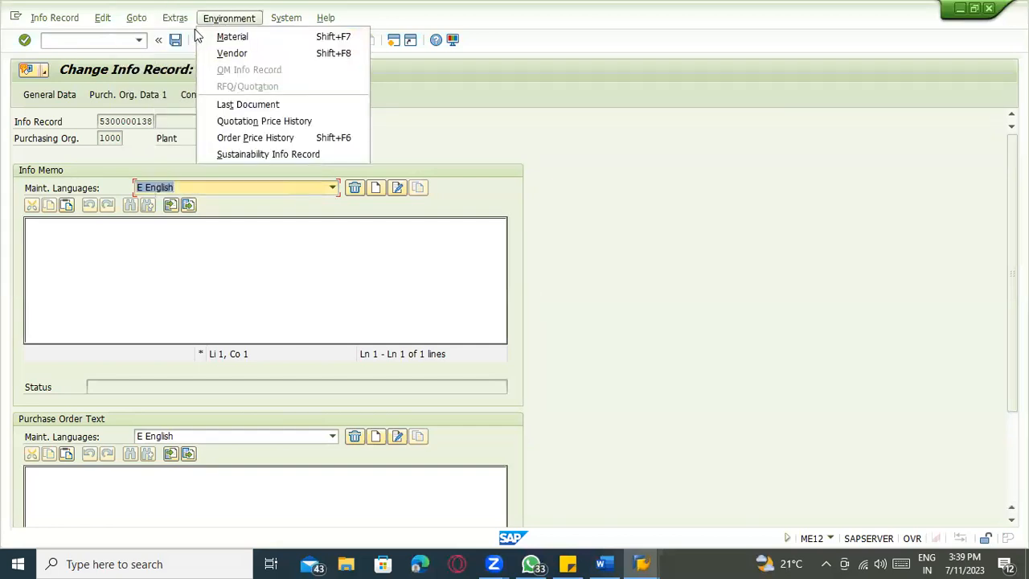
left_click(241, 139)
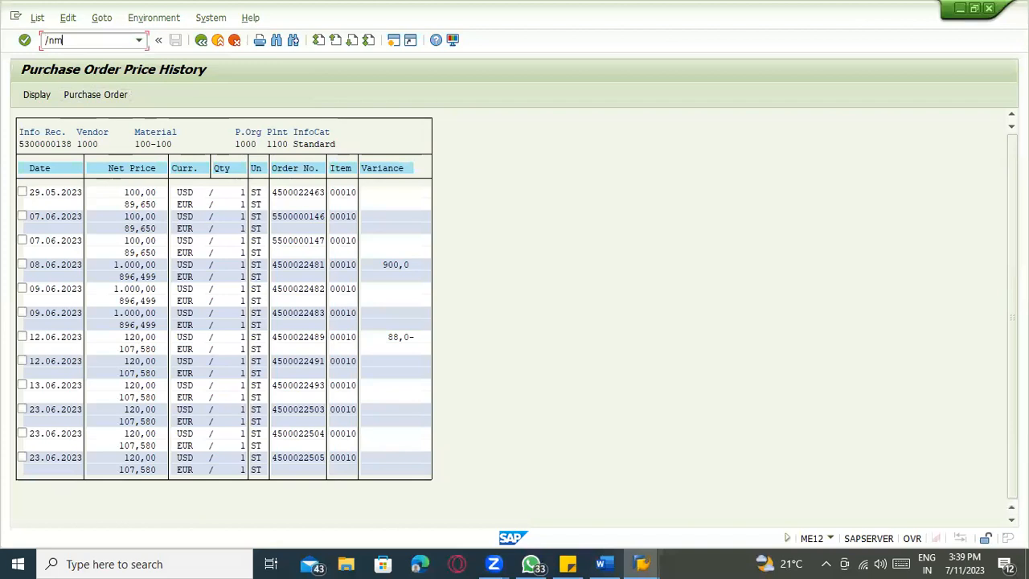
key("Return")
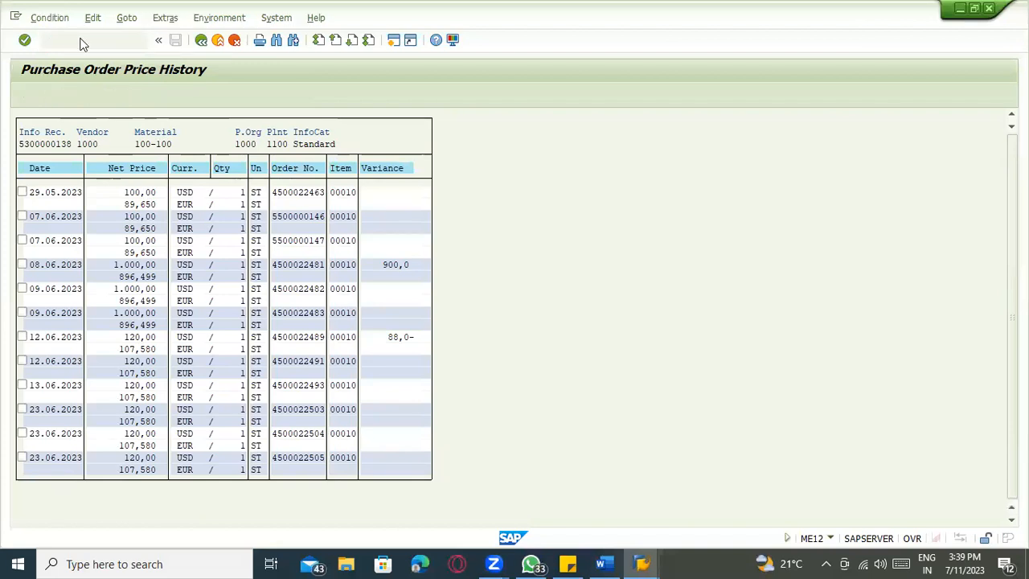
In transaction MEK3, try to display PB00 condition records by the Plant/Vendor/Material key combination, and return to the condition type entry.
key("Return")
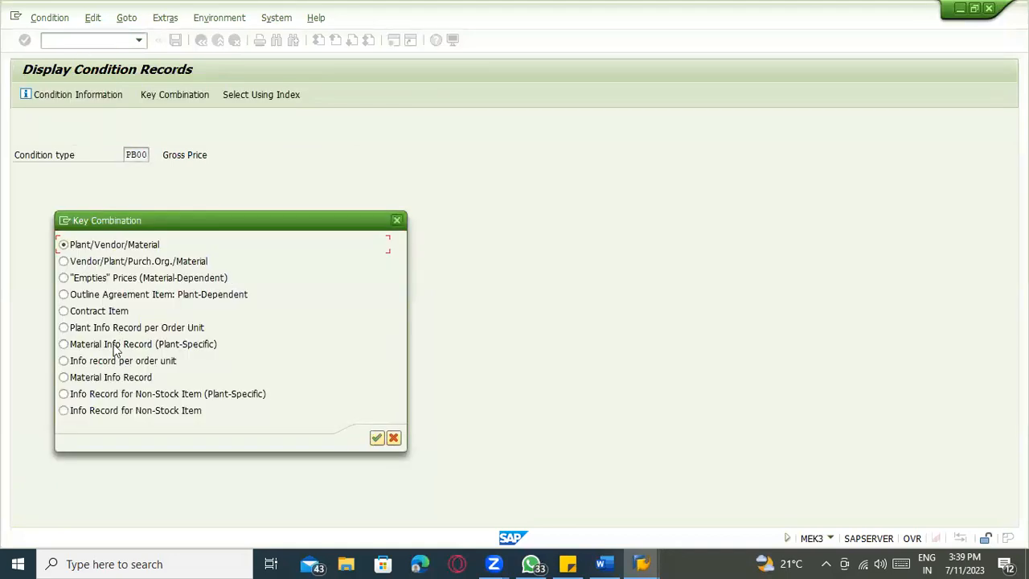
left_click(115, 345)
left_click(109, 248)
left_click(376, 439)
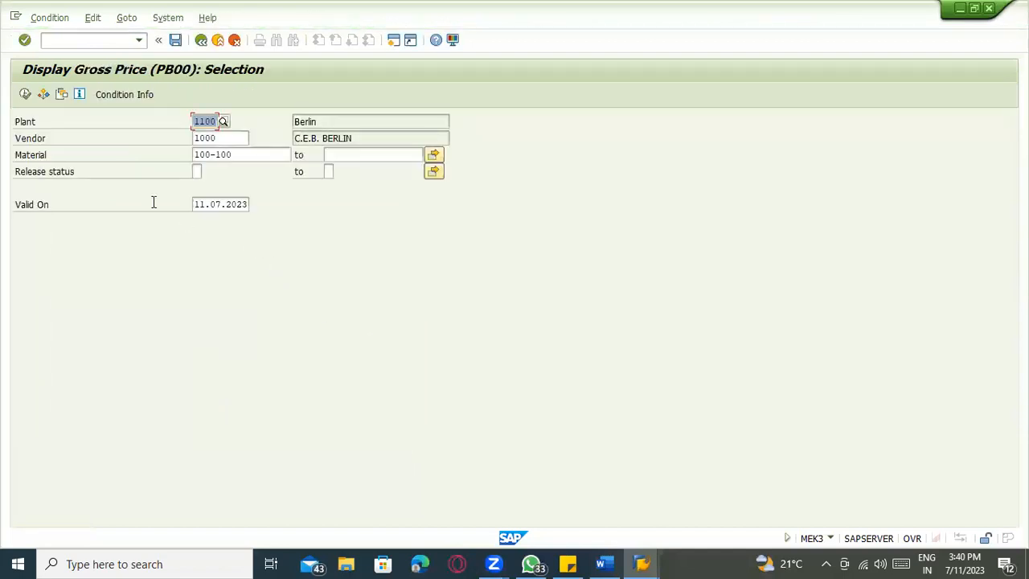
left_click(25, 94)
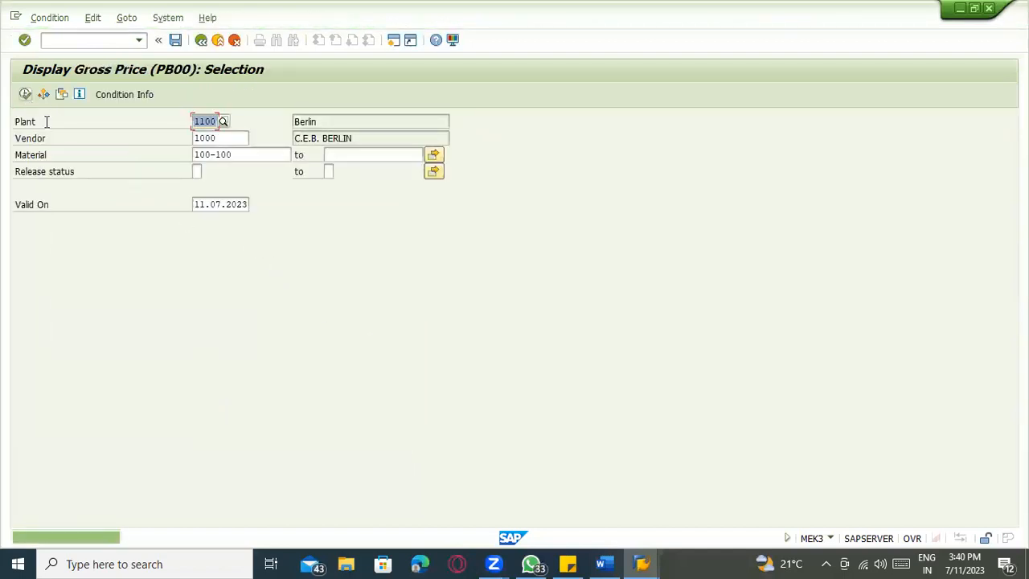
left_click(202, 42)
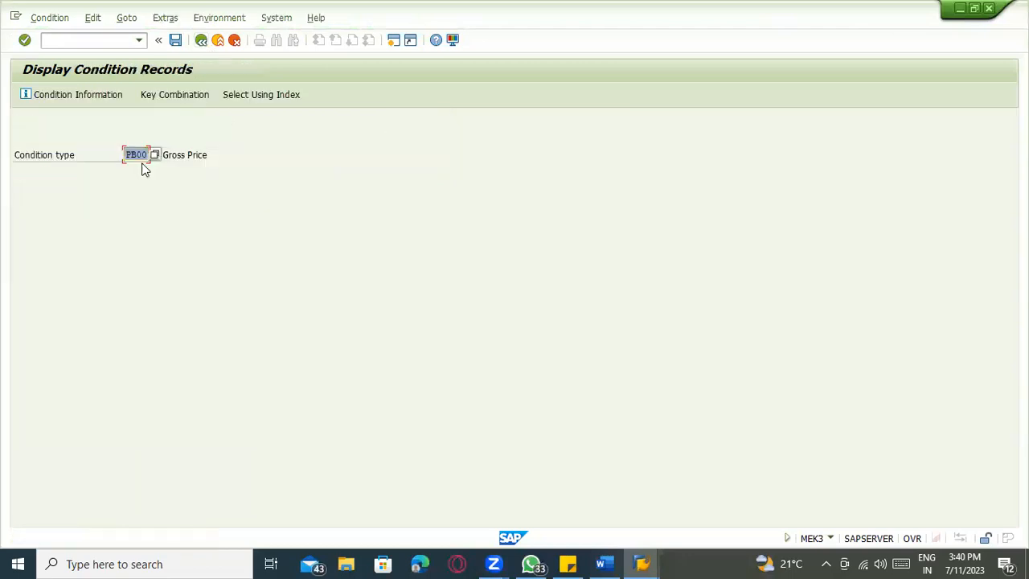
Display the PB00 condition records for the Material Info Record (Plant-Specific) key combination, with material 100-100 and plant 1100.
left_click(182, 97)
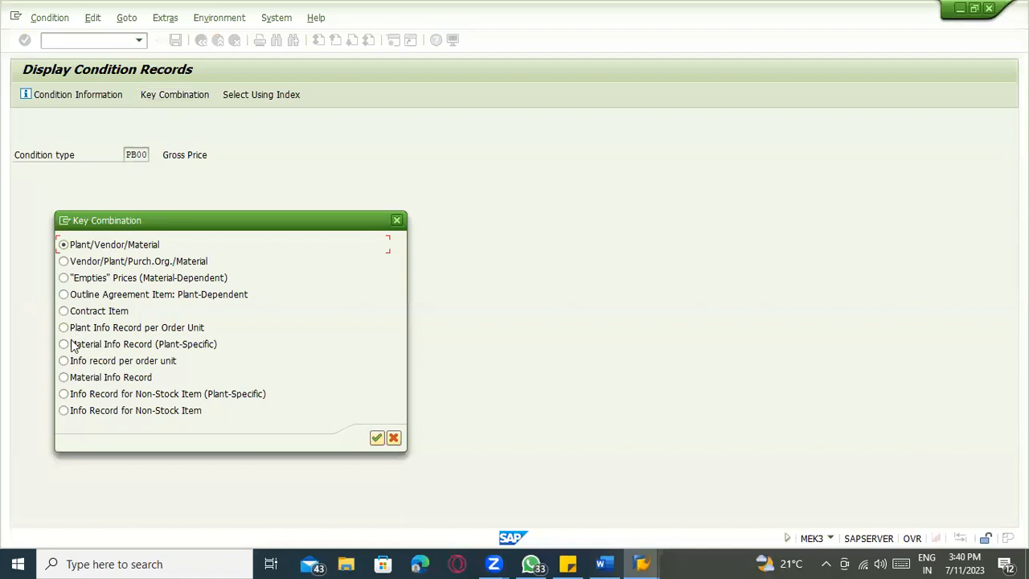
double_click(64, 344)
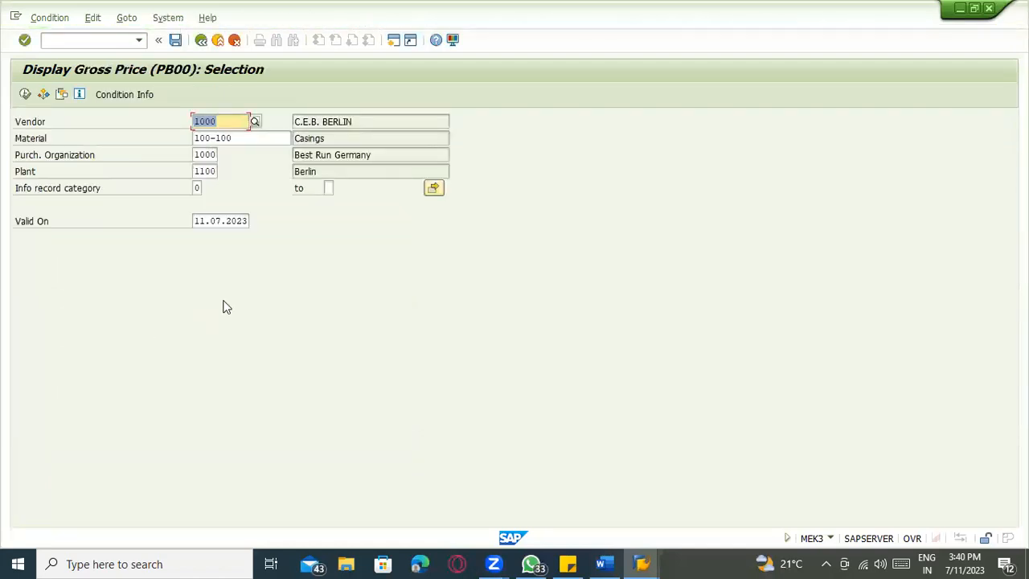
left_click(24, 95)
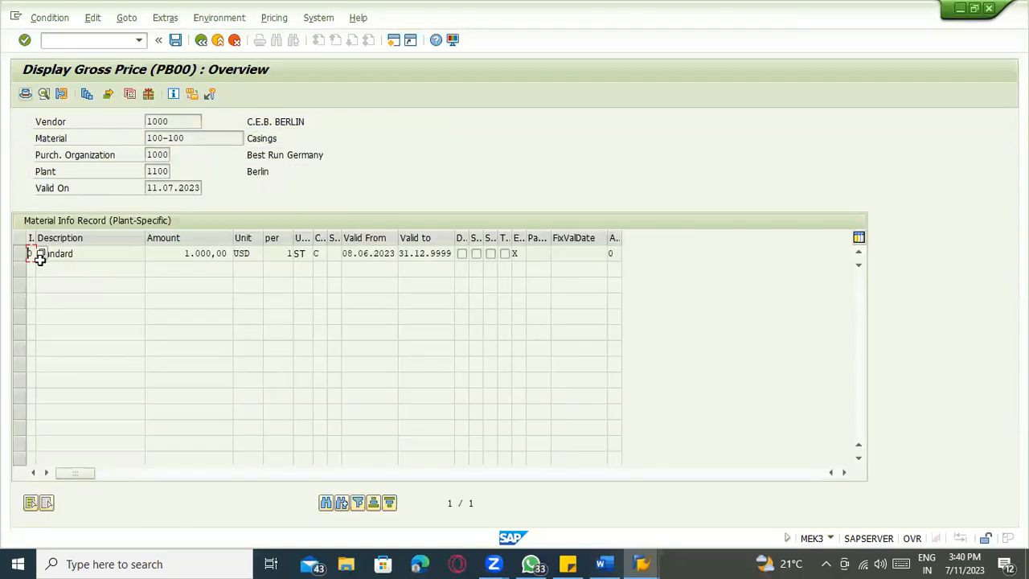
Select the Standard gross price record and display its condition supplements.
left_click(22, 254)
left_click(165, 18)
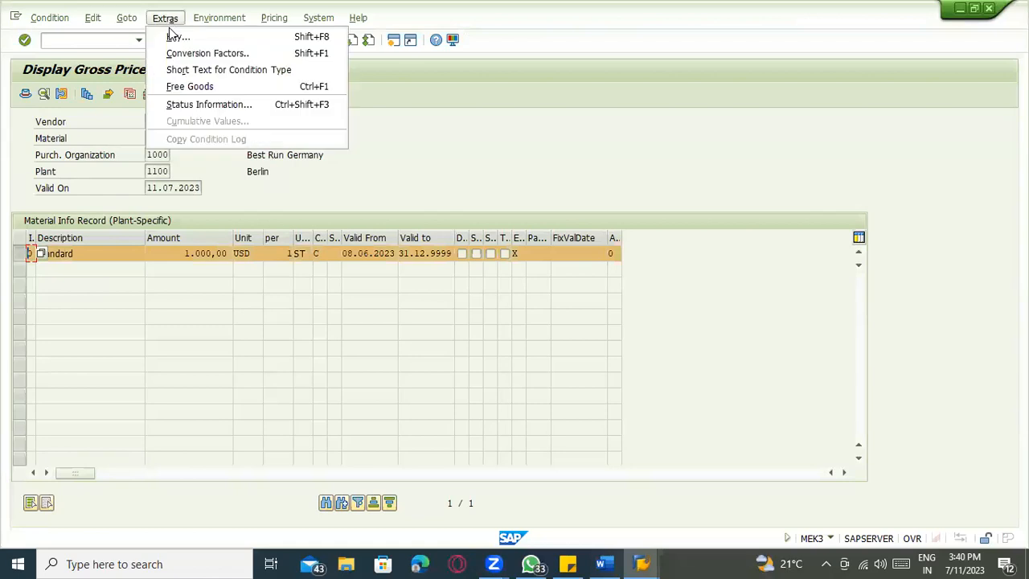
mouse_move(129, 17)
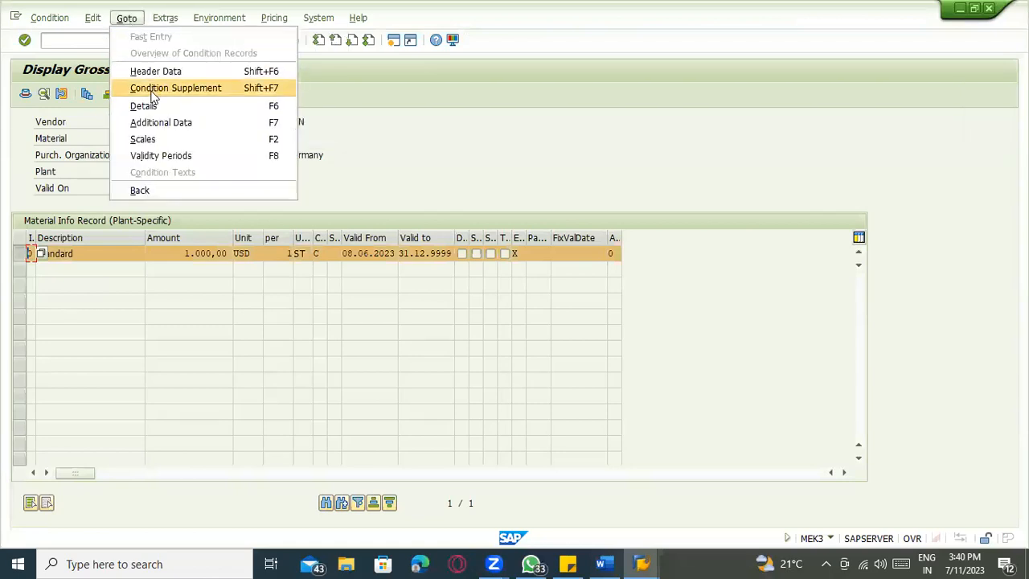
left_click(153, 90)
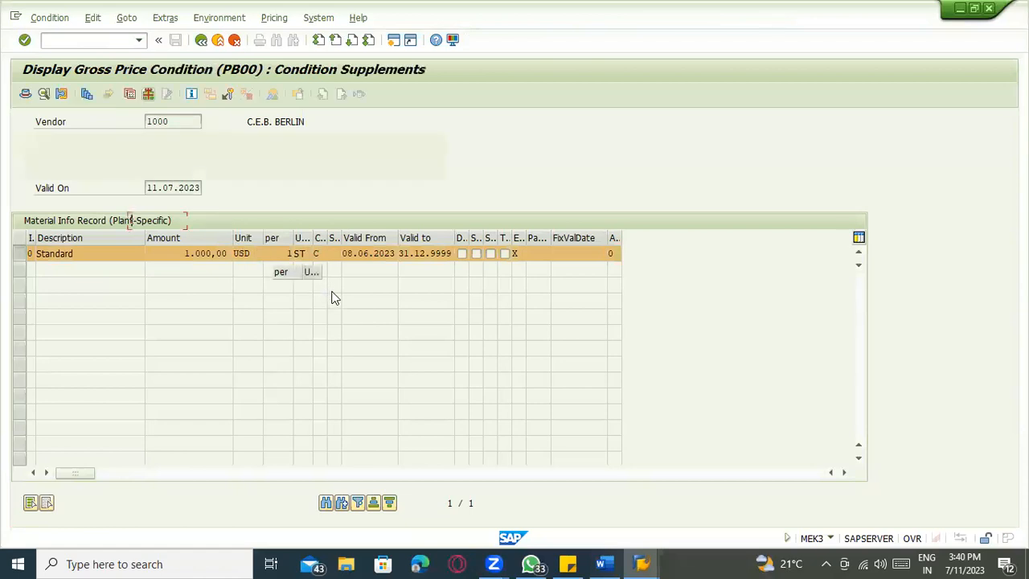
left_click(62, 289)
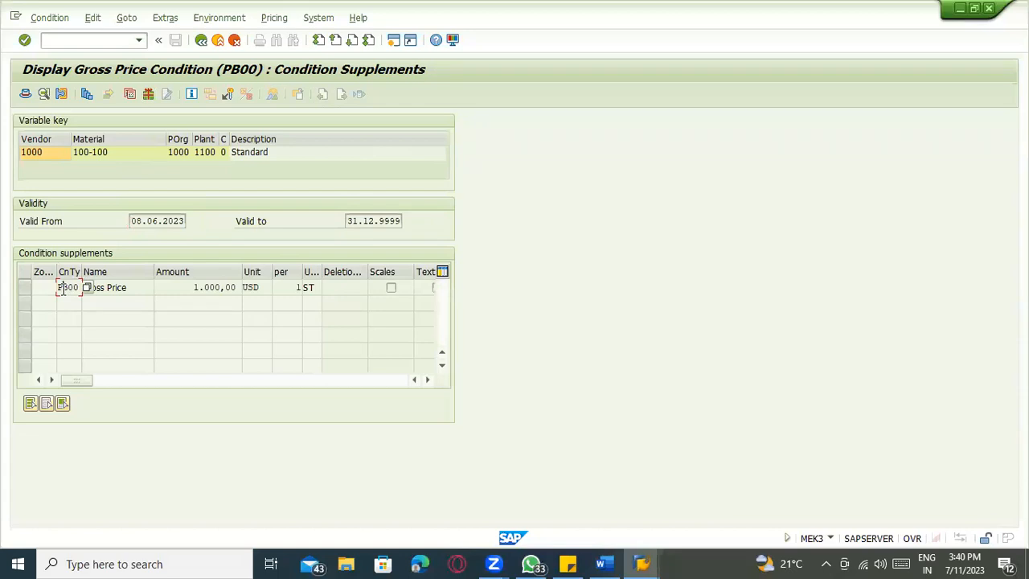
Open the details of the PB00 supplement line and check its calculation type, scale basis, scale type and exclusion.
left_click(24, 288)
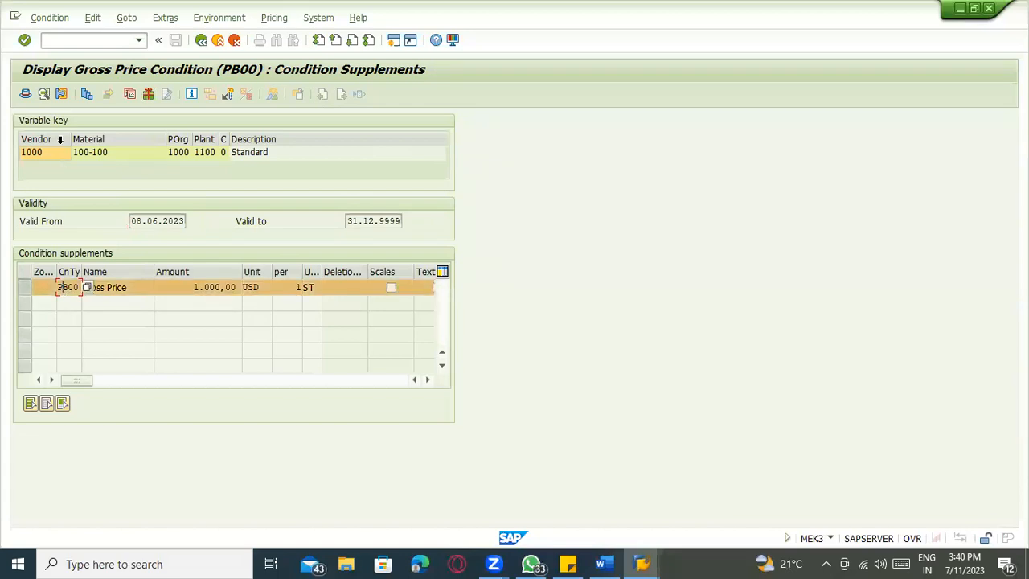
left_click(48, 90)
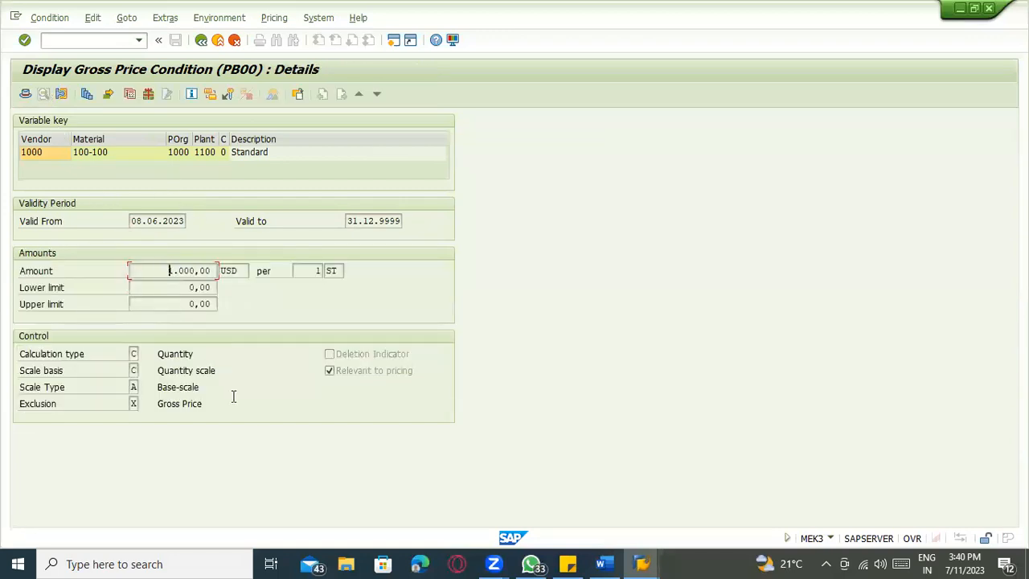
left_click(135, 353)
left_click(134, 371)
left_click(134, 388)
left_click(135, 412)
double_click(134, 388)
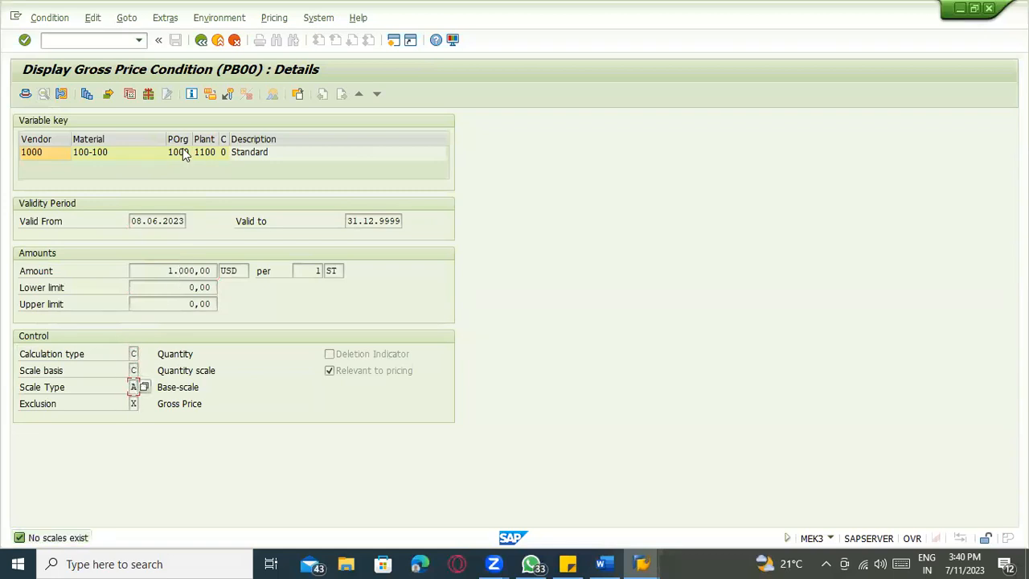
Go back to the condition supplements of the gross price record and check the PB00 line for scales.
left_click(163, 18)
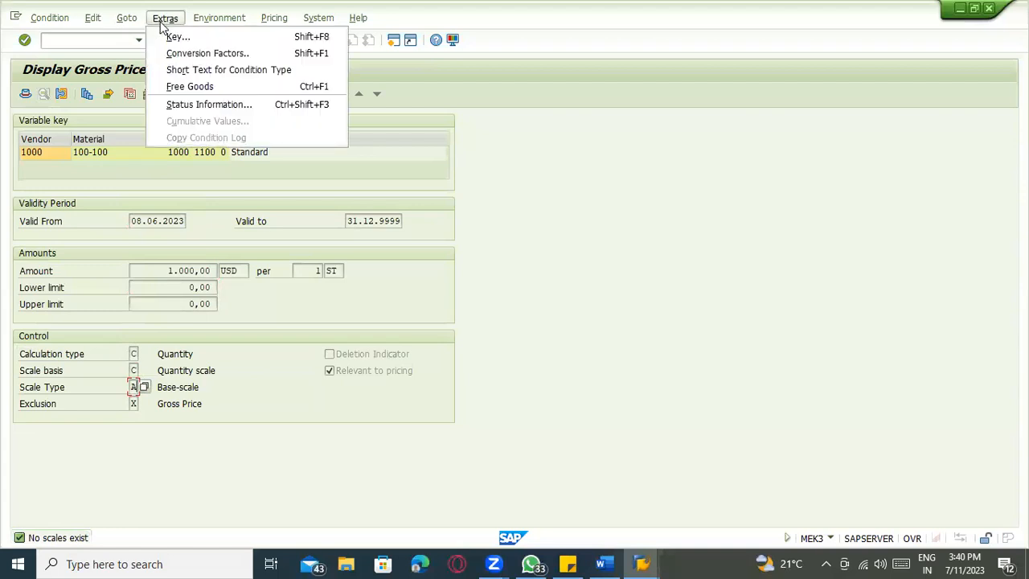
mouse_move(135, 20)
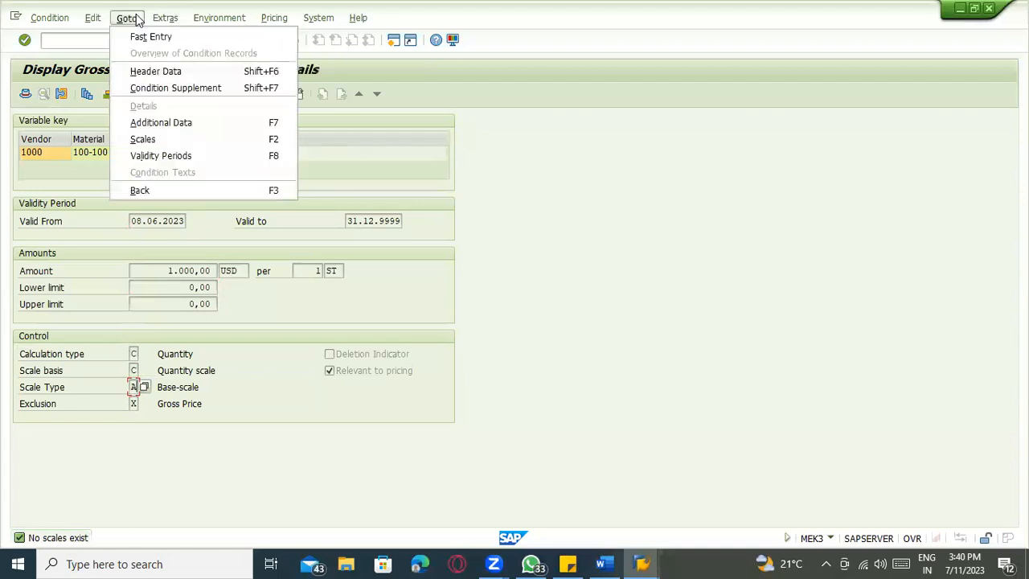
left_click(170, 91)
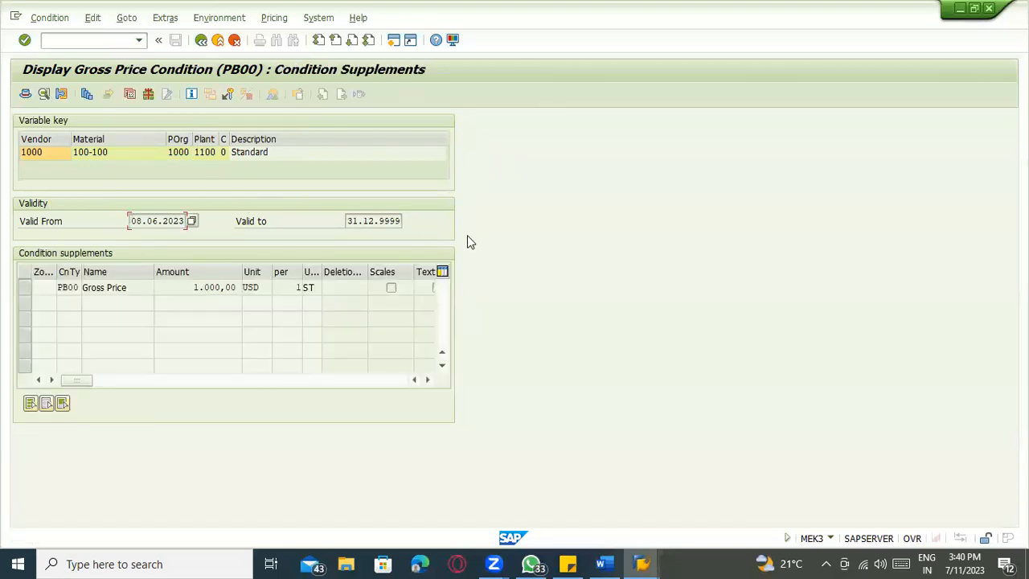
left_click(31, 290)
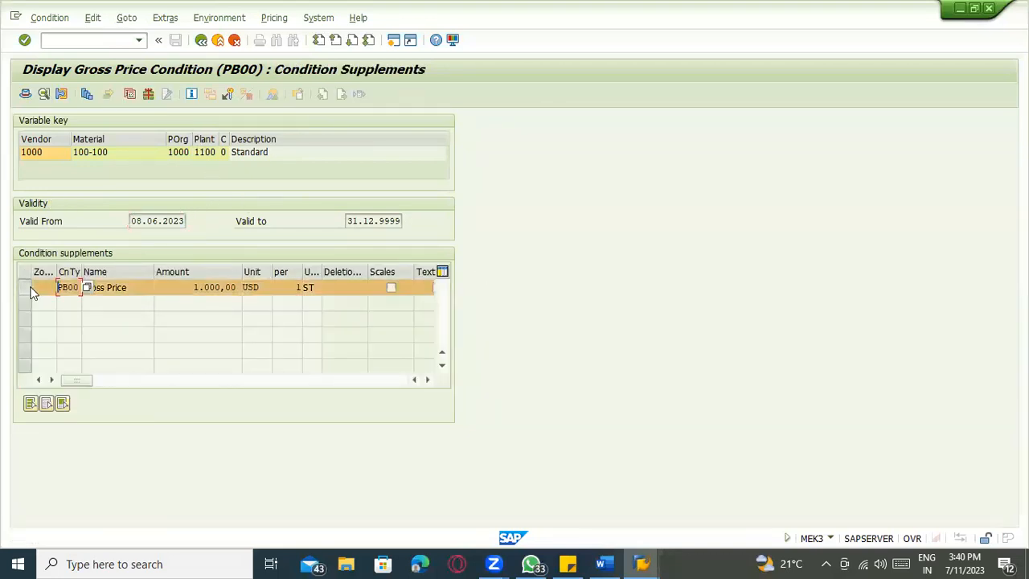
double_click(60, 287)
left_click(59, 287)
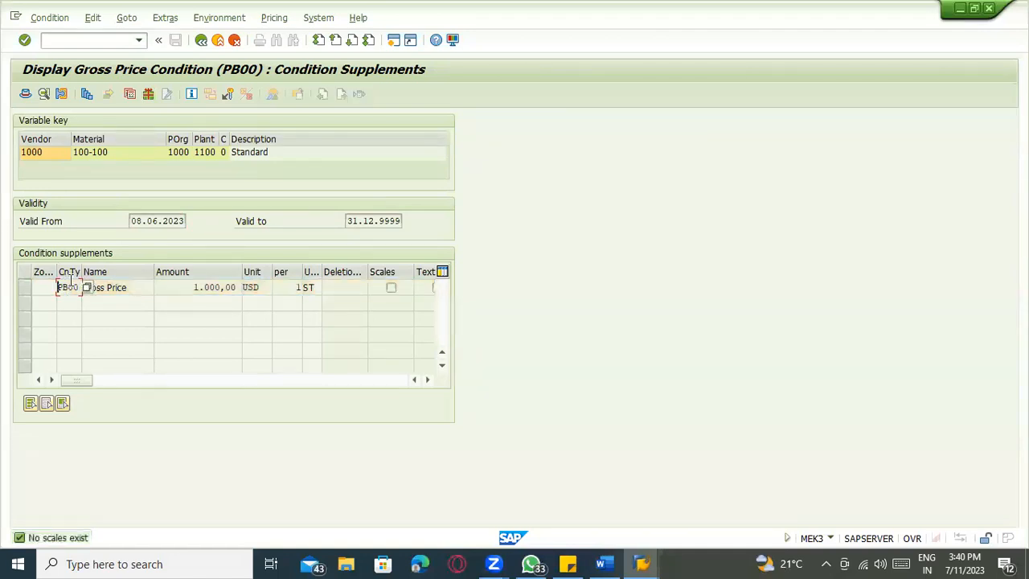
Run the Condition Information report for PB00 from the condition supplements, view the list and return to its selection criteria.
left_click(223, 17)
left_click(241, 53)
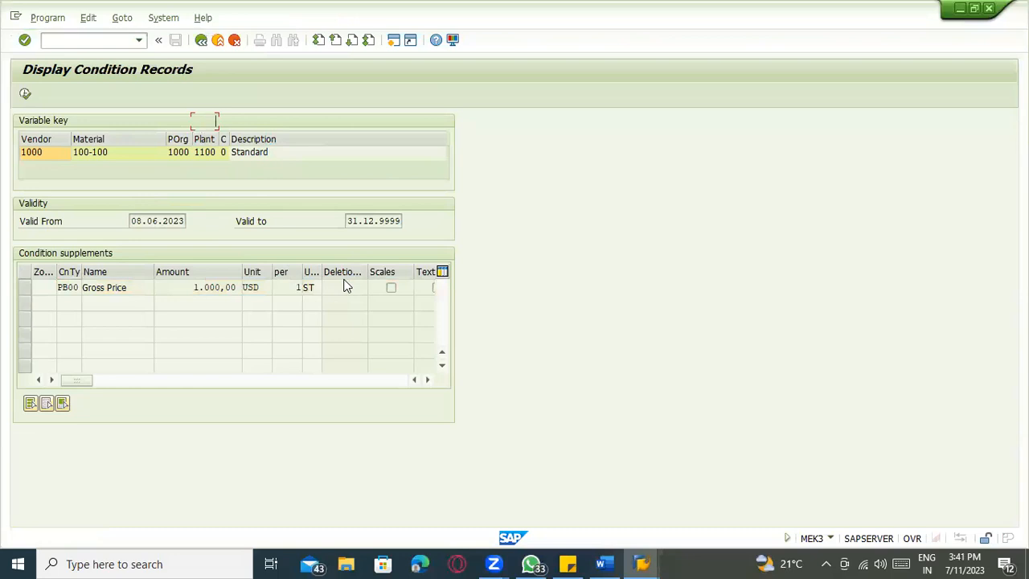
left_click(26, 94)
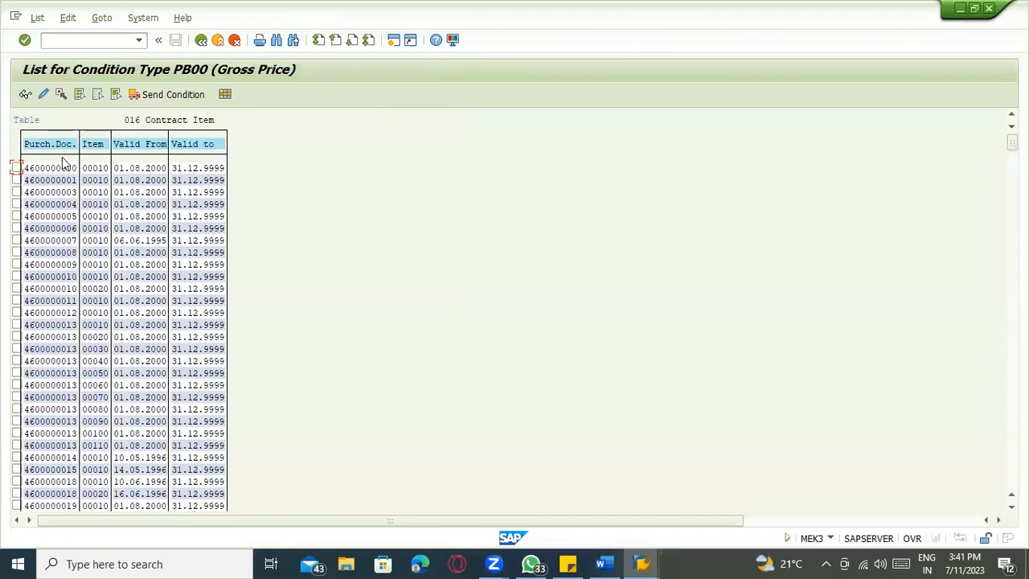
left_click(201, 39)
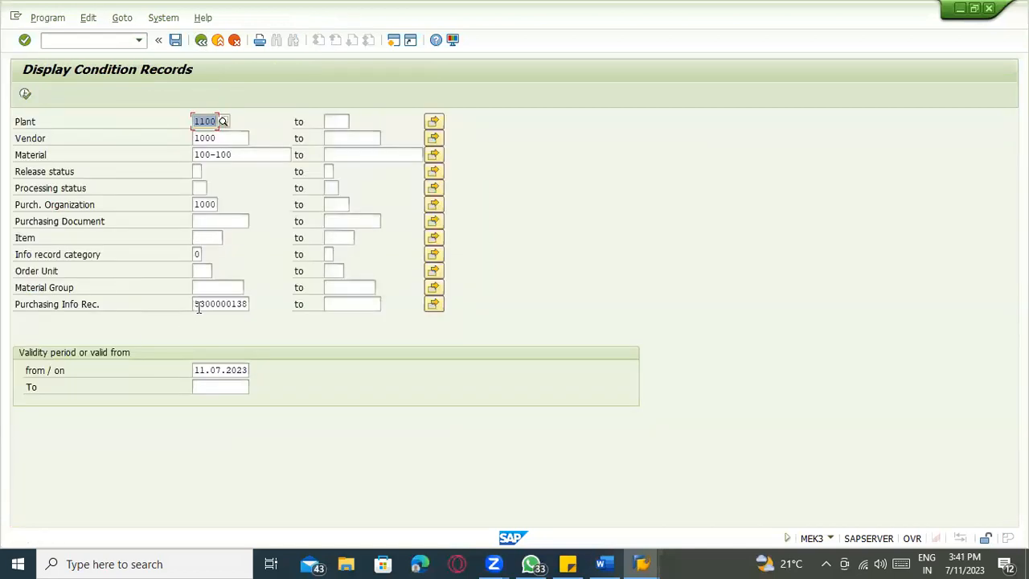
Run the condition list again with the purchasing info record among the criteria, and exit to the condition supplements.
left_click(210, 305)
left_click_drag(210, 304, 23, 92)
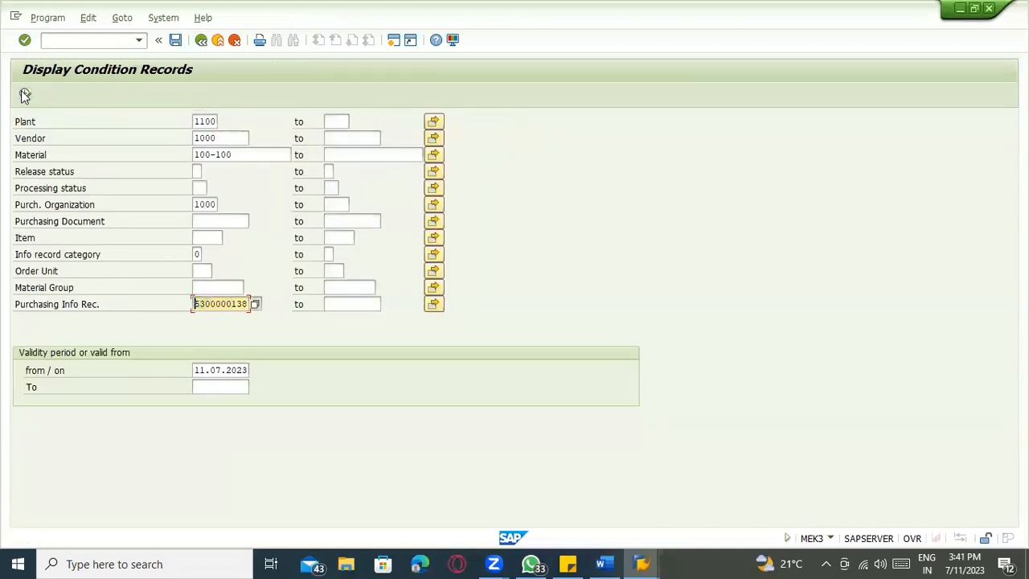
left_click(25, 93)
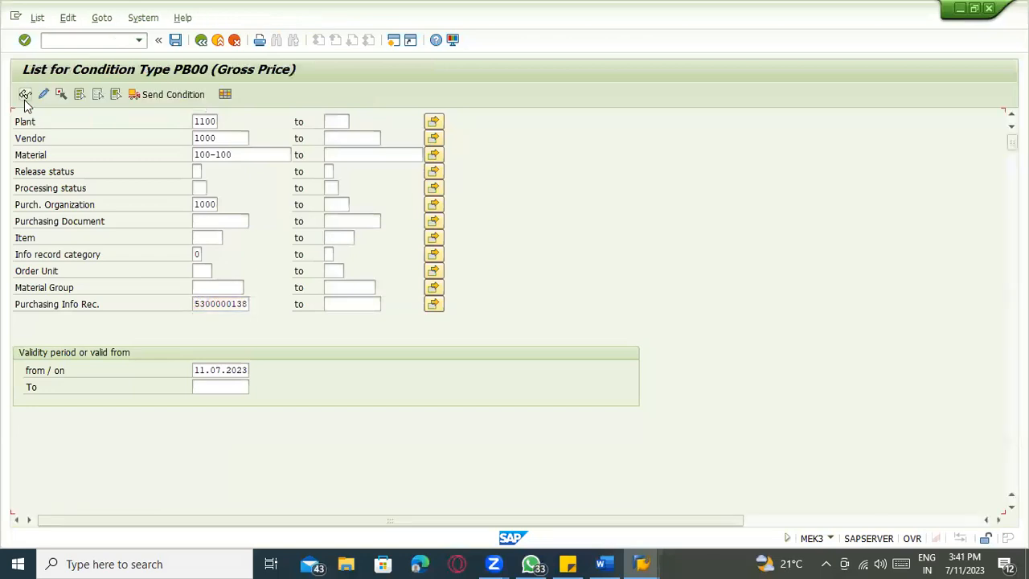
left_click(213, 44)
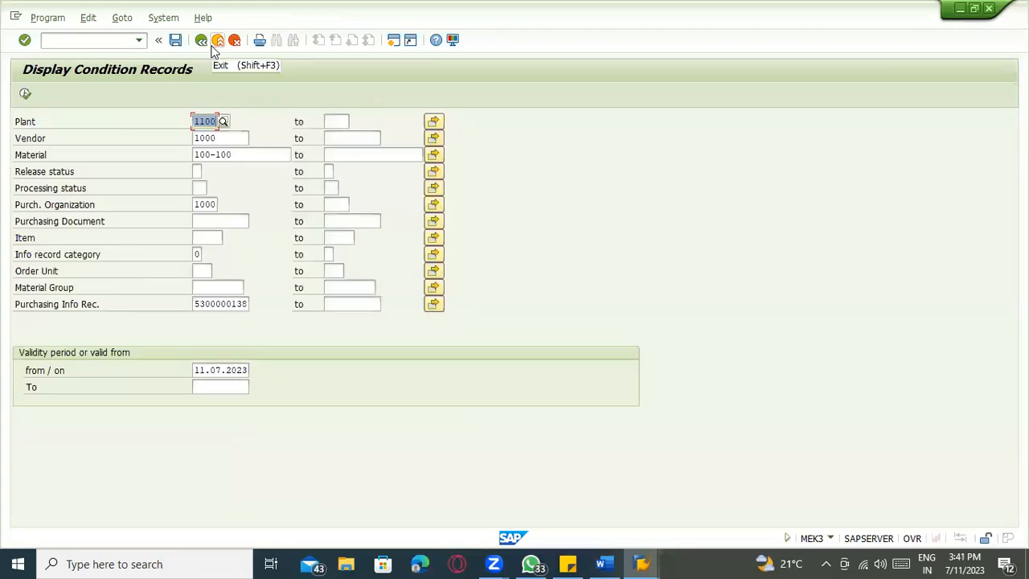
left_click(215, 42)
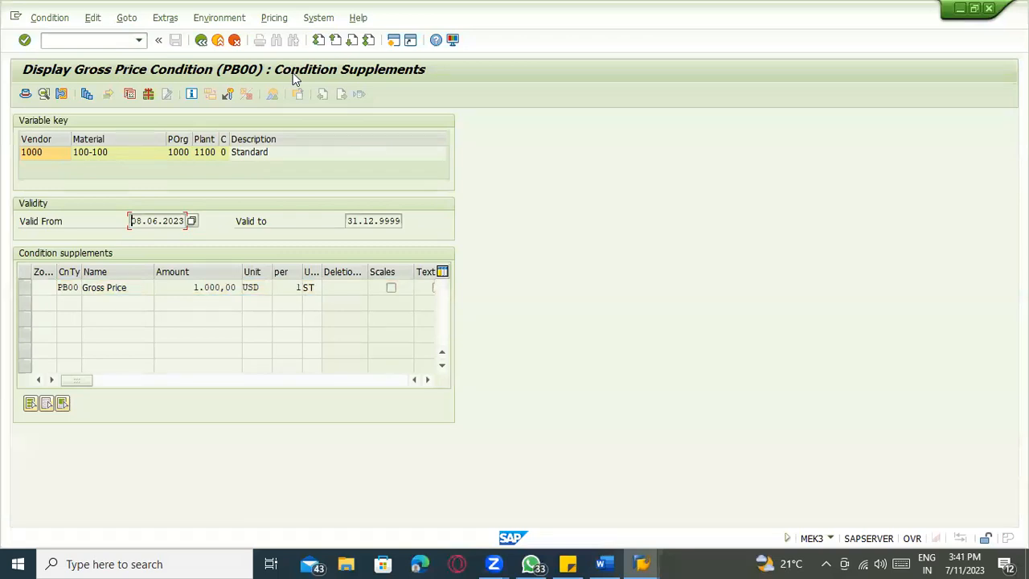
Look over the remaining supplement columns, check the pricing document index and dismiss the resulting dialog.
left_click(116, 381)
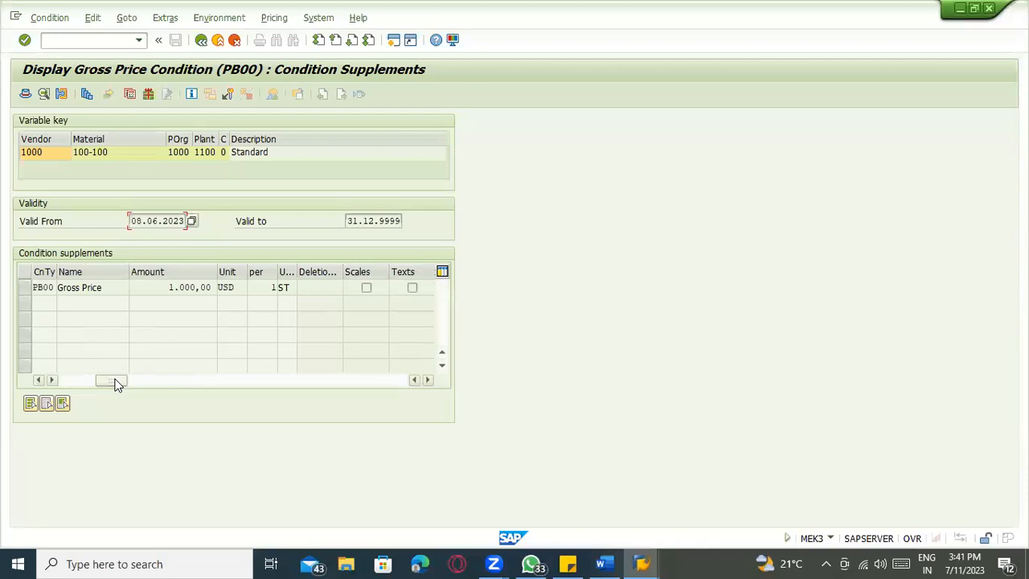
left_click(221, 19)
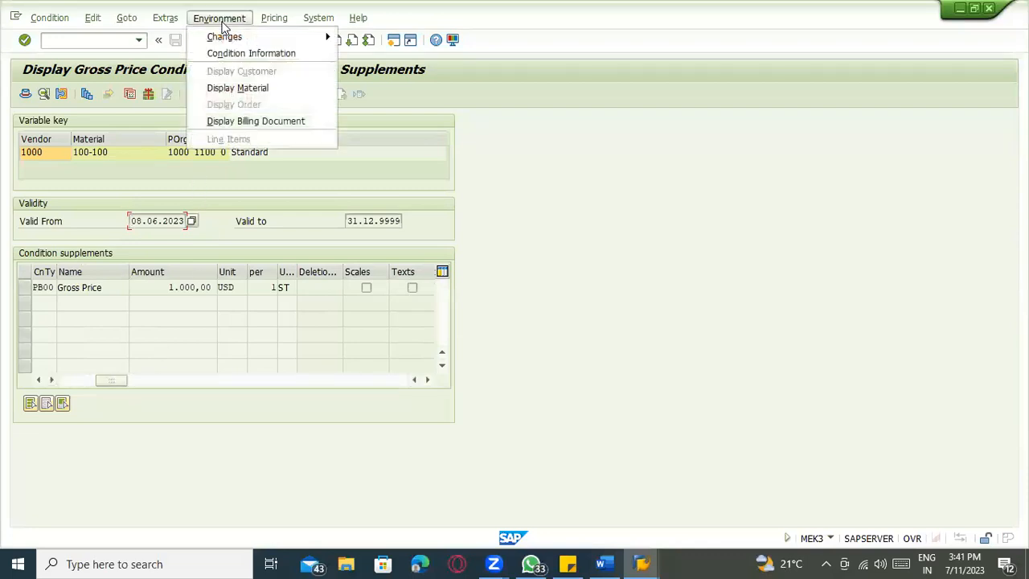
left_click(274, 21)
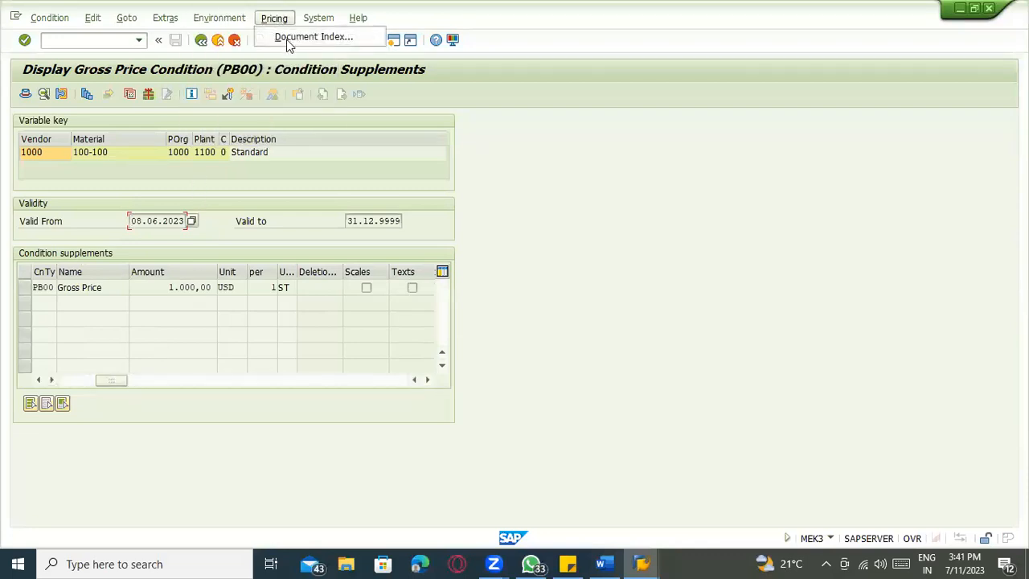
left_click(305, 37)
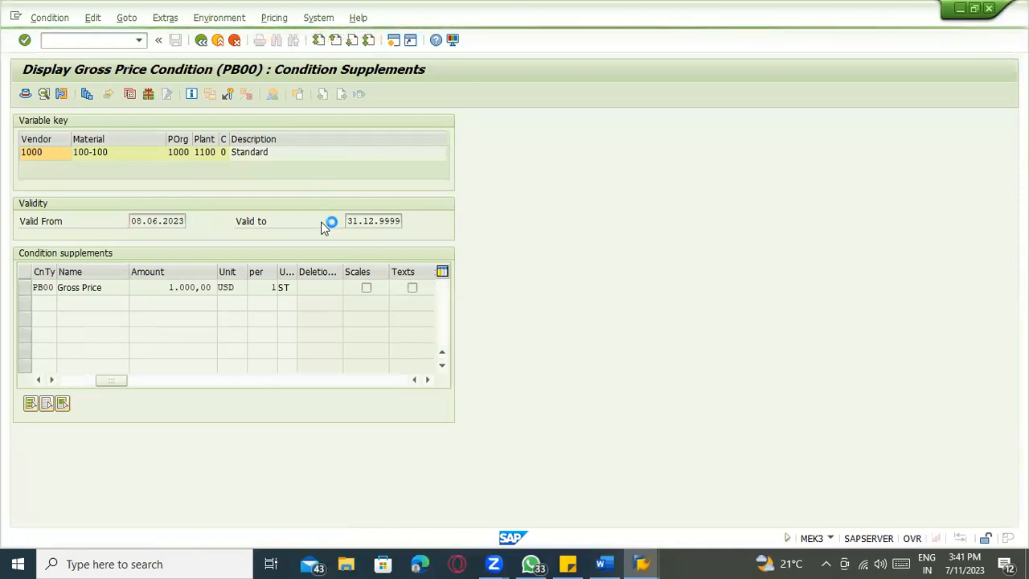
left_click(380, 336)
Switch to the SPRO session with the PB00 condition type details and open the field help for PricingProc.
key("alt+Tab")
key("alt+Tab")
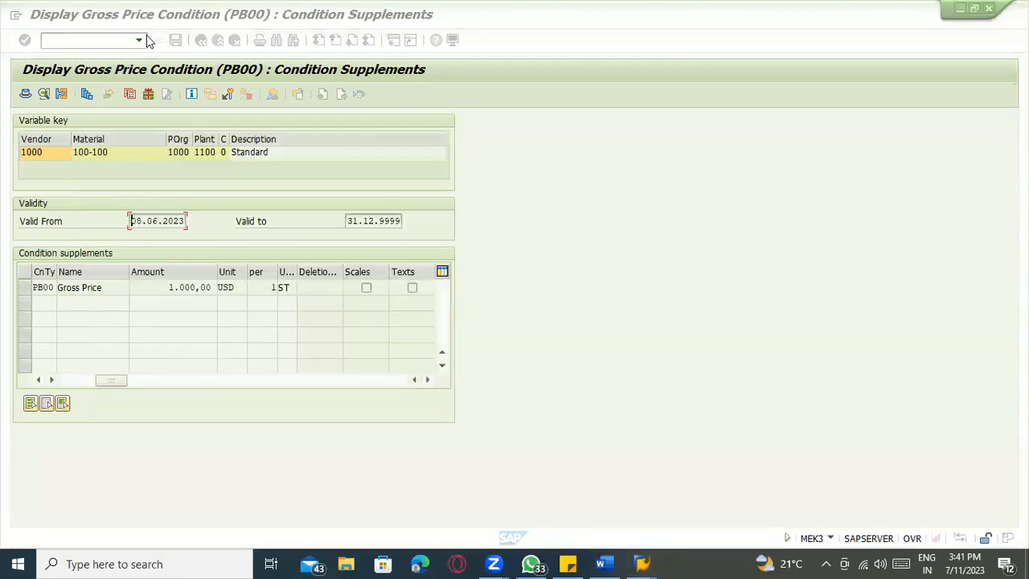
left_click(313, 436)
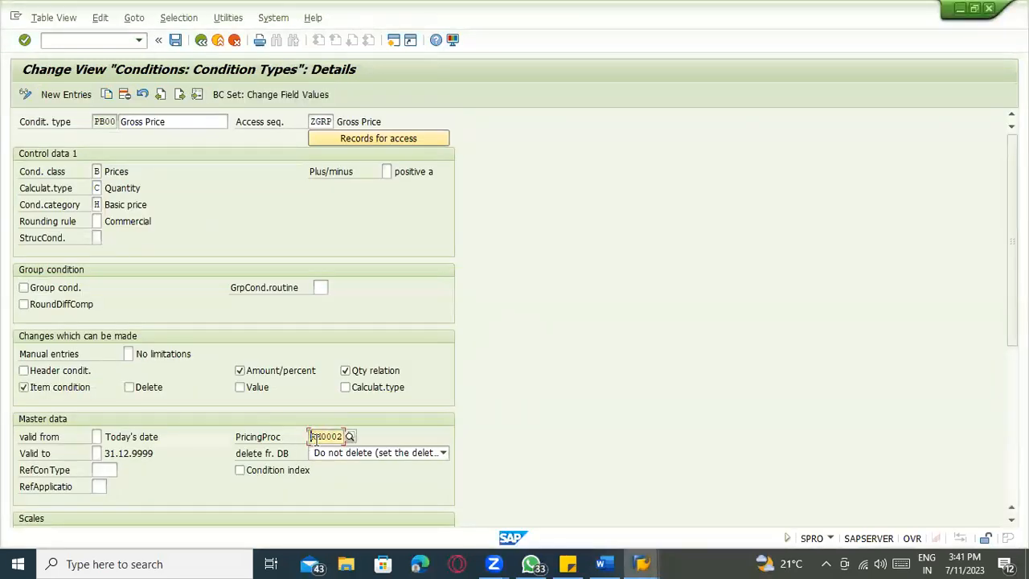
left_click_drag(313, 436, 368, 438)
left_click(336, 437)
key("F1")
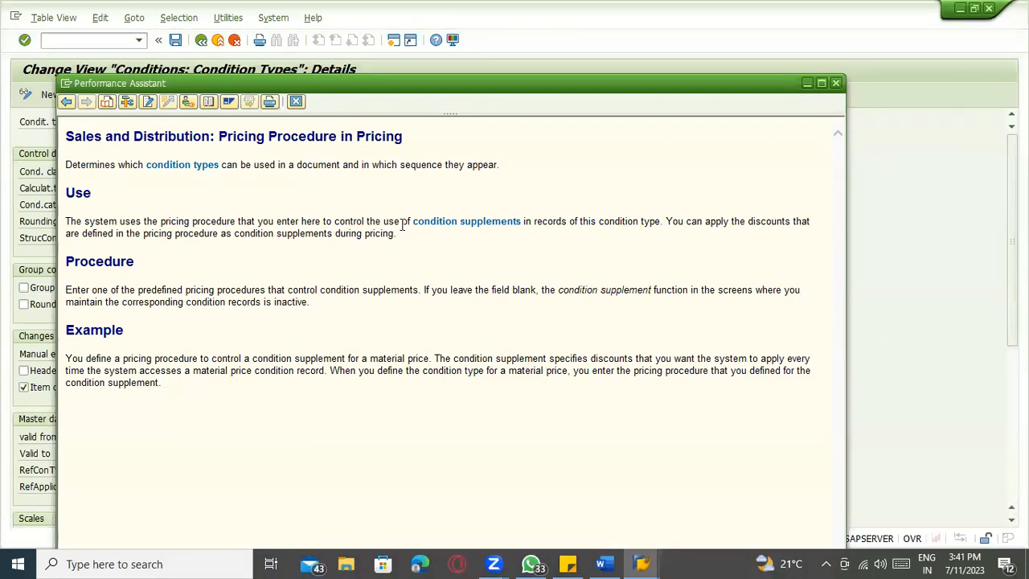
Highlight the phrases "condition supplements" and "records of this condition type" in the Use section of the pricing procedure help.
left_click_drag(532, 222, 406, 220)
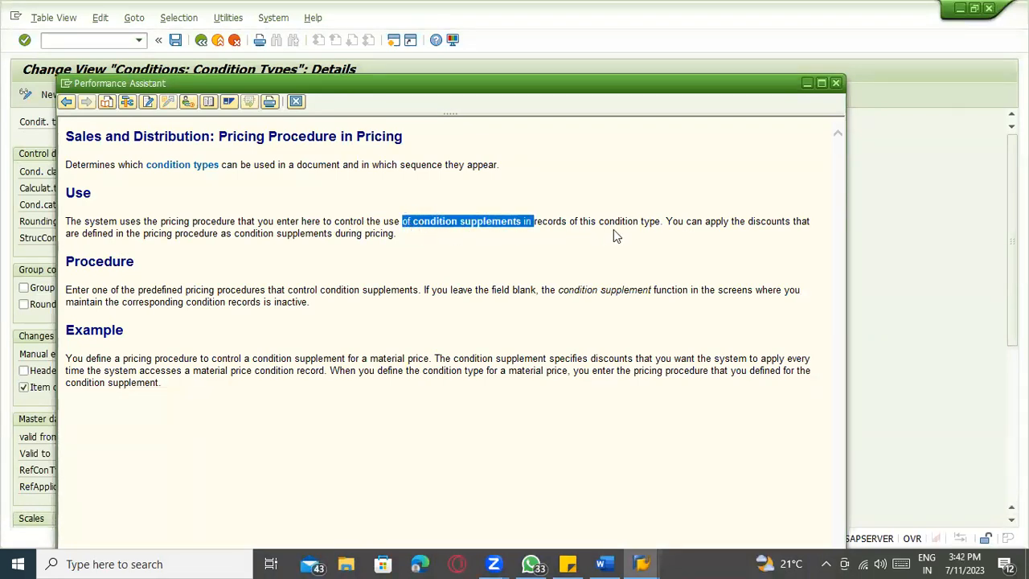
left_click(660, 224)
left_click_drag(660, 221, 548, 225)
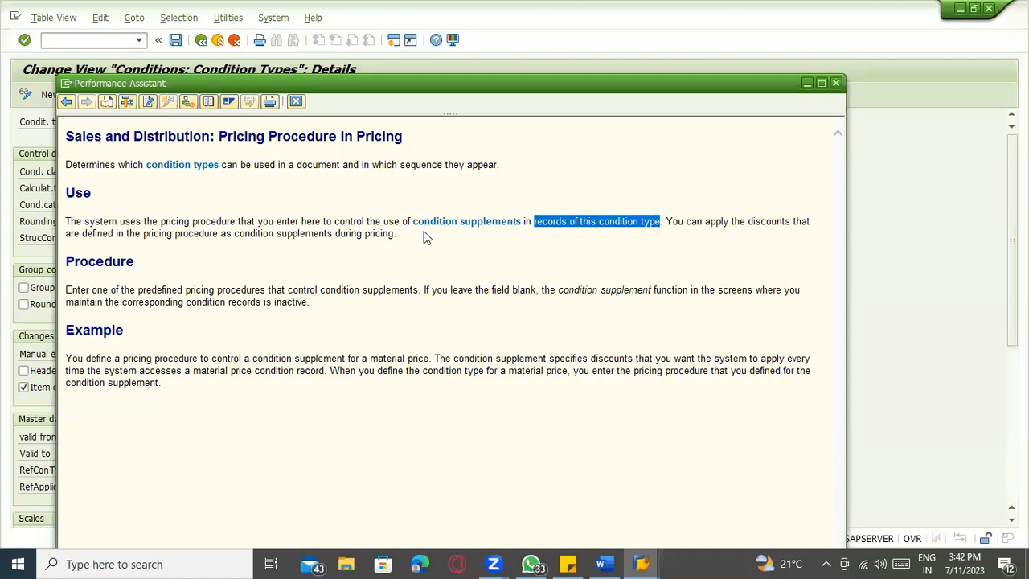
Highlight the word "procedure" in the Use section and reposition the help window over the condition type details.
left_click(524, 223)
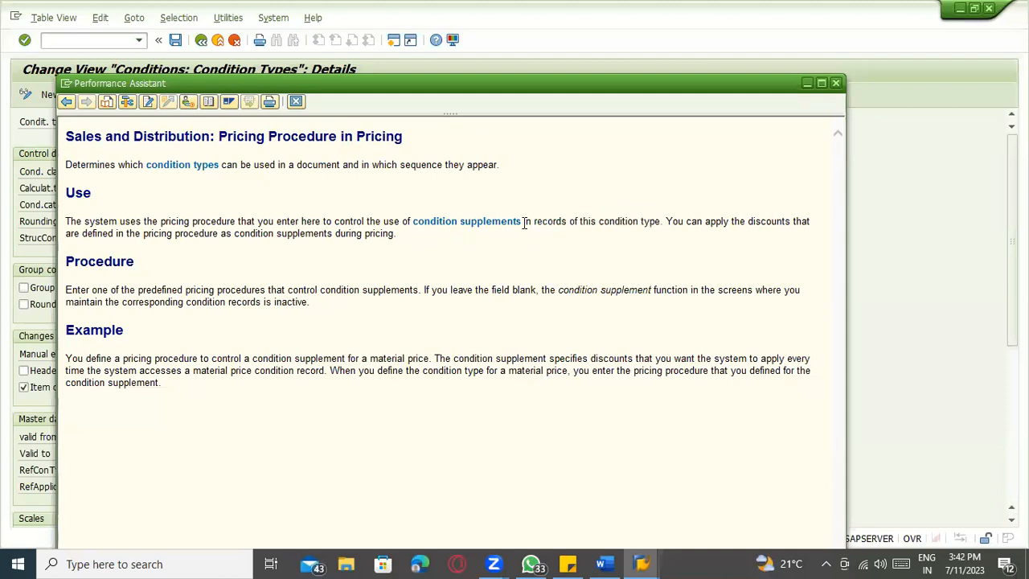
double_click(204, 223)
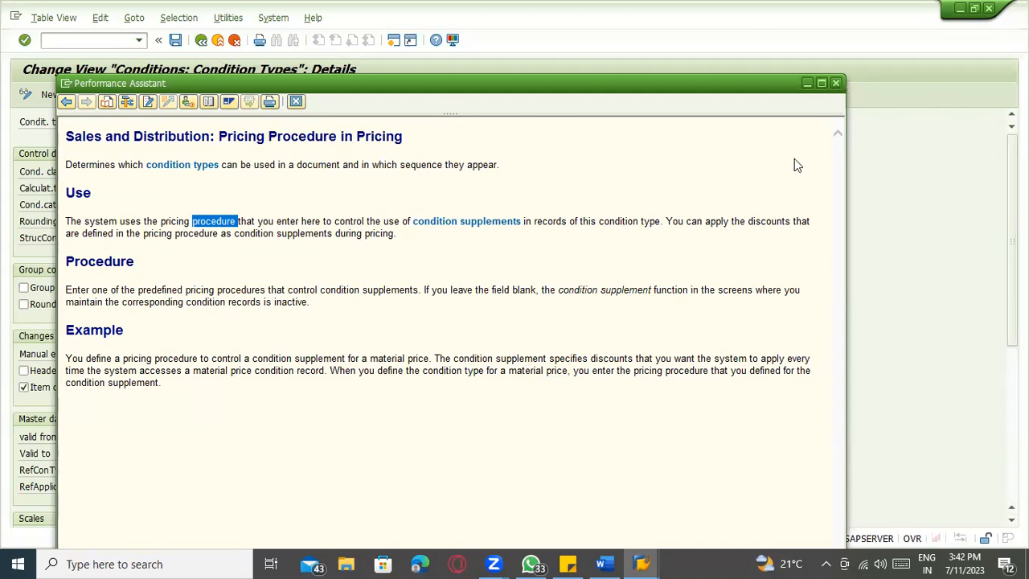
left_click(190, 333)
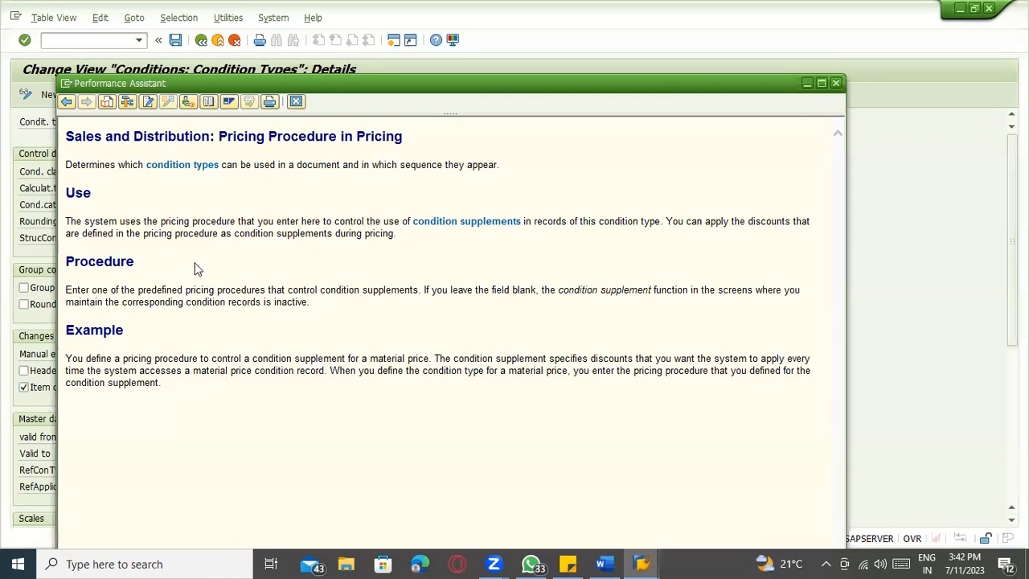
double_click(406, 82)
left_click(1004, 7)
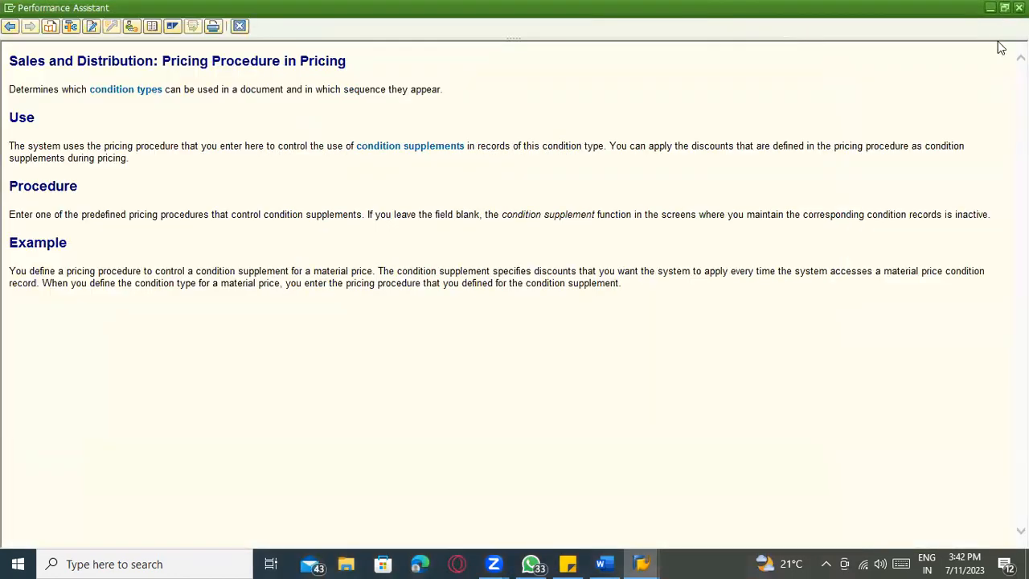
left_click_drag(579, 77, 854, 28)
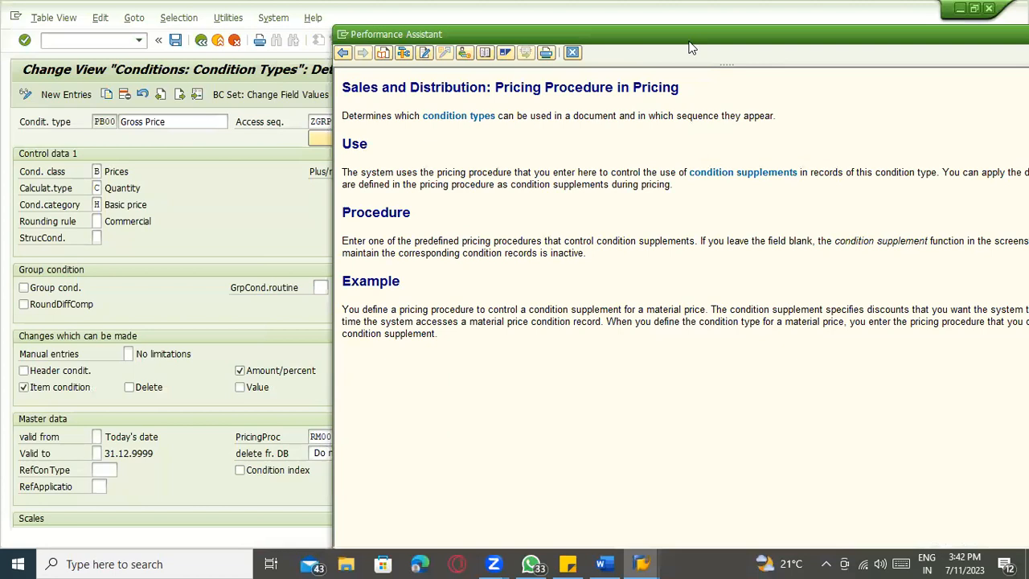
left_click_drag(675, 42, 568, 17)
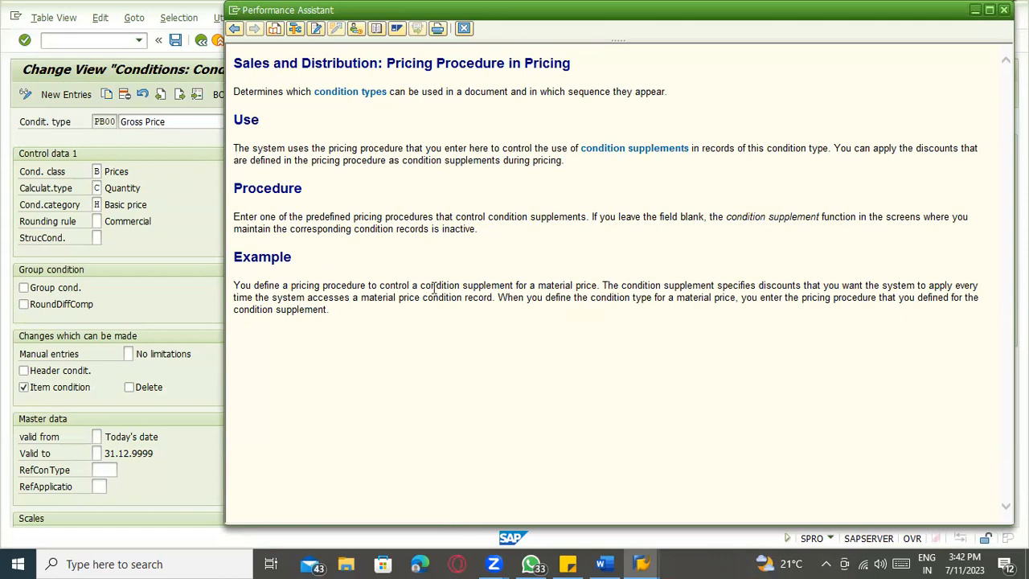
Highlight "condition supplement for a material price" in the Example section and enlarge the help window to full screen.
left_click_drag(420, 286, 594, 286)
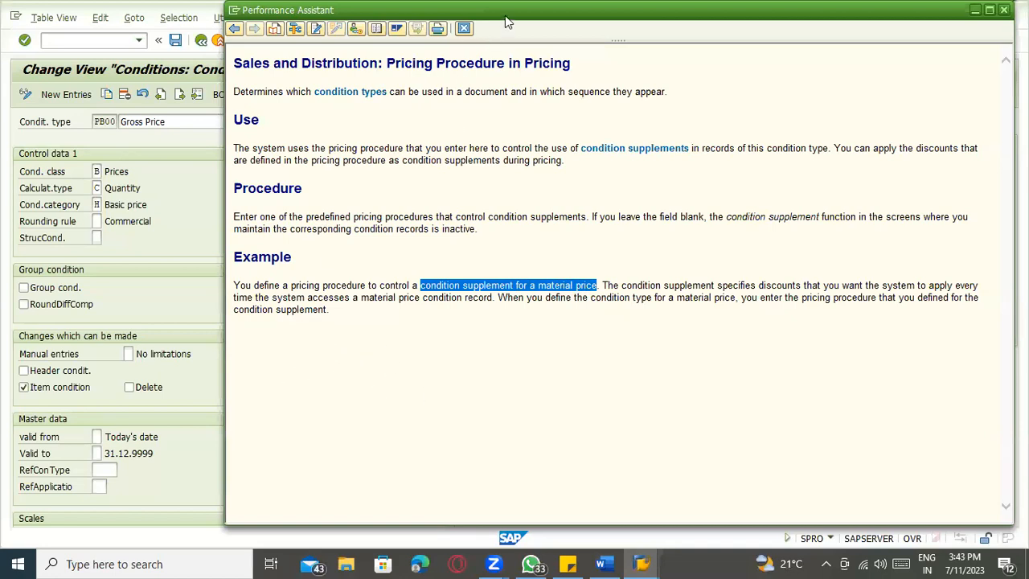
left_click_drag(505, 16, 787, 56)
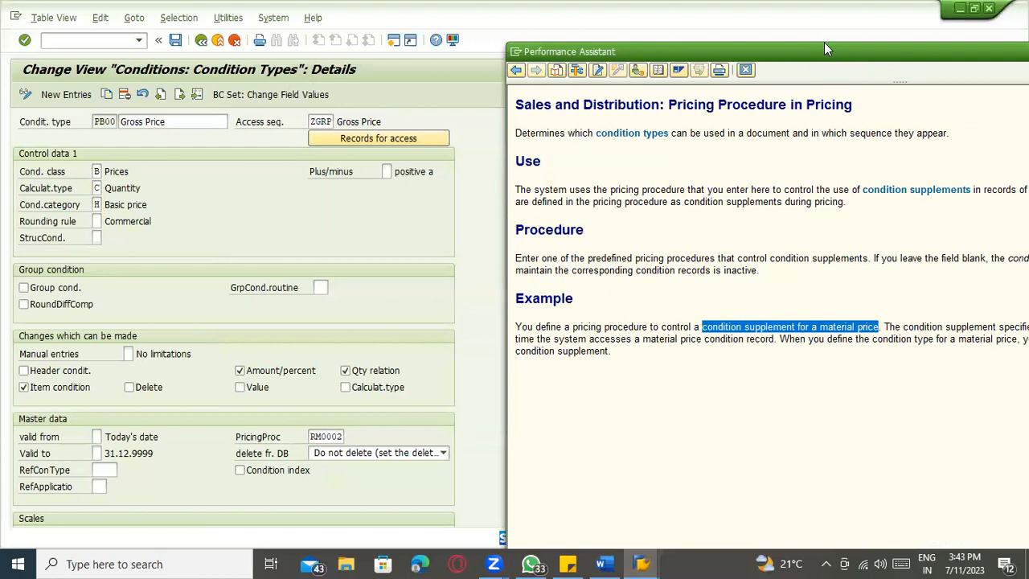
left_click_drag(823, 48, 803, 6)
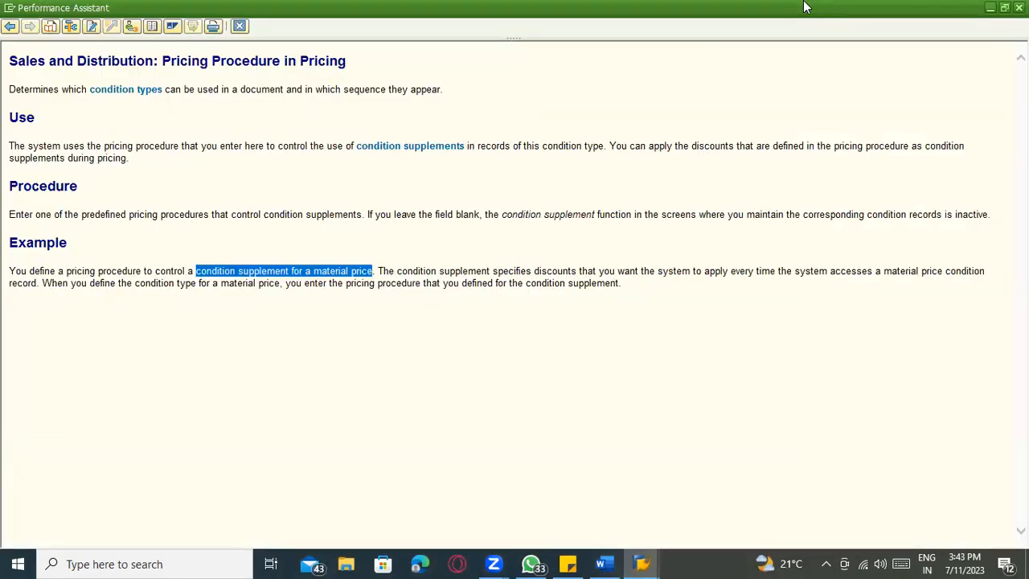
Read through the Example section, highlighting its phrases on controlling condition supplements, specifying discounts and entering the pricing procedure defined for the supplement.
left_click(120, 274)
left_click_drag(60, 275, 366, 277)
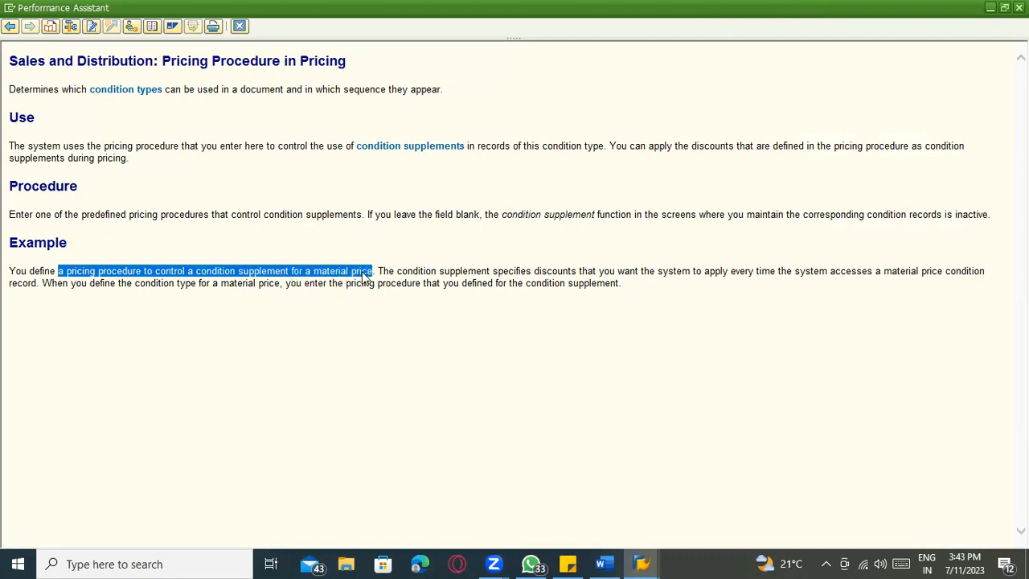
left_click(226, 312)
left_click_drag(194, 274, 367, 274)
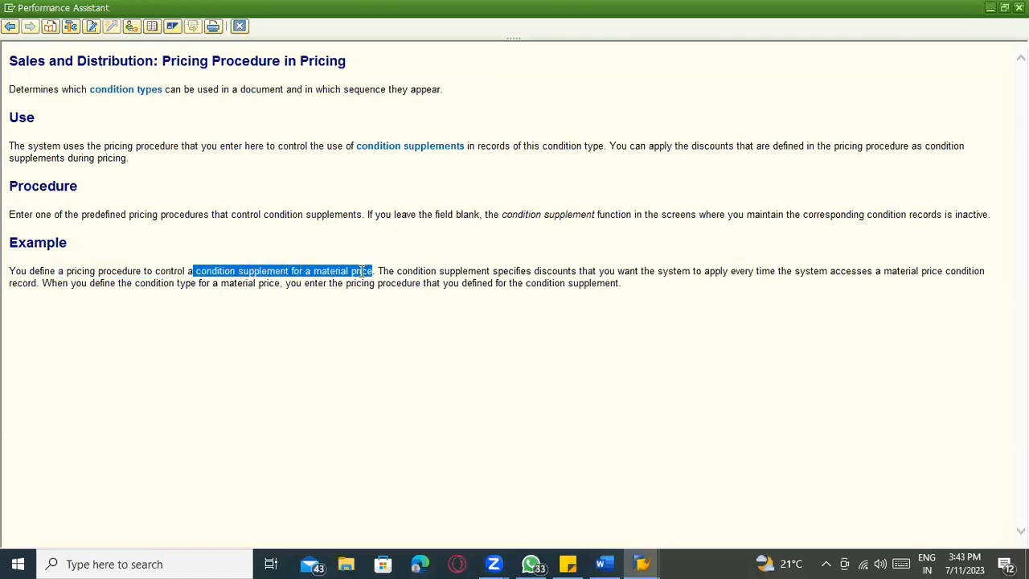
left_click(398, 302)
left_click_drag(452, 274, 861, 274)
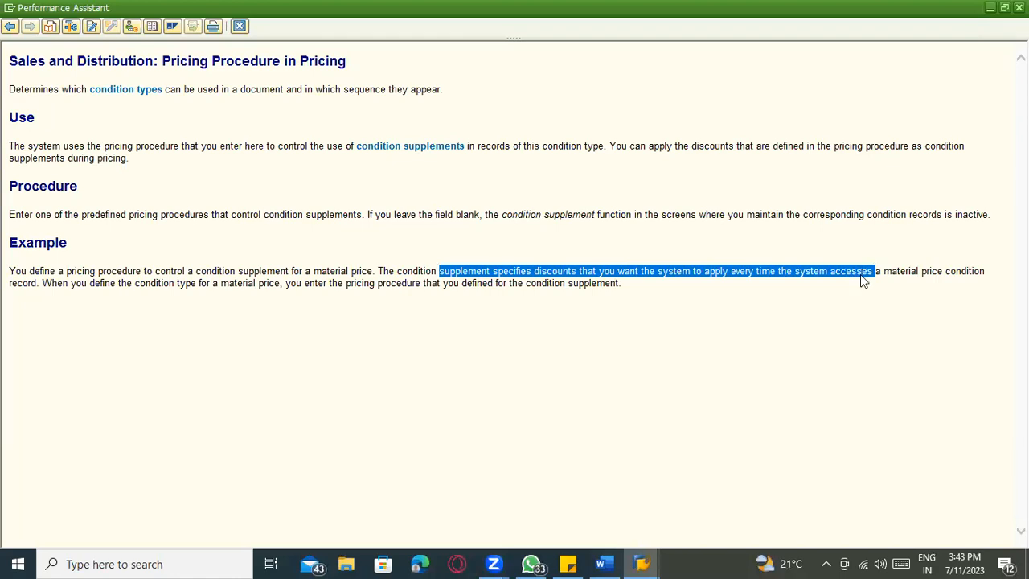
left_click(875, 272)
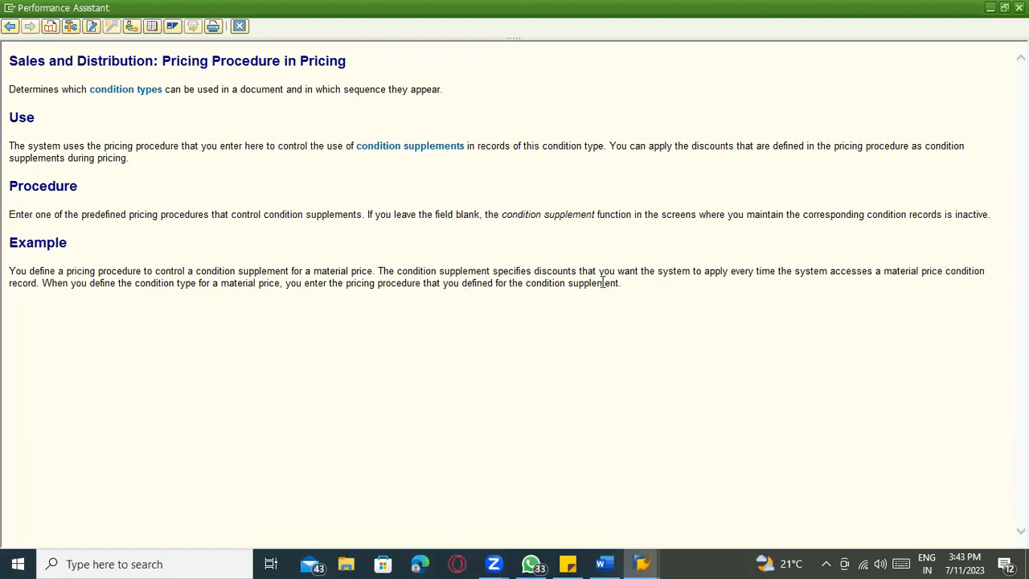
left_click_drag(621, 286, 330, 291)
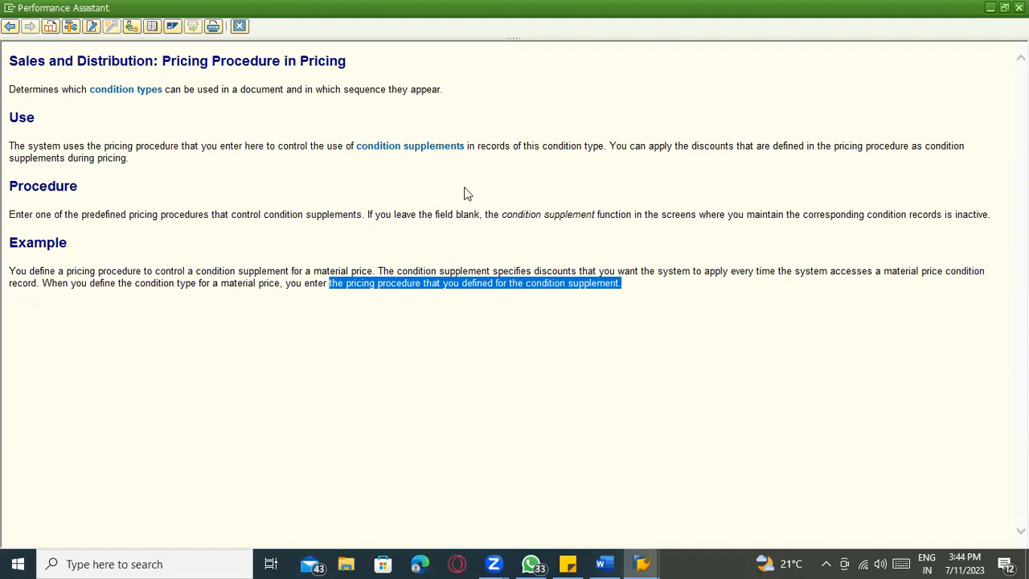
left_click(704, 315)
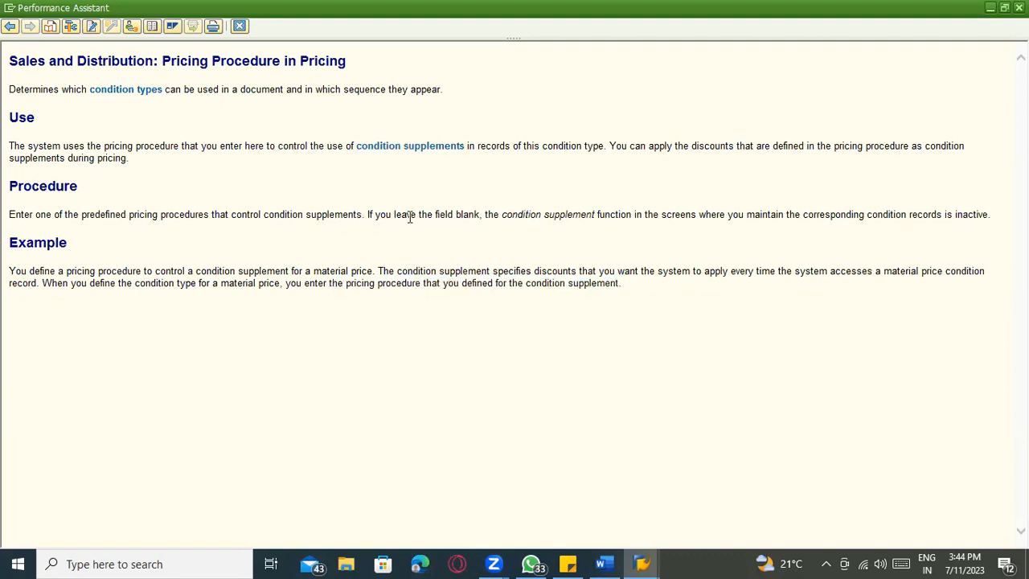
Highlight the Procedure section's sentence on leaving the field blank, first in parts and once more nearly in full.
left_click_drag(369, 214, 479, 214)
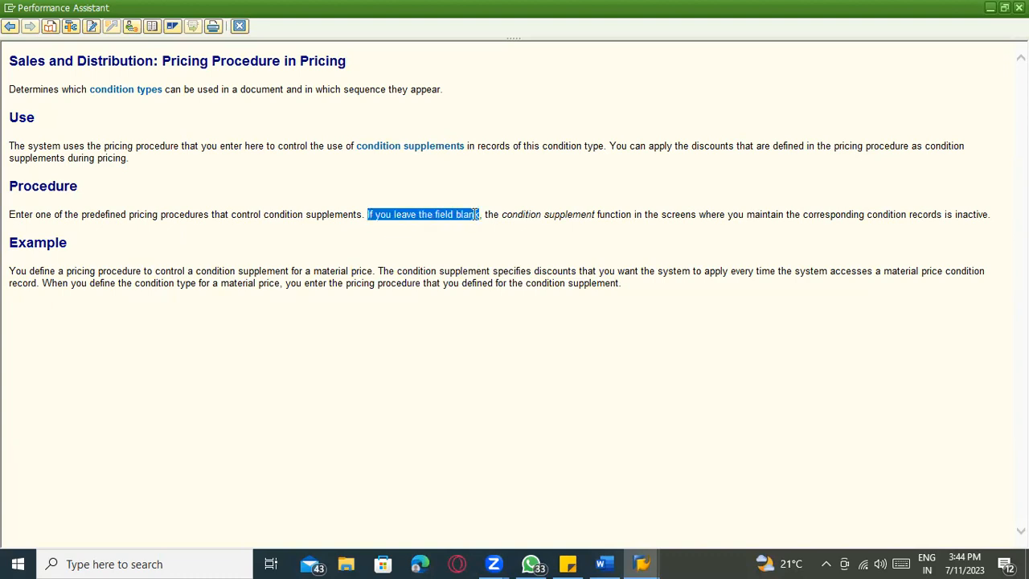
left_click(471, 214)
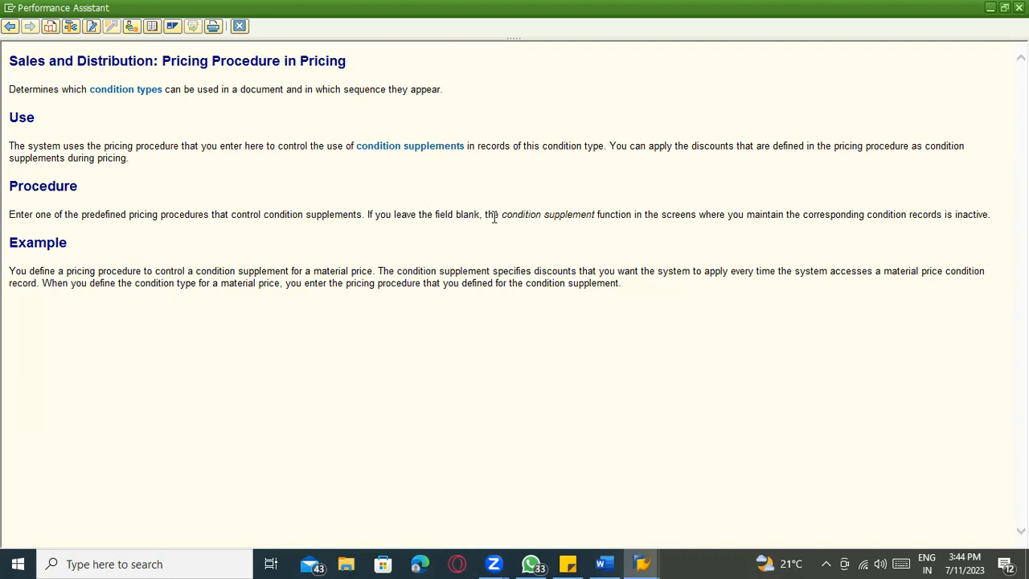
left_click_drag(624, 213, 706, 213)
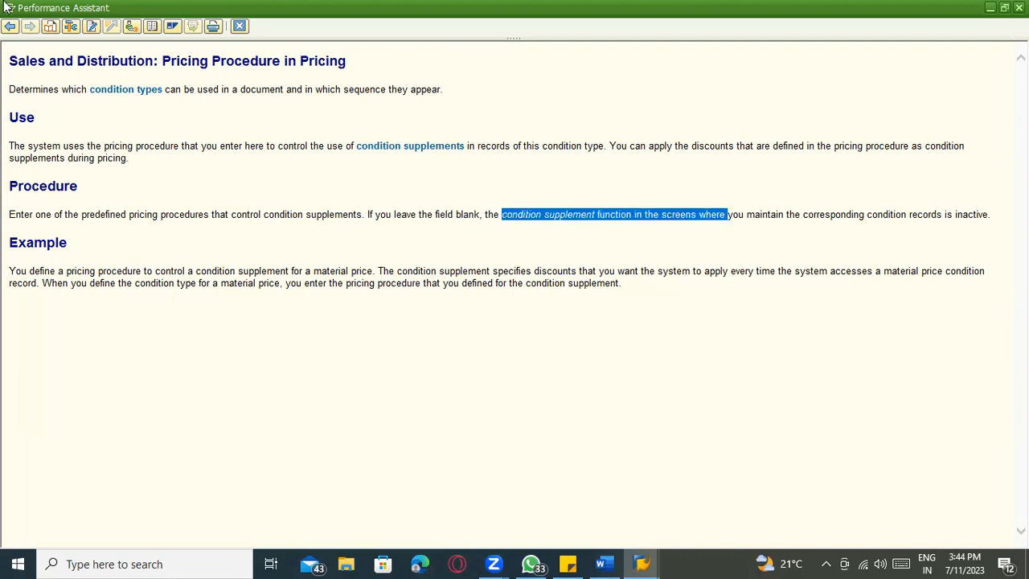
left_click_drag(945, 214, 823, 218)
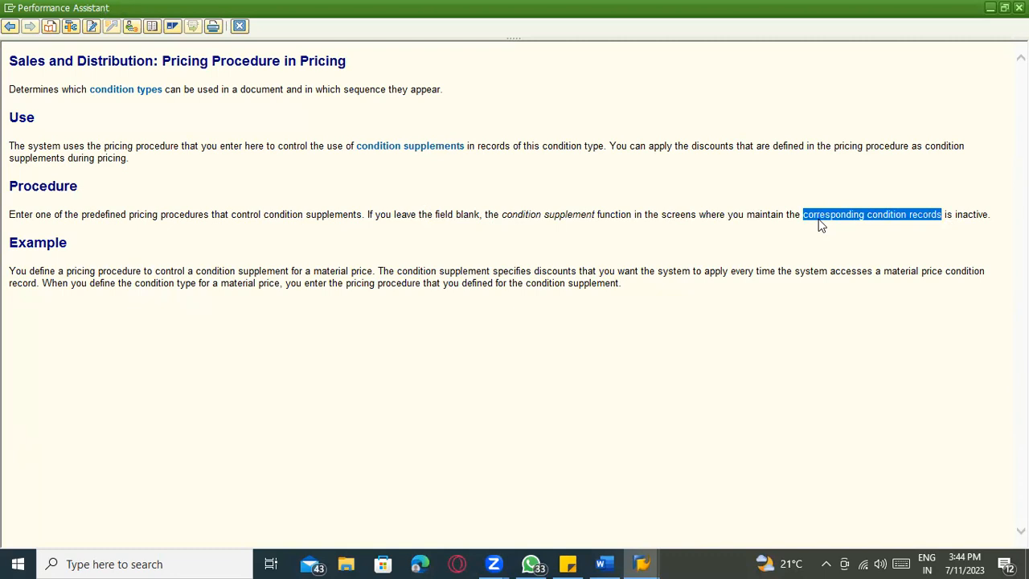
left_click(488, 217)
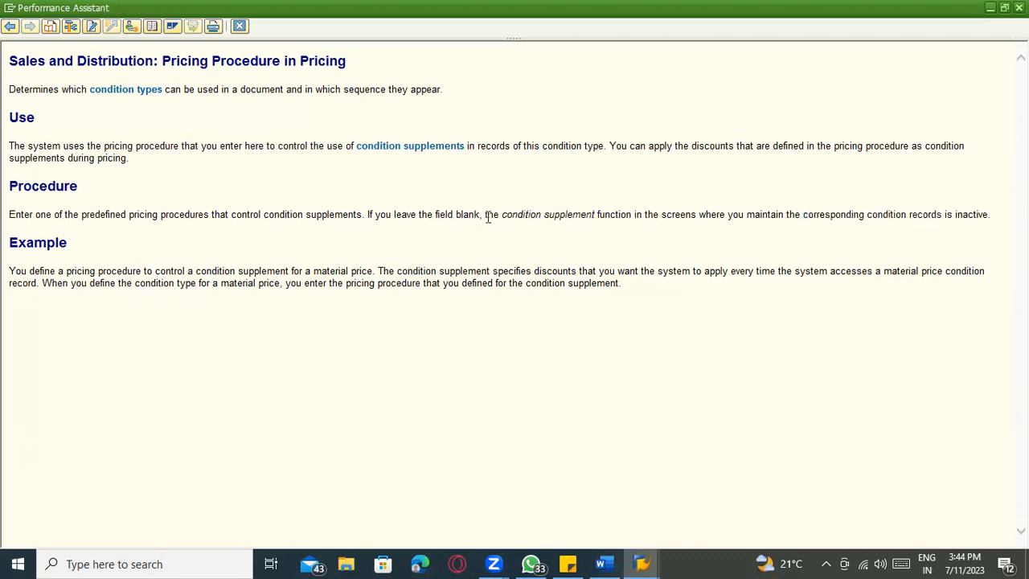
left_click_drag(367, 214, 981, 214)
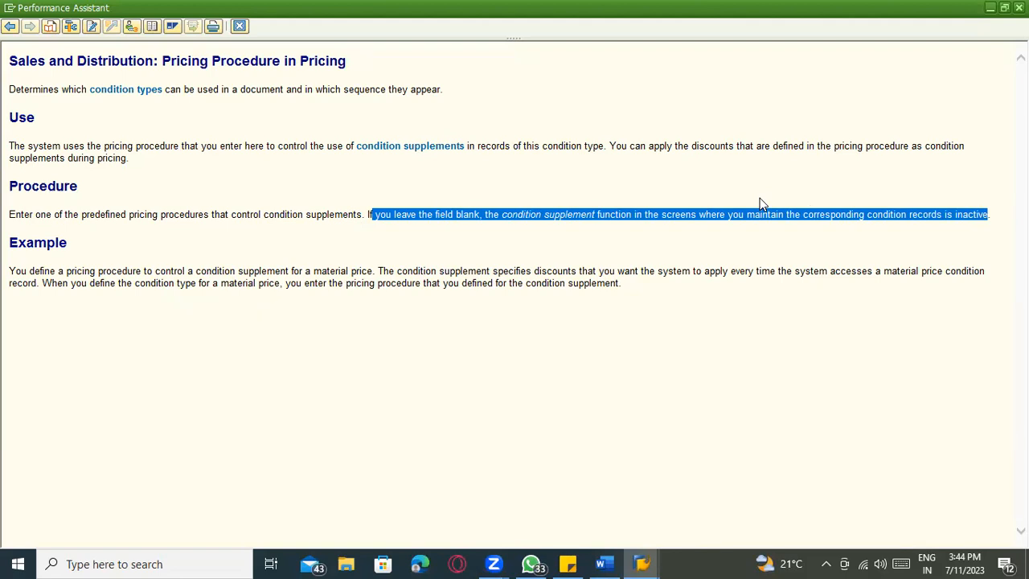
left_click(731, 238)
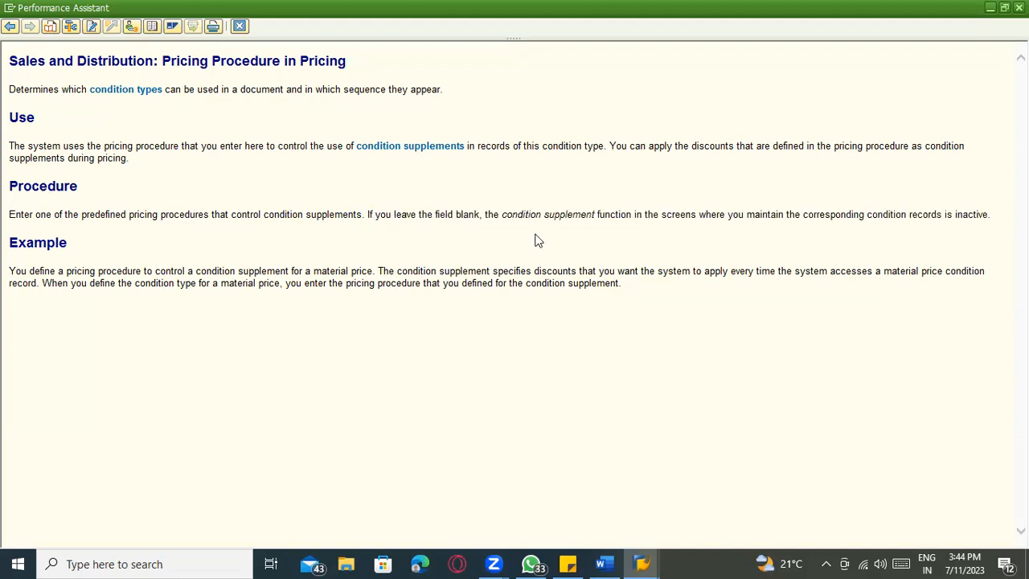
Highlight "condition supplement function" and "the corresponding condition records is inactive" in the Procedure section, and close the help.
left_click_drag(504, 217, 609, 215)
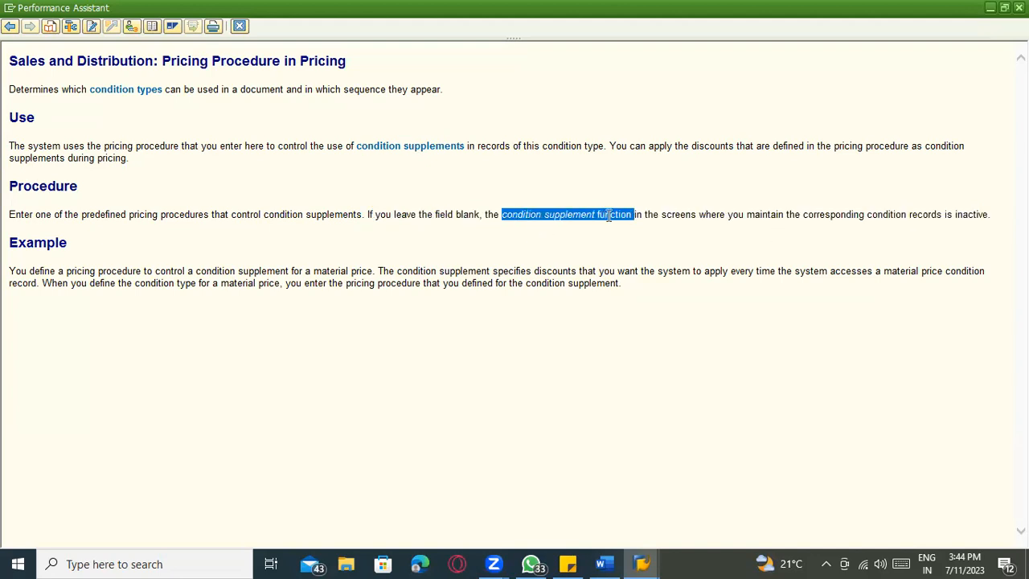
double_click(389, 214)
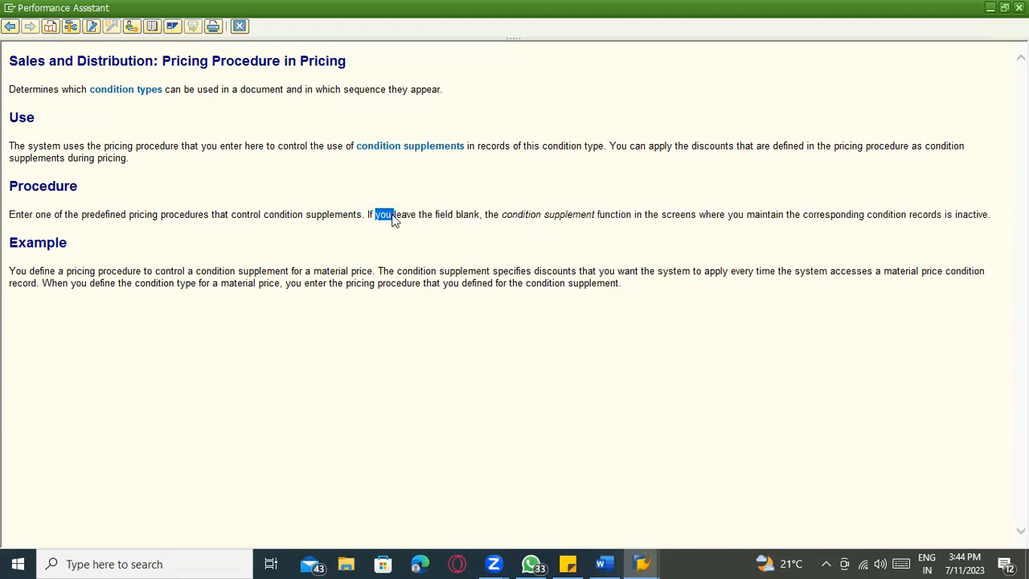
left_click(825, 229)
left_click_drag(1003, 212, 796, 221)
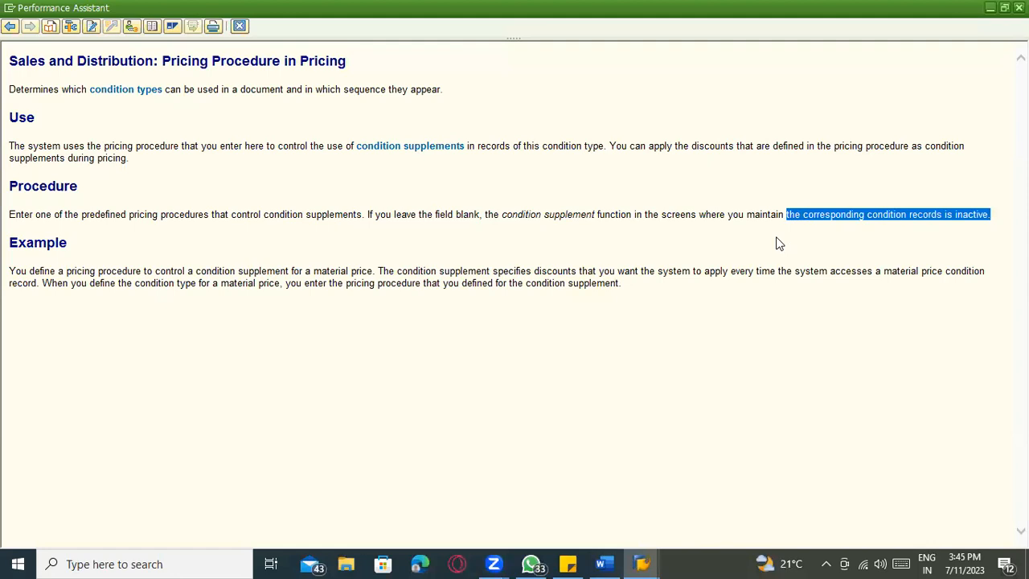
key("Escape")
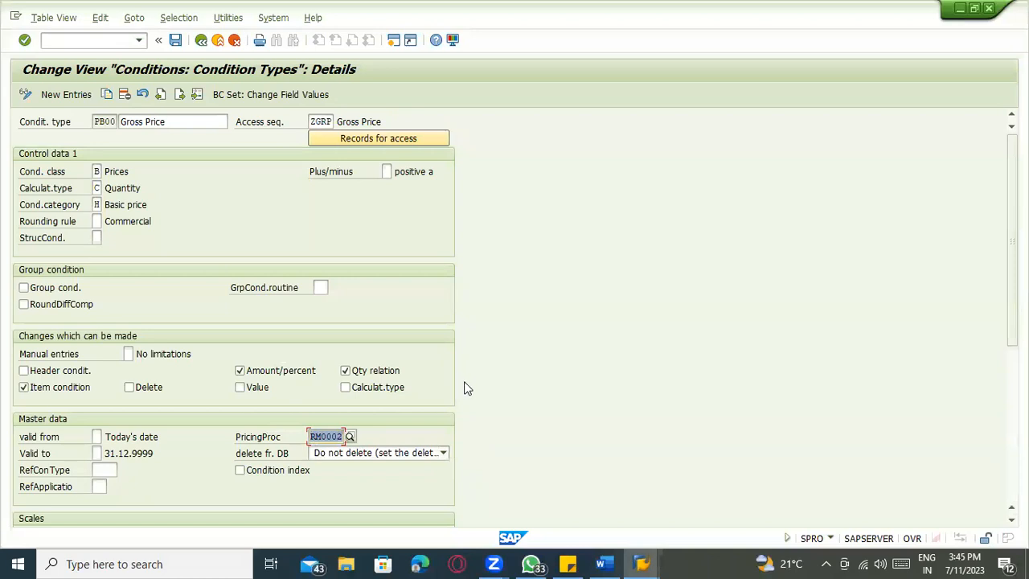
Return to the condition types overview, inspect the details of condition type PNN0, and go back to the list.
left_click(197, 41)
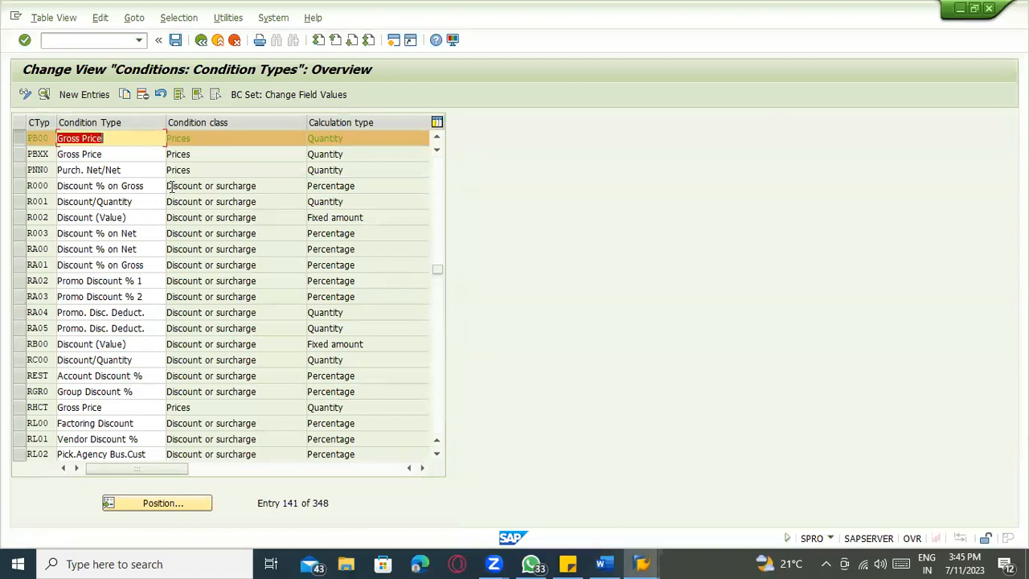
left_click(97, 201)
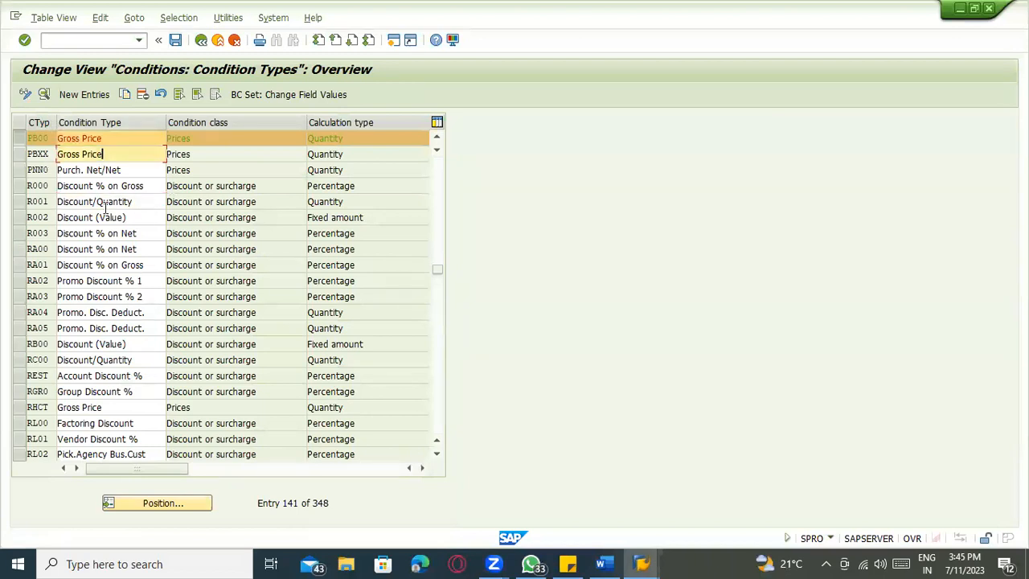
double_click(107, 169)
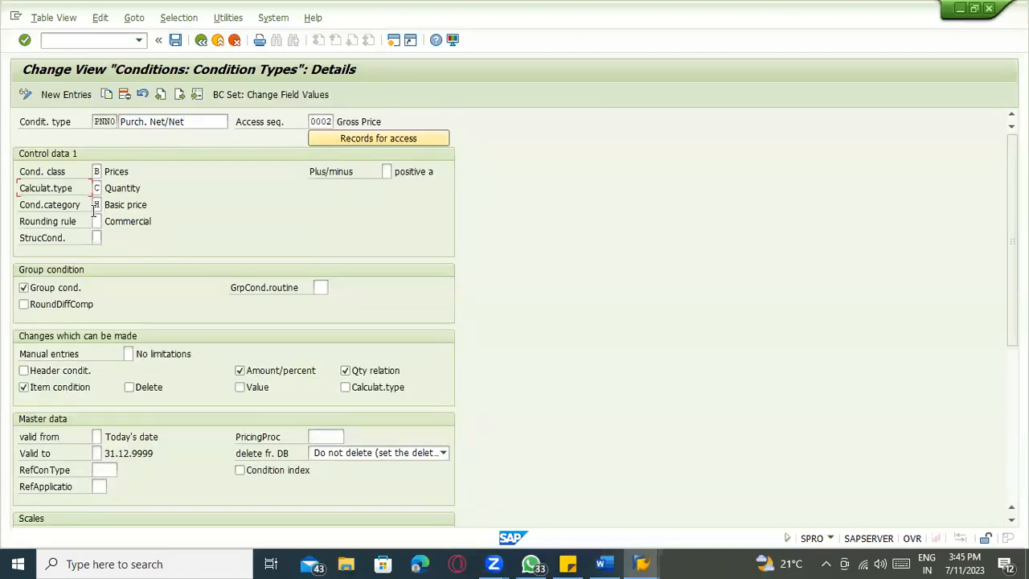
left_click(96, 204)
type("H")
left_click(203, 41)
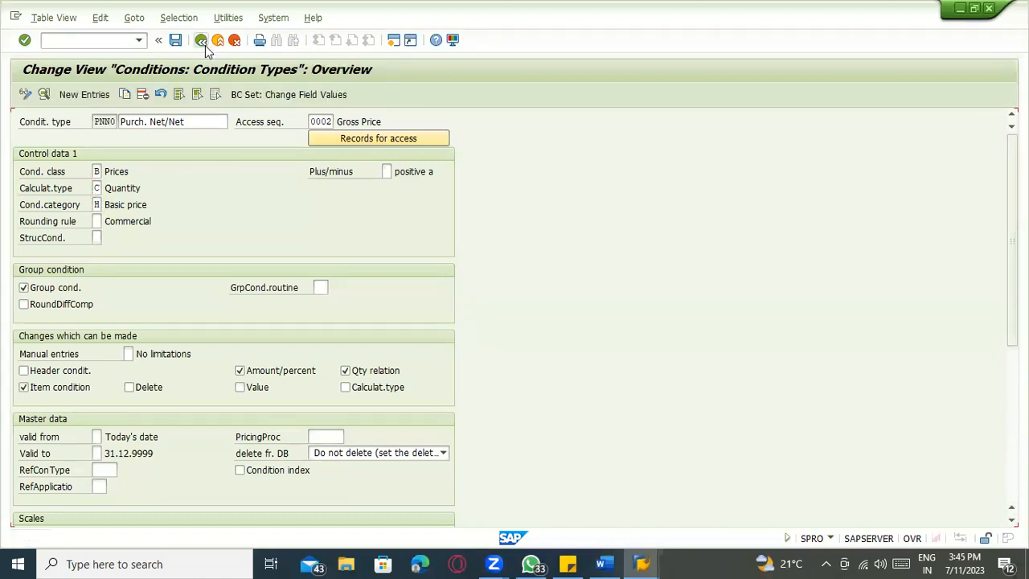
Browse the condition types overview and position the list at condition type PB00.
scroll(229, 278, "down", 1)
scroll(229, 277, "down", 7)
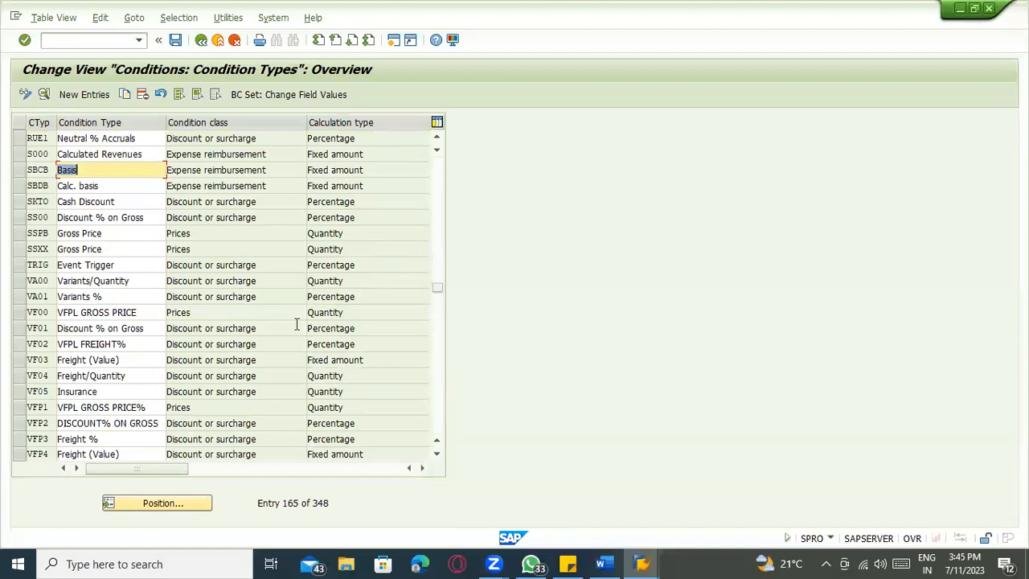
scroll(138, 450, "up", 3)
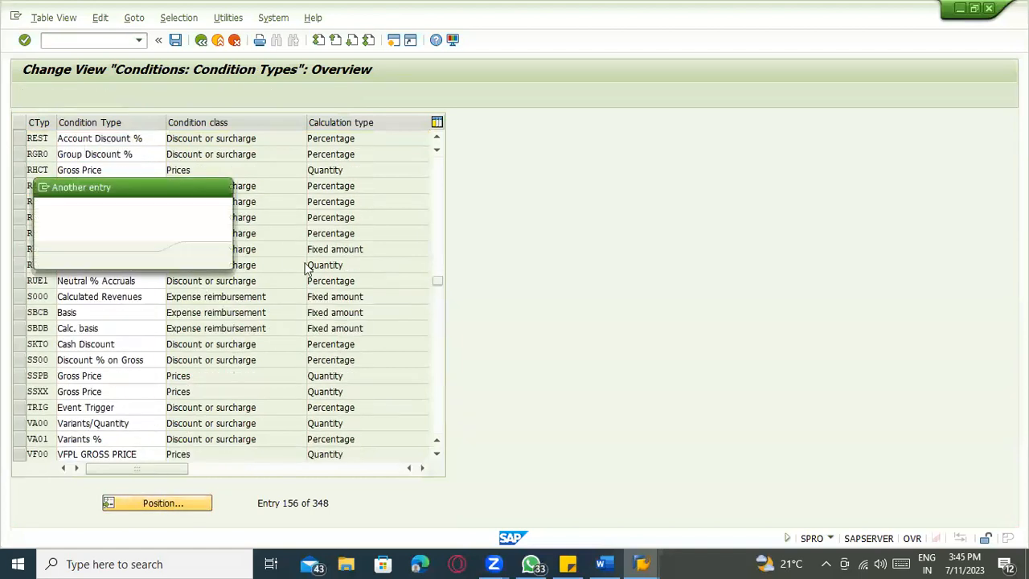
left_click(223, 187)
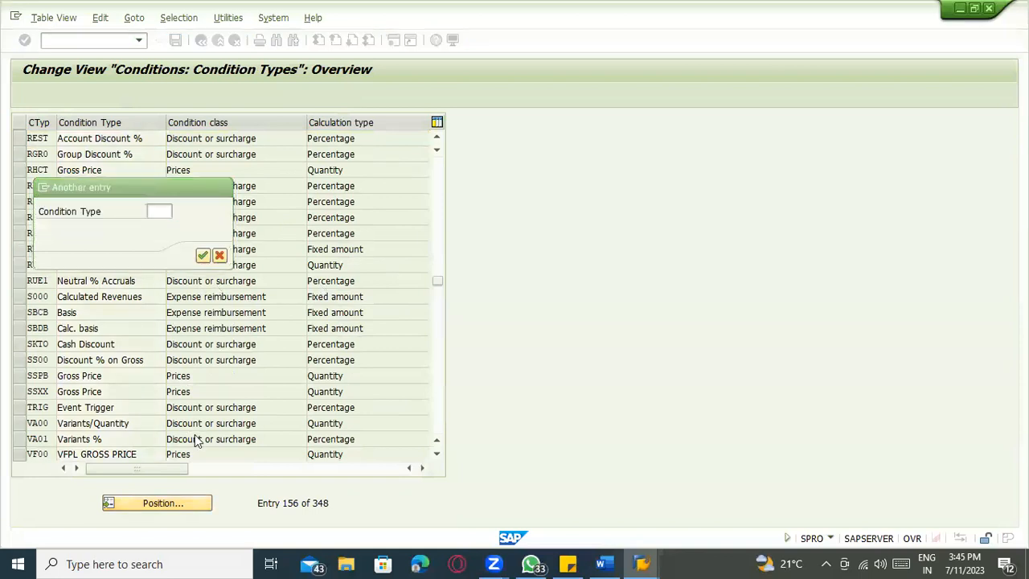
left_click(159, 503)
type("P")
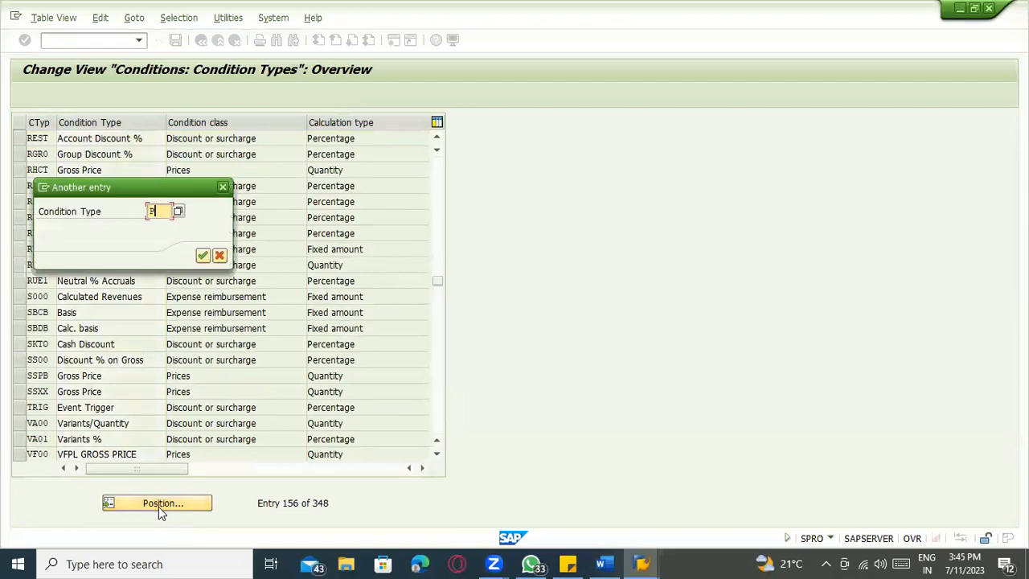
type("B00")
key("Return")
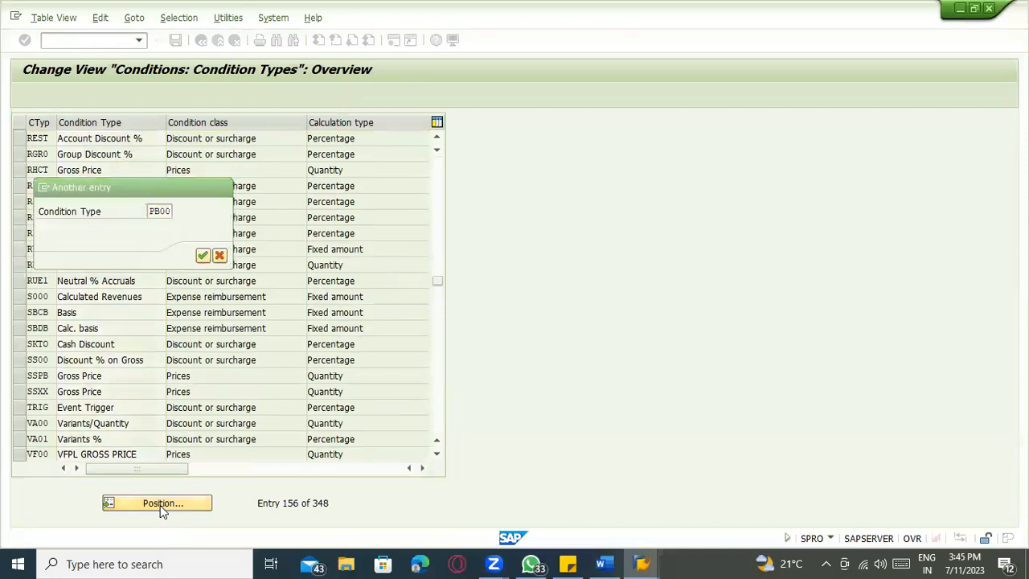
Switch to the Word document and list condition types PB00, PBXX, FRA1, FRB1 and FRC1 on separate lines below the last table.
left_click(600, 563)
scroll(402, 384, "down", 2)
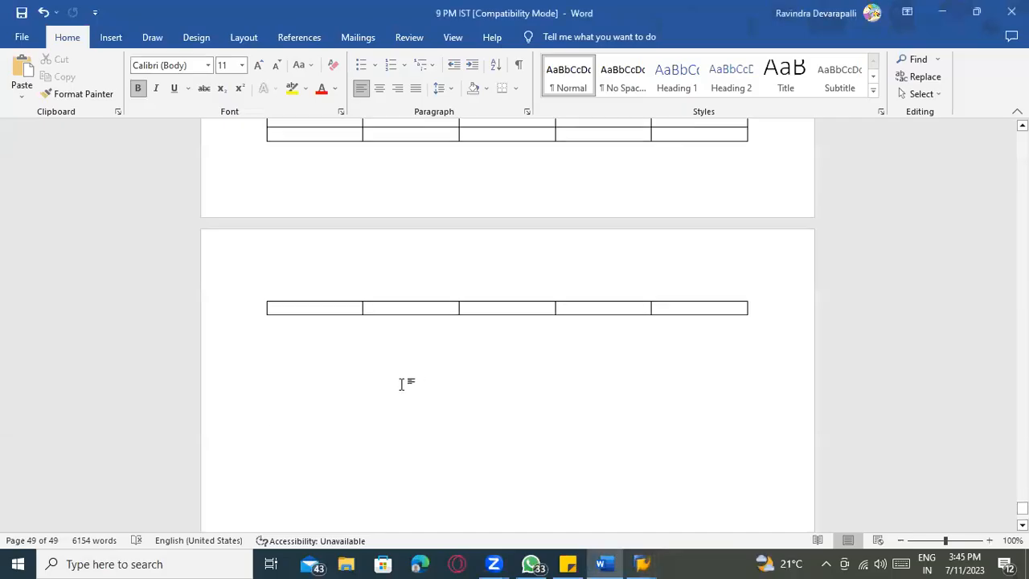
type("PBB")
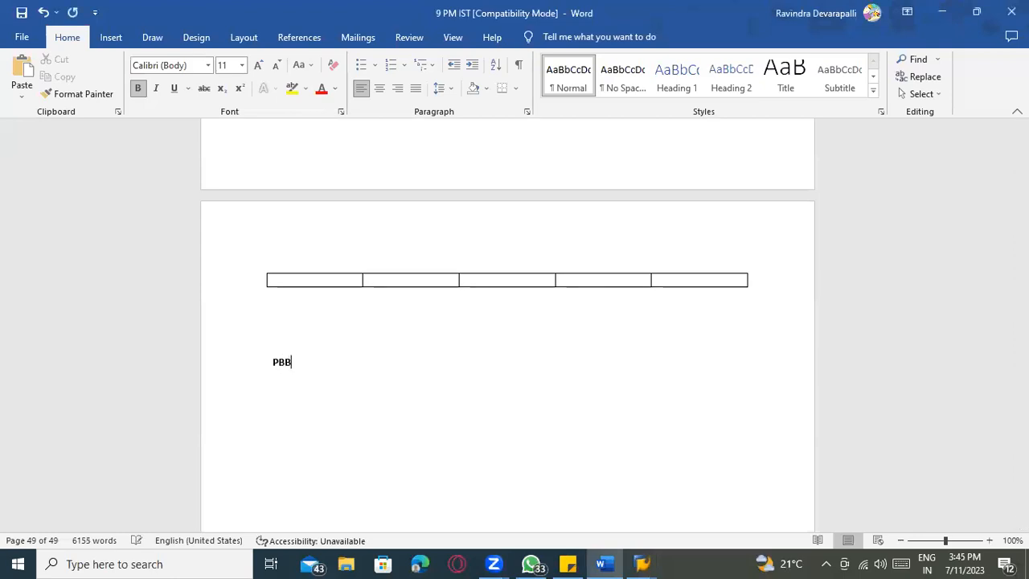
key("BackSpace")
type("))")
key("Return")
key("BackSpace")
type("RA1, ")
type("FRB1,")
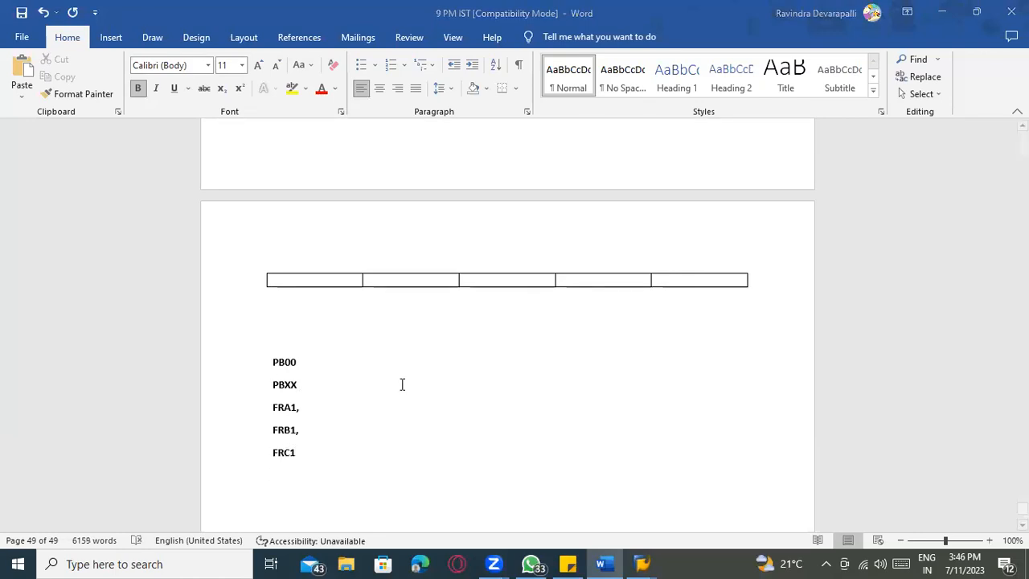
Switch back to SAP, inspect the details of condition type R003, Discount % on Net, and return to the overview.
key("alt+Tab")
left_click(78, 185)
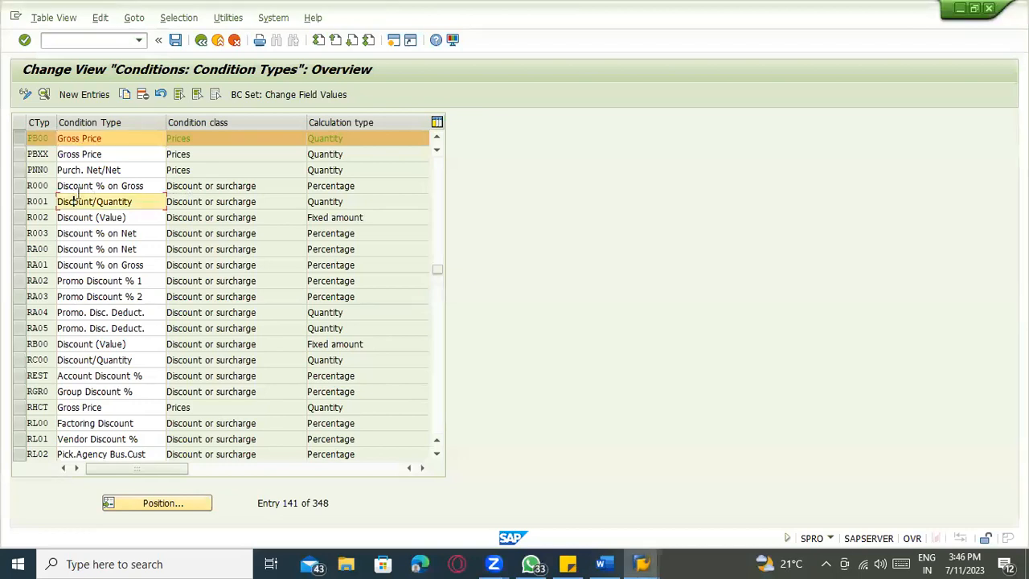
left_click(81, 204)
left_click(82, 218)
left_click(83, 233)
double_click(84, 235)
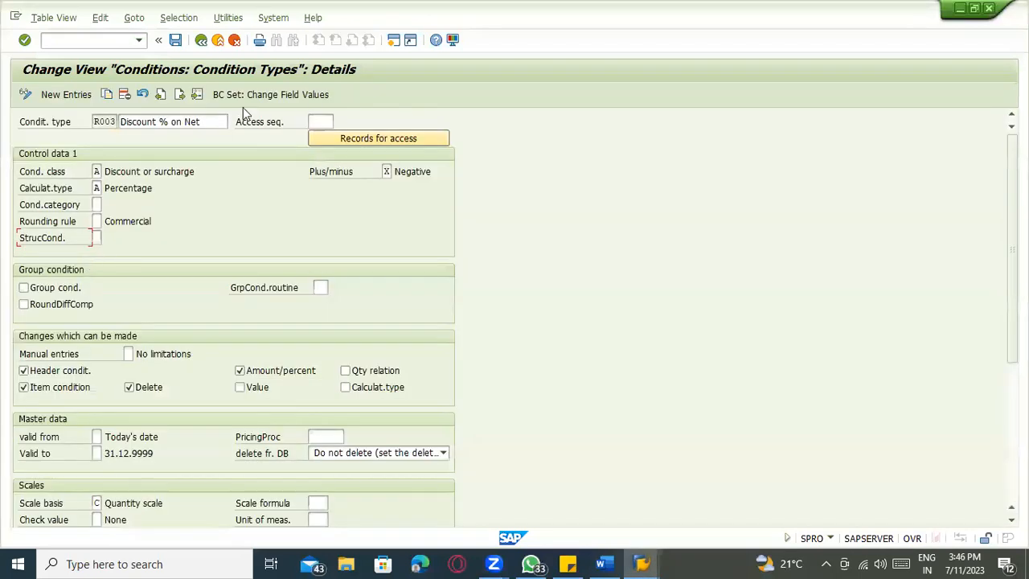
left_click(200, 41)
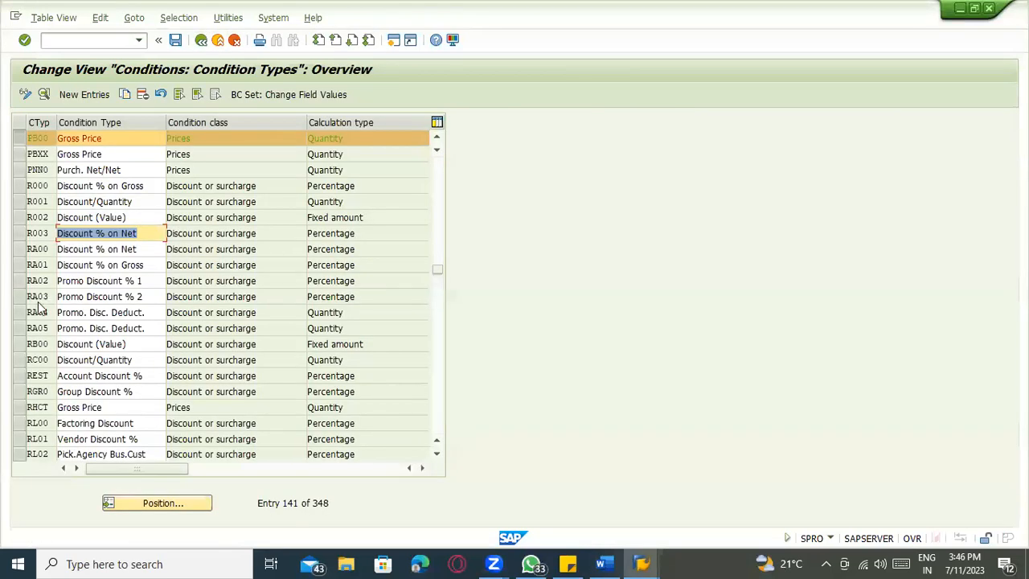
Browse the condition types overview for header conditions and examine HB00, Header Surch.(Value), and HB01, Header Disc.(Value).
double_click(105, 424)
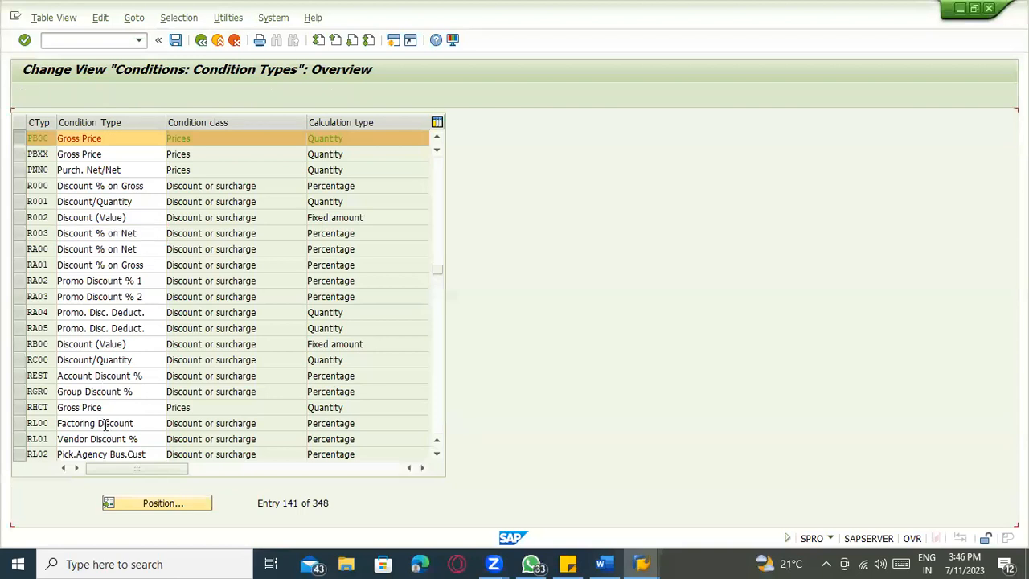
scroll(132, 364, "down", 1)
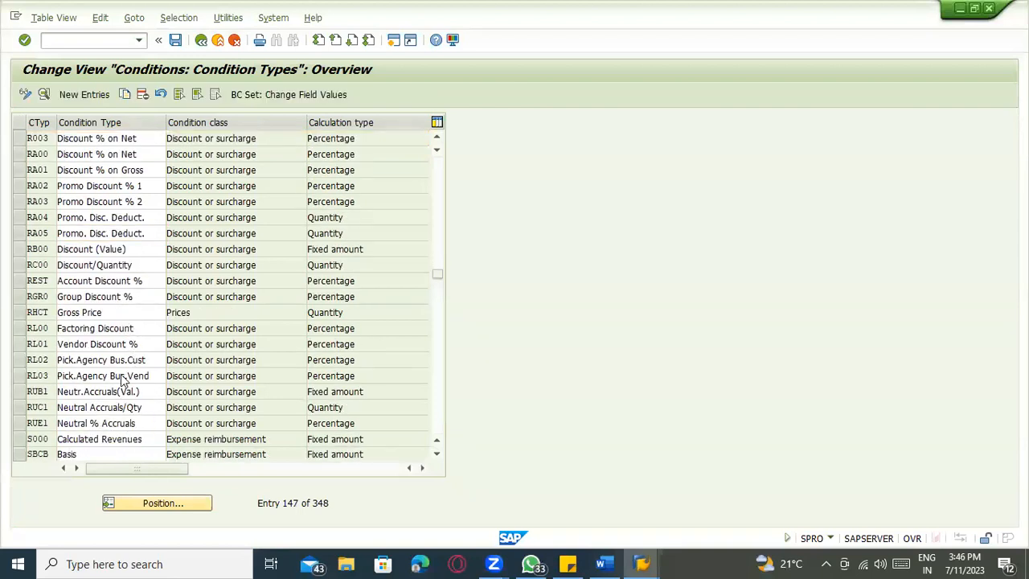
scroll(119, 350, "down", 2)
scroll(119, 348, "up", 14)
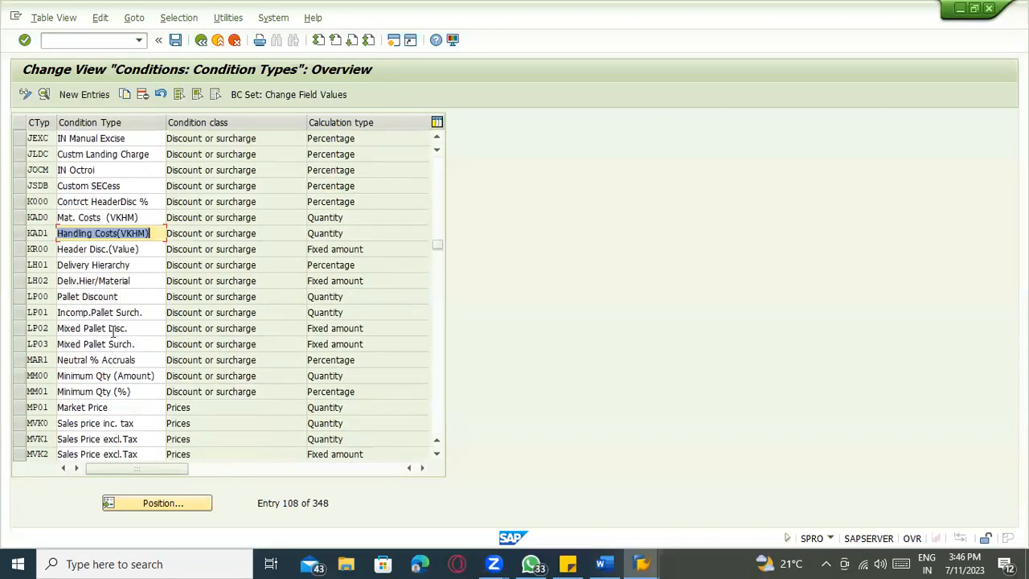
scroll(112, 217, "up", 2)
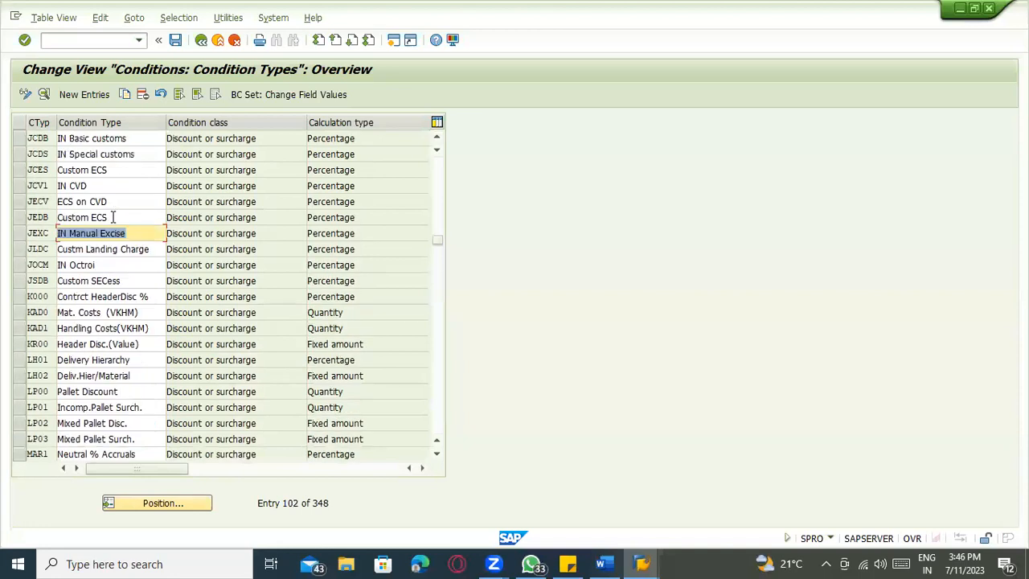
scroll(112, 217, "up", 4)
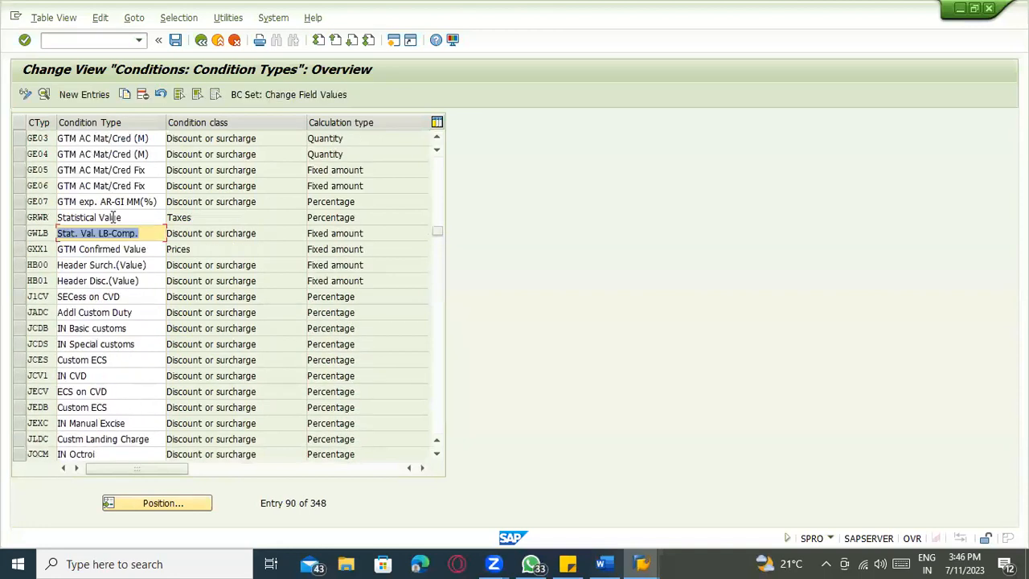
left_click(19, 265)
left_click(23, 280)
left_click(22, 281)
left_click(90, 266)
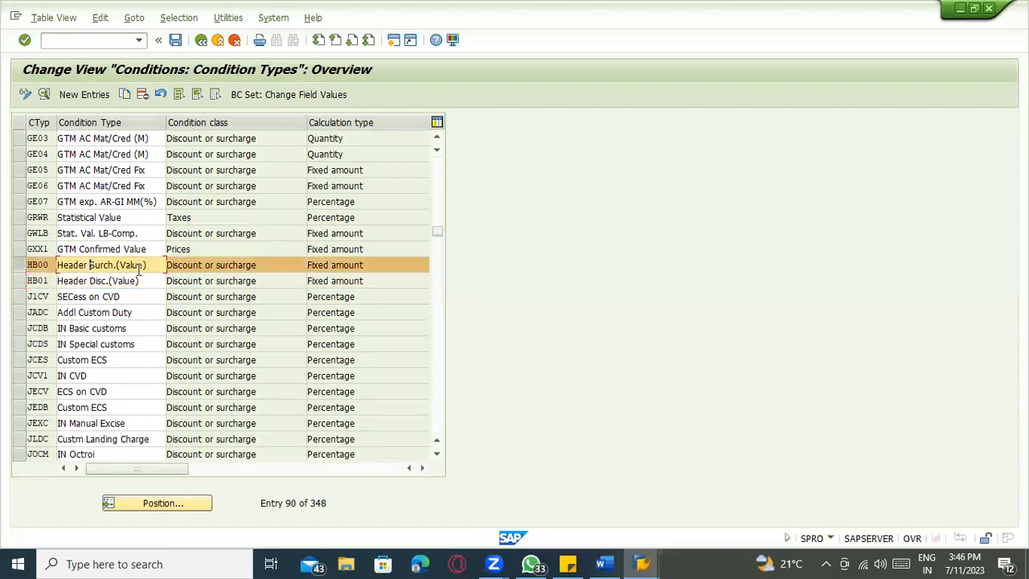
left_click(21, 268)
double_click(132, 269)
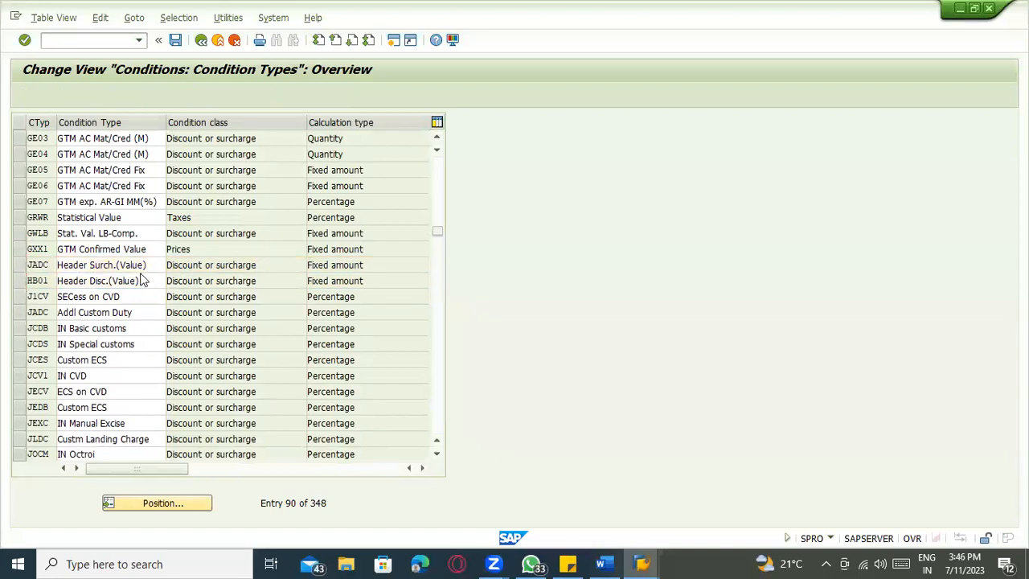
Examine the customs and excise condition types, including JECV, JEDB and JEXC.
scroll(141, 279, "down", 4)
left_click(98, 233)
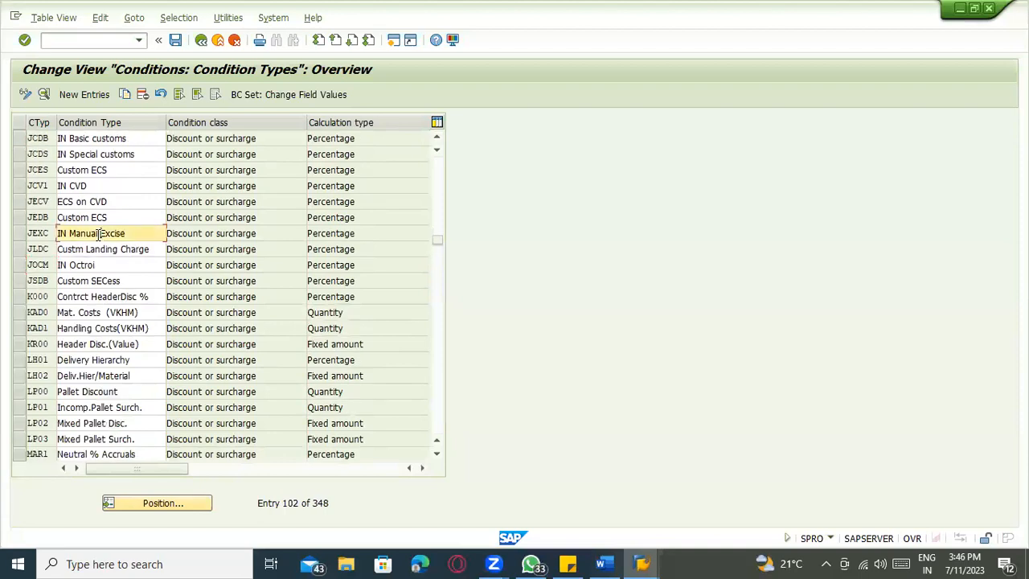
left_click(88, 216)
left_click(97, 202)
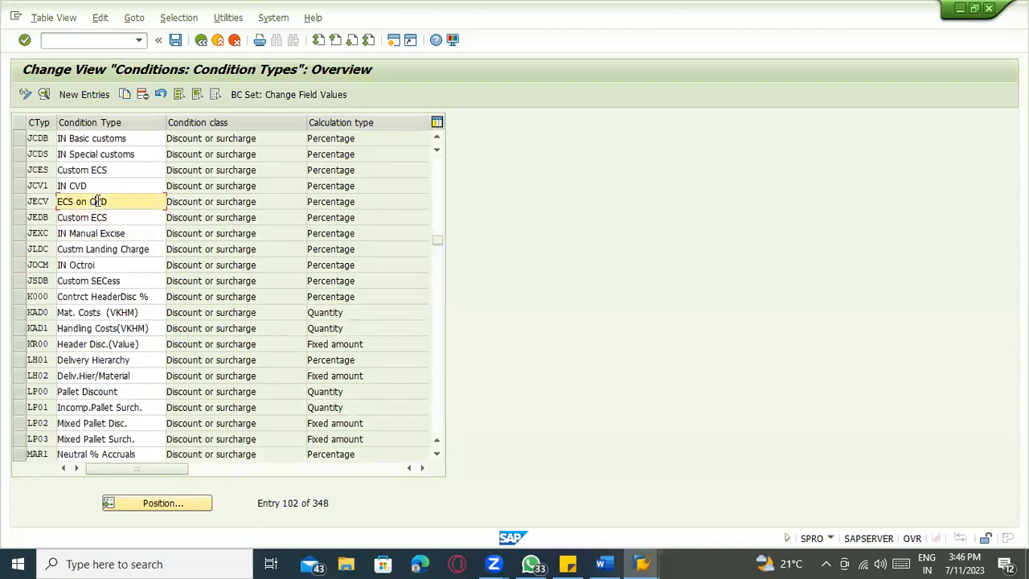
left_click(99, 216)
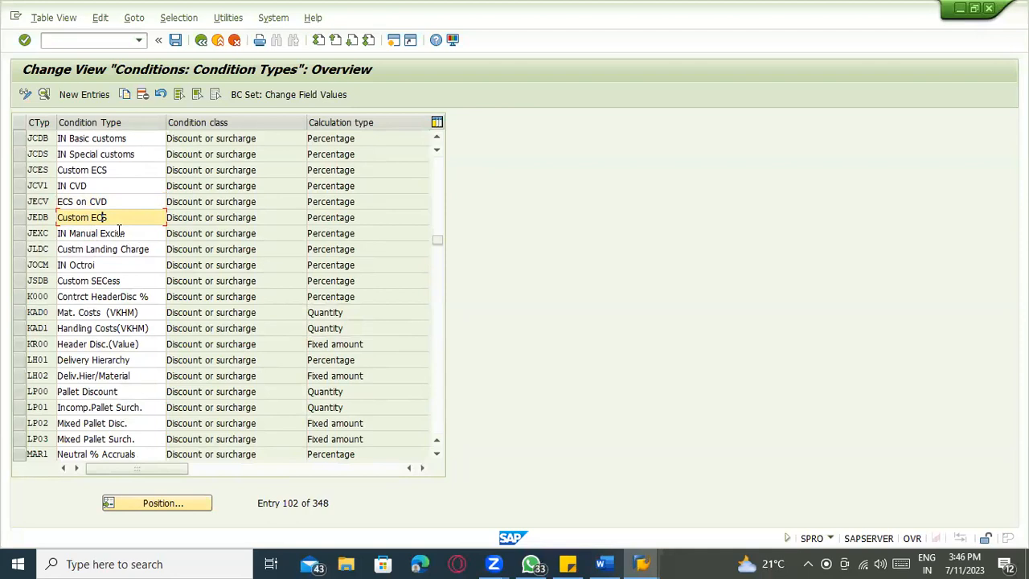
scroll(115, 234, "down", 1)
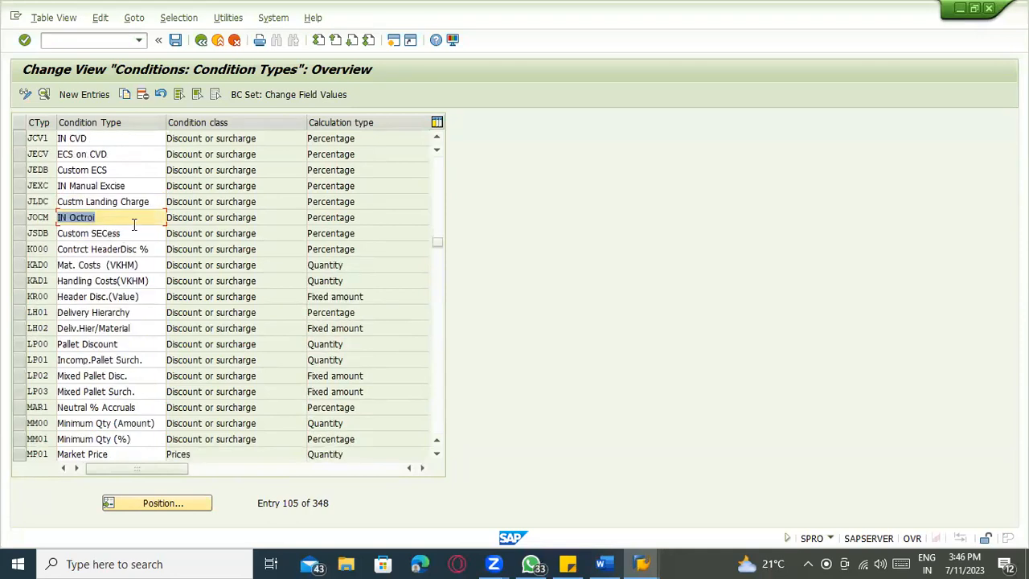
left_click(79, 164)
left_click(79, 156)
scroll(132, 290, "down", 1)
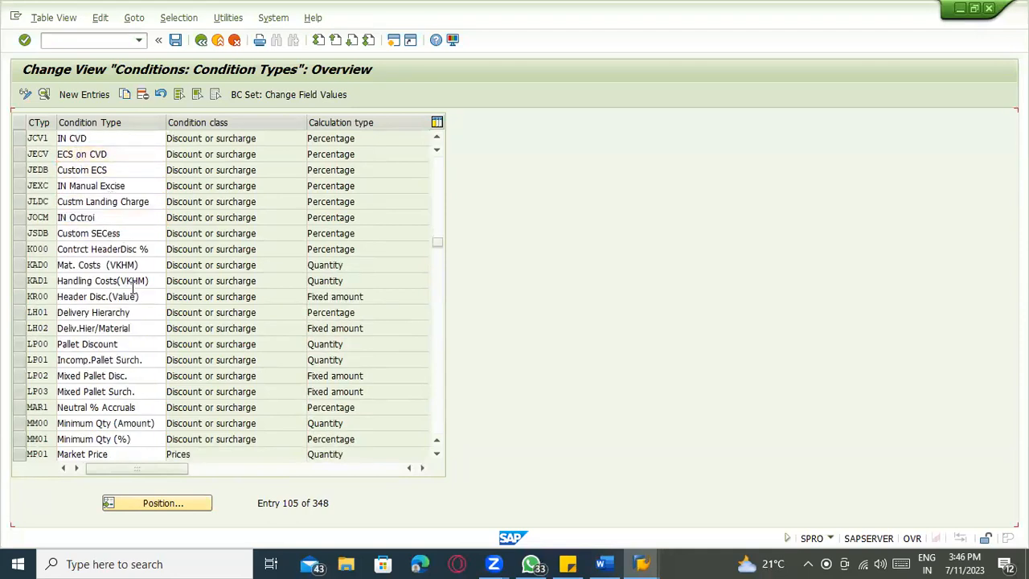
Find the tax condition types in the overview and point out MWST, Input Tax, and MWVS, Input tax manually.
scroll(133, 289, "down", 4)
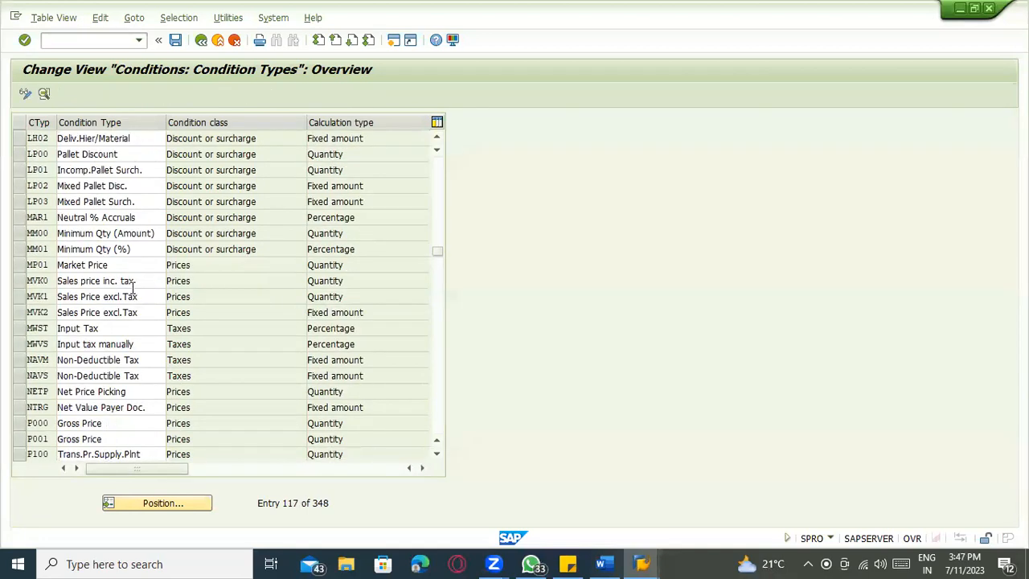
scroll(133, 285, "down", 1)
scroll(98, 278, "down", 1)
left_click(95, 281)
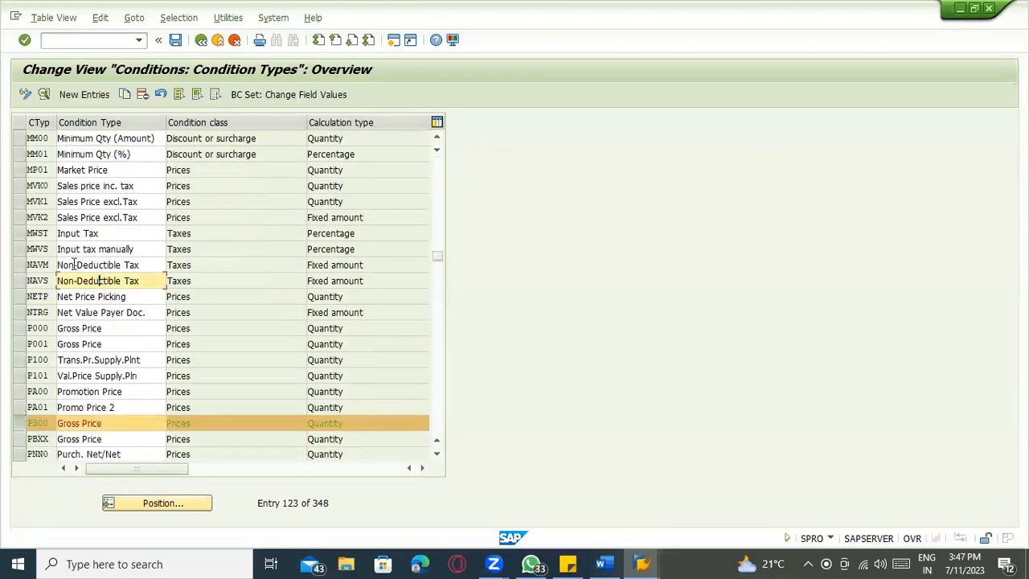
left_click(20, 235)
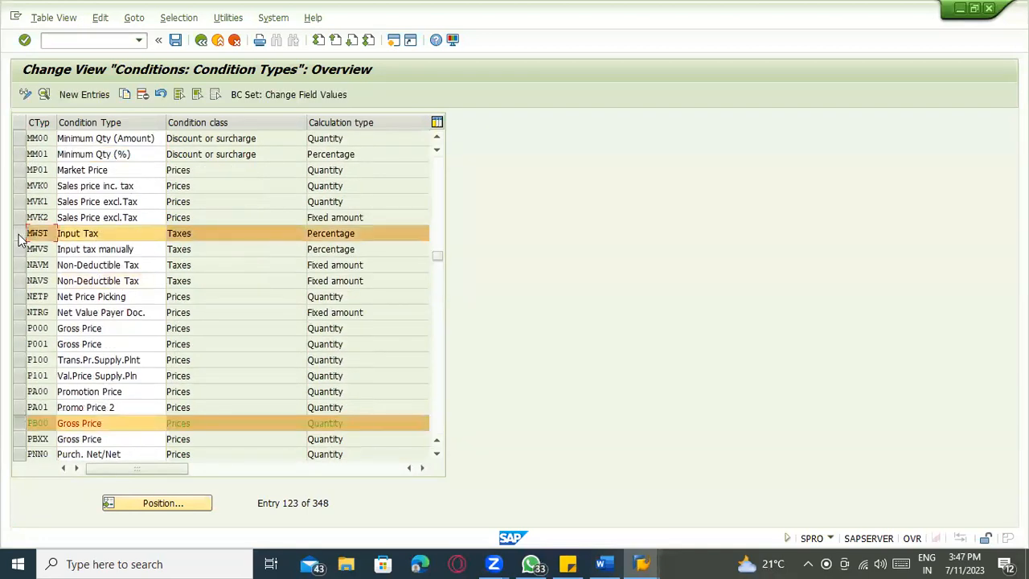
left_click(20, 253)
left_click(20, 234)
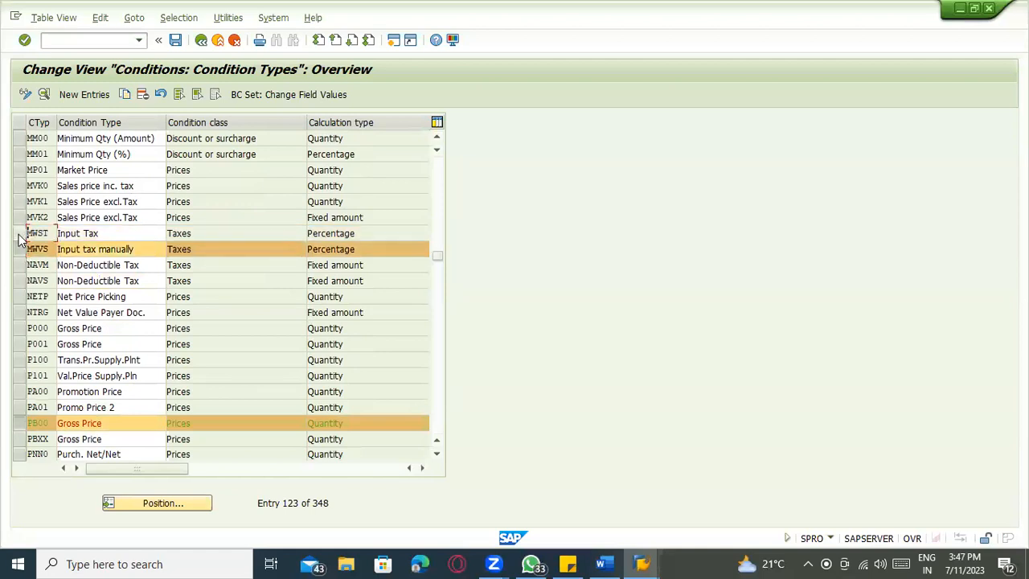
left_click(20, 250)
left_click(21, 236)
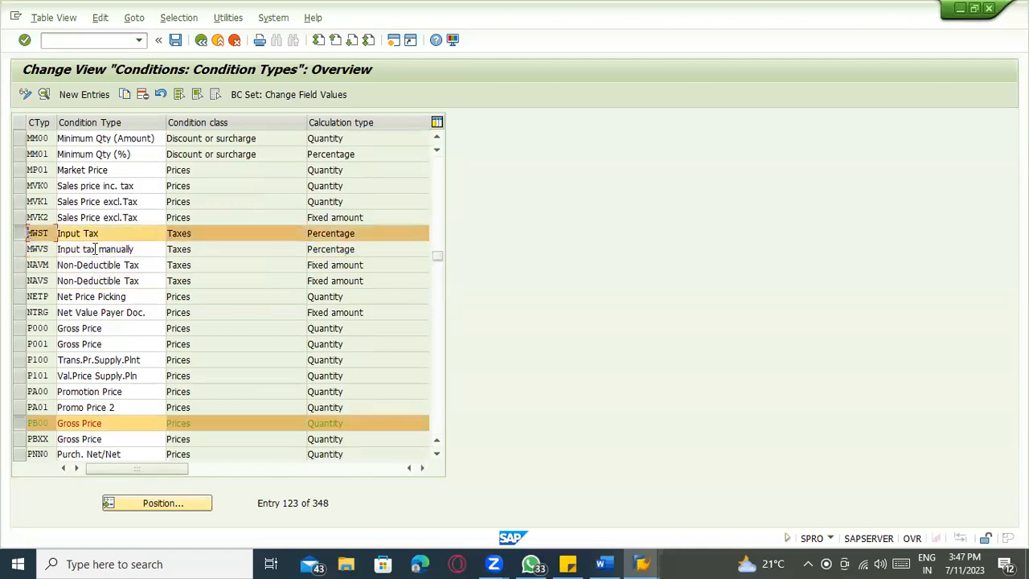
left_click(20, 235)
Browse the overview past the discount, freight and accrual condition types down to the commodity price entries starting with YA.
scroll(123, 294, "down", 1)
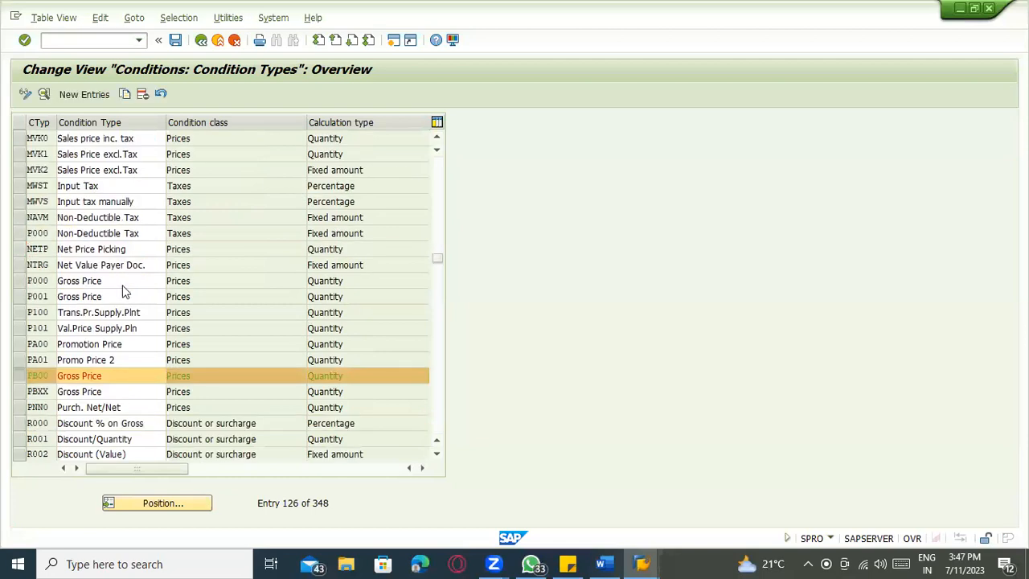
scroll(121, 289, "down", 1)
scroll(120, 326, "down", 3)
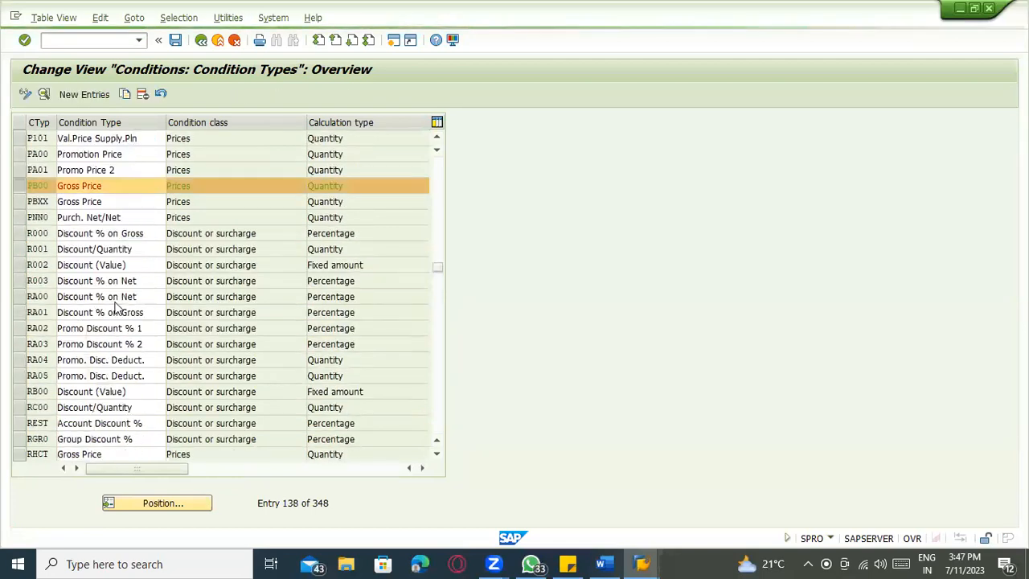
scroll(112, 317, "down", 2)
scroll(111, 316, "down", 6)
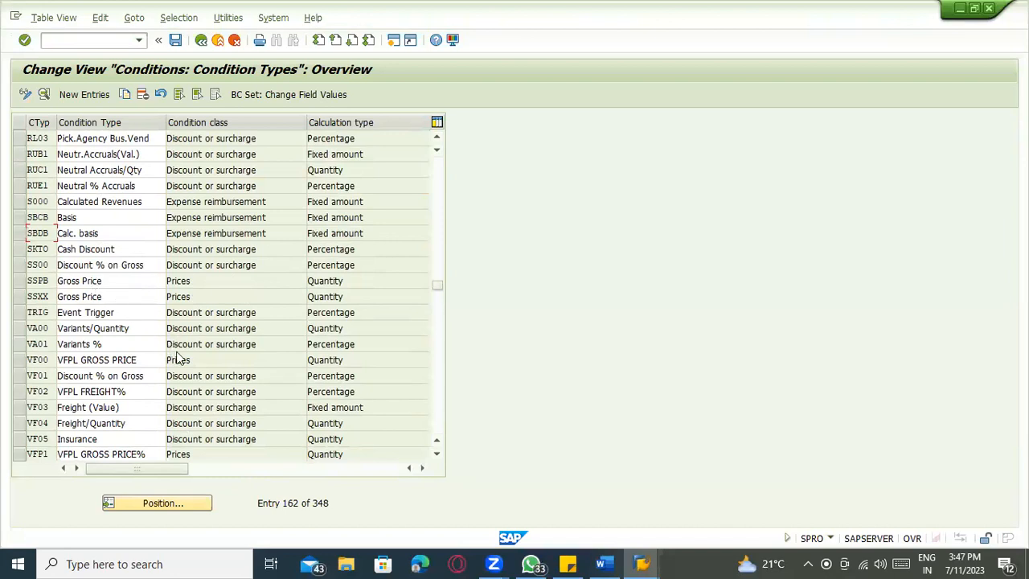
scroll(180, 357, "down", 2)
scroll(179, 349, "down", 9)
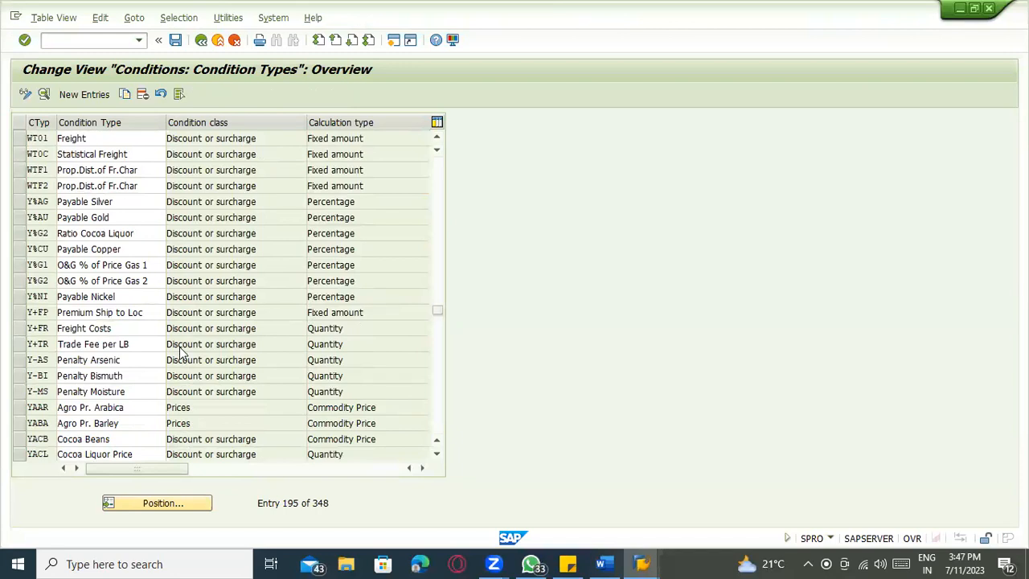
scroll(180, 352, "down", 3)
scroll(180, 350, "down", 5)
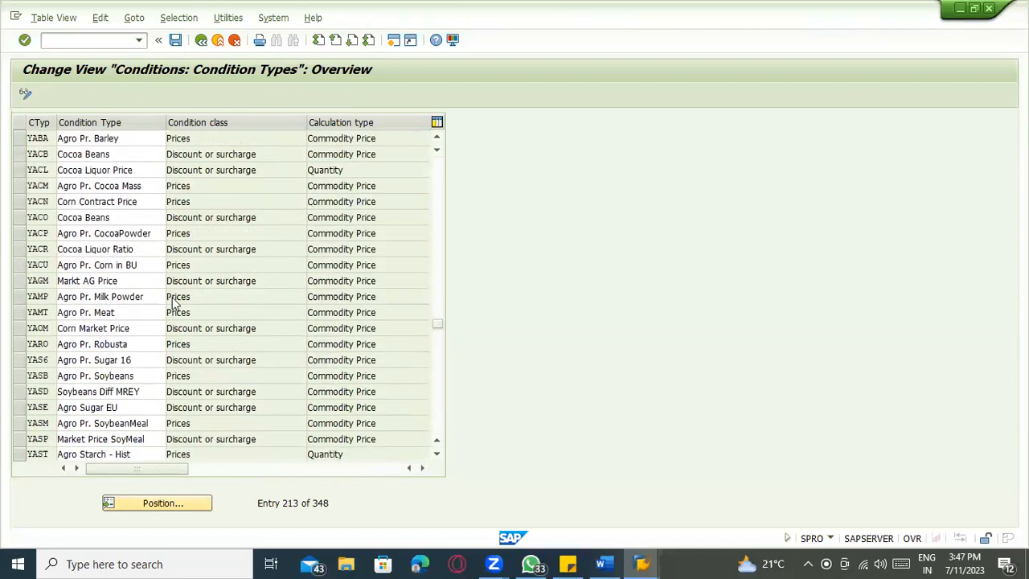
Position the list at condition type PB00 and copy it, entering ZGRS as the new condition type.
left_click(175, 504)
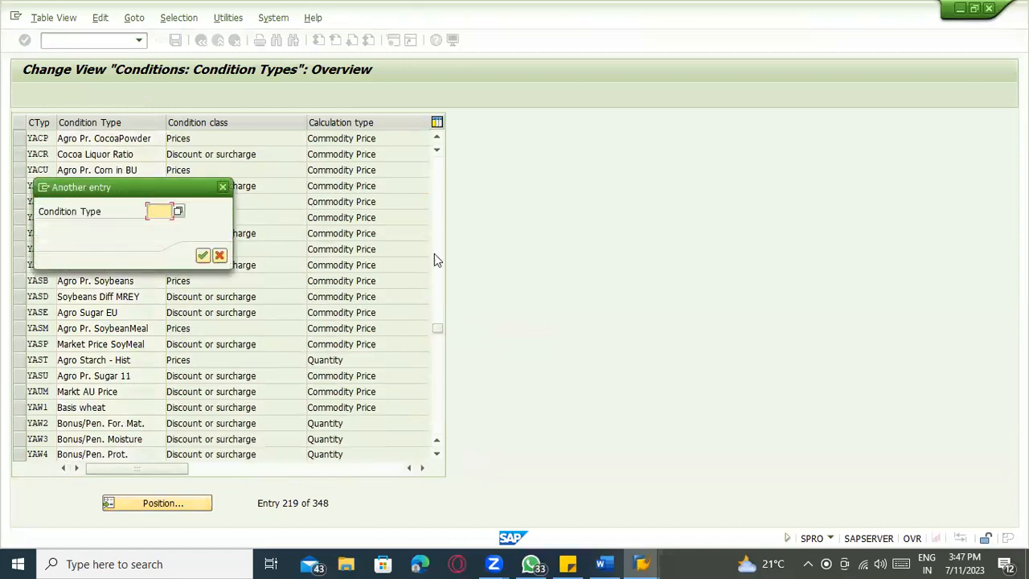
type("PB00")
key("Return")
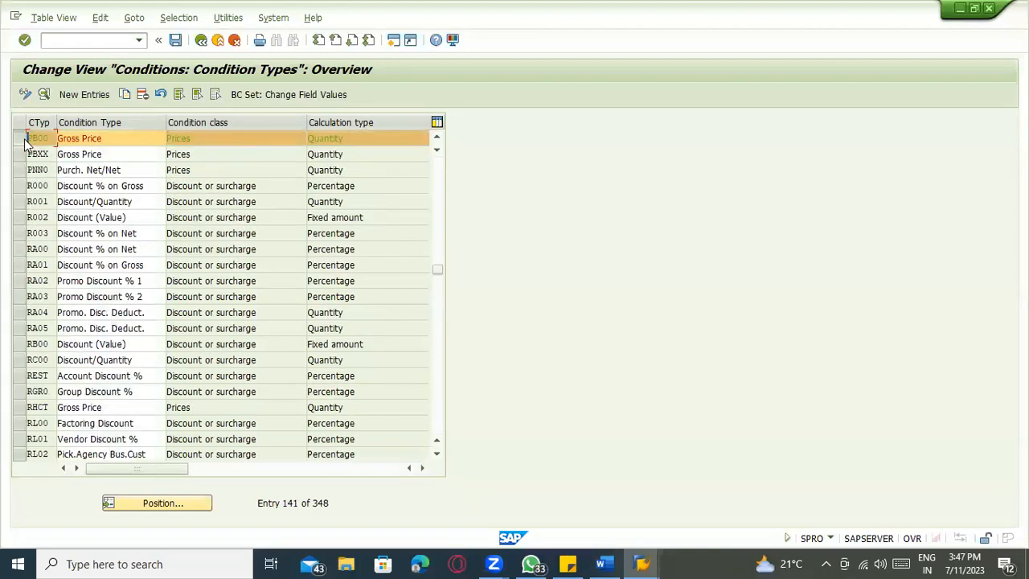
left_click(125, 95)
key("BackSpace")
type("Z")
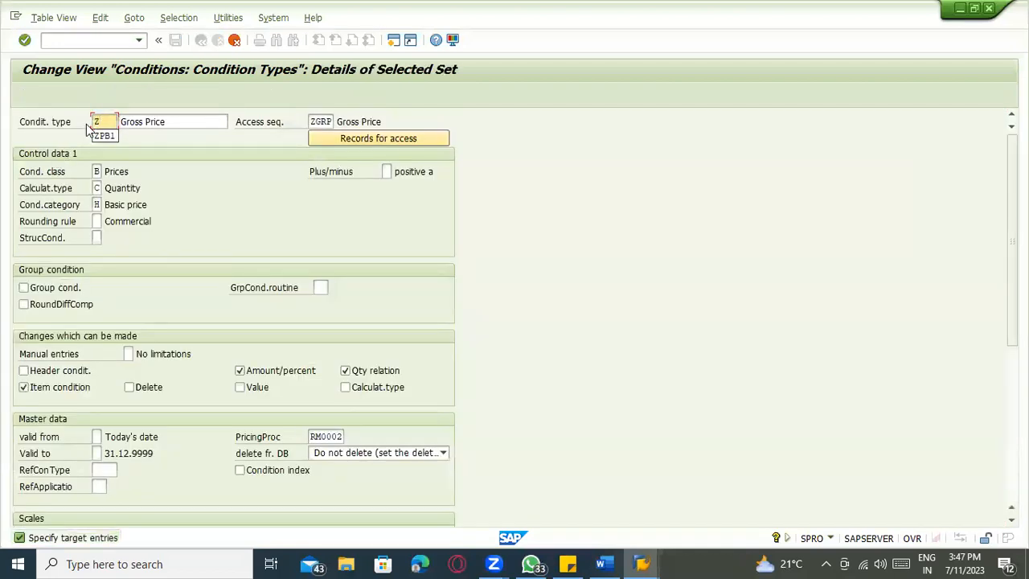
type("F")
type("RS")
key("Tab")
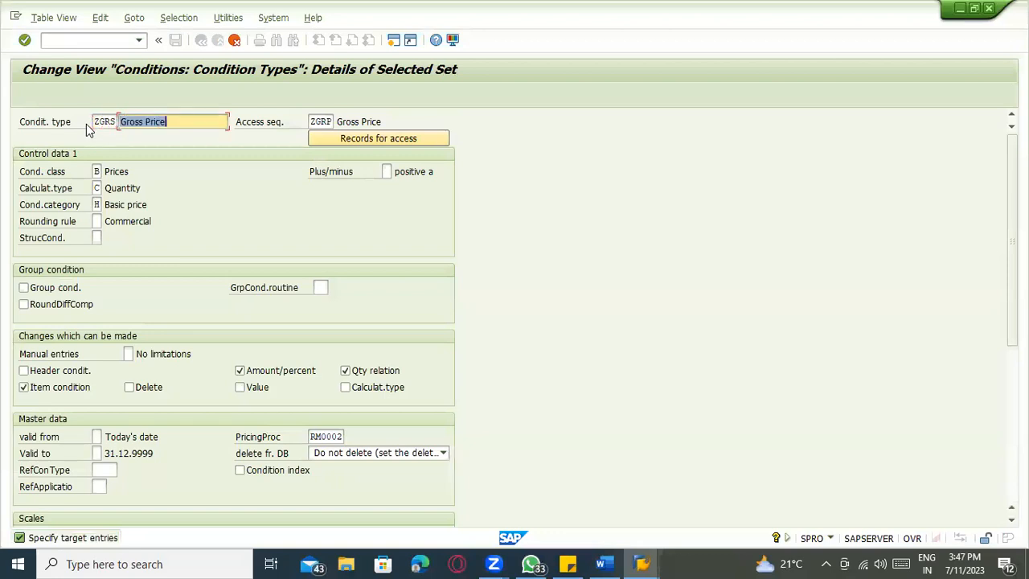
Extend the new condition type's description to "Gross Price-Automati" and select its access sequence entry.
left_click(180, 122)
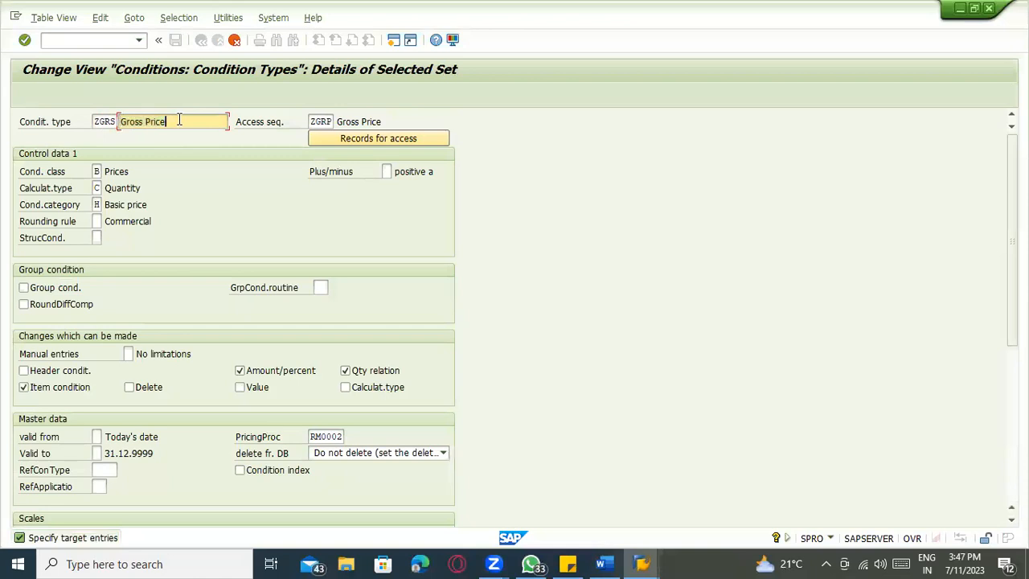
type("-Automati")
double_click(315, 122)
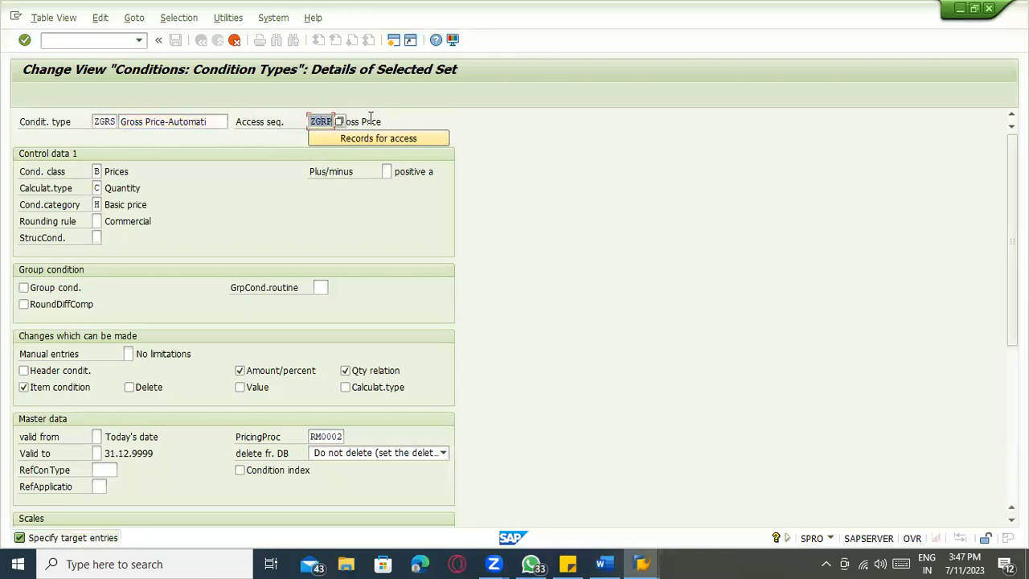
Review the condition class, calculation type, condition category and pricing procedure of condition type ZGRS.
left_click(96, 172)
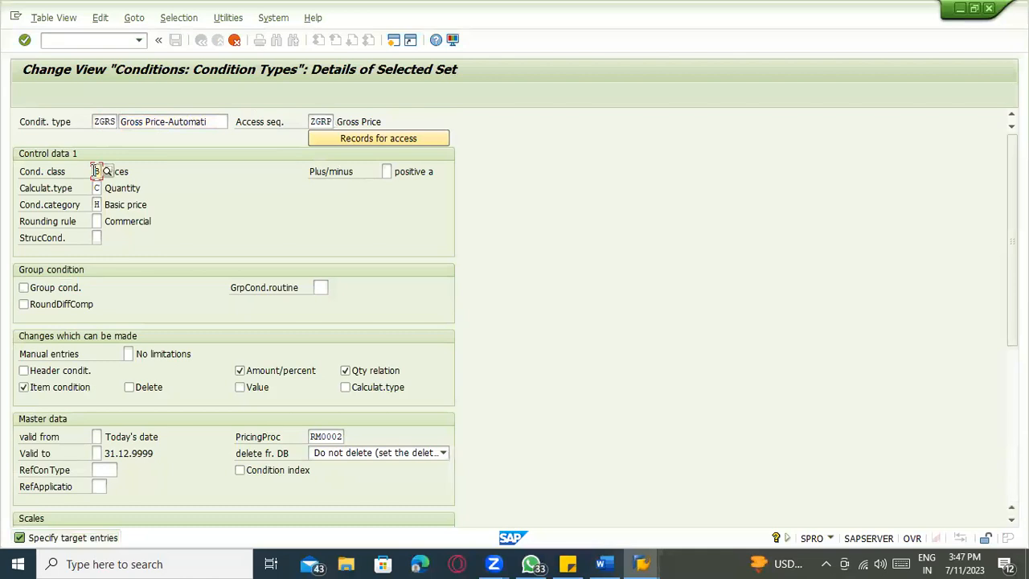
left_click(135, 120)
left_click(96, 171)
left_click(158, 188)
left_click(97, 188)
left_click(136, 186)
left_click(98, 204)
scroll(161, 286, "down", 4)
scroll(291, 385, "down", 2)
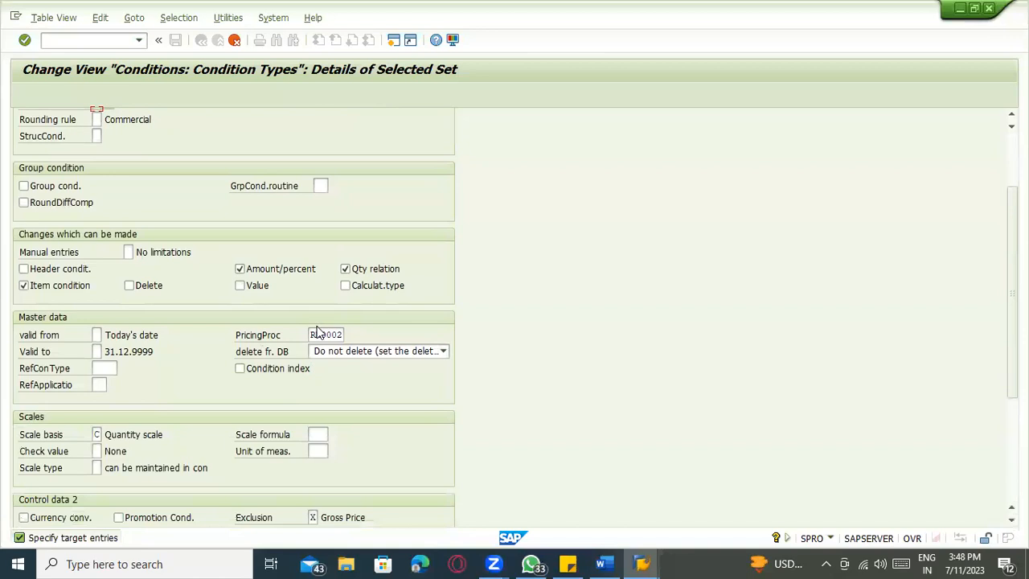
left_click_drag(310, 335, 358, 334)
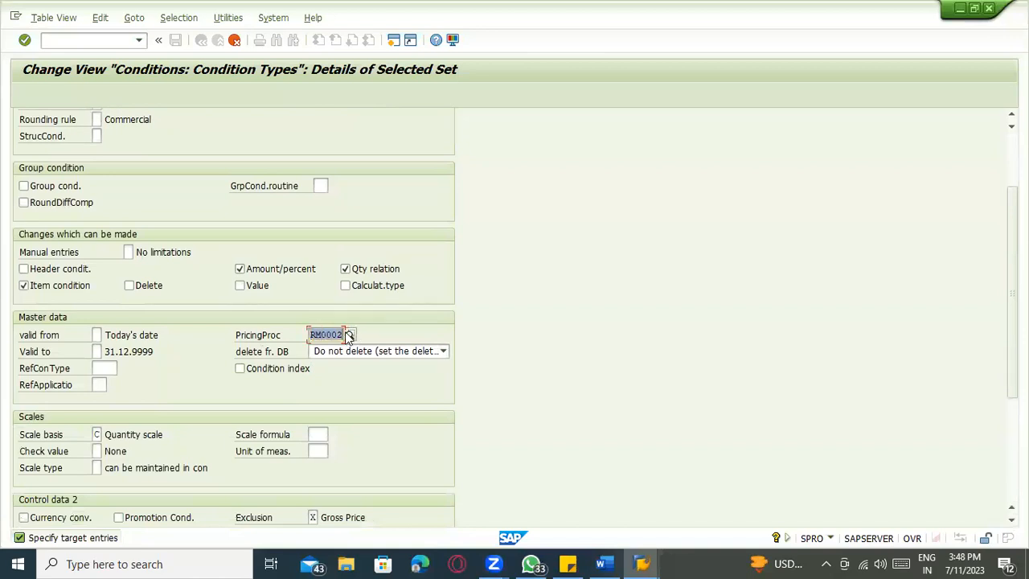
Confirm the copied condition type ZGRS and save it to the customizing request.
left_click(259, 186)
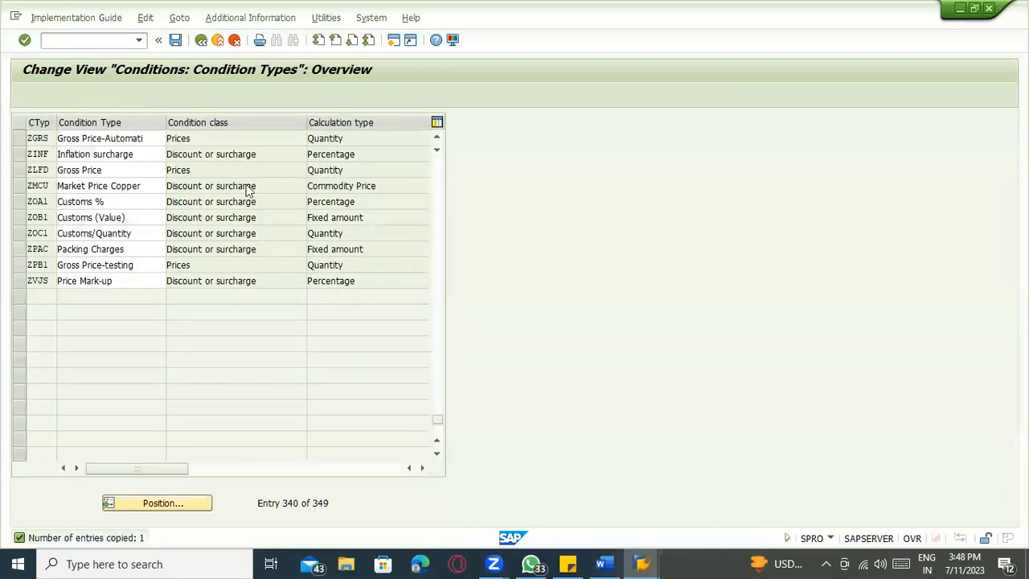
left_click(175, 42)
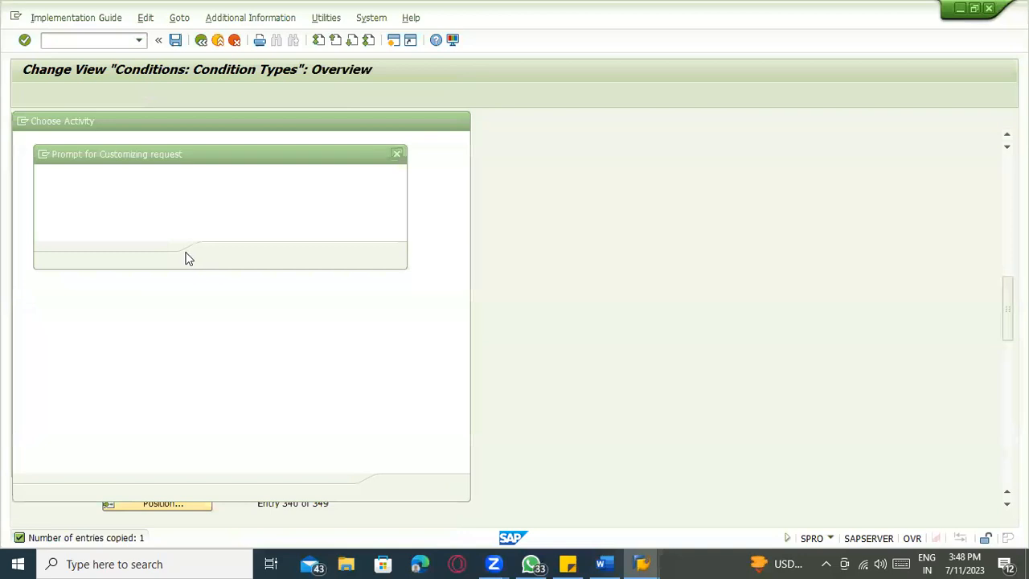
left_click(222, 256)
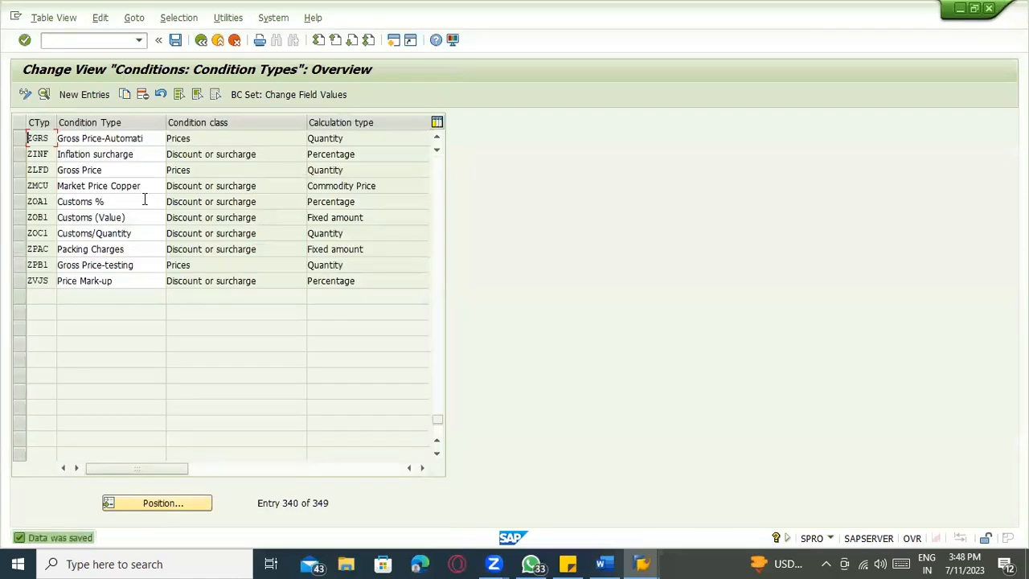
Position the condition types list at PBXX and select the PBXX Gross Price entry.
left_click(145, 503)
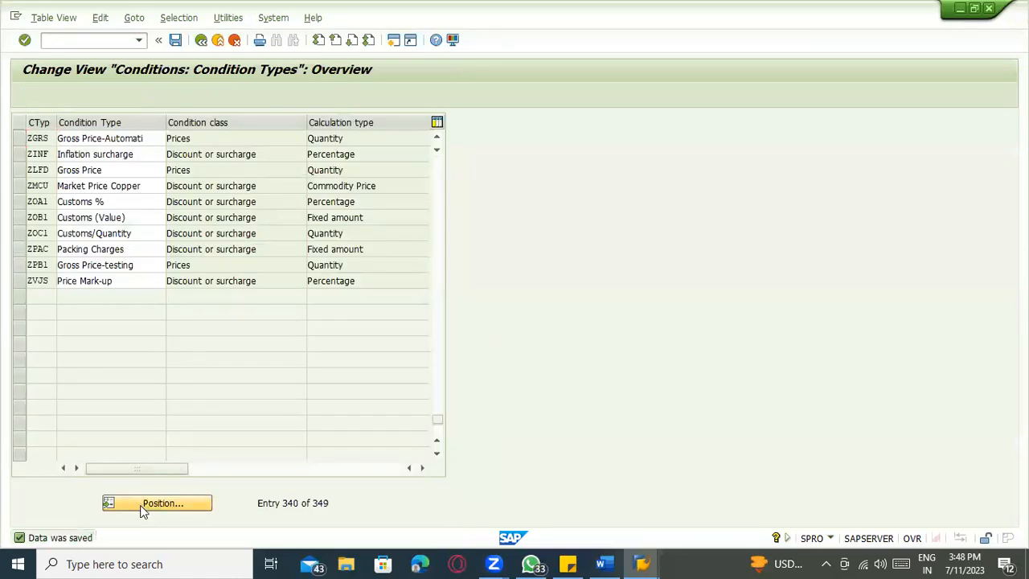
key("Escape")
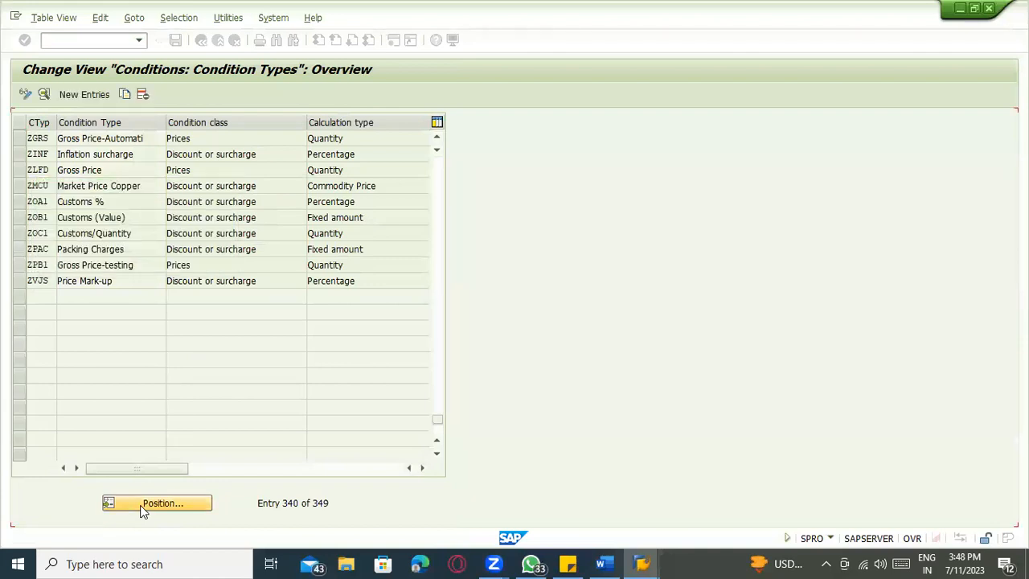
left_click(145, 505)
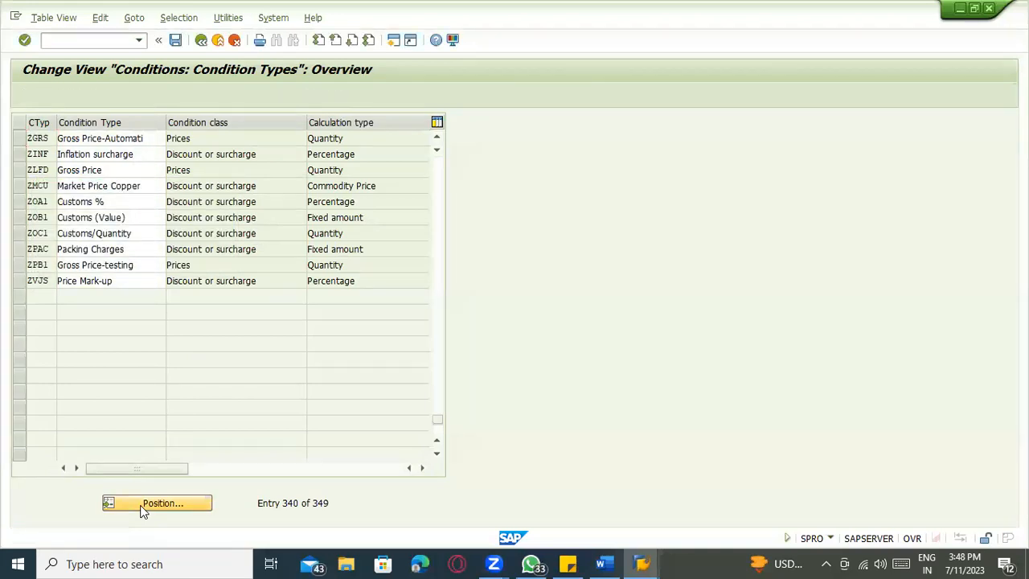
type("PB")
type("00")
key("Return")
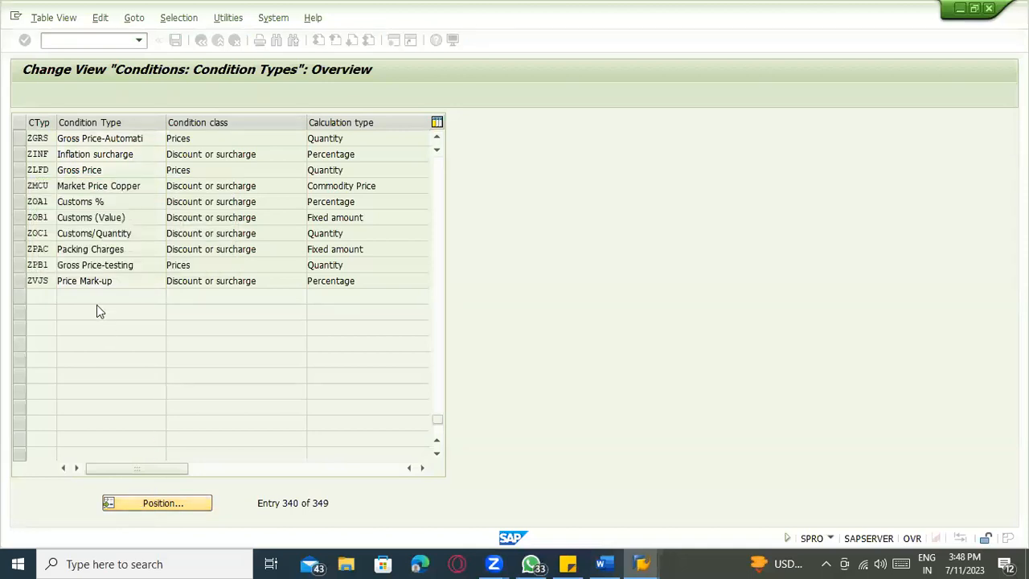
left_click(83, 138)
left_click(19, 139)
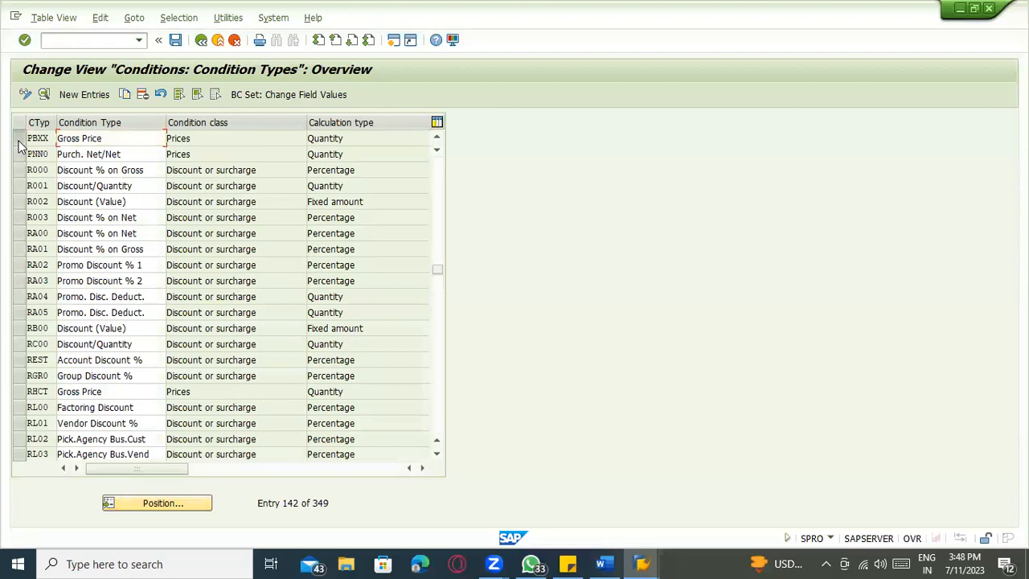
Copy the selected entry as condition type ZGRX with the description Gross Price-Manually, and save it.
left_click(126, 95)
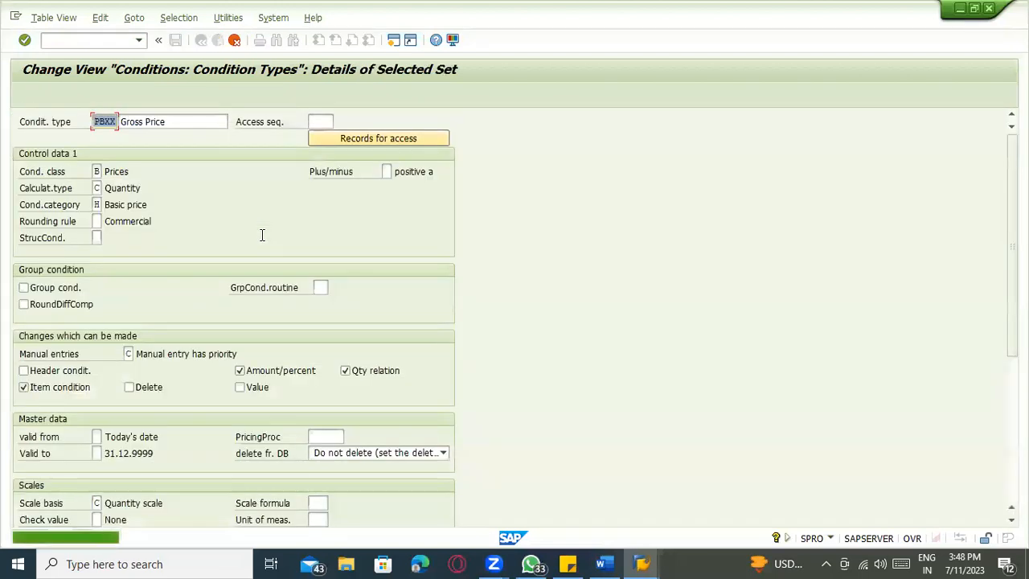
type("ZGRX")
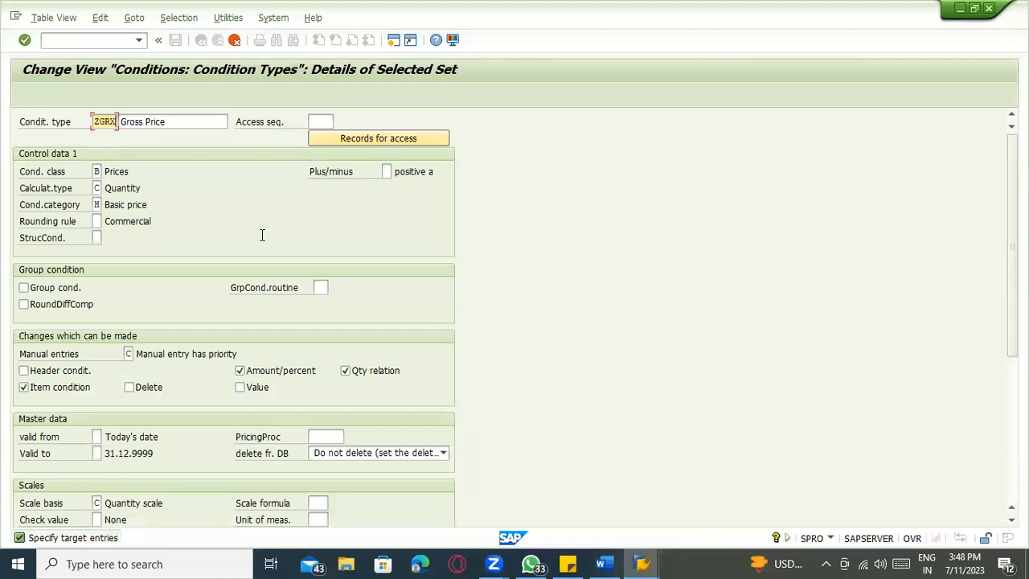
left_click(168, 109)
left_click(179, 121)
type("-Manually")
key("Return")
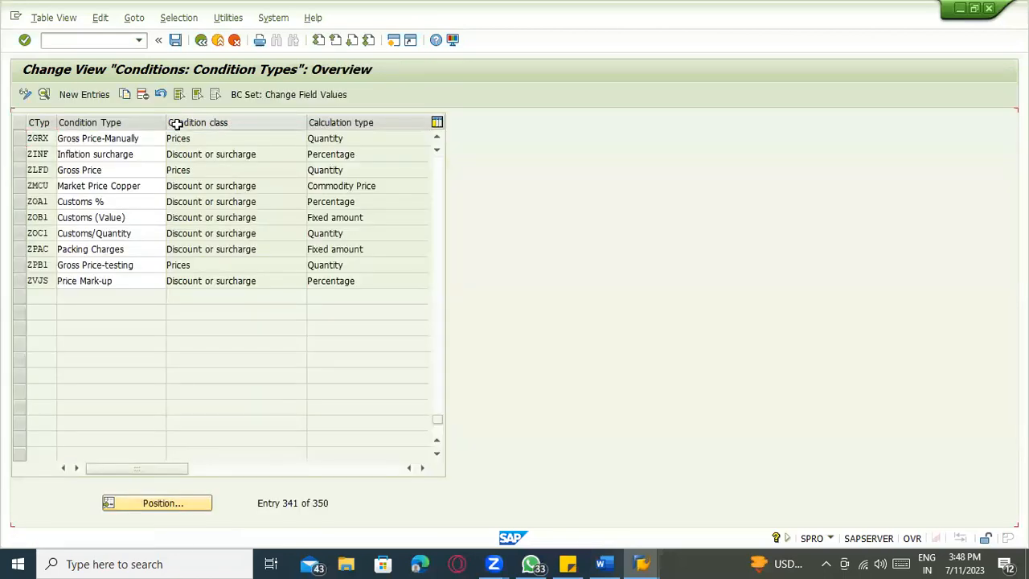
key("ctrl+s")
Open the details of condition type ZGRX and examine its manual entries setting.
double_click(123, 139)
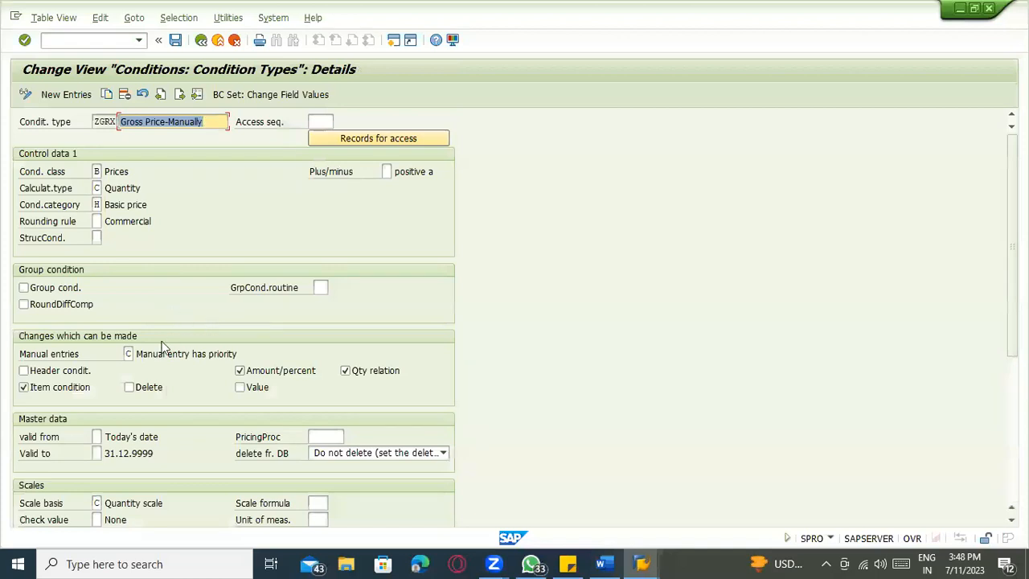
left_click_drag(137, 353, 246, 356)
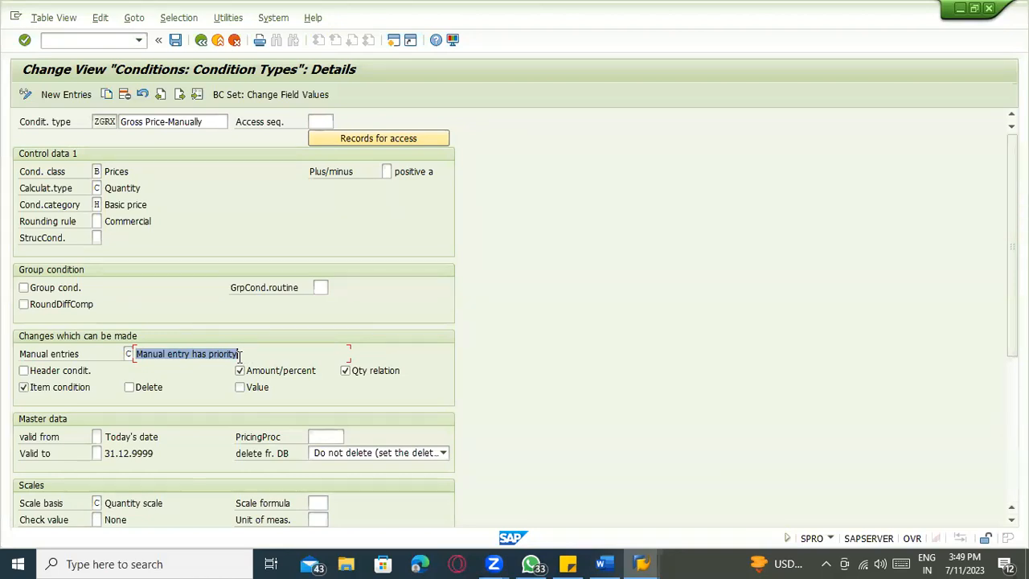
left_click(209, 354)
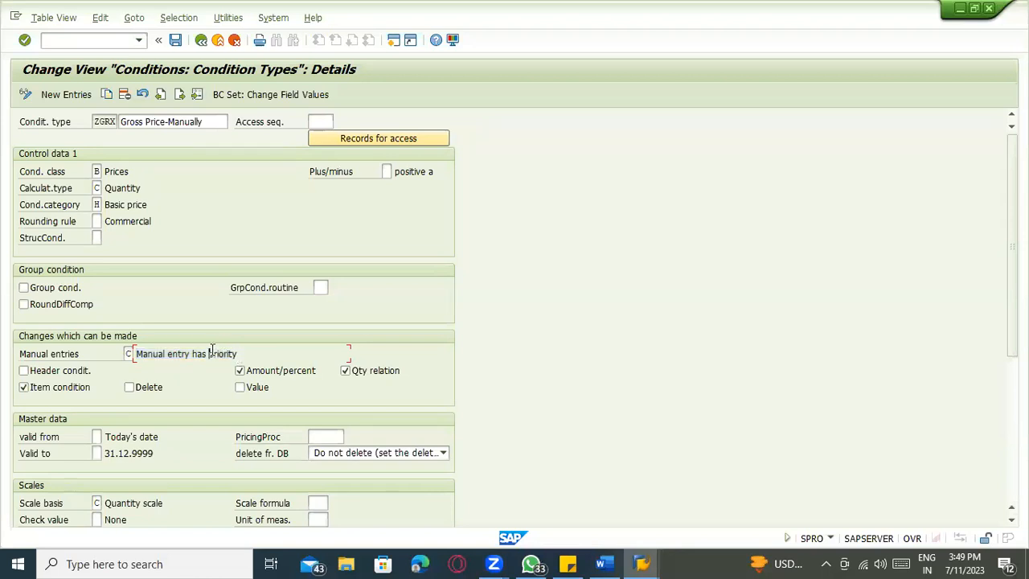
left_click_drag(239, 353, 131, 355)
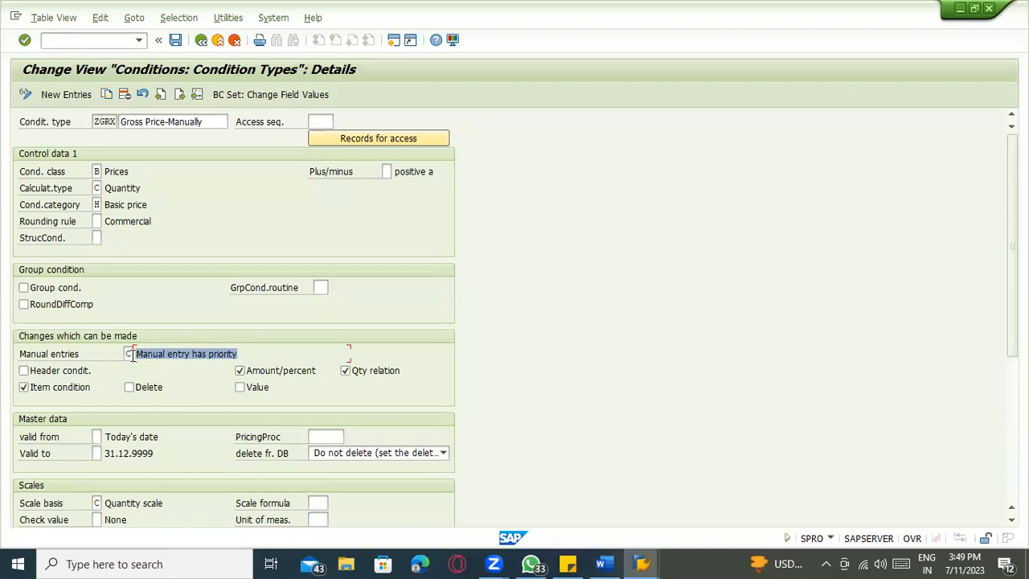
left_click(152, 354)
left_click_drag(239, 353, 134, 353)
left_click(136, 353)
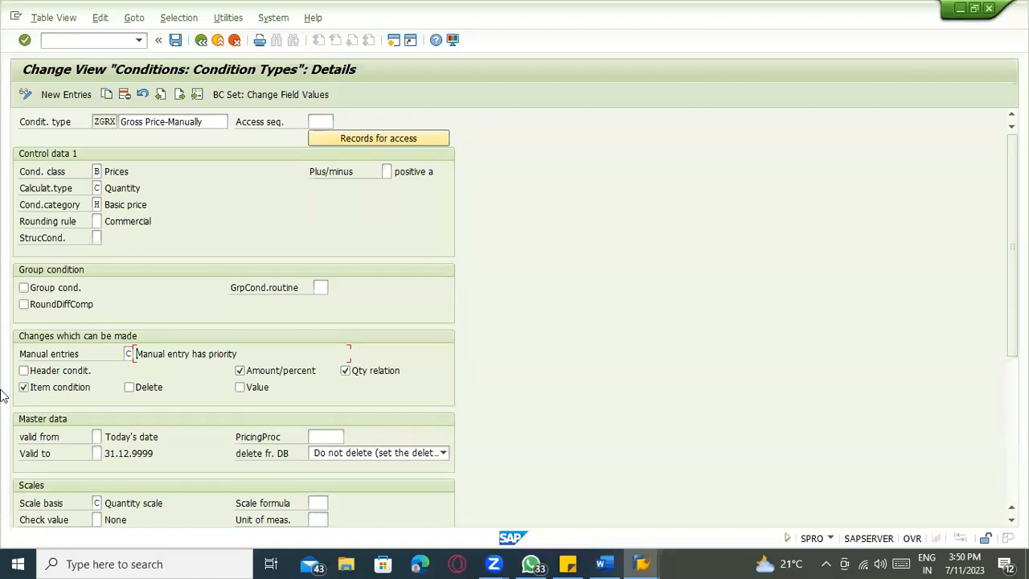
View the possible values for manual entries and close the list without changing the setting.
left_click(145, 354)
left_click(95, 183)
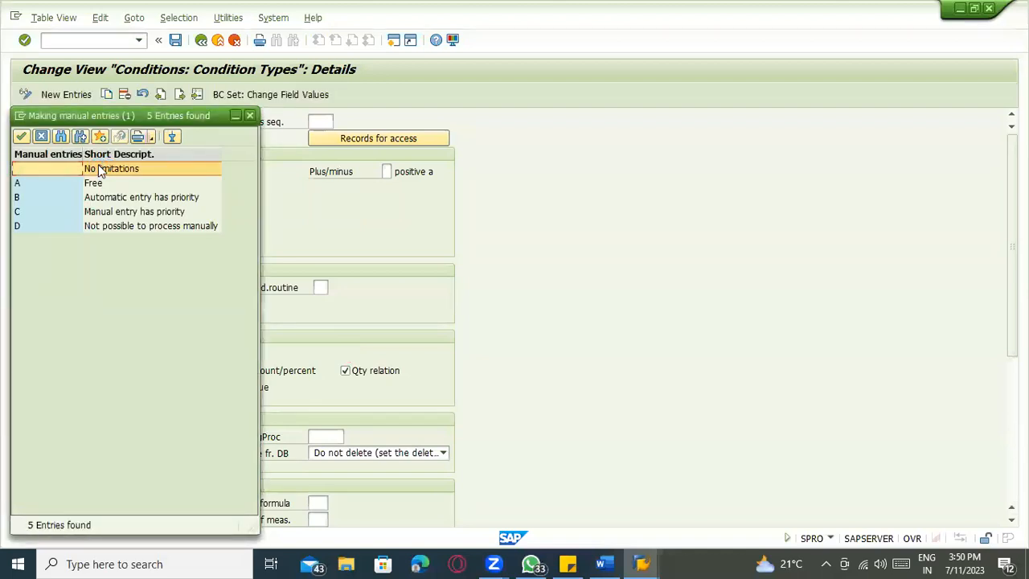
left_click(251, 116)
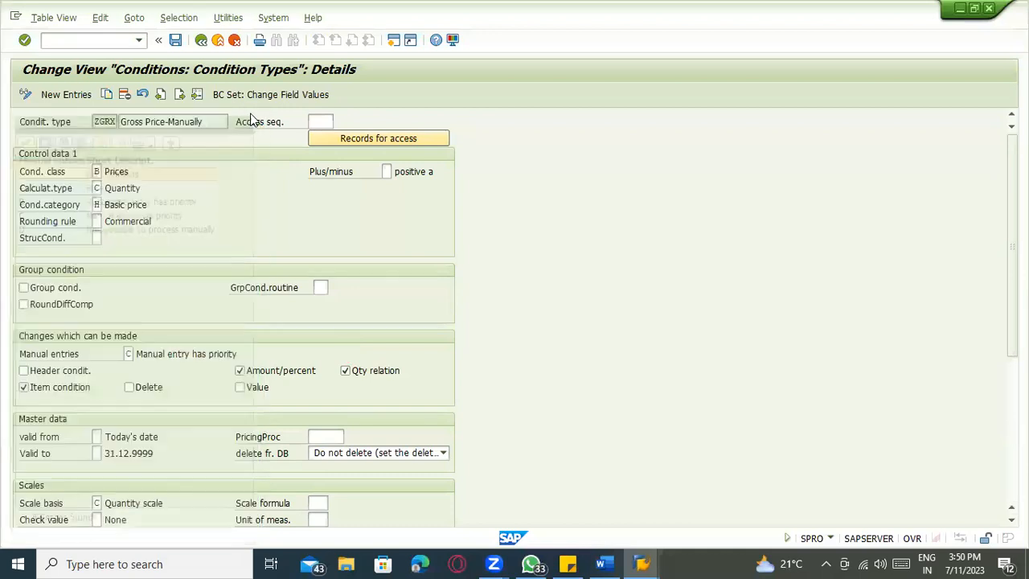
Check the access sequence, manual entries and pricing procedure fields of ZGRX, and return to the condition types overview.
left_click(321, 121)
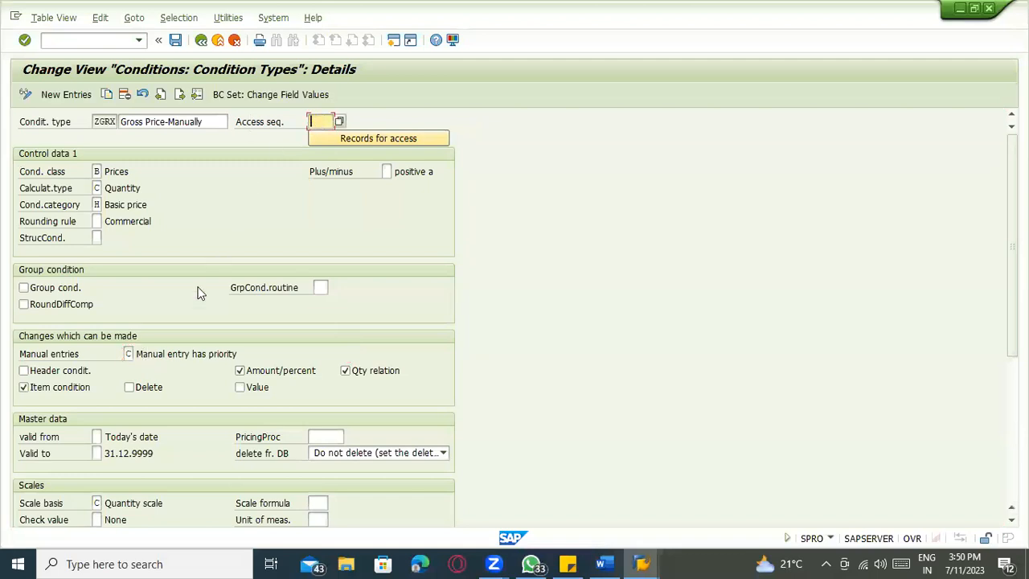
left_click_drag(140, 357, 244, 358)
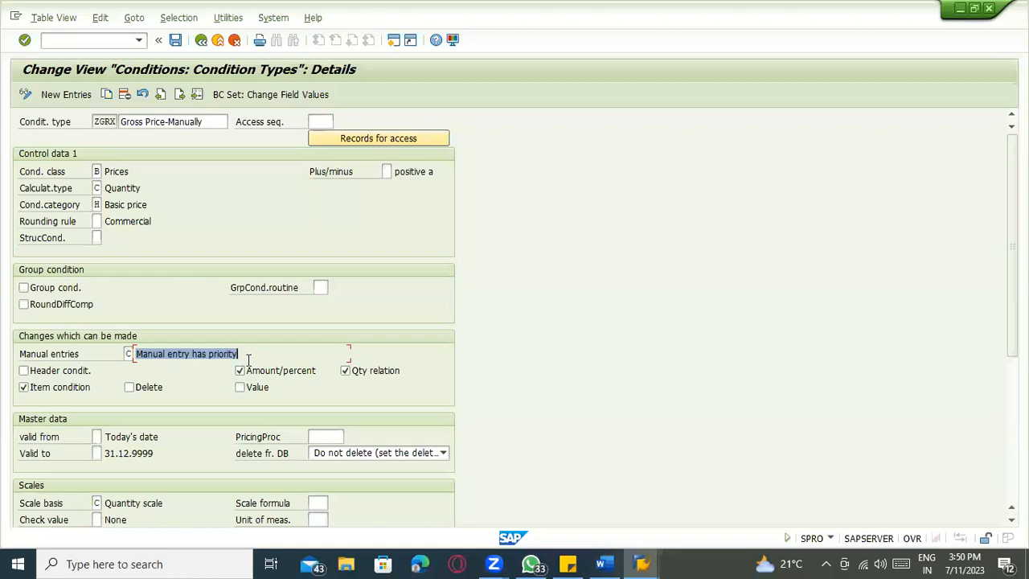
left_click(182, 359)
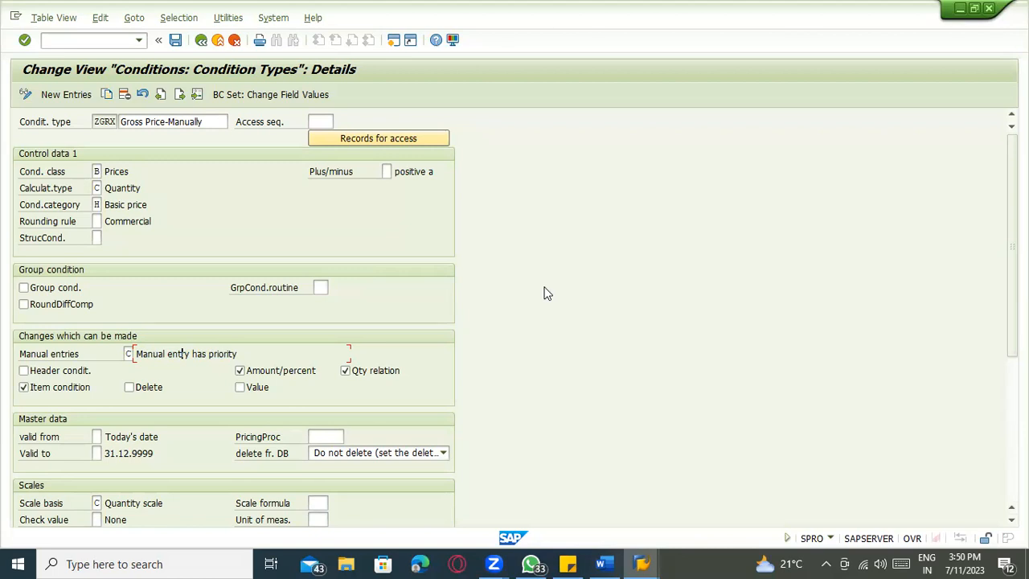
scroll(544, 292, "down", 3)
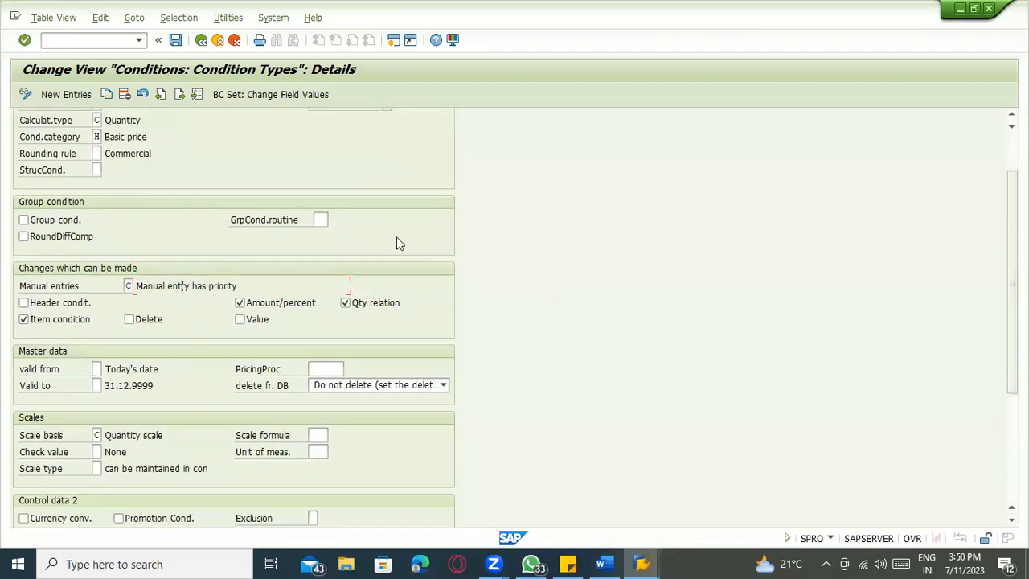
left_click(319, 367)
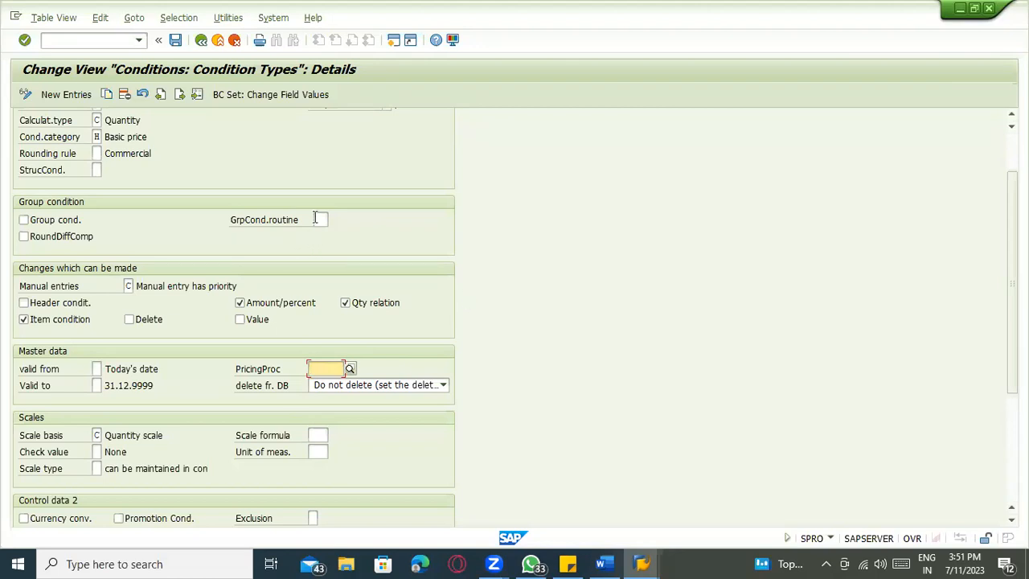
left_click(201, 39)
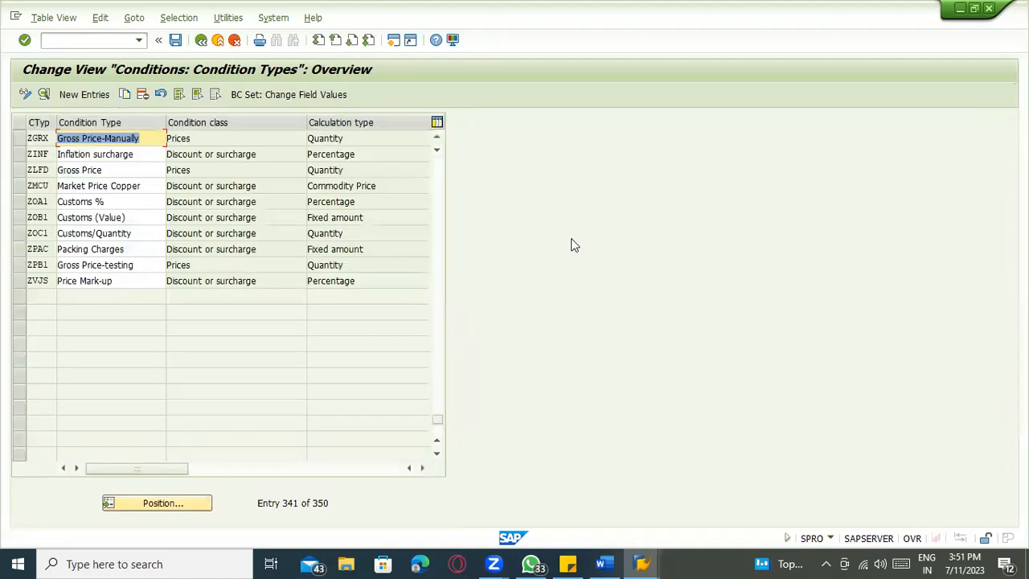
Browse the condition types overview in search of the discount condition type.
double_click(532, 240)
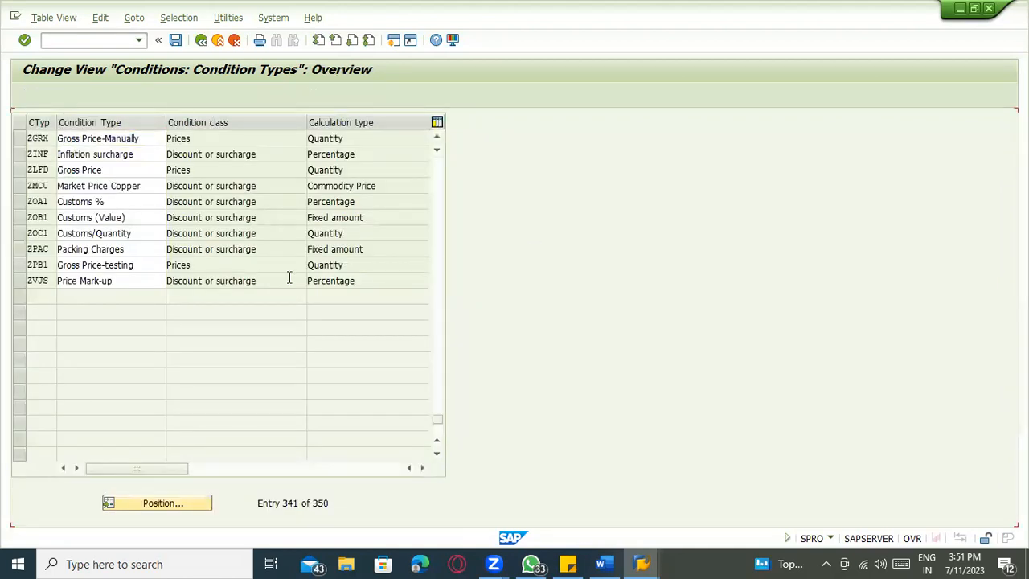
left_click(179, 497)
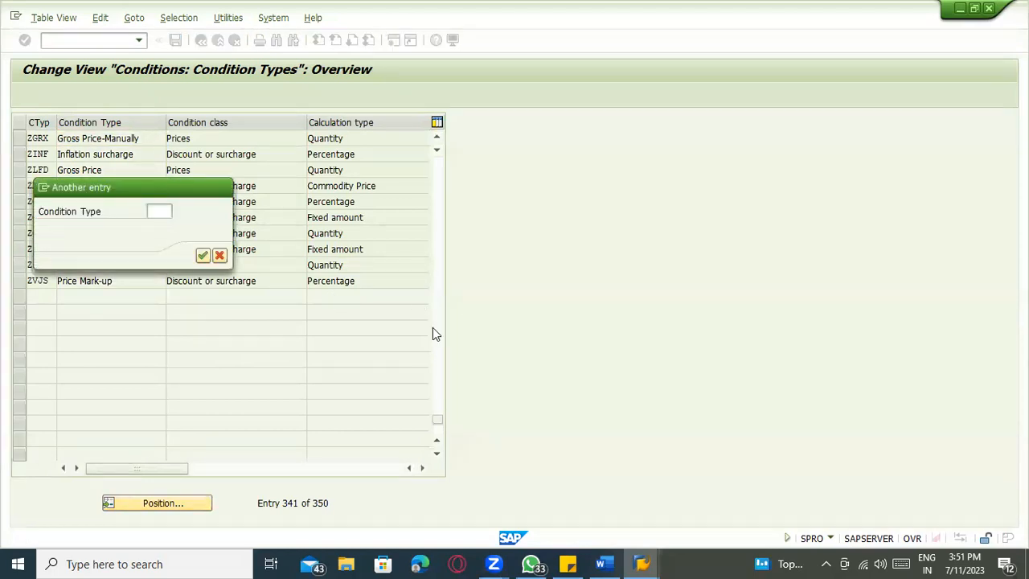
key("Escape")
left_click_drag(440, 421, 457, 125)
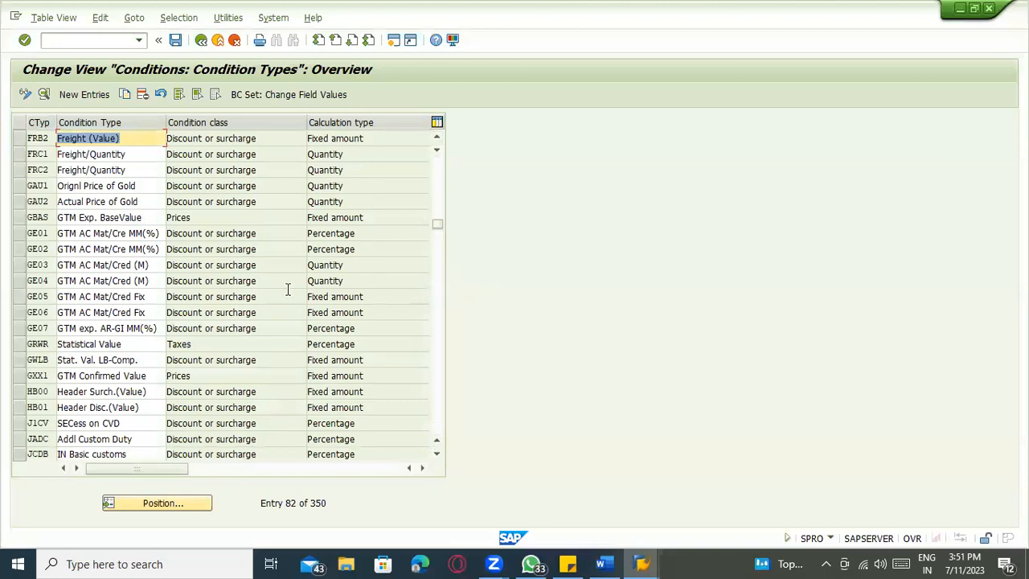
scroll(144, 278, "up", 7)
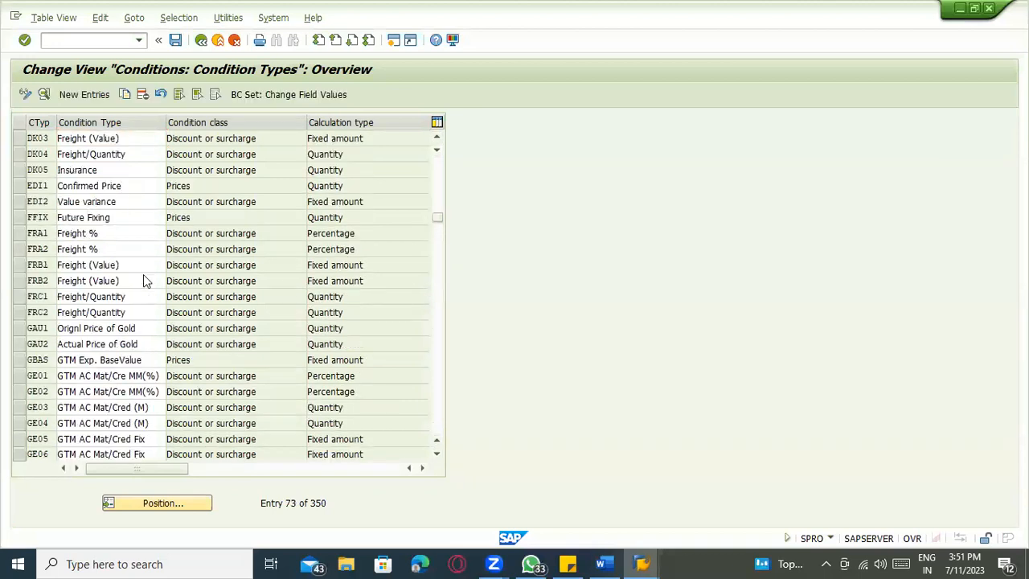
scroll(147, 281, "up", 6)
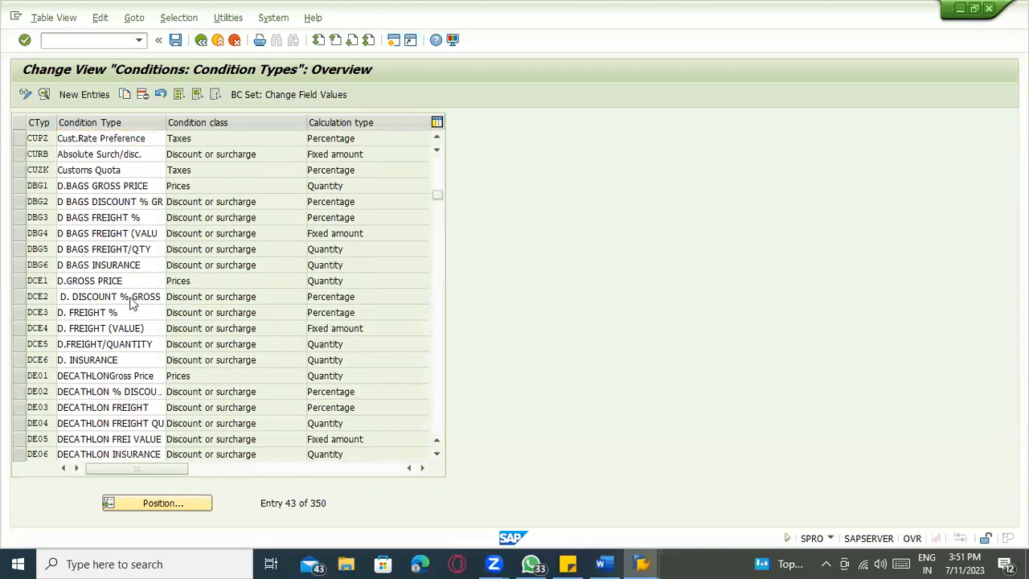
scroll(133, 301, "down", 1)
scroll(93, 313, "down", 3)
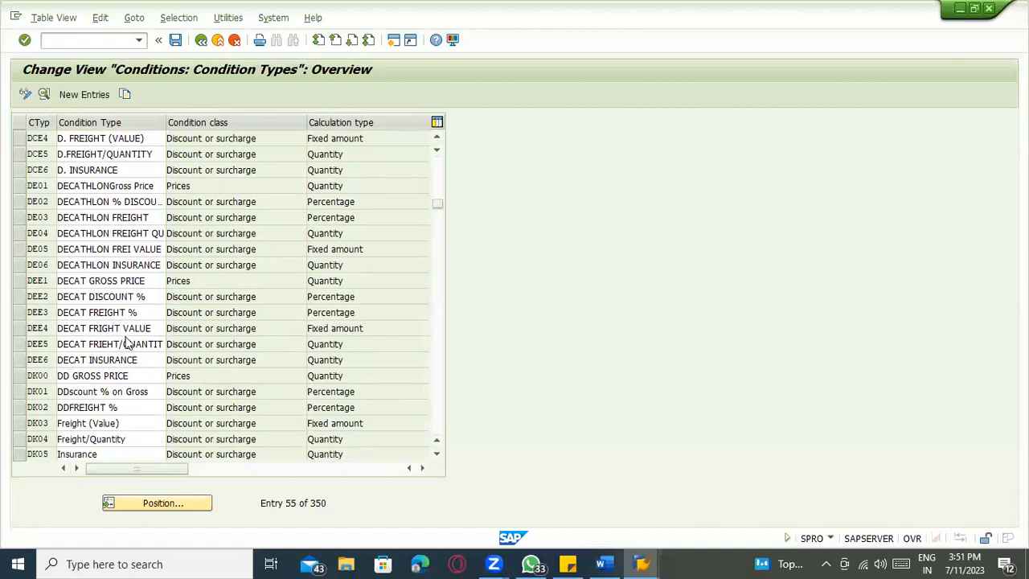
scroll(156, 508, "down", 3)
Go to condition type R000 in the overview and look through the discount condition types that follow it.
left_click(160, 503)
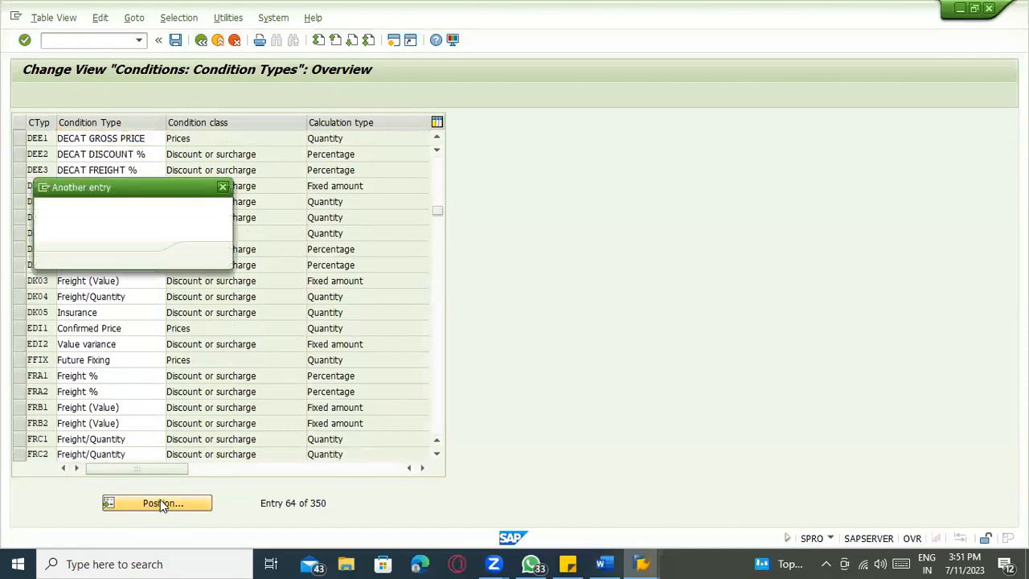
type("r000")
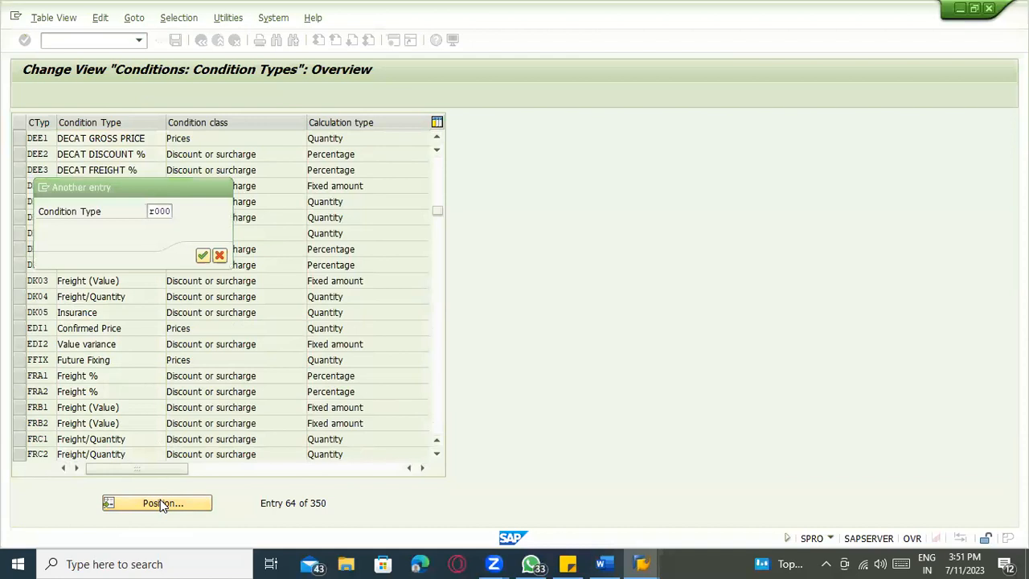
key("Return")
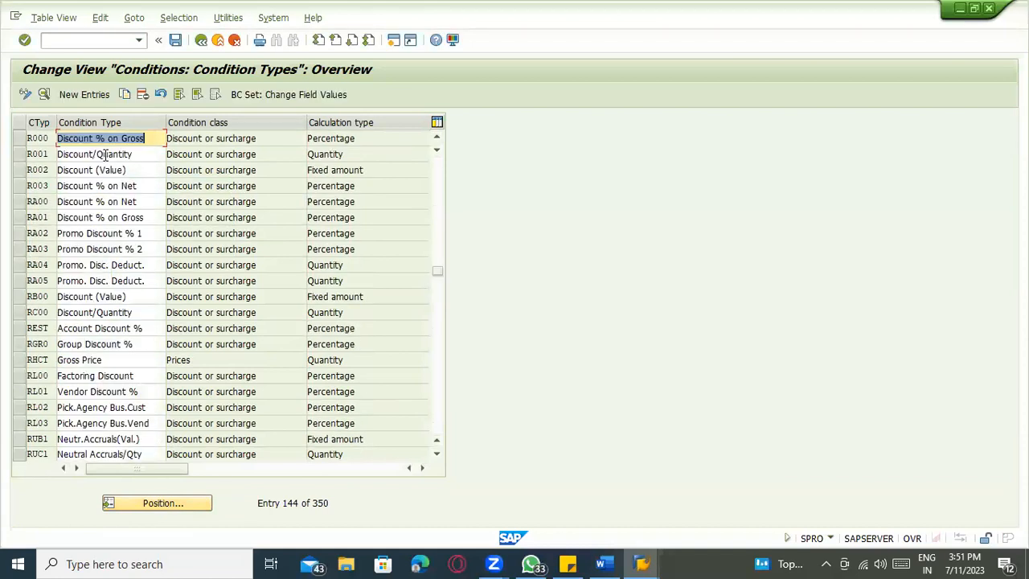
left_click(110, 154)
left_click(119, 170)
left_click(119, 187)
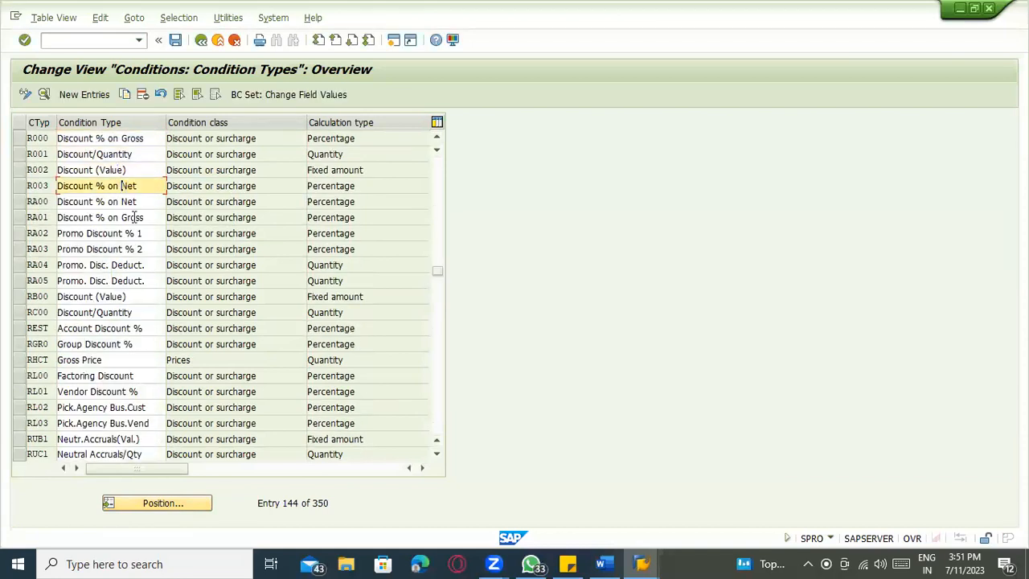
left_click(134, 201)
left_click(139, 250)
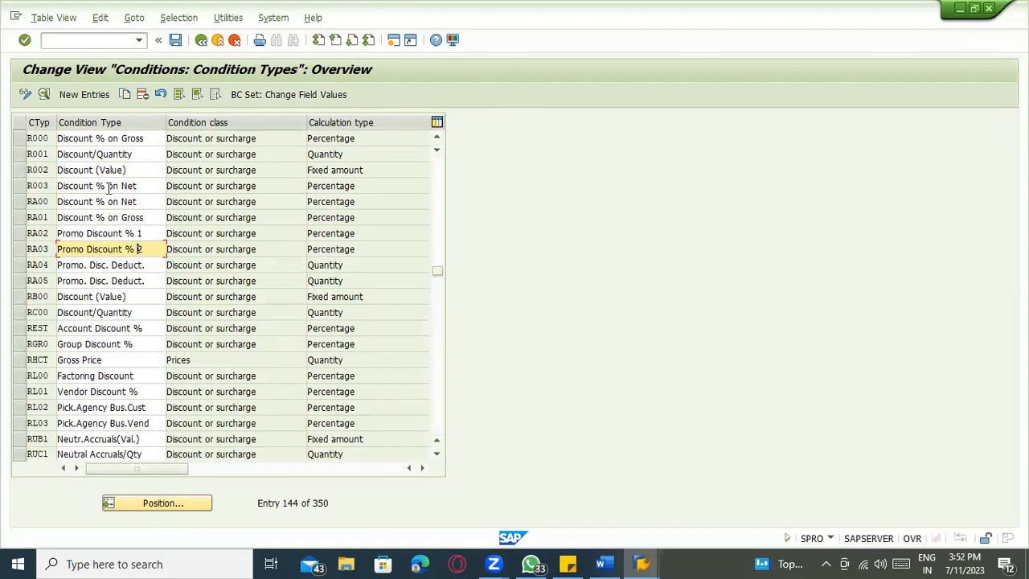
Return to the implementation guide, switch to the Word notes and review the list of condition types from PB00 to FRC1.
left_click(201, 40)
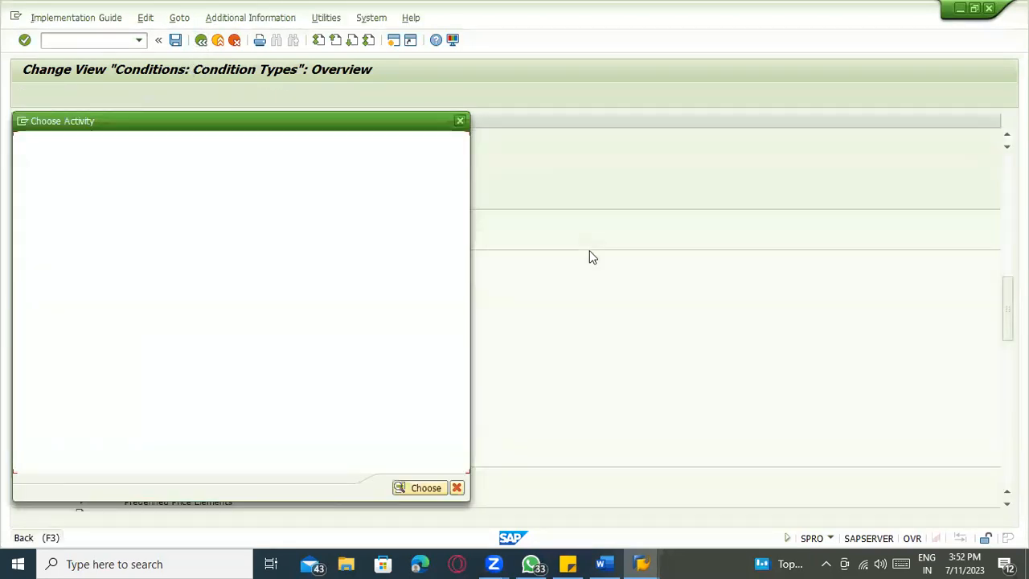
key("Escape")
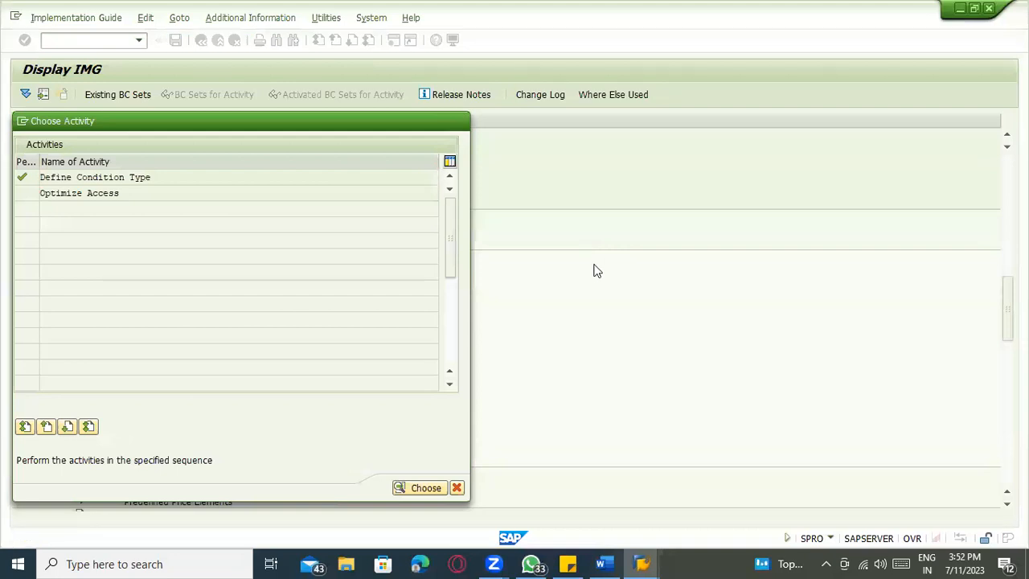
left_click(604, 563)
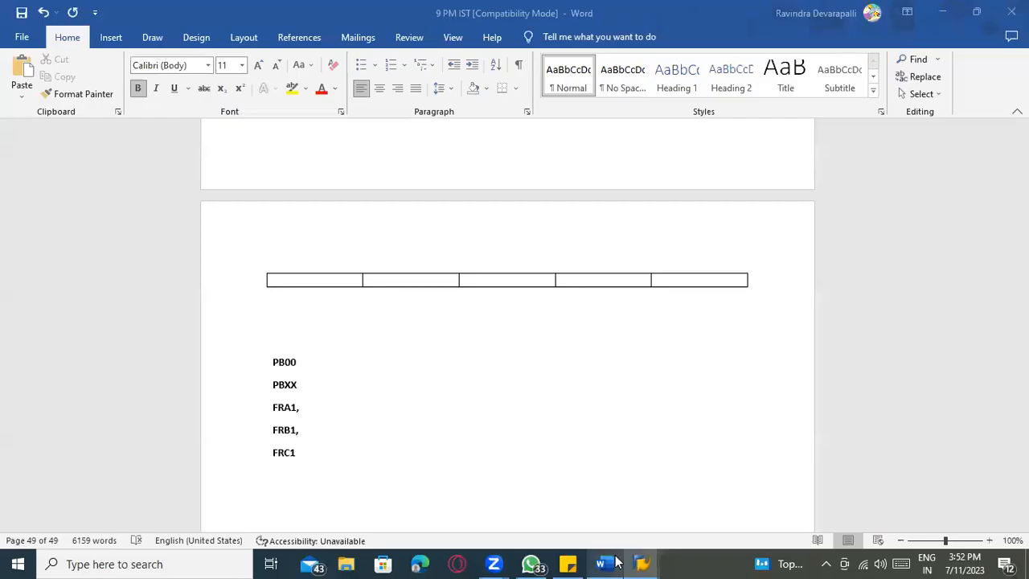
scroll(319, 297, "down", 1)
left_click(315, 293)
left_click(305, 336)
left_click(305, 353)
left_click(309, 376)
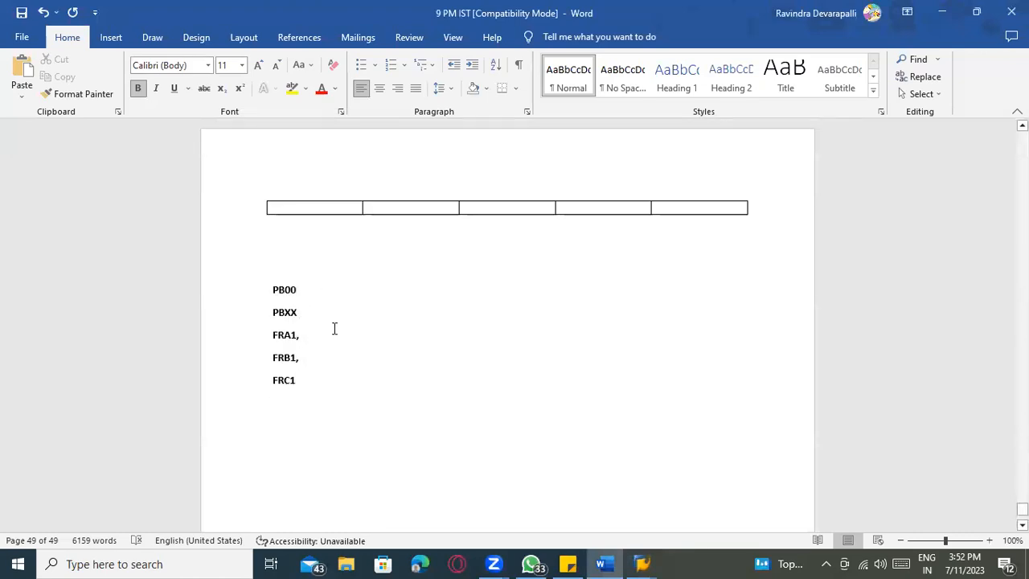
left_click(300, 267)
left_click(329, 286)
scroll(353, 418, "down", 1)
left_click(329, 253)
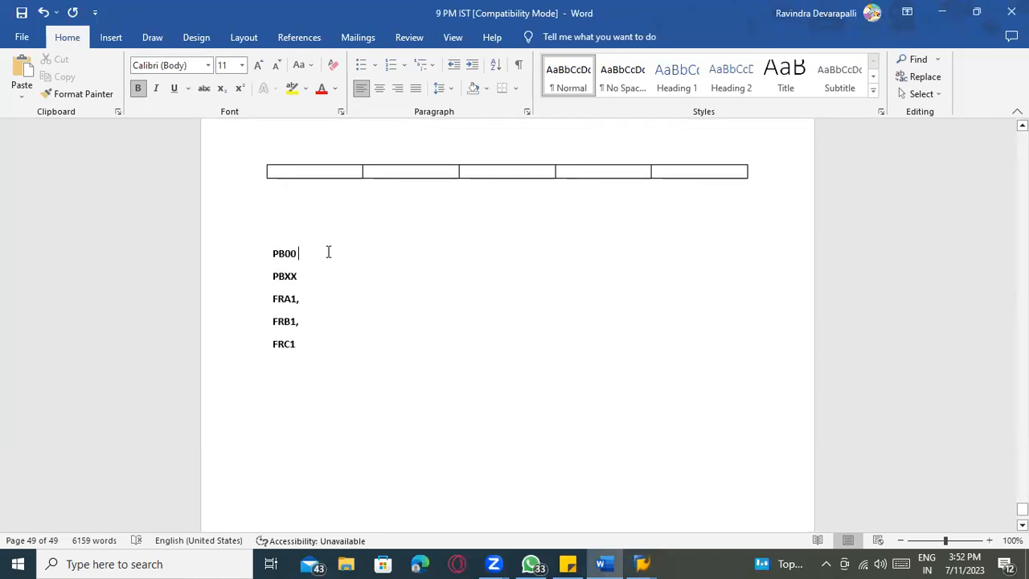
left_click(320, 300)
left_click(315, 321)
left_click(311, 372)
Add the heading "Define condition type" above the PB00 line in the notes.
left_click(295, 230)
type("Defi")
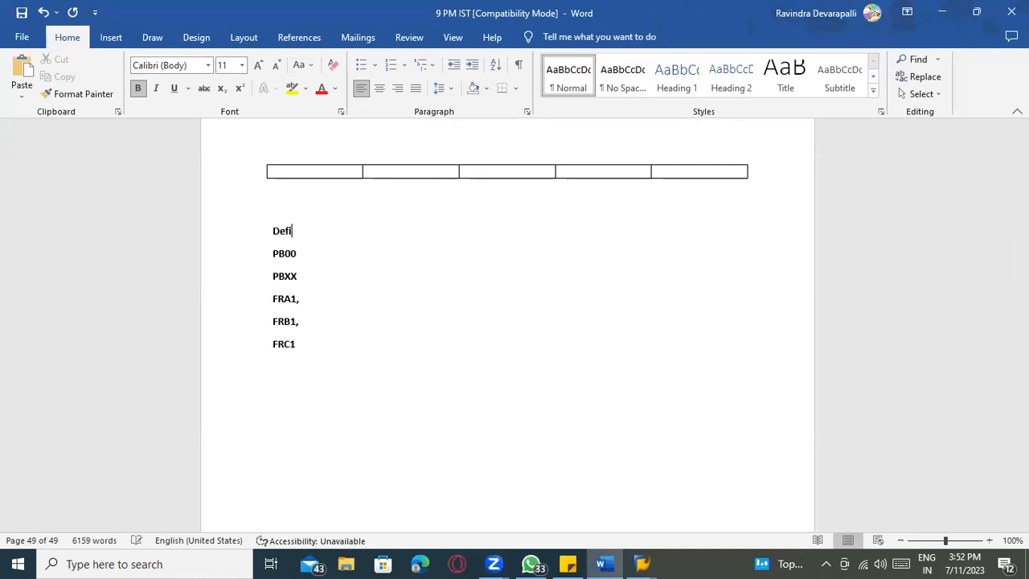
type("ne codniti")
key("BackSpace")
key("BackSpace")
key("BackSpace")
key("BackSpace")
key("BackSpace")
type("ndition type")
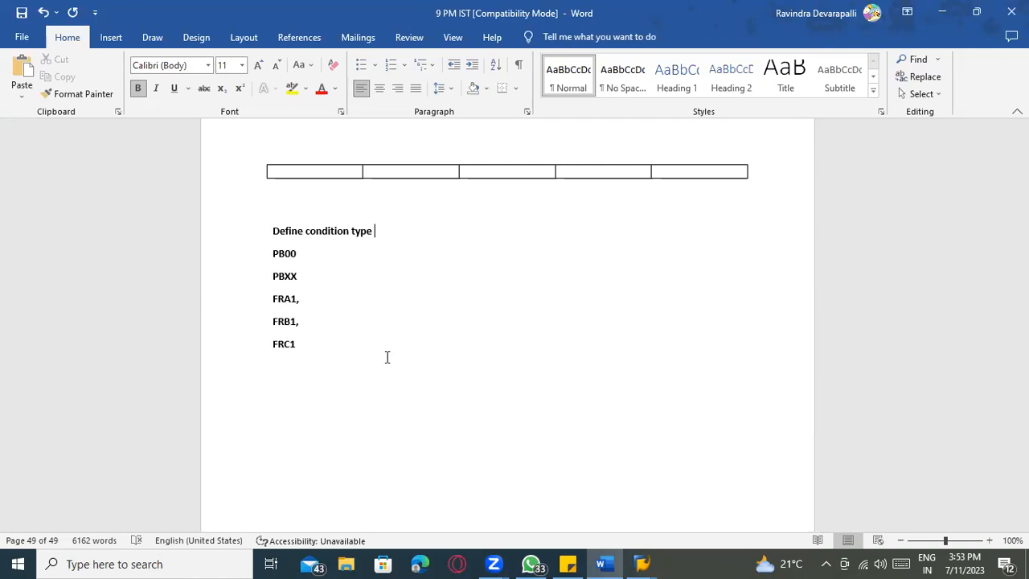
Review the pricing structure table in the notes, covering gross price, discount, surcharge, net price and tax, and return to the condition type list.
scroll(387, 357, "up", 15)
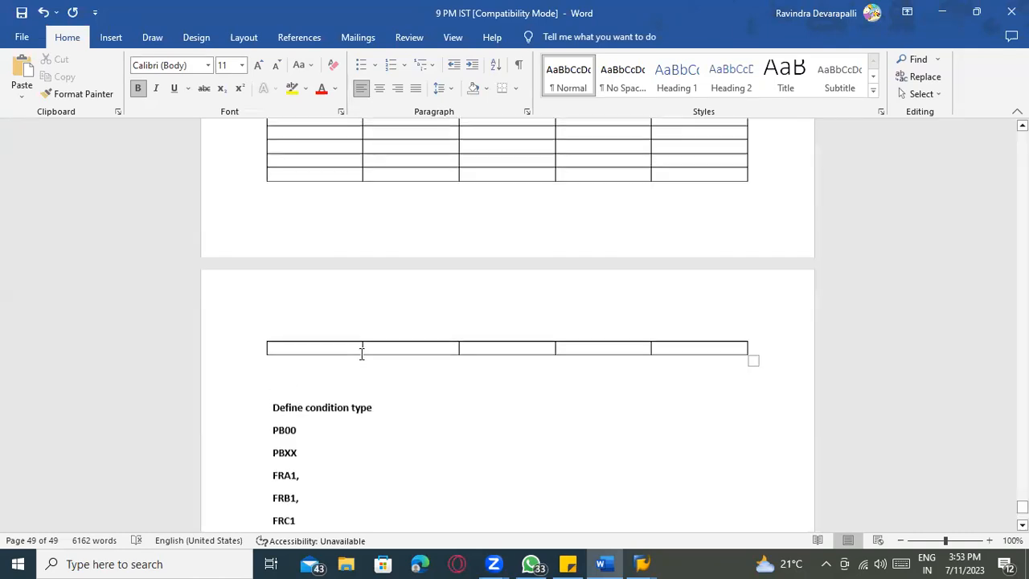
scroll(360, 343, "down", 1)
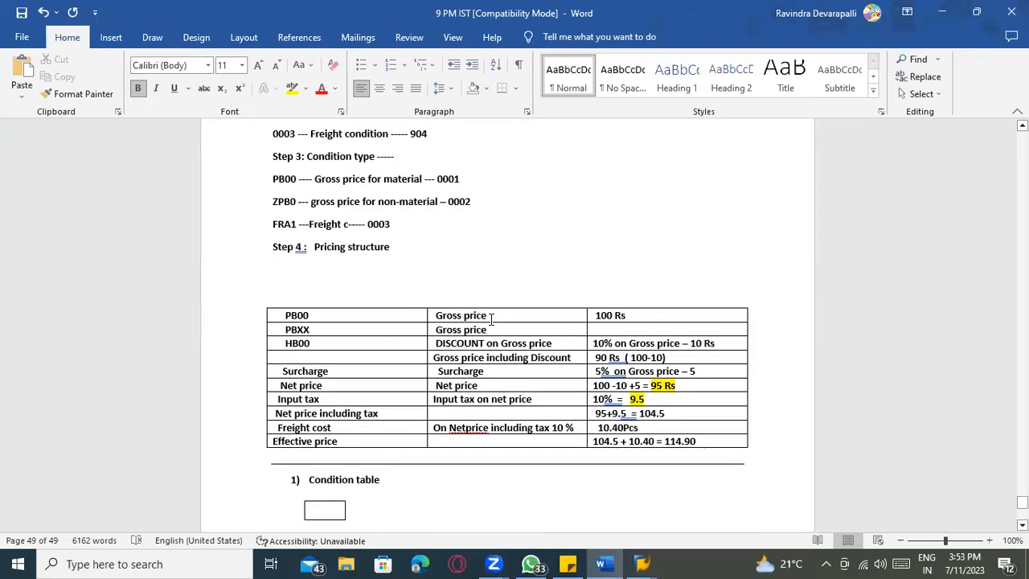
left_click(496, 315)
double_click(492, 343)
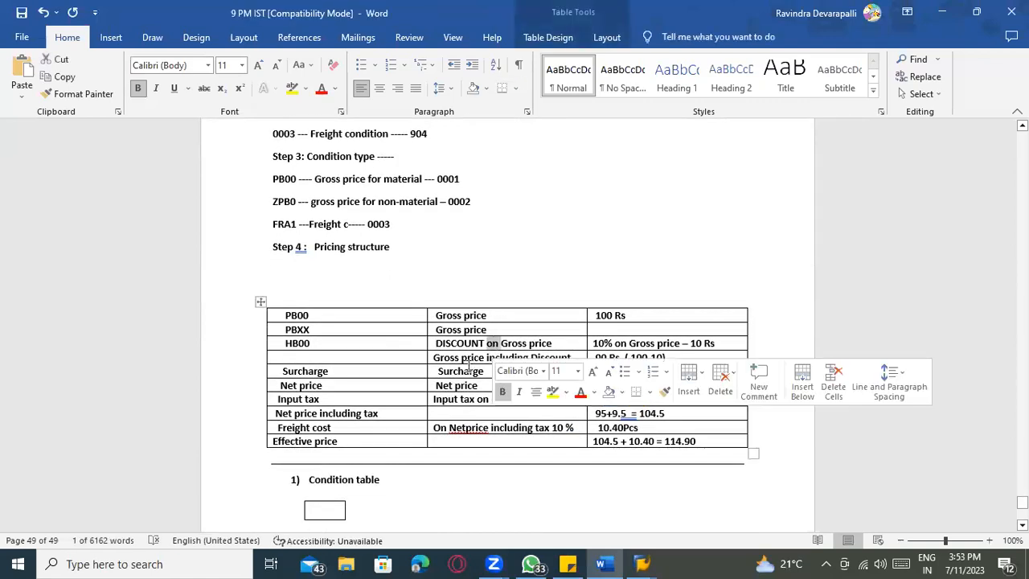
left_click(478, 385)
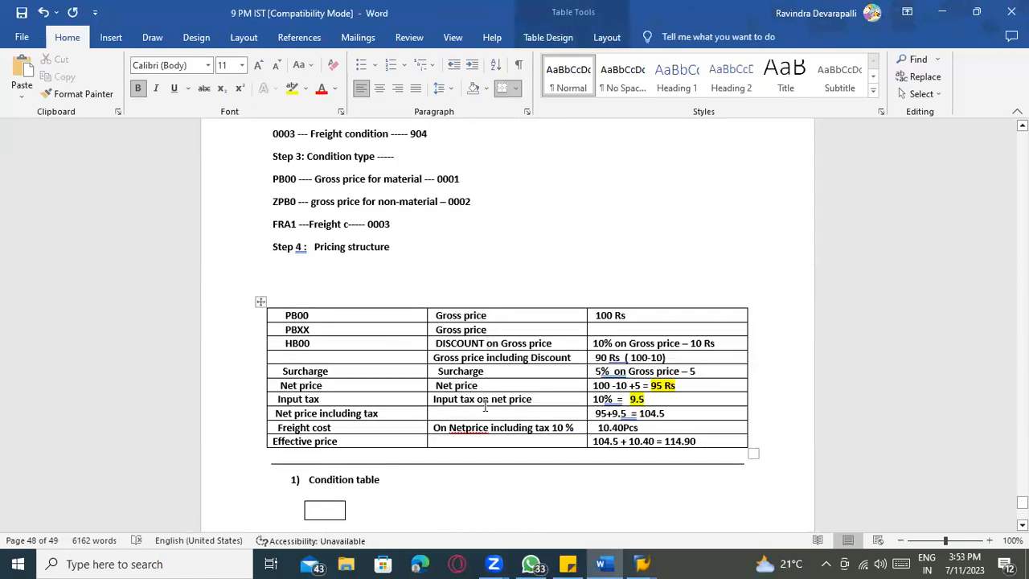
left_click(492, 454)
scroll(493, 454, "down", 2)
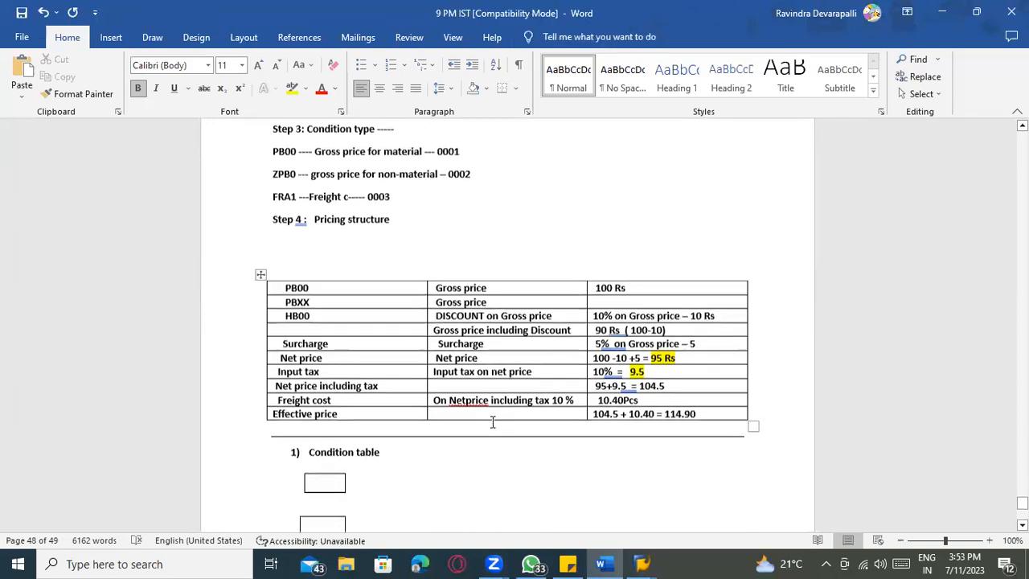
left_click(463, 233)
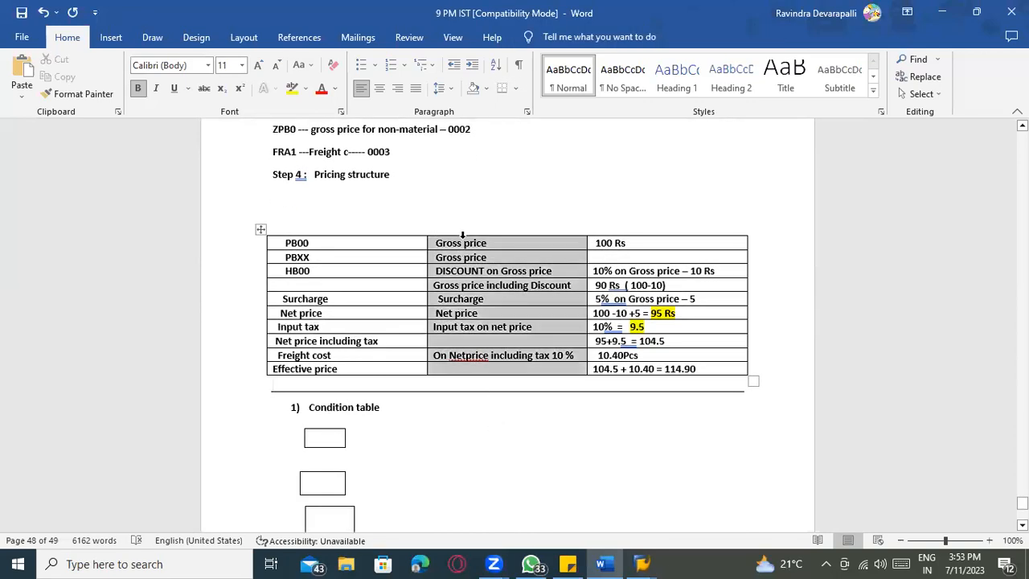
left_click(459, 243)
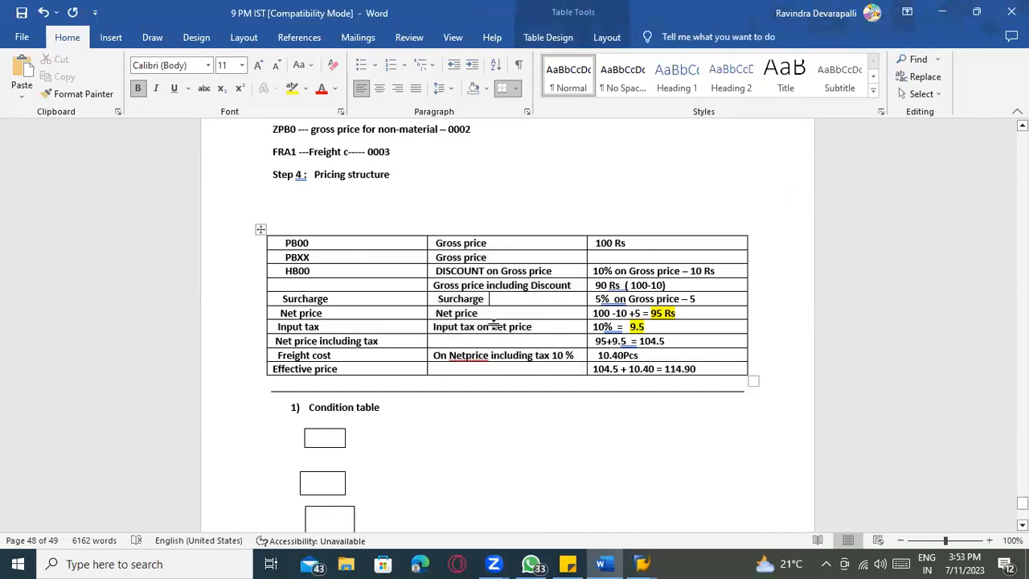
scroll(494, 319, "down", 1)
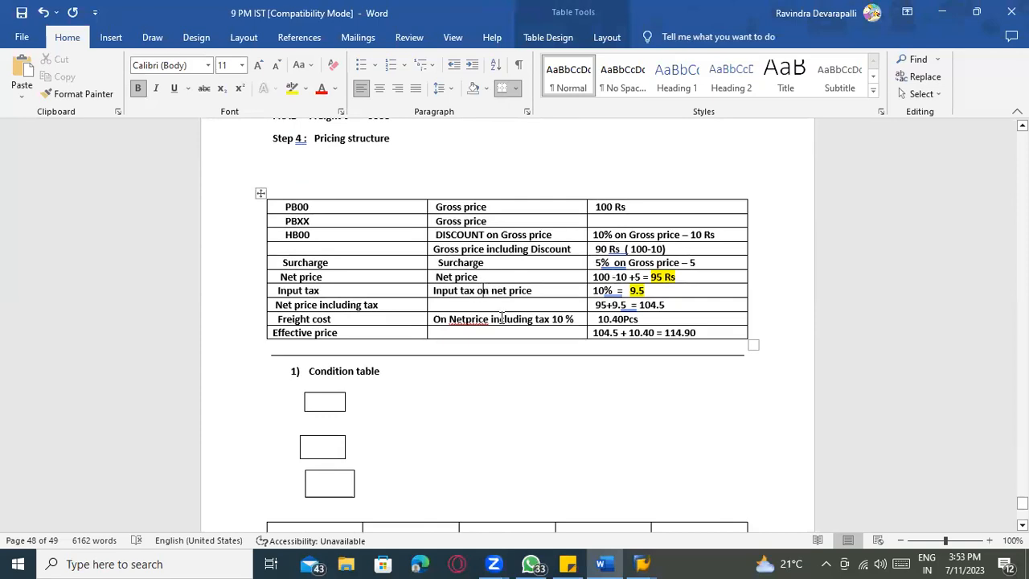
scroll(498, 330, "down", 6)
scroll(325, 429, "down", 4)
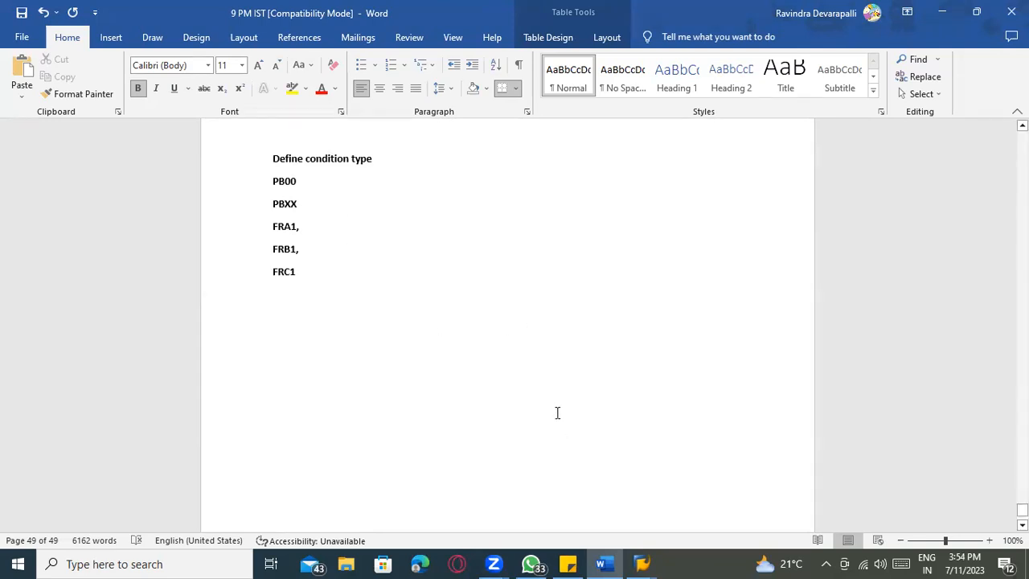
Switch to SAP and open the Define Condition Types activity in the implementation guide.
key("alt+Tab")
key("alt+Tab")
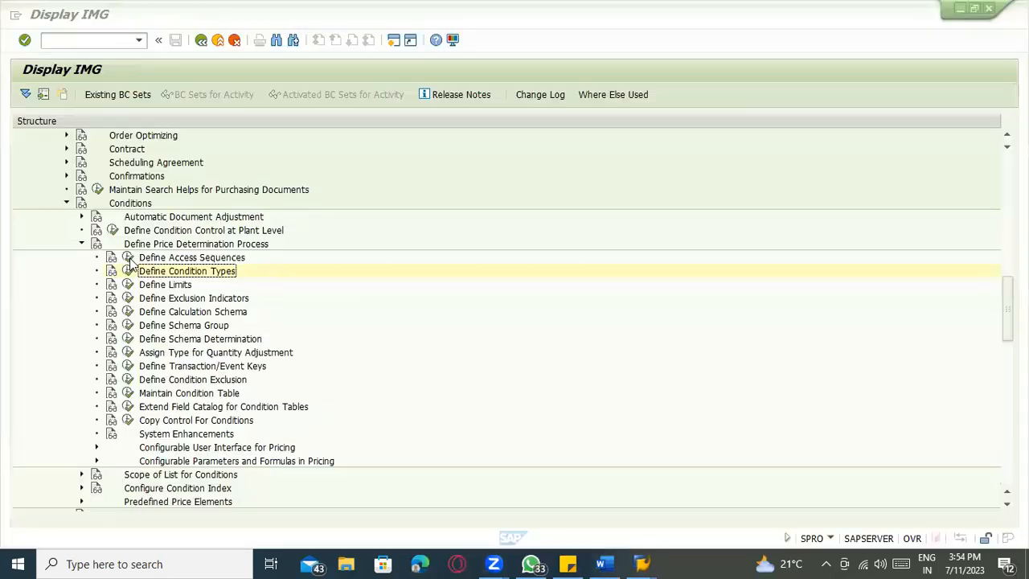
key("alt+Tab")
left_click(128, 271)
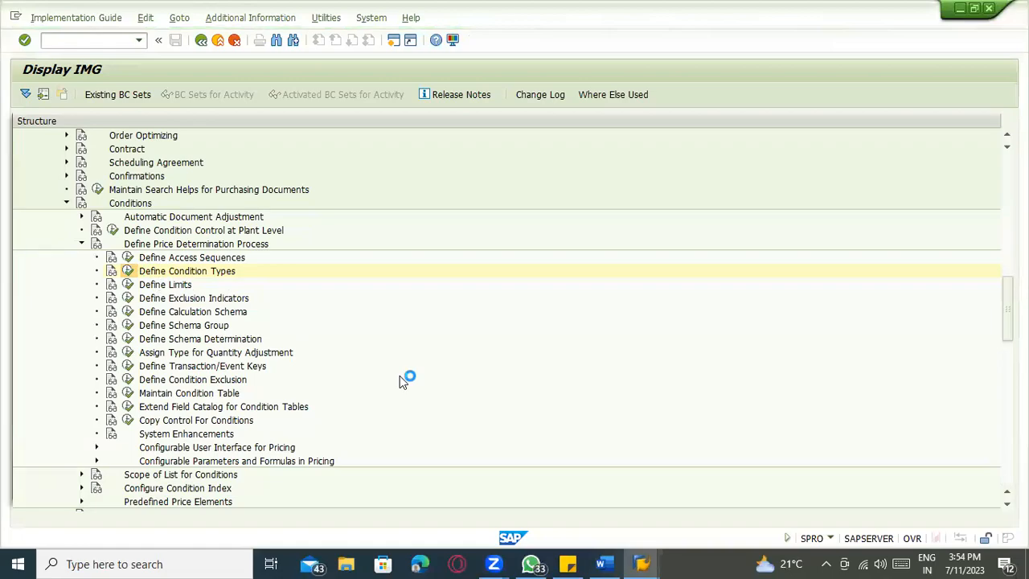
key("alt+Tab")
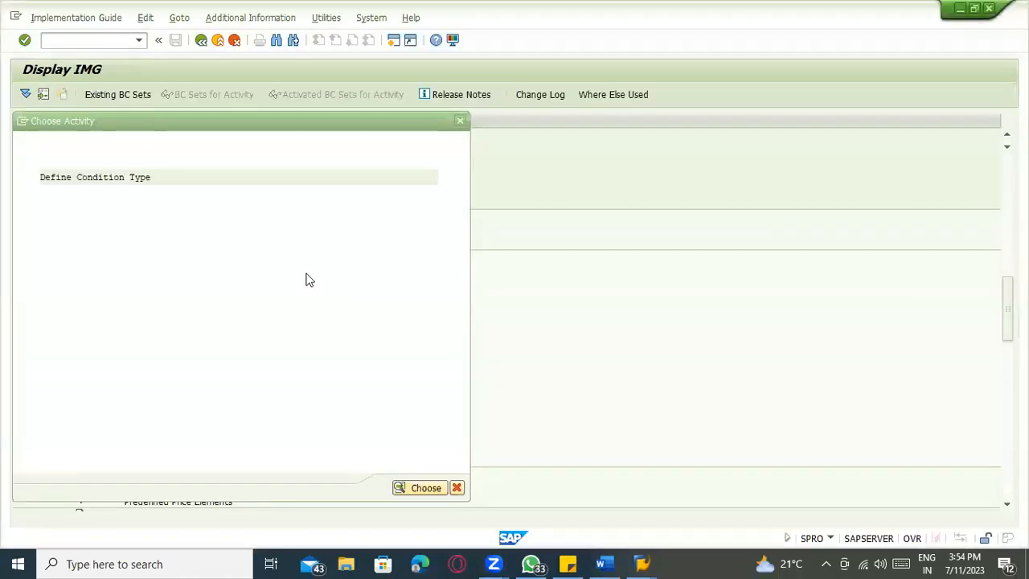
Switch to Word and replace the list from PB00 to FRC1 with the line "Gross price – Automatic ----".
key("alt+Tab")
left_click_drag(305, 274, 265, 182)
key("Delete")
type("Gross pric")
type("e ")
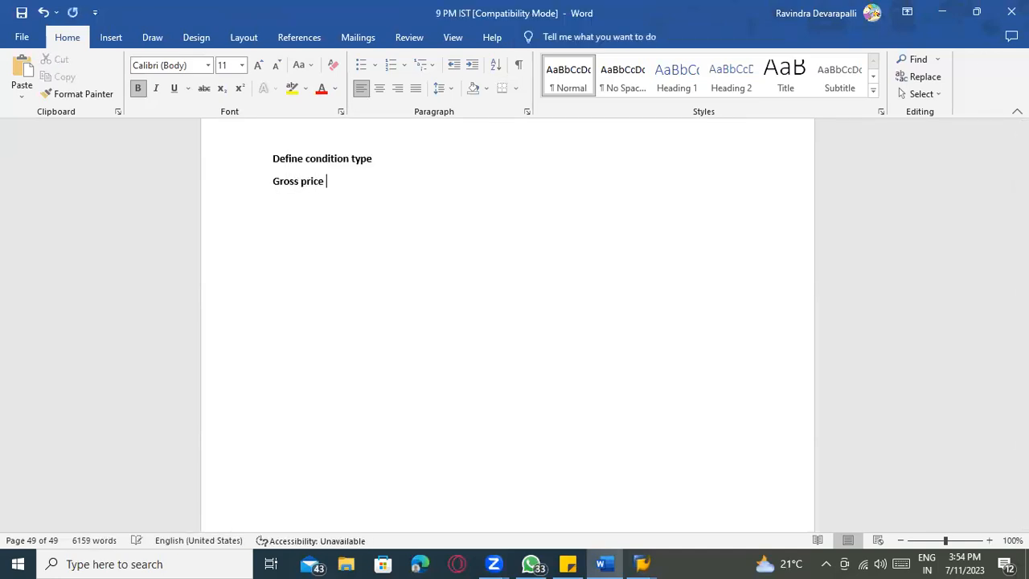
type("- Automatic ----")
Switch to SAP, open Define Condition Type and find the entries starting with ZGR in the overview.
key("alt+Tab")
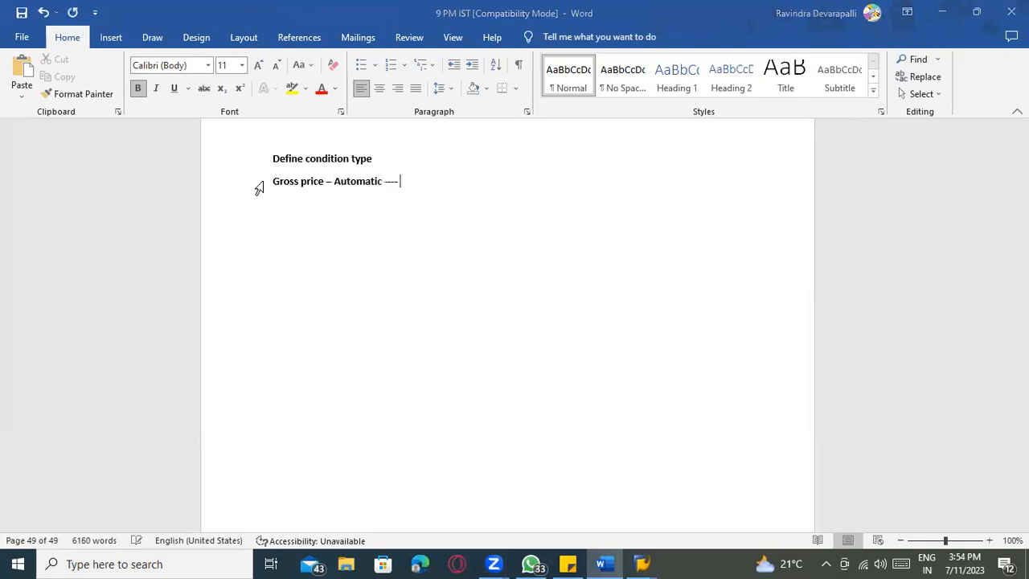
double_click(167, 177)
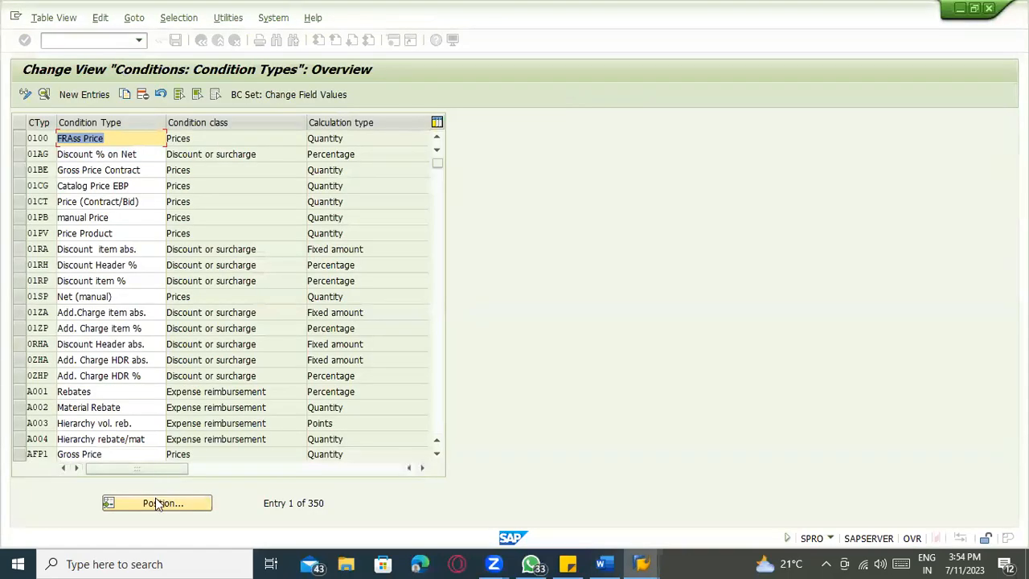
left_click(157, 504)
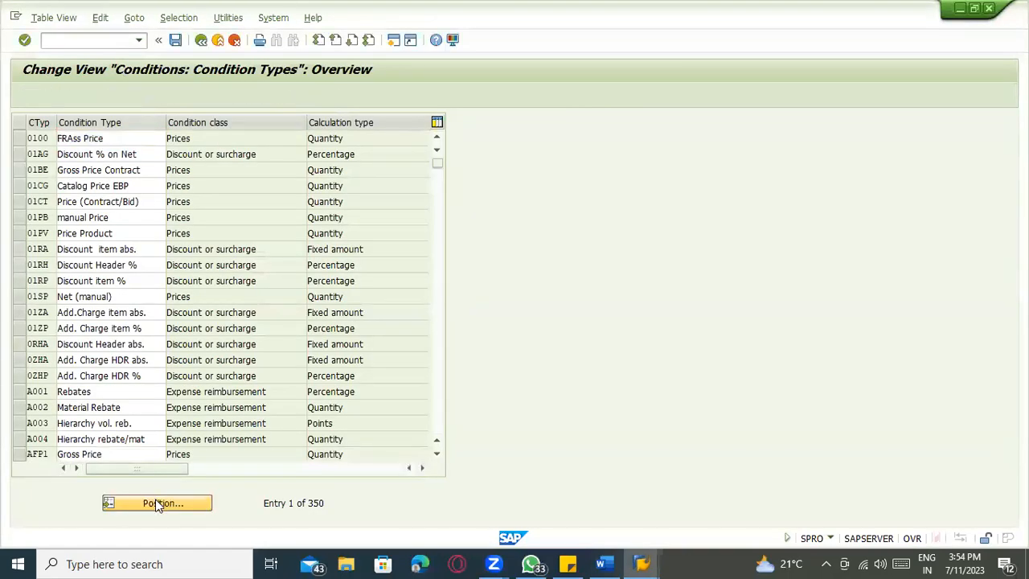
type("ZGR")
key("Return")
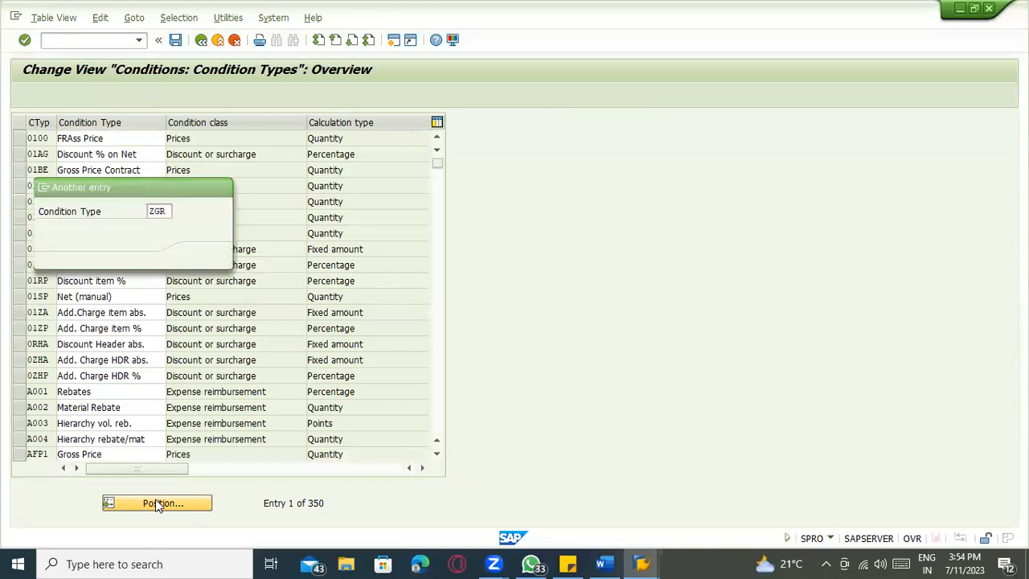
left_click(115, 138)
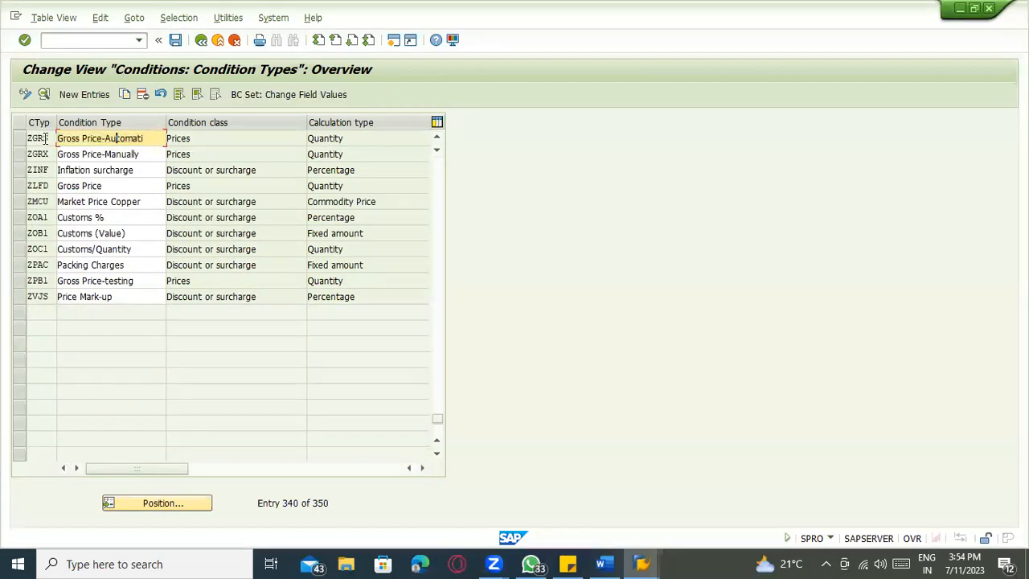
Switch to Word, complete the automatic gross price line with the code ZGRS and start a new line.
key("alt+Tab")
type("Z")
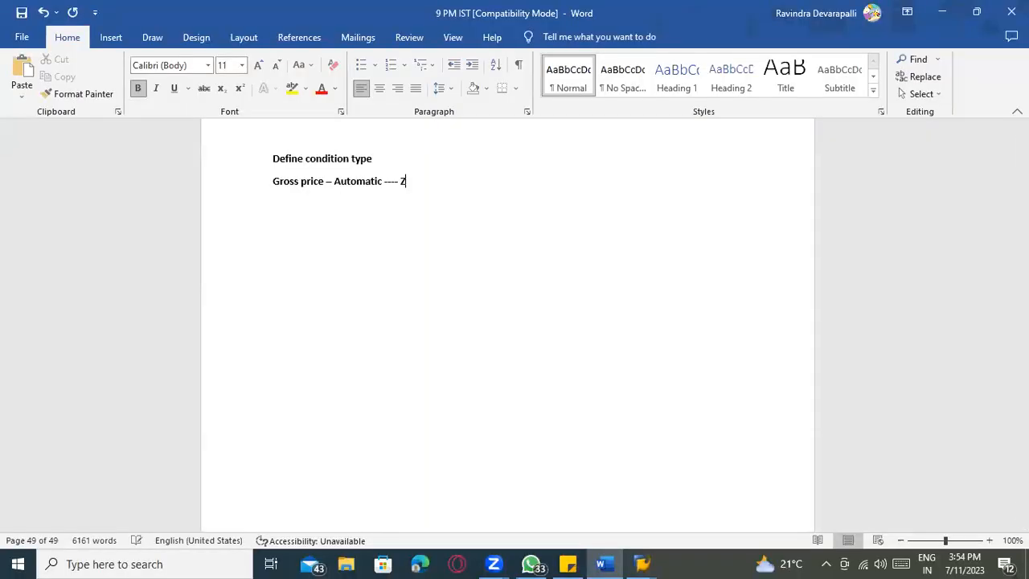
type("GRS")
key("Return")
Add the line "Gross price --- Manual ---- ZGRX" to the notes, checking the code in the SAP overview.
type("Gross price --- Manual ----")
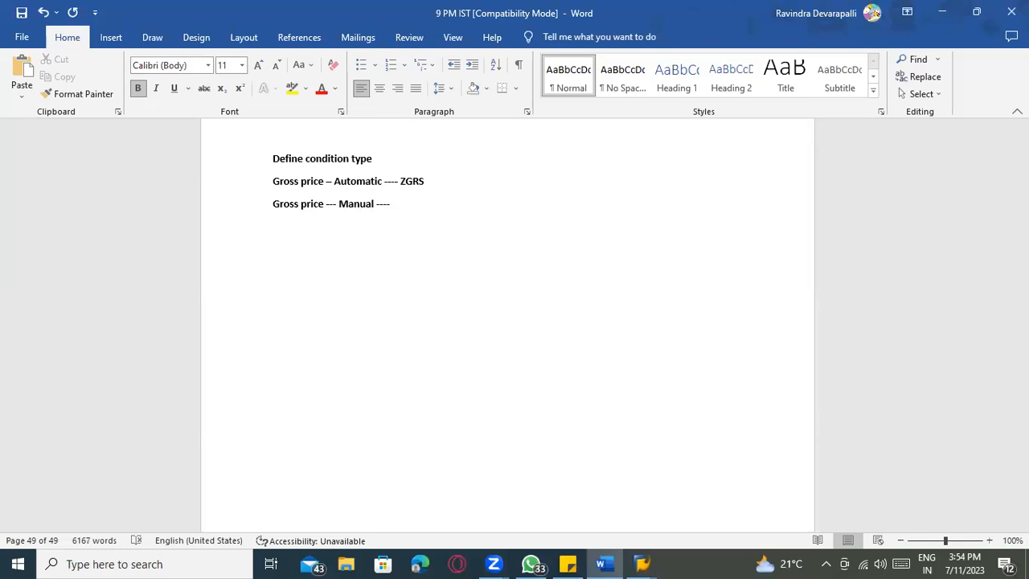
key("alt+Tab")
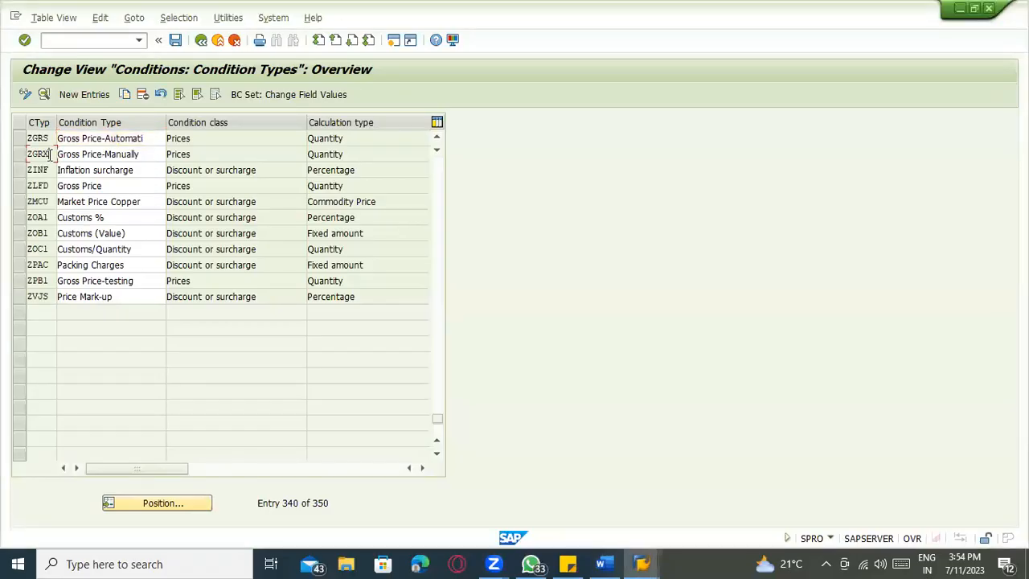
key("alt+Tab")
type("Z")
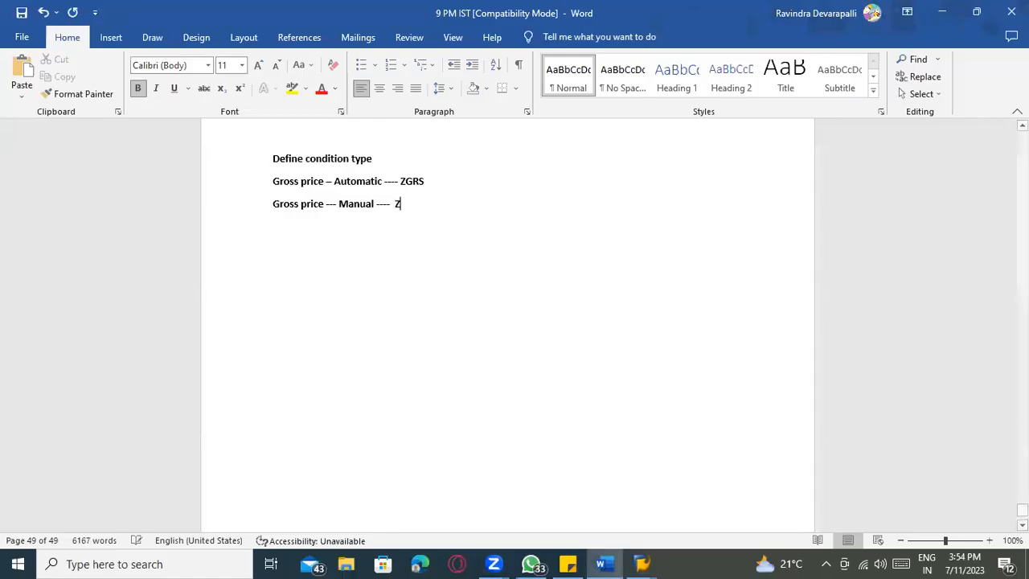
type("GRX")
key("Return")
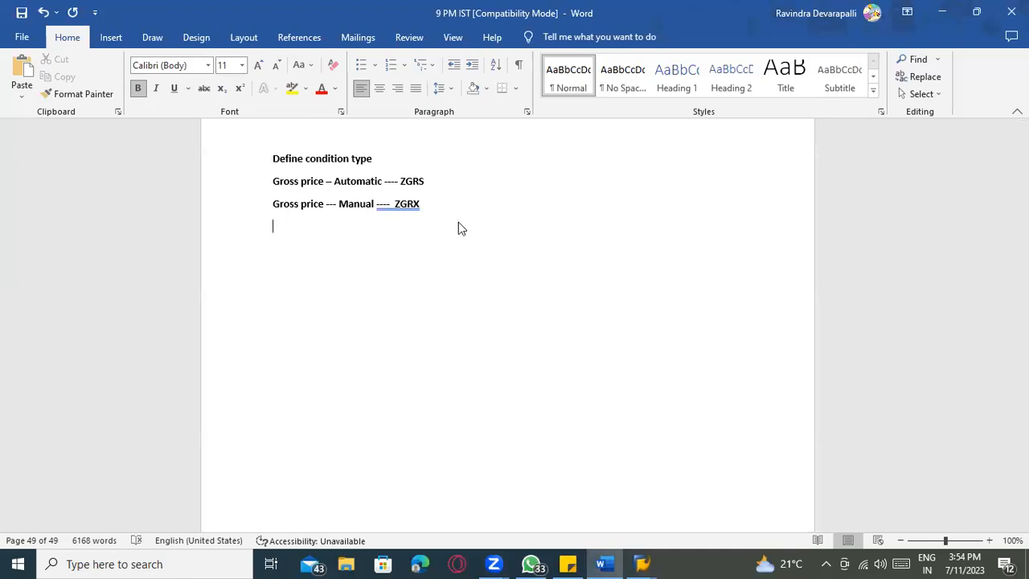
Switch to SAP and locate the freight condition types FRA1, FRA2 and FRB1 in the condition types overview.
key("alt+Tab")
left_click_drag(457, 198, 443, 170)
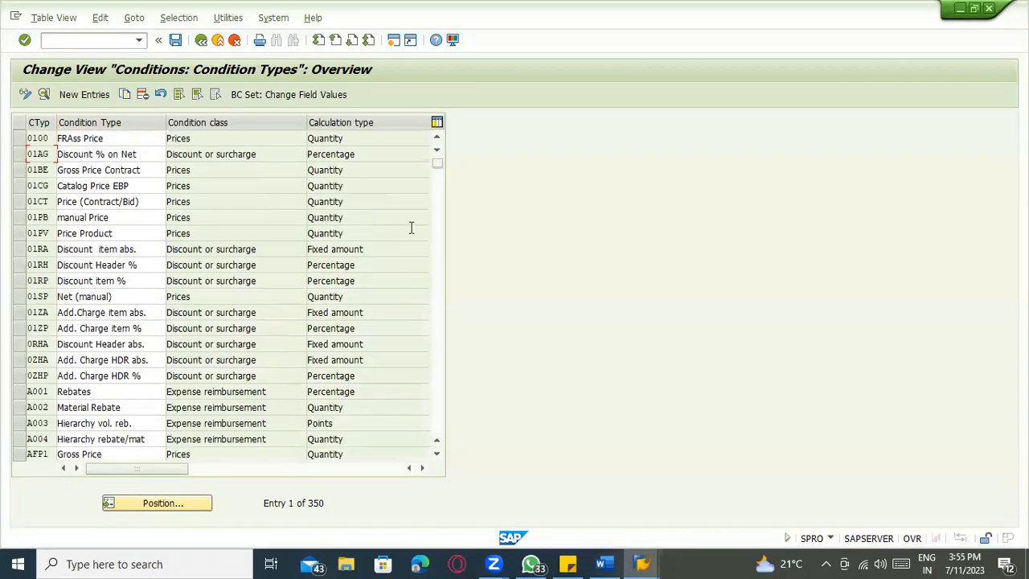
scroll(107, 282, "down", 1)
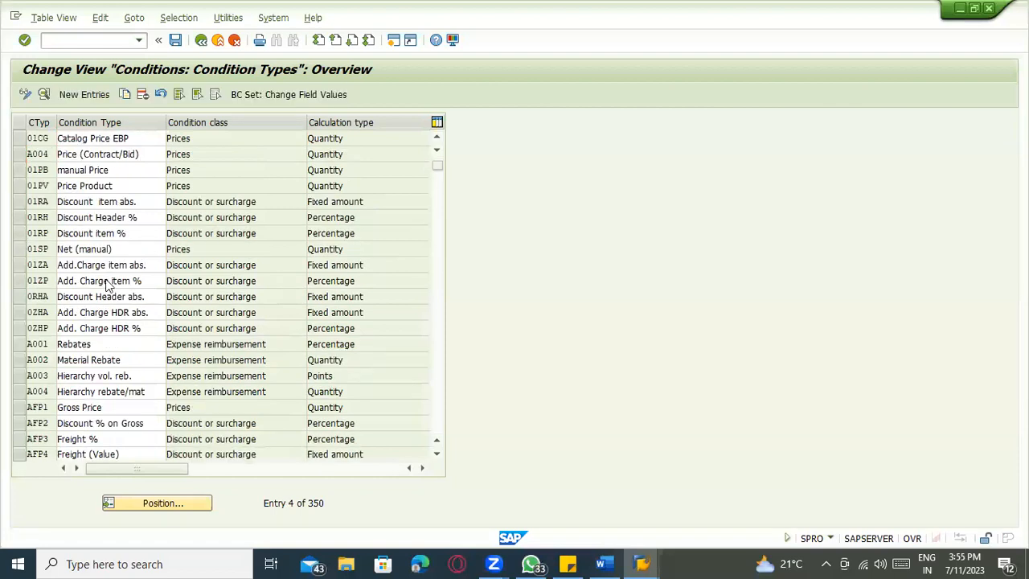
scroll(104, 298, "down", 8)
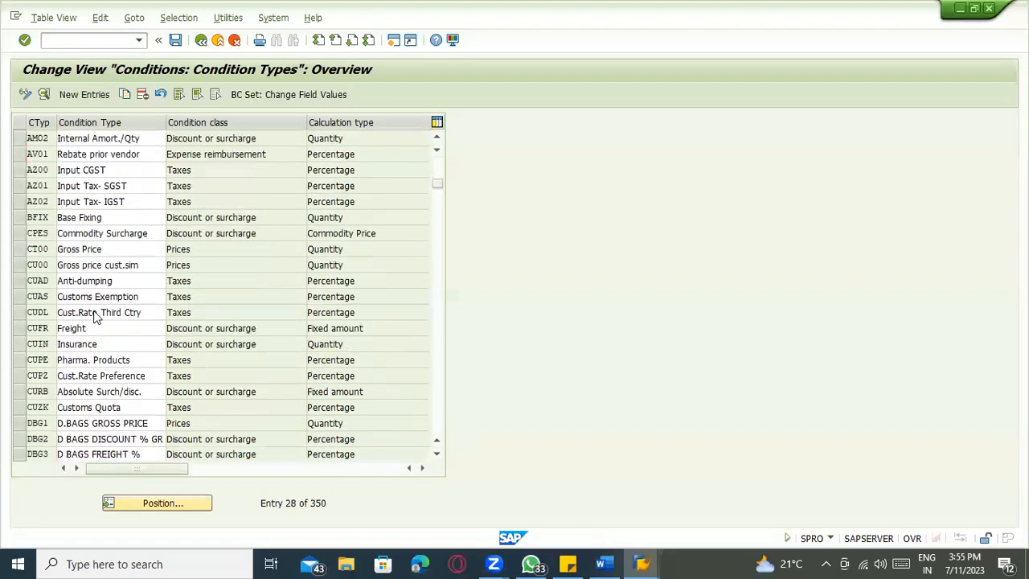
scroll(95, 315, "down", 11)
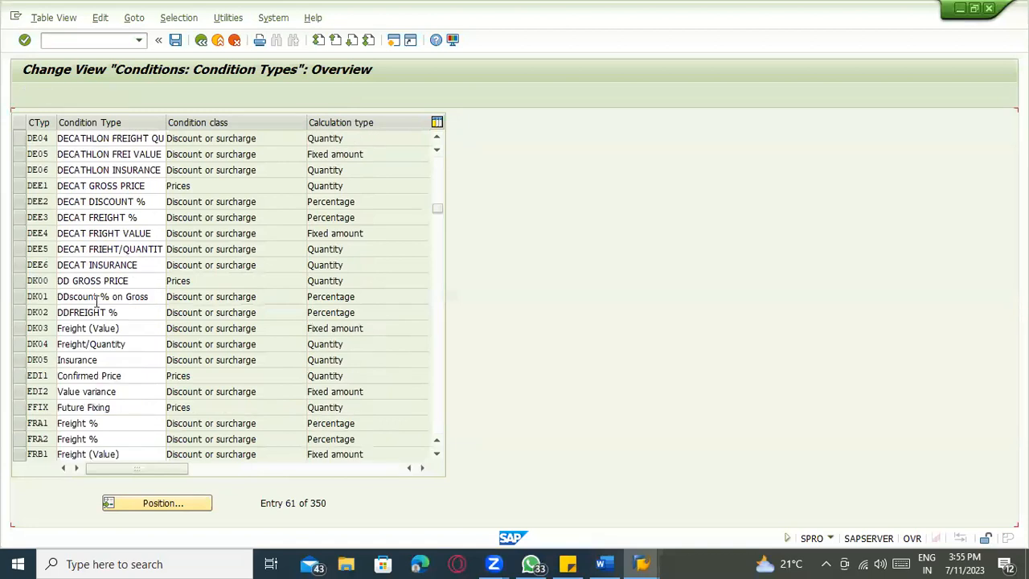
scroll(97, 302, "down", 3)
left_click(41, 281)
left_click(40, 296)
left_click(43, 310)
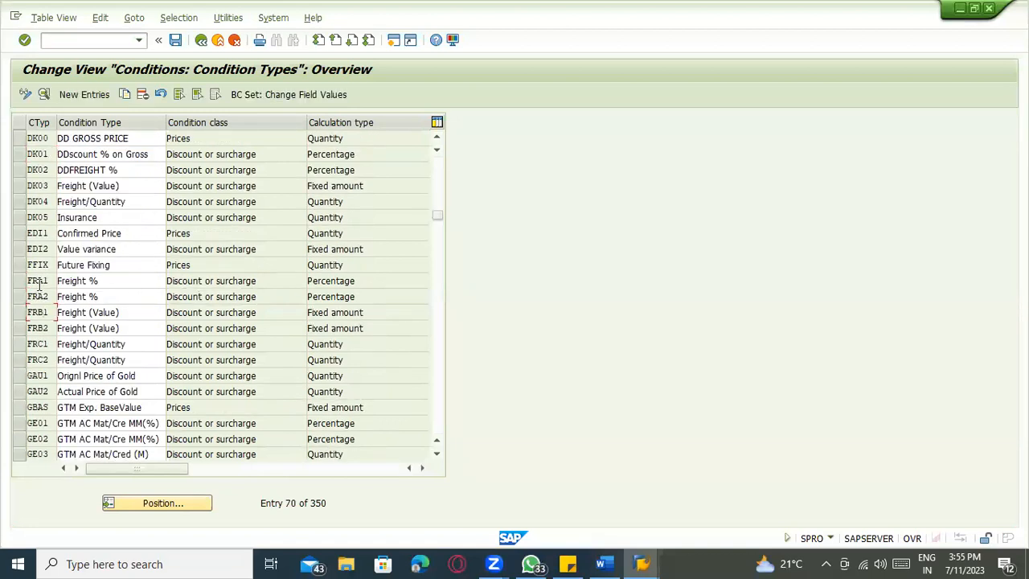
Switch to Word and add the line "Freight – FRA1" below the manual gross price line.
key("alt+Tab")
type("Freigth")
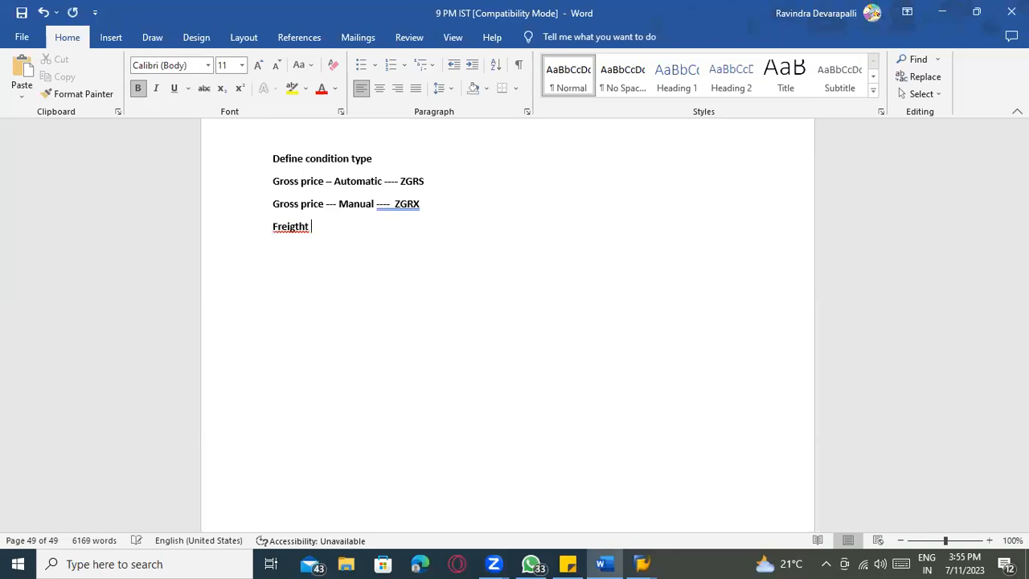
key("BackSpace")
key("BackSpace")
key("BackSpace")
key("BackSpace")
type("ht")
key("BackSpace")
key("BackSpace")
key("BackSpace")
type("eight ")
type("-")
type("FRA1")
List the codes FRB1 and FRC1 on separate lines beneath FRA1 in the notes.
key("Return")
type("FRB1")
key("Return")
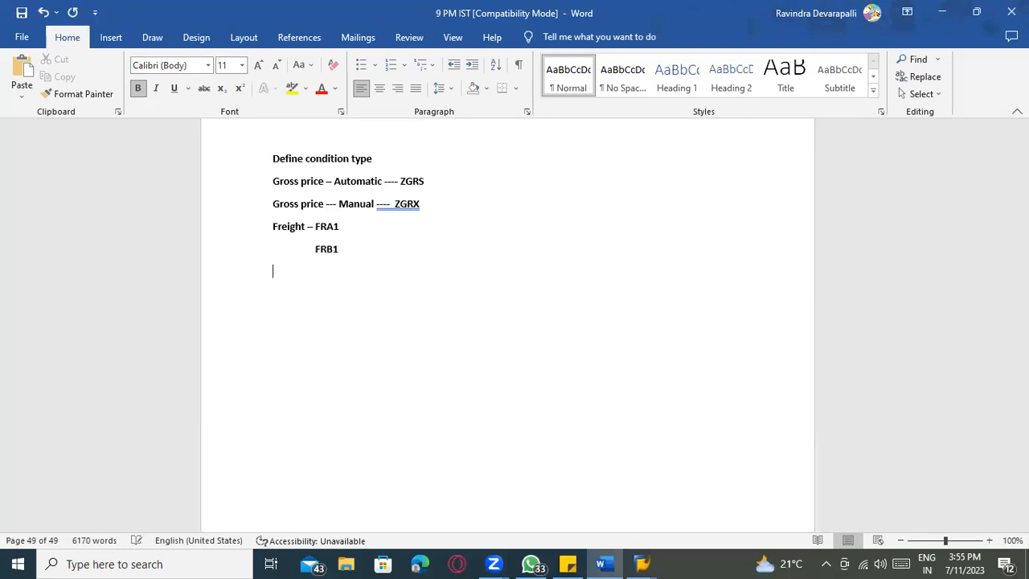
type("FRC1")
Switch to SAP and inspect the detail settings of freight condition types FRA1, FRB1 and FRB2, returning to the overview.
key("alt+Tab")
left_click(93, 280)
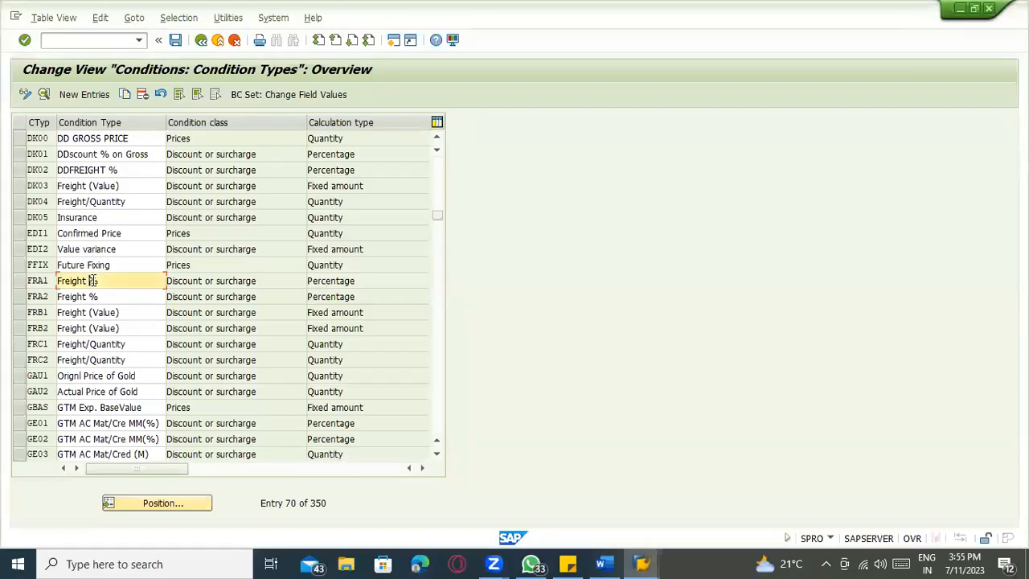
double_click(93, 281)
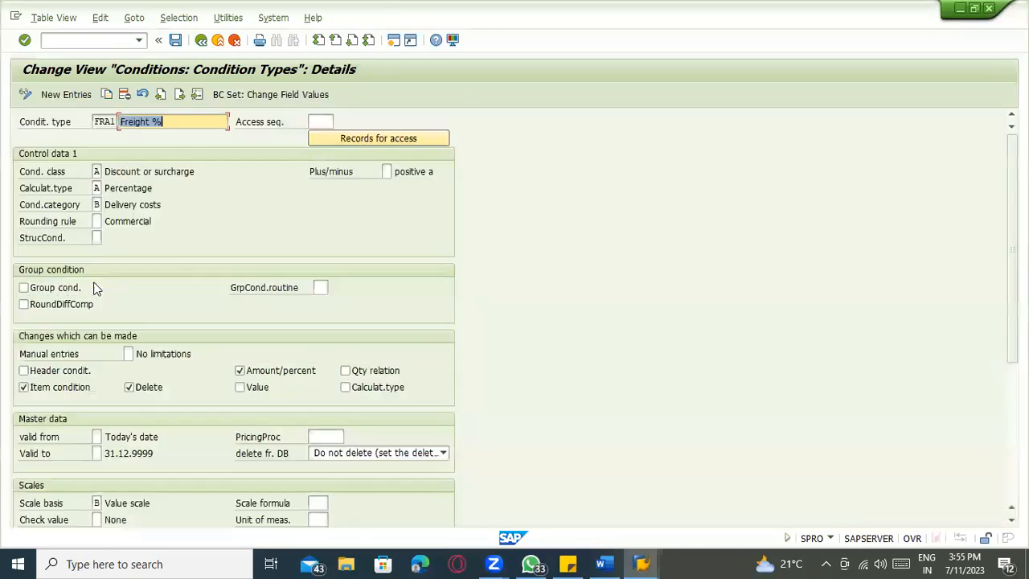
left_click(201, 40)
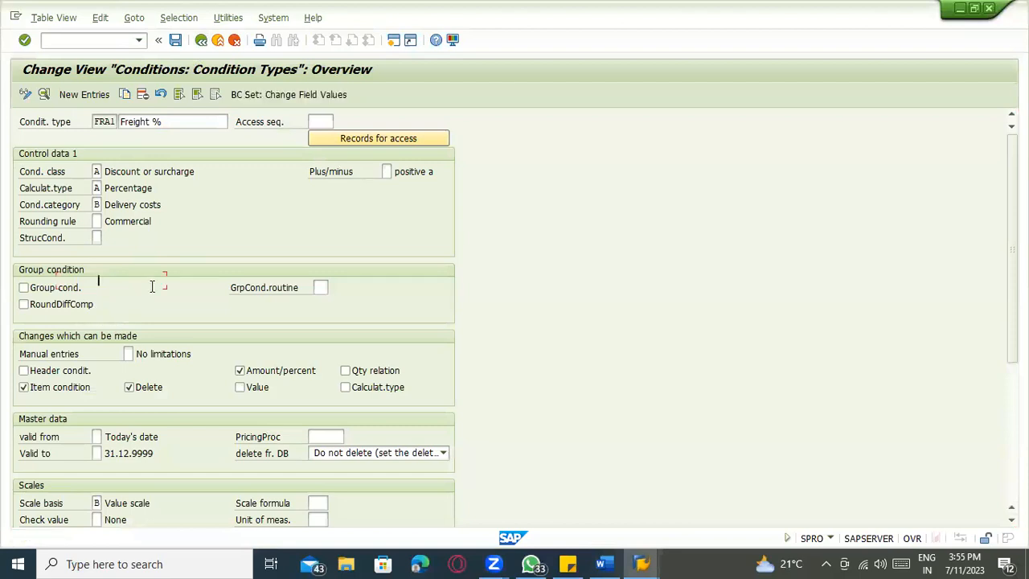
left_click(93, 298)
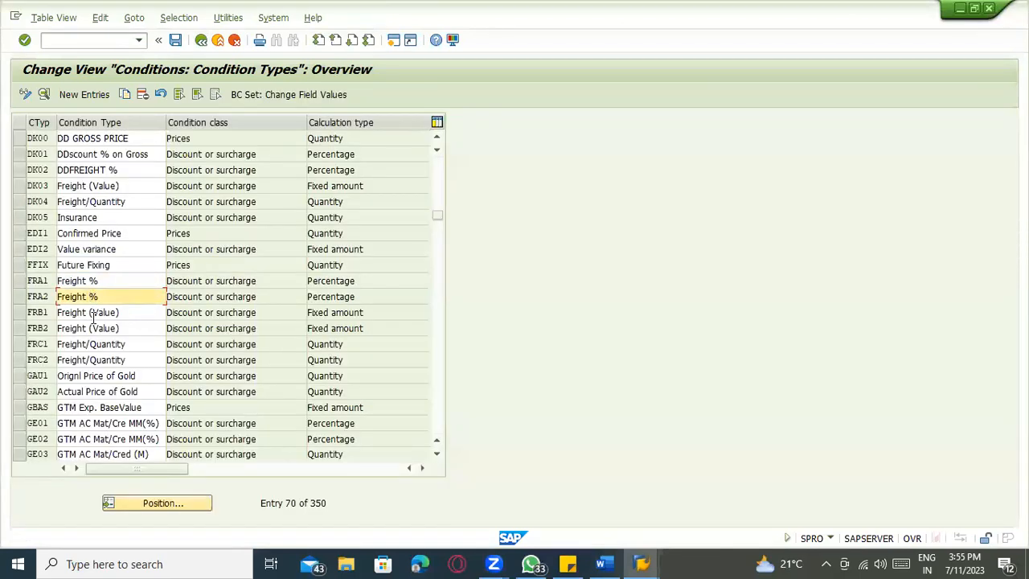
double_click(91, 313)
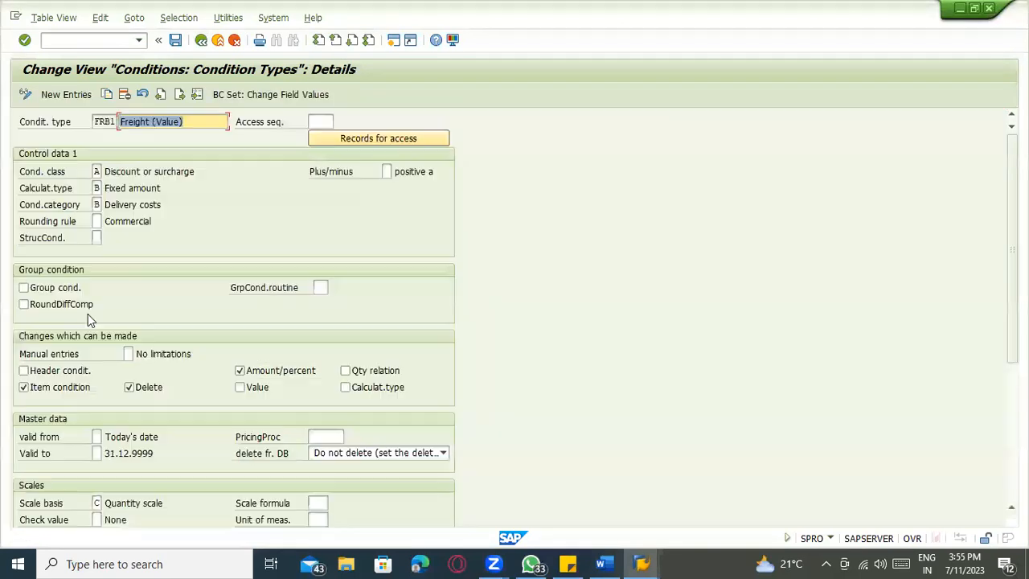
left_click(201, 39)
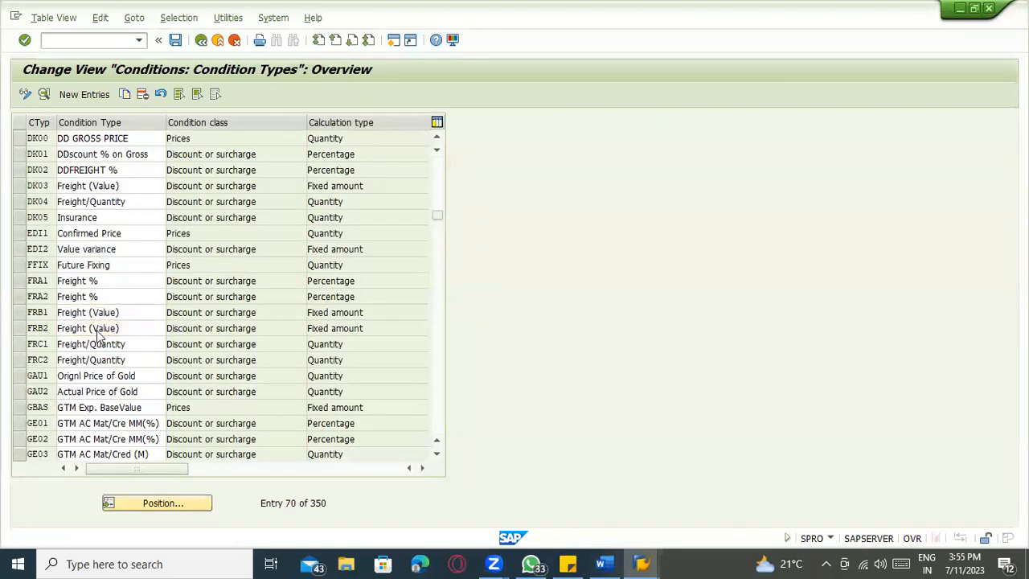
double_click(97, 329)
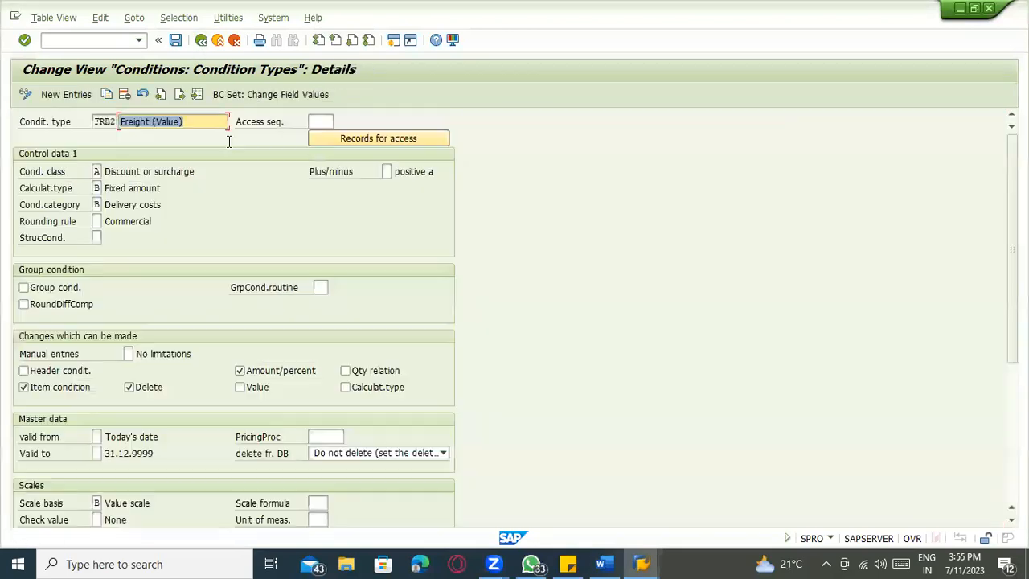
left_click(200, 39)
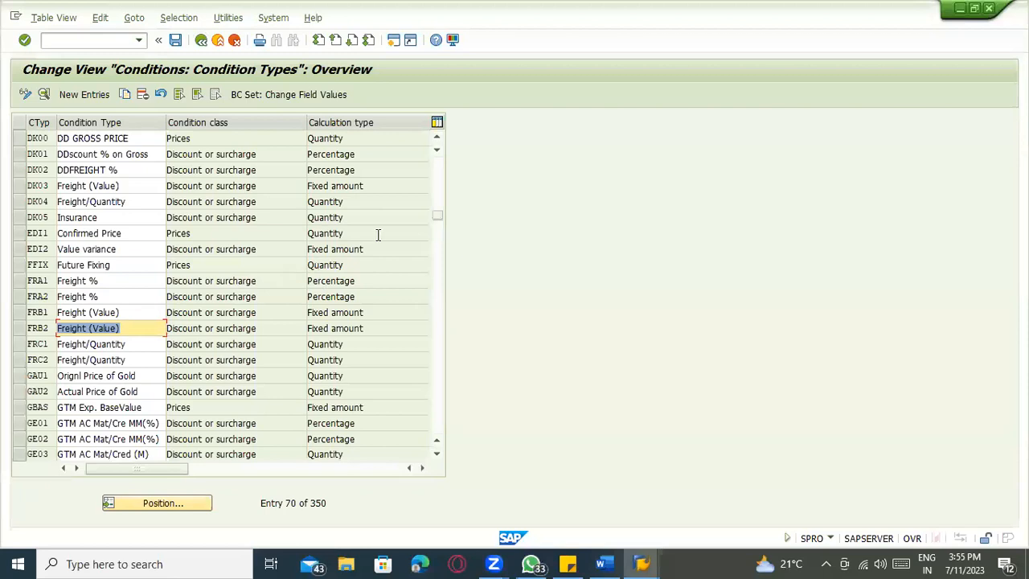
Review the freight entries and the condition types that follow them in the overview, down to the J-series entries.
left_click(115, 267)
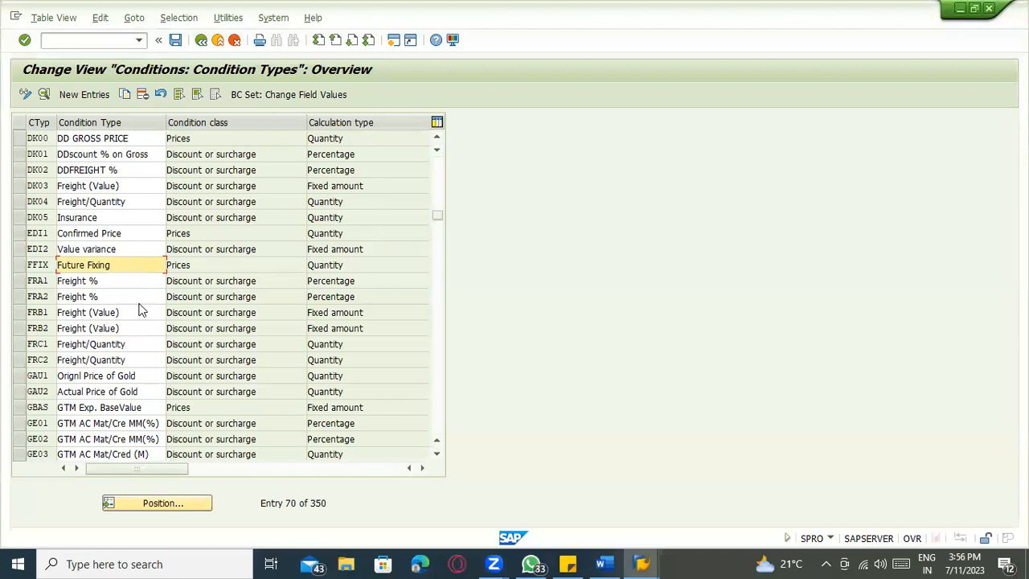
left_click(122, 280)
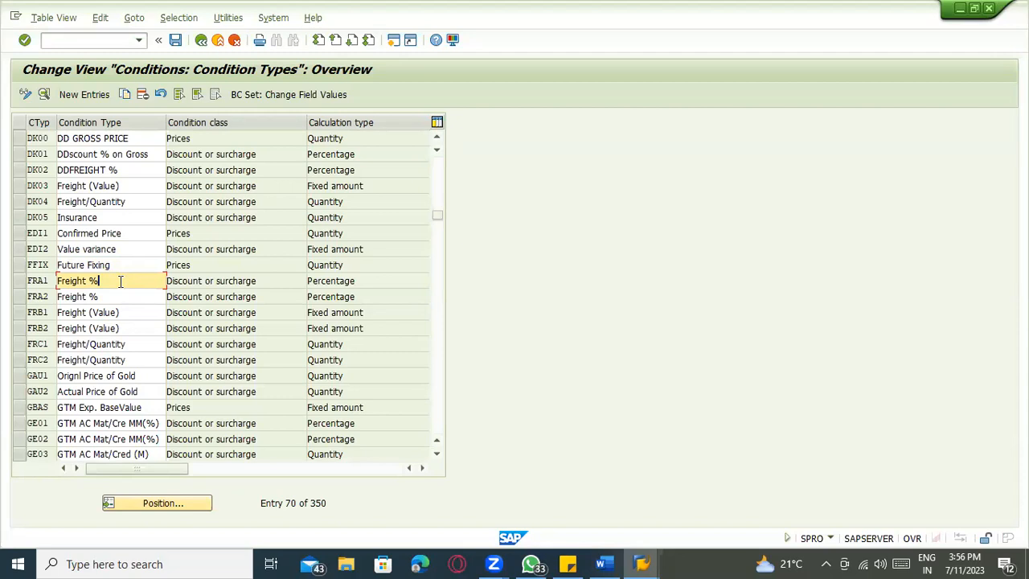
scroll(141, 327, "down", 2)
scroll(141, 327, "down", 1)
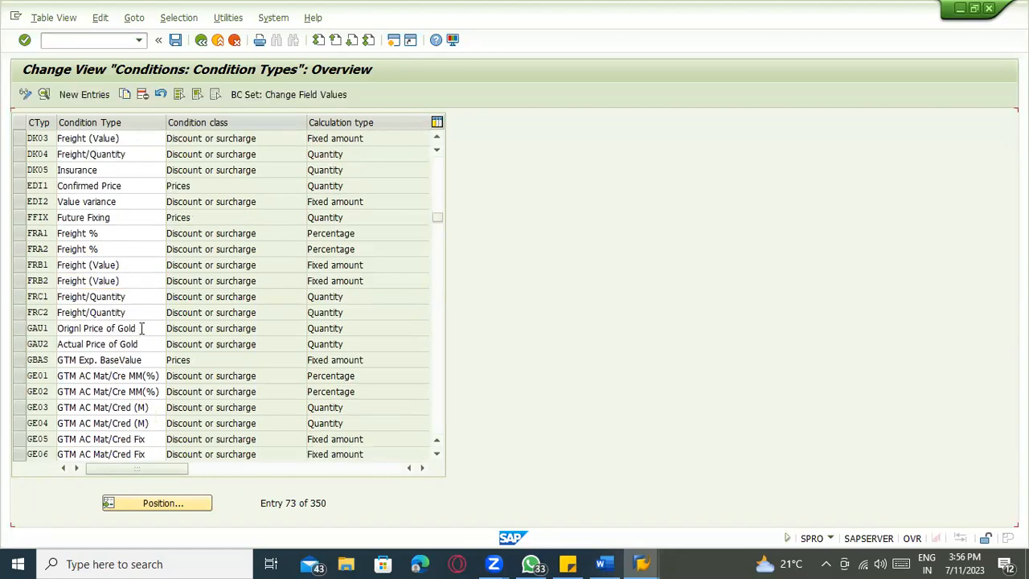
scroll(142, 329, "down", 1)
scroll(143, 332, "down", 1)
scroll(146, 333, "down", 2)
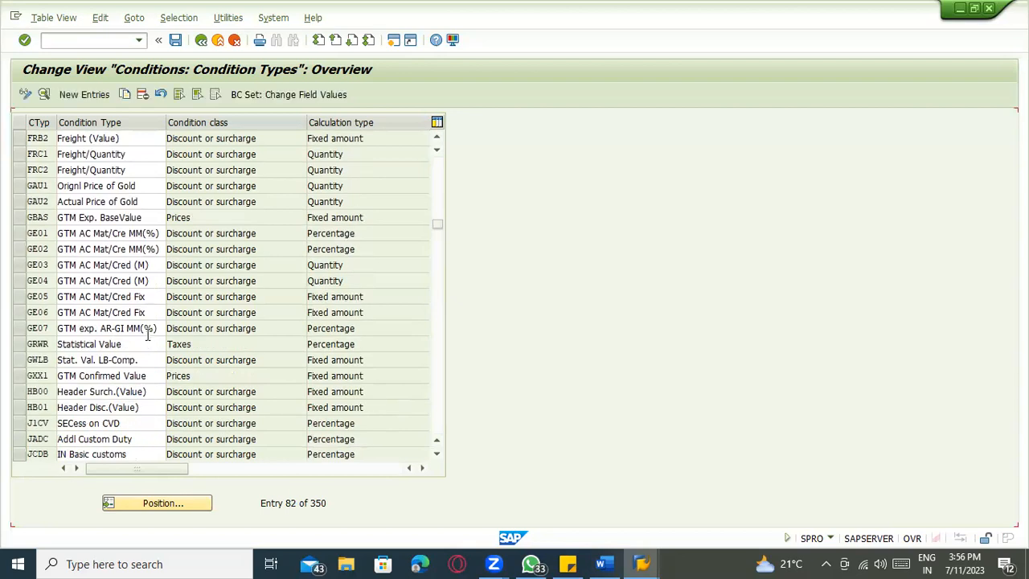
scroll(148, 334, "down", 1)
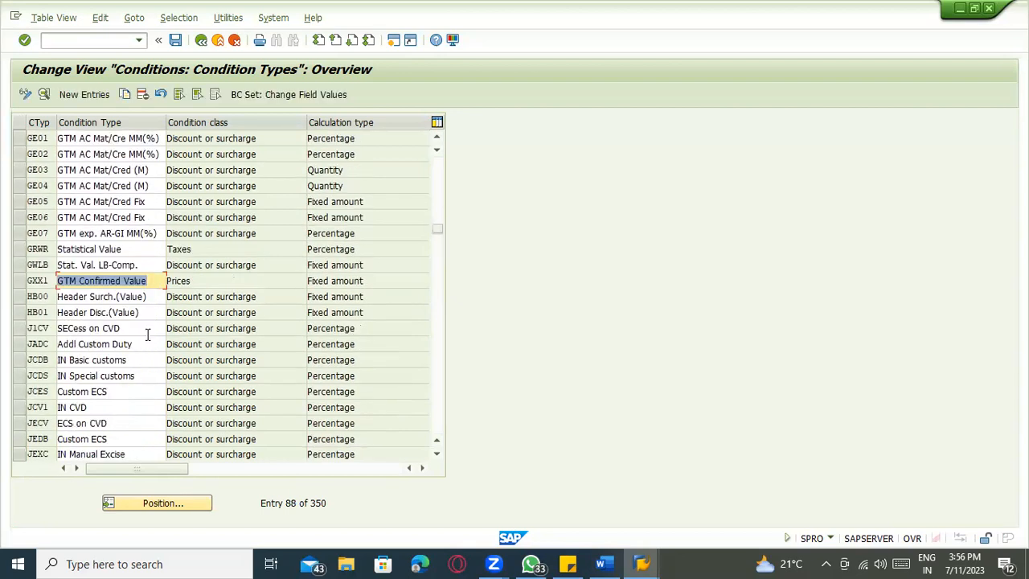
Switch to Word, annotate FRA1 with "---- %" and add a dashed separator after FRB1.
key("alt+Tab")
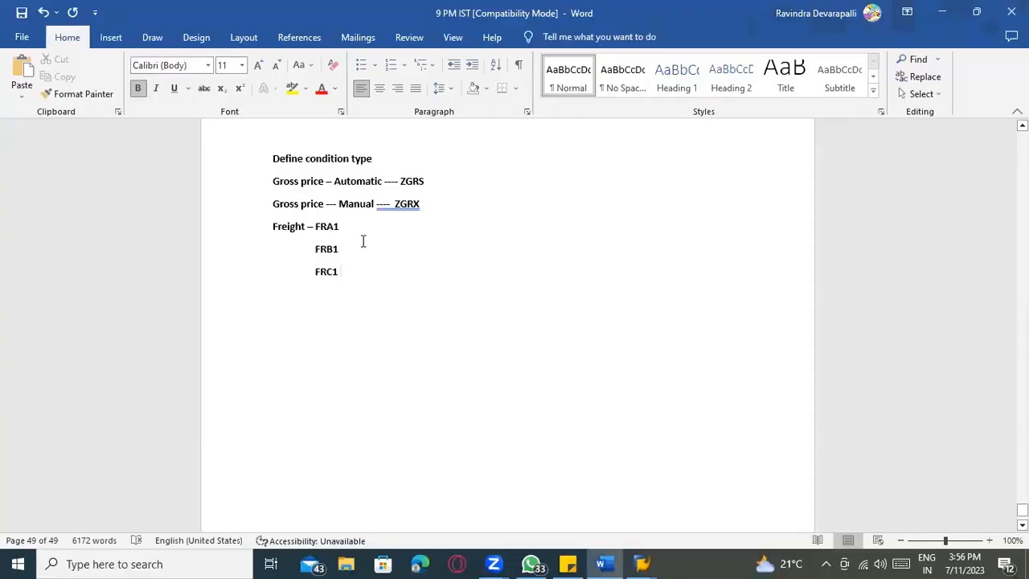
type("----")
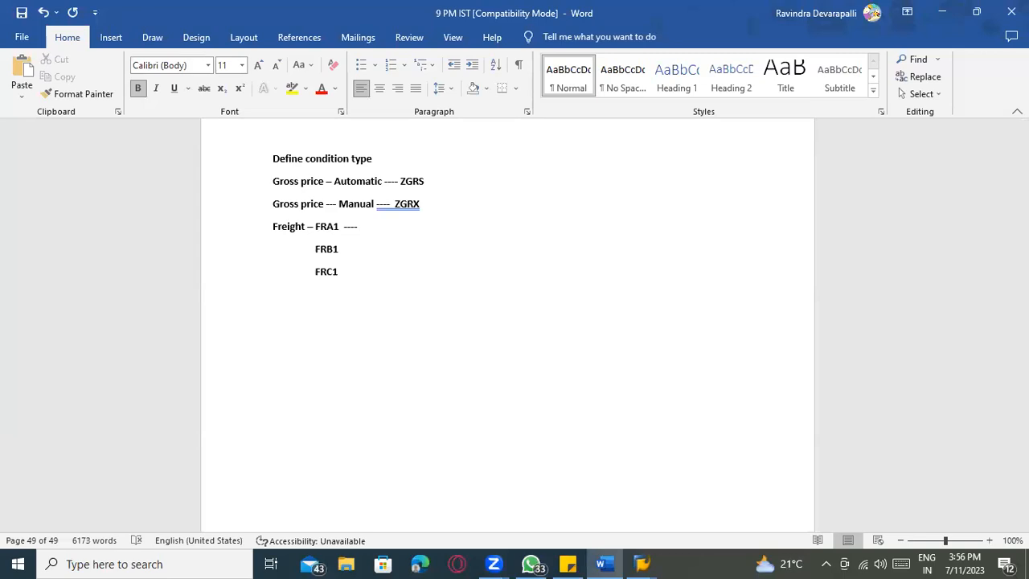
type("  %")
left_click(372, 255)
type("---")
Switch to SAP and position the condition types overview on FRB1 to check its calculation type.
key("alt+Tab")
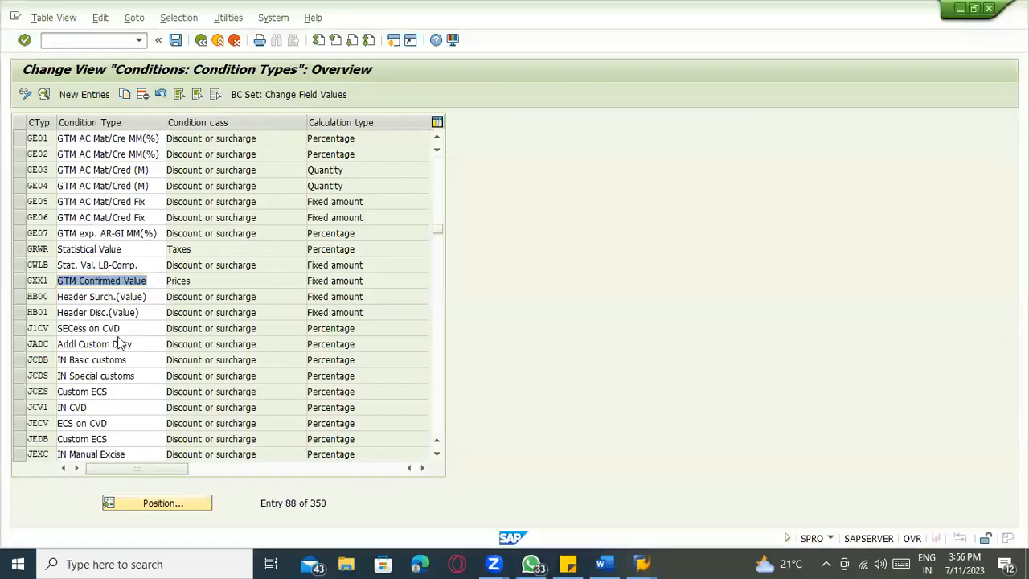
left_click(144, 504)
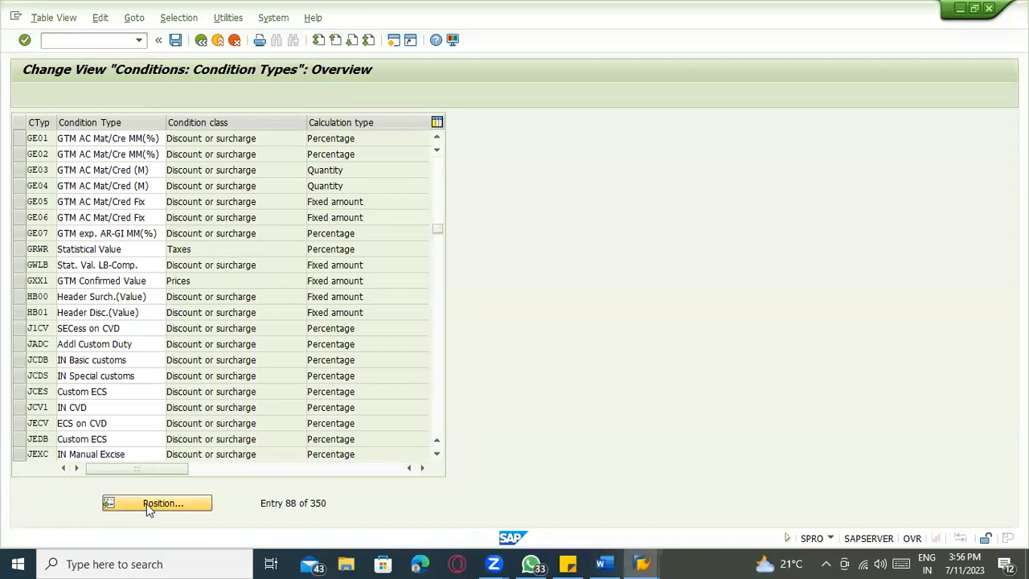
type("FRB1")
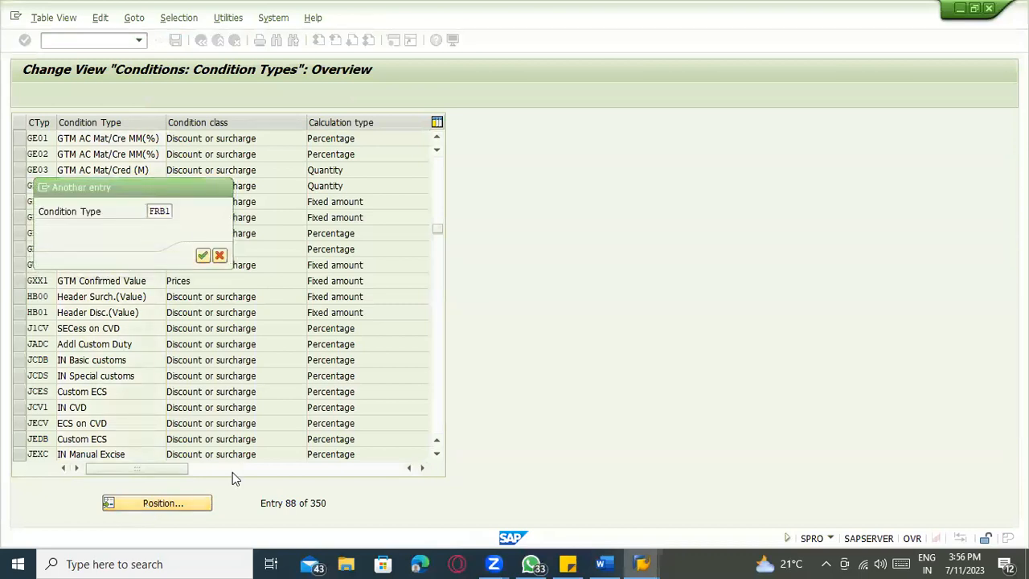
key("Return")
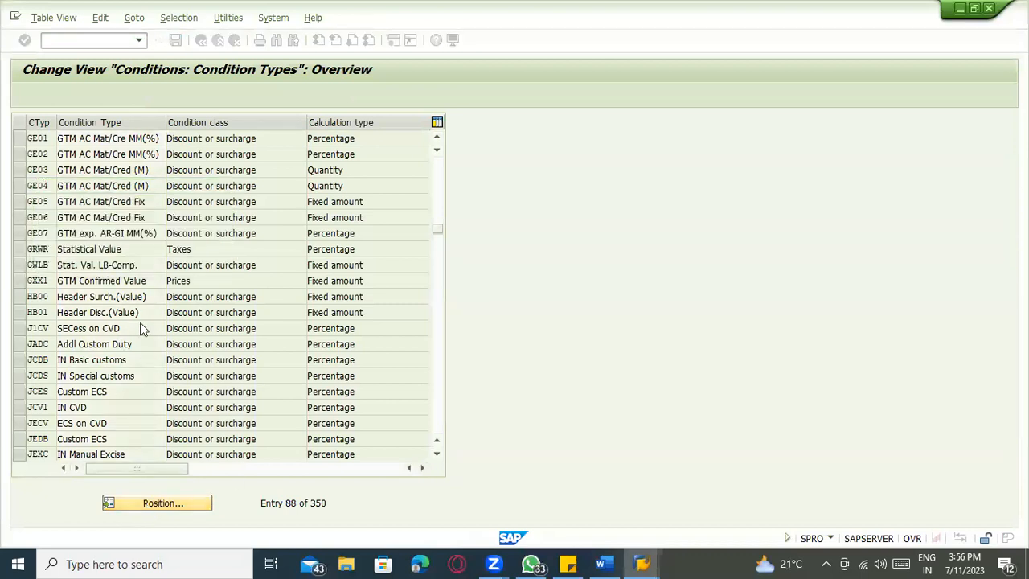
left_click(129, 143)
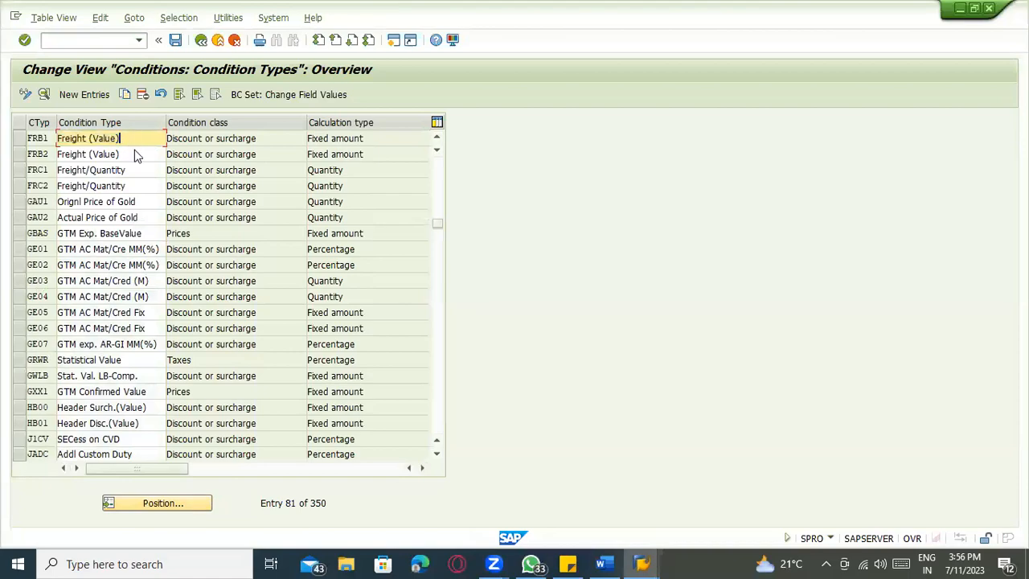
Switch to Word, complete the FRB1 line with "Fixed amount" and annotate FRC1 with "- / Qty".
key("alt+Tab")
left_click(392, 252)
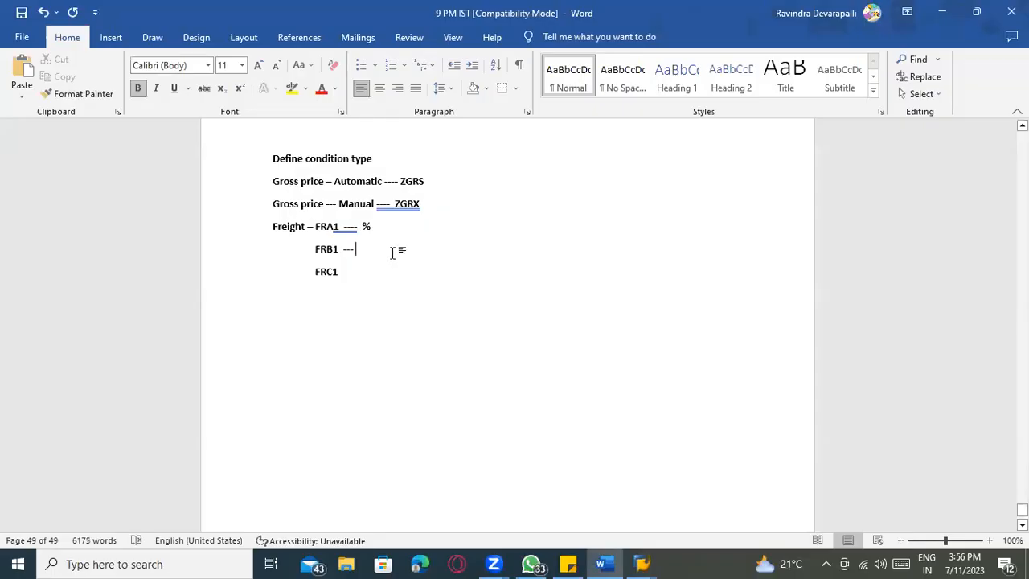
type("Fixe")
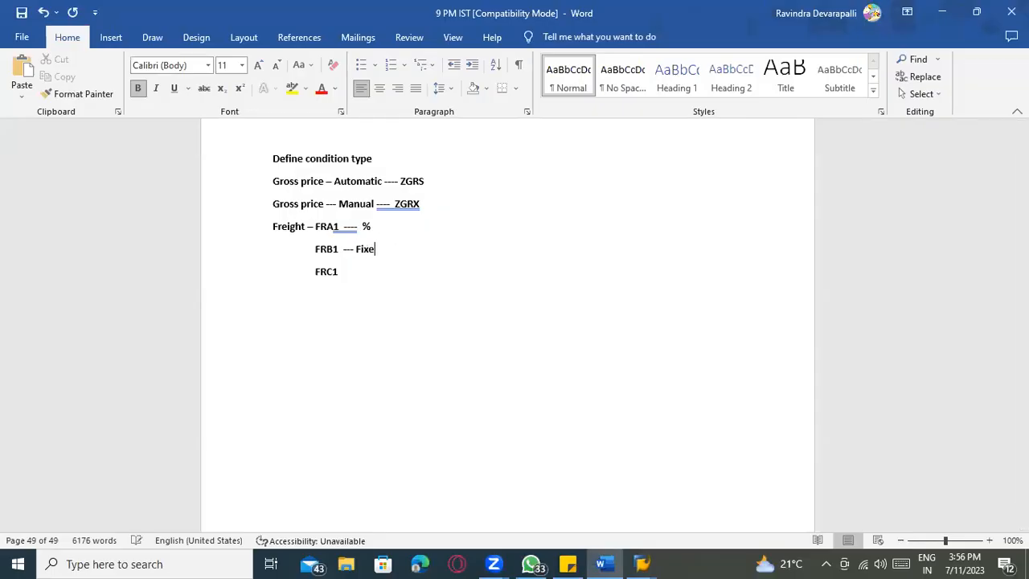
type("d amount")
left_click(385, 274)
type("- / Qty")
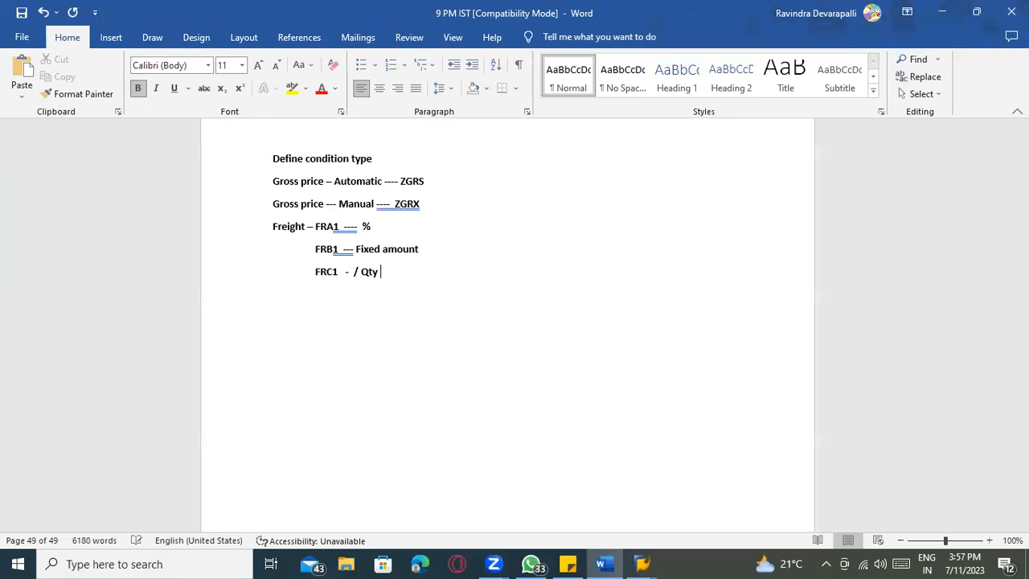
Switch to SAP and compare the detail settings of freight condition types FRB2 and FRB1, returning to the overview.
key("alt+Tab")
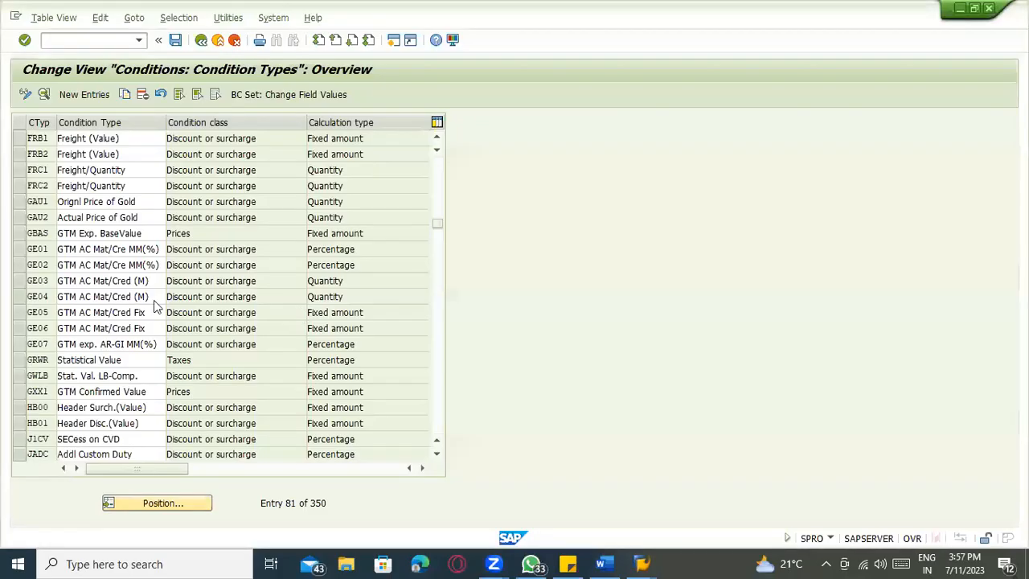
double_click(136, 156)
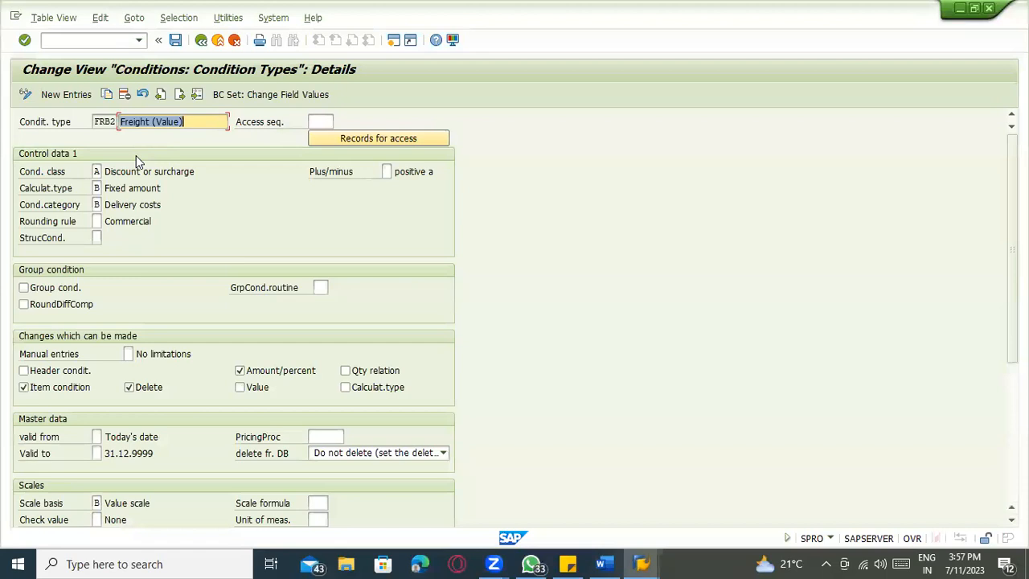
left_click(160, 95)
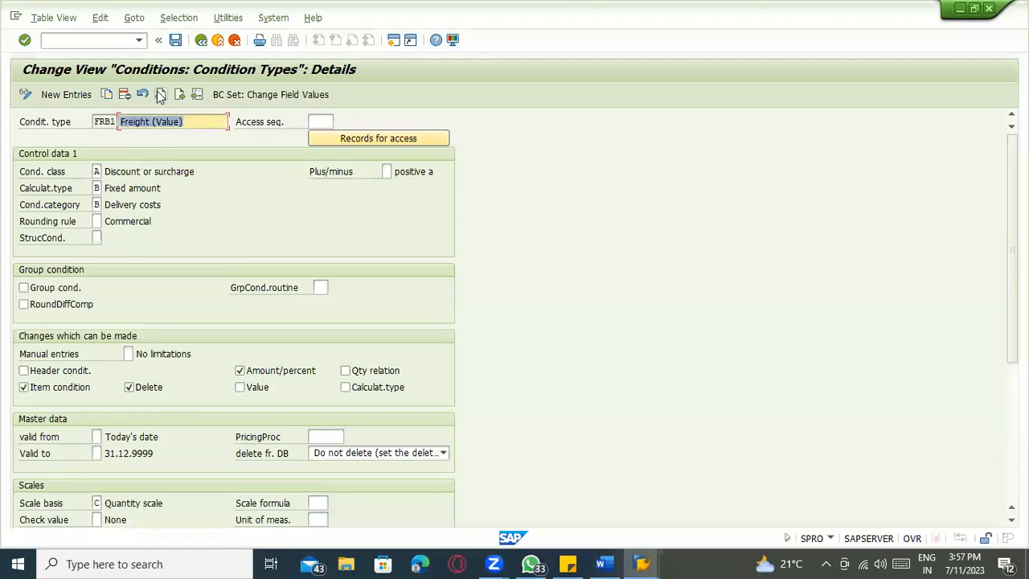
left_click(179, 95)
left_click(160, 95)
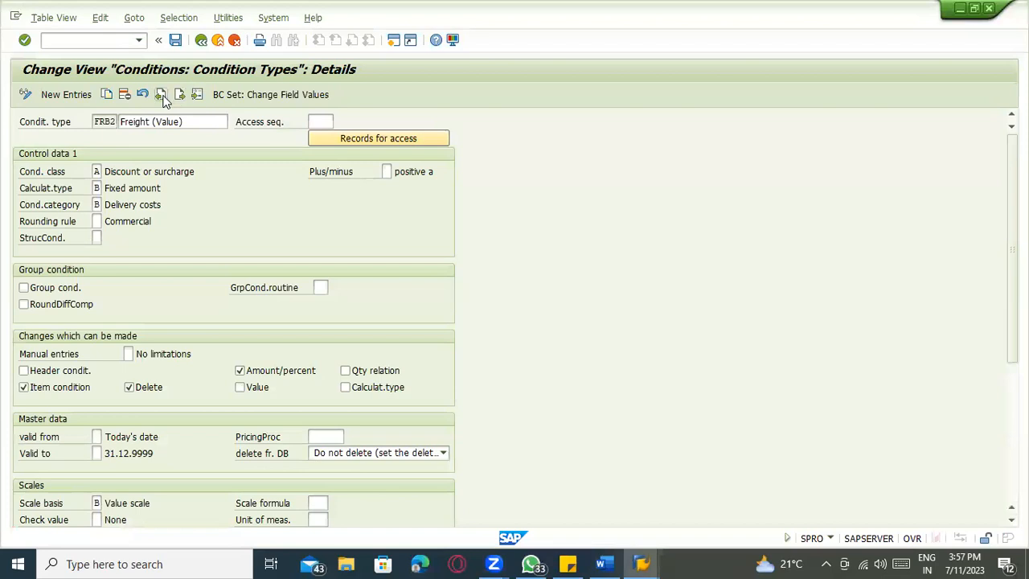
left_click(201, 42)
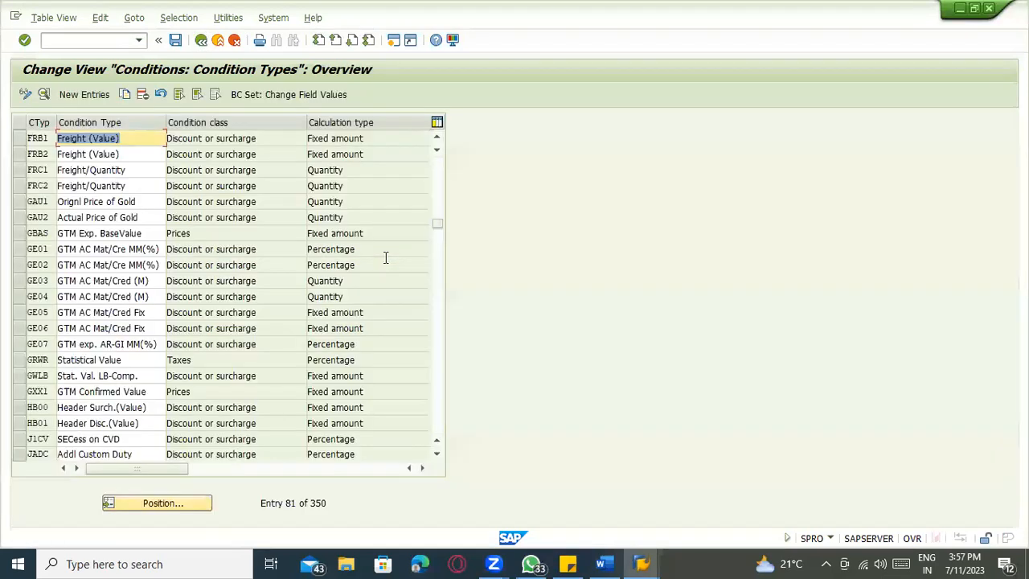
Switch to Word and start a new line reading "Discount ---" below the FRC1 line.
key("alt+Tab")
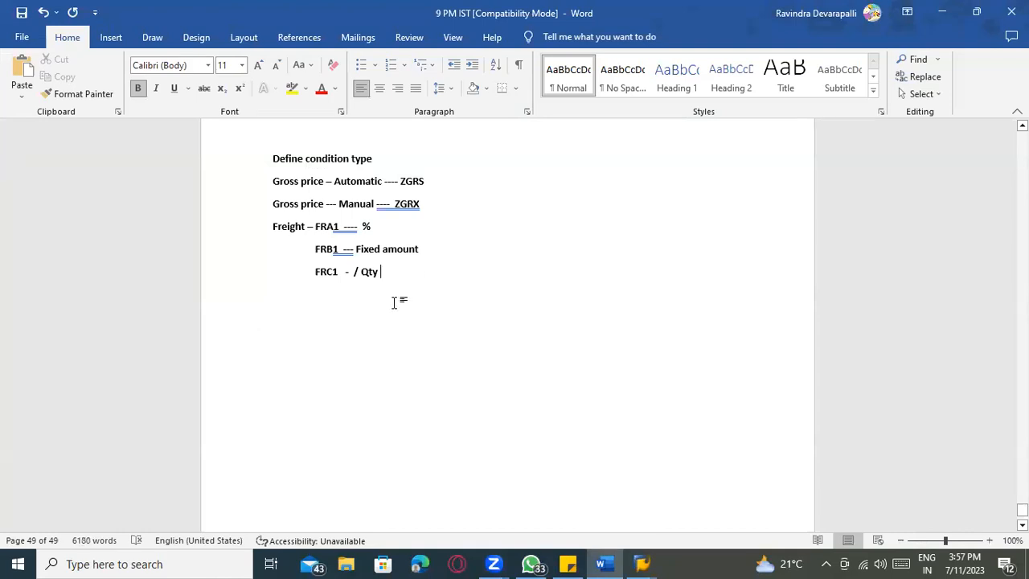
key("Return")
type("Discount ---")
Switch to SAP and position the condition types overview on discount condition type R000.
key("alt+Tab")
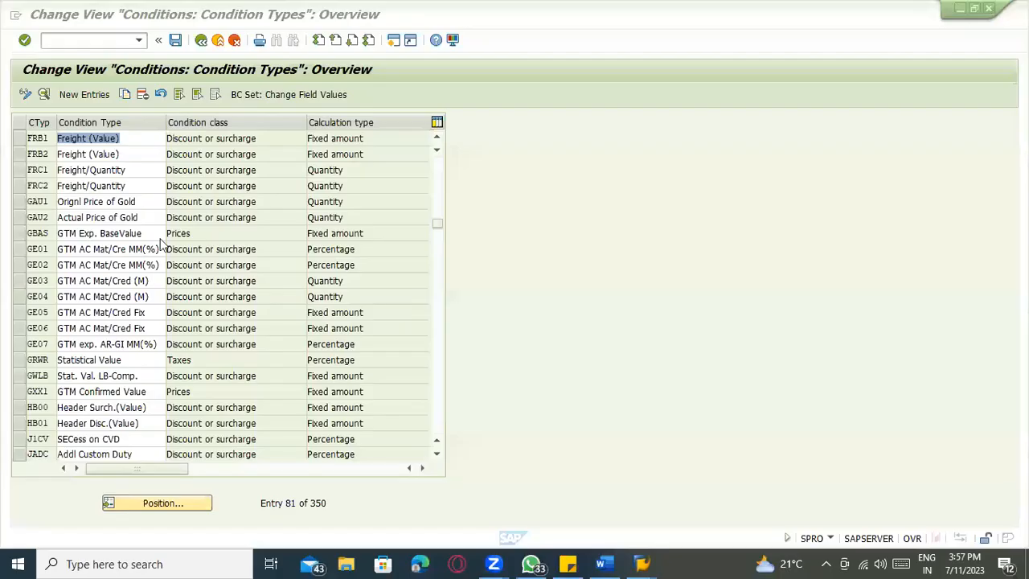
left_click(163, 504)
type("R000")
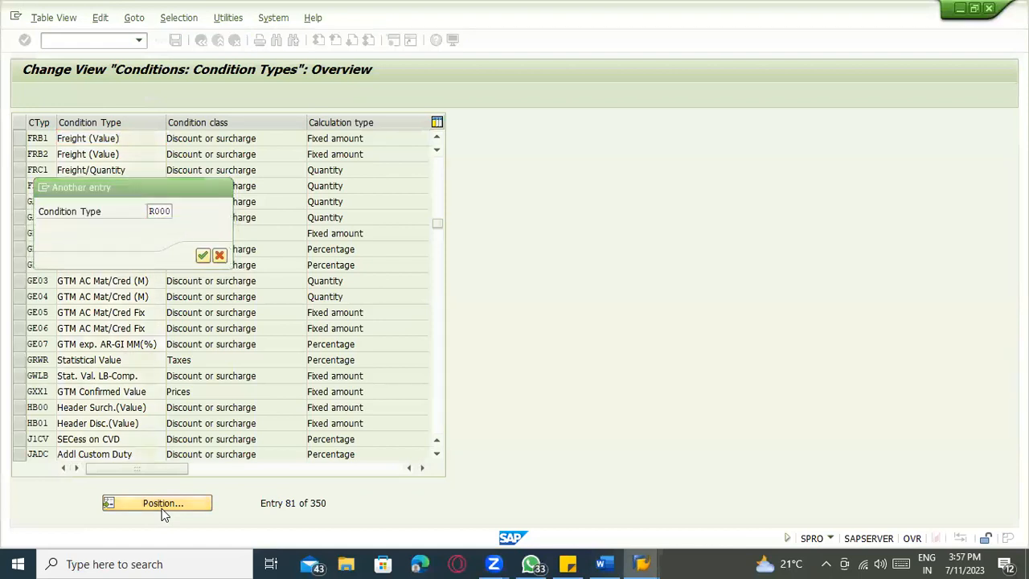
key("Return")
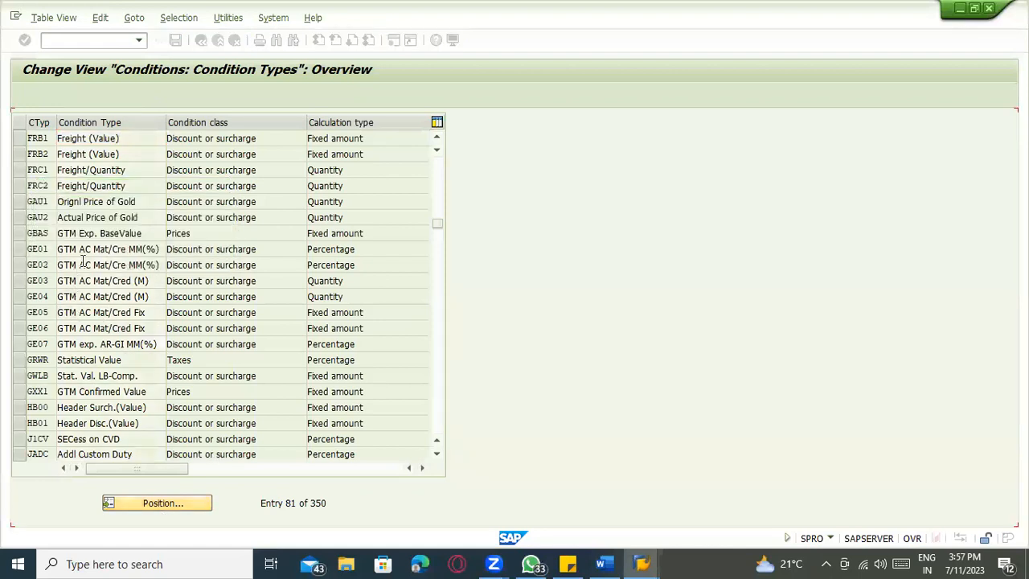
left_click(115, 138)
left_click(144, 140)
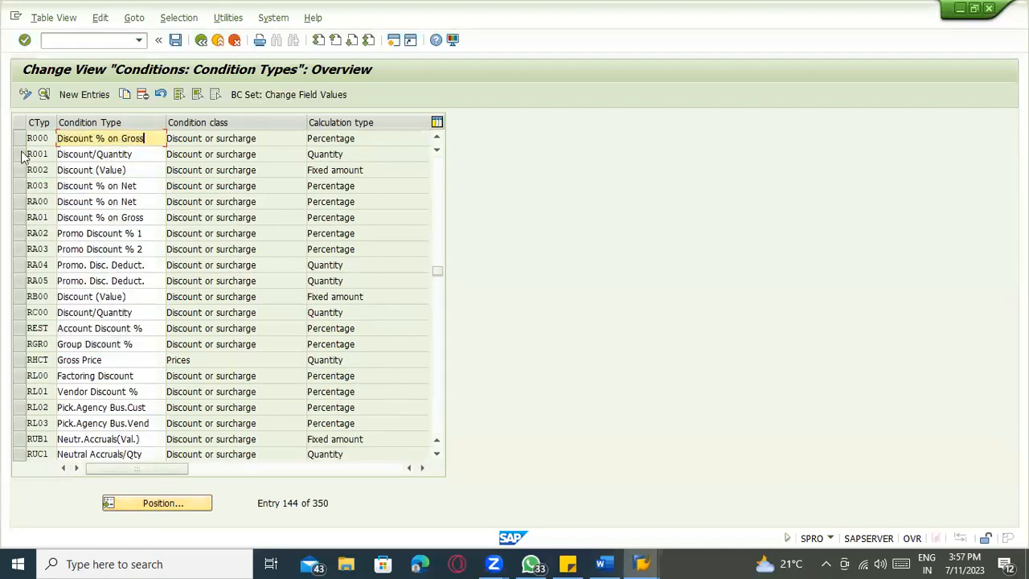
left_click(40, 139)
Switch to Word, append "R000 ---" to the Discount line, and check R000's detail settings in SAP, returning to the overview.
key("alt+Tab")
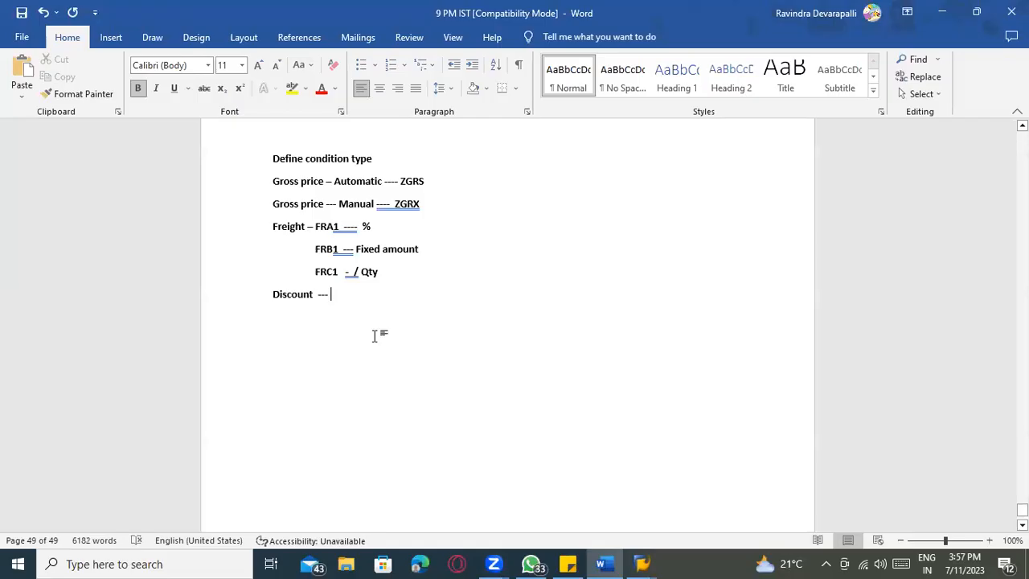
type("R000 ---")
key("alt+Tab")
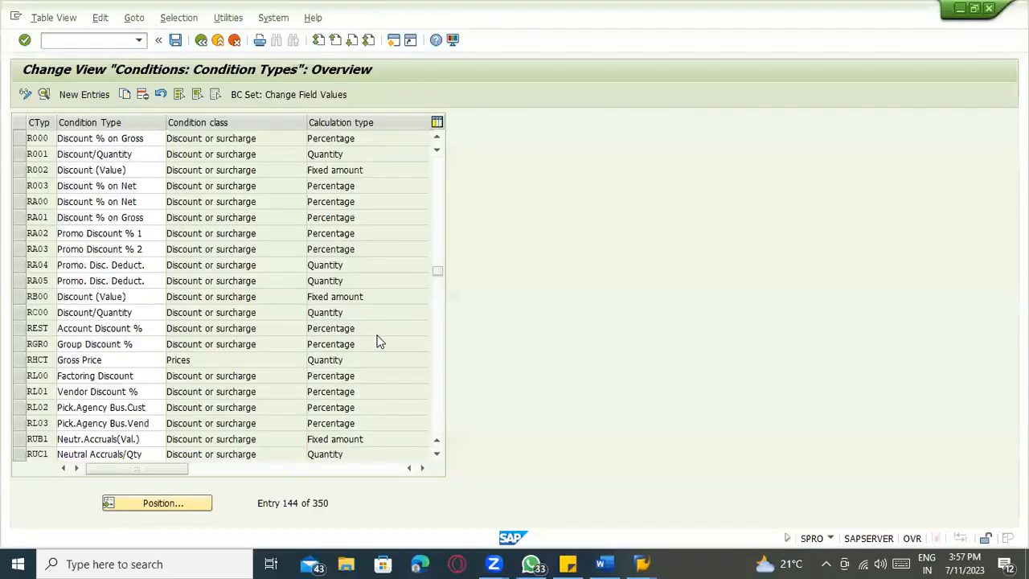
left_click(146, 139)
double_click(146, 139)
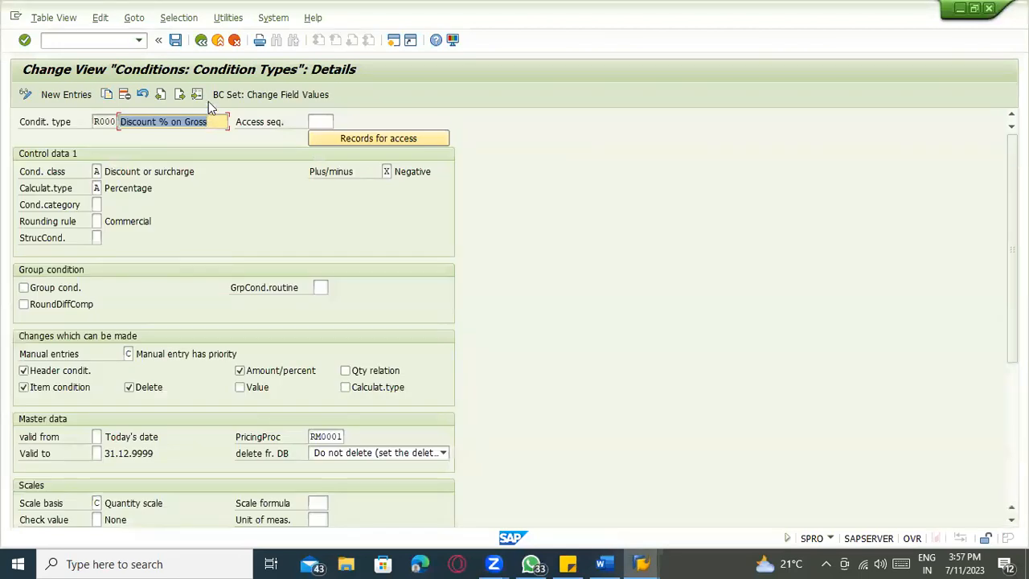
left_click(201, 40)
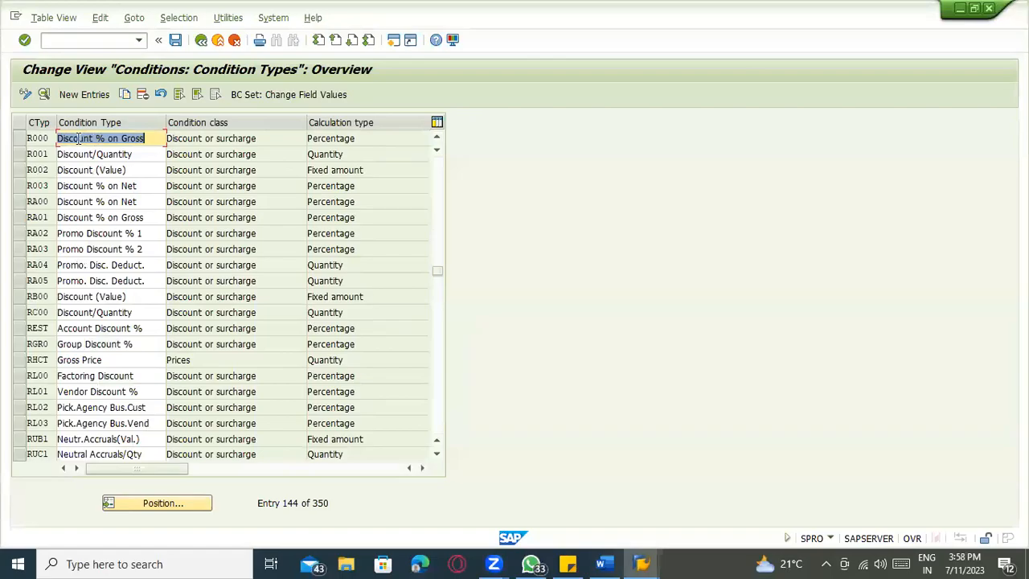
Switch to Word, complete the R000 line with "Discount on Gross price" and start a new line.
key("alt+Tab")
type("Dsc")
key("BackSpace")
type("iscou")
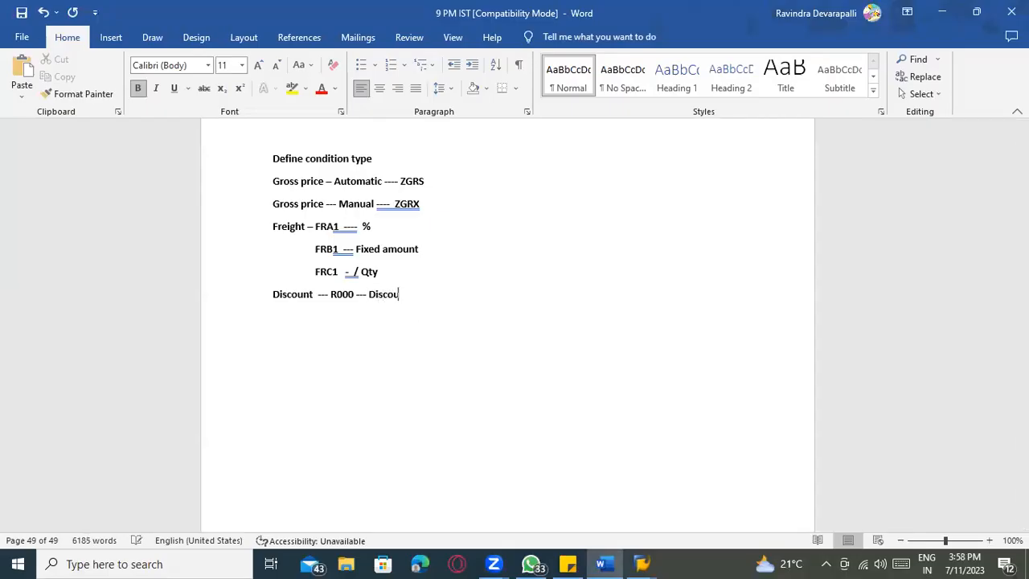
type("nt on Gross price")
key("Return")
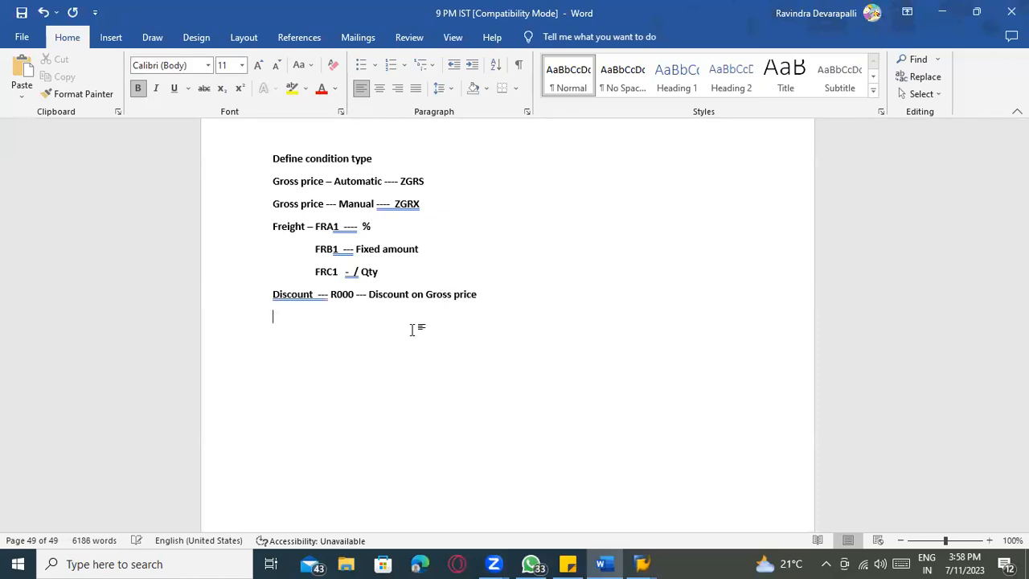
Look up discount type R001 in SAP, then add an indented line "% , Fixed amount , / Qty" in the Word notes.
key("alt+Tab")
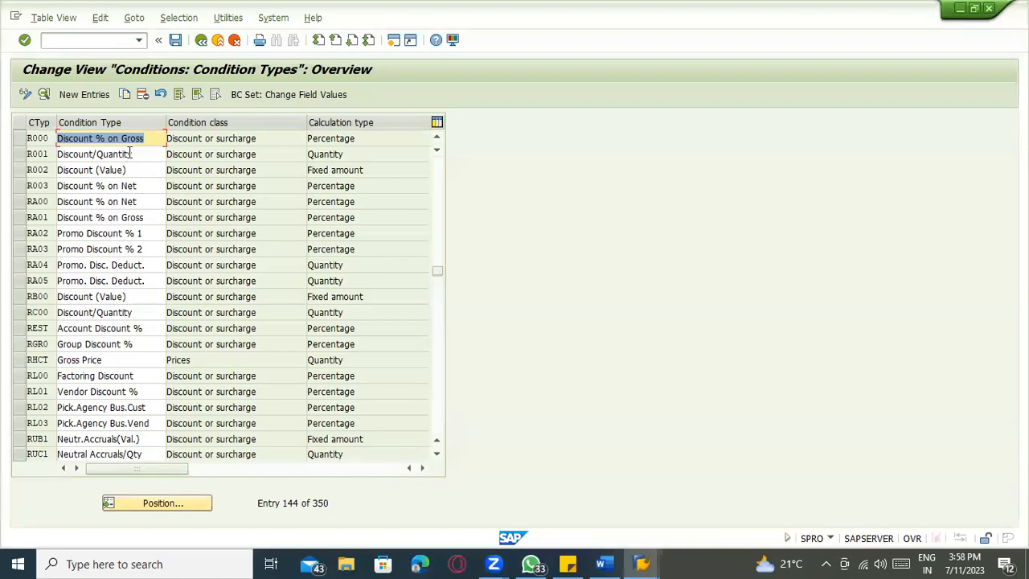
left_click(130, 153)
key("alt+Tab")
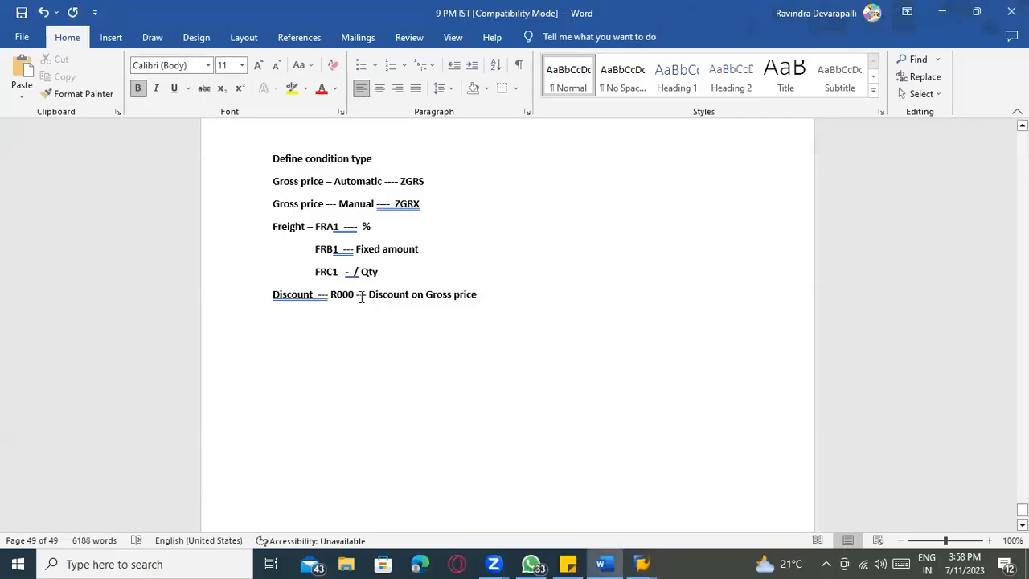
key("Return")
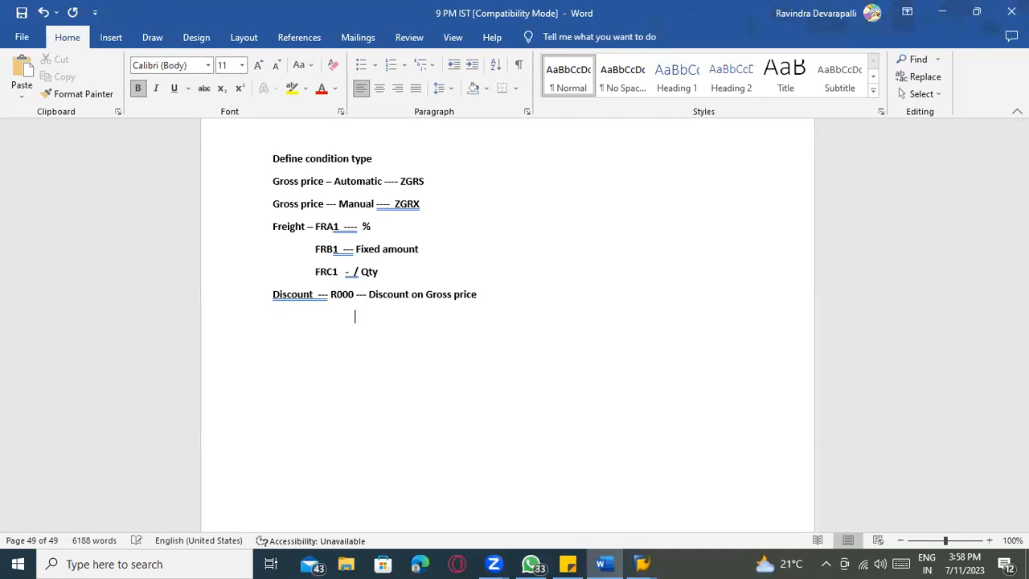
type("% , Fixed amount ")
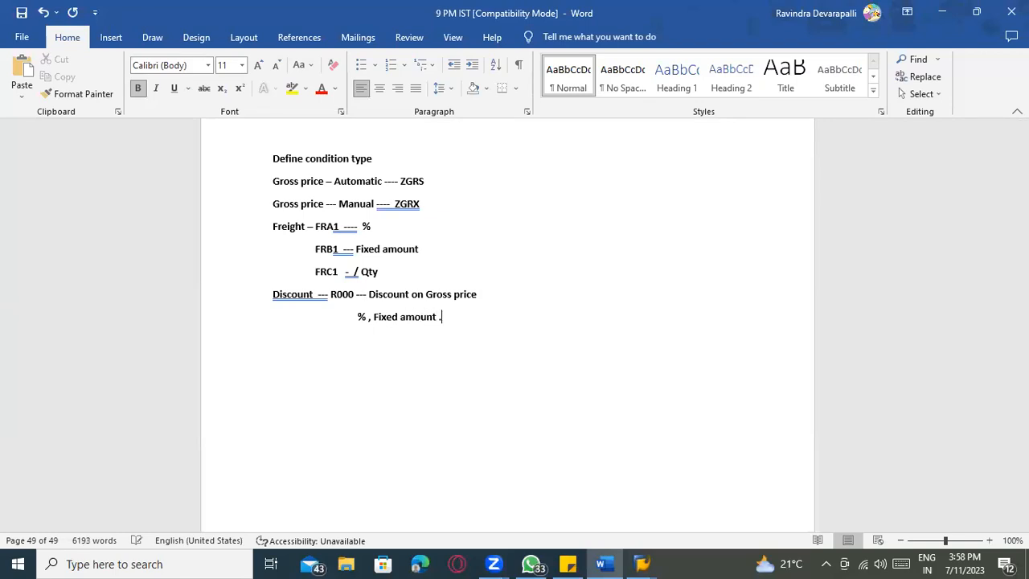
type(", / Qty")
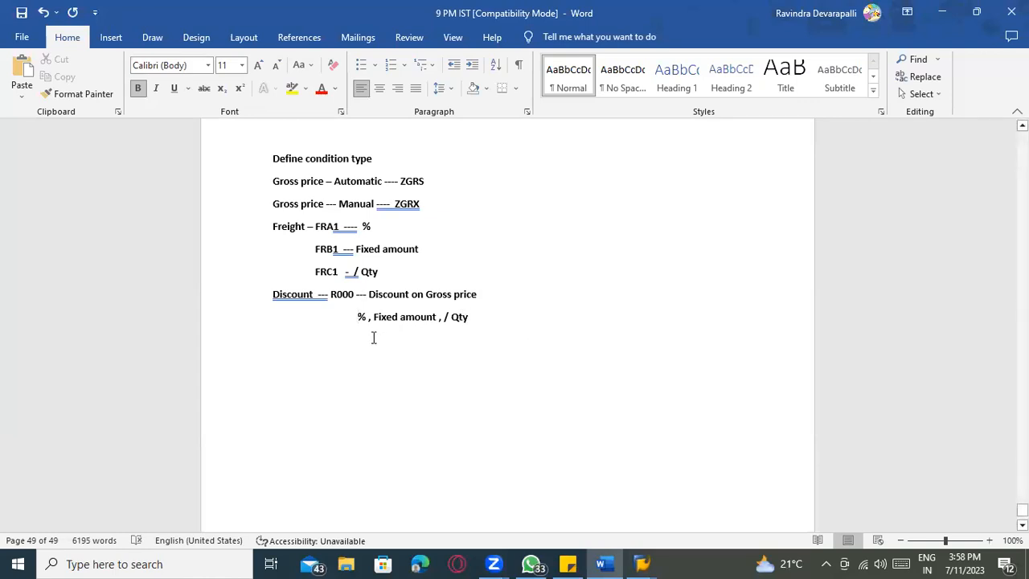
Check the discount types in the SAP overview and append "(%)" to the R000 line in Word.
key("alt+Tab")
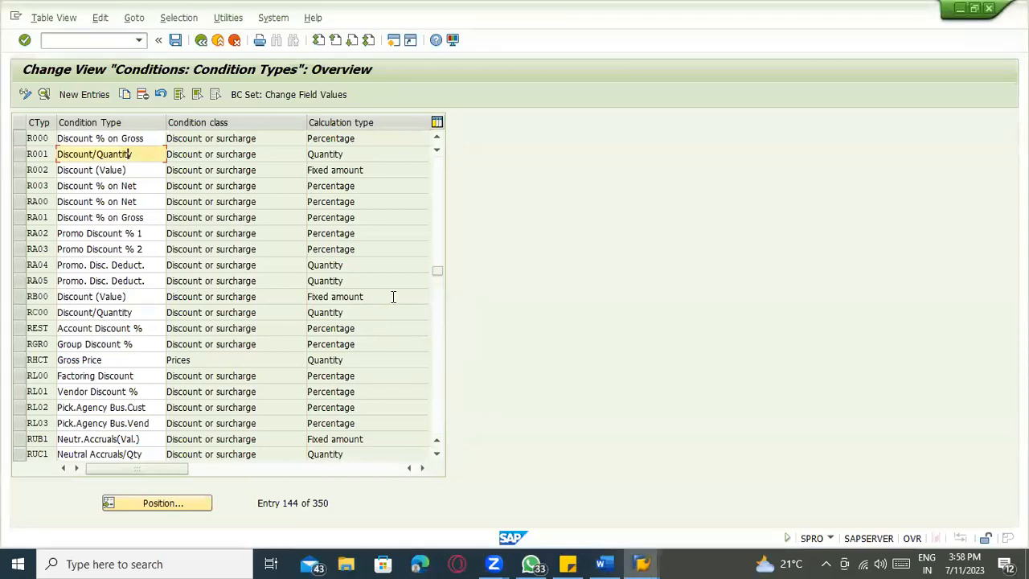
key("alt+Tab")
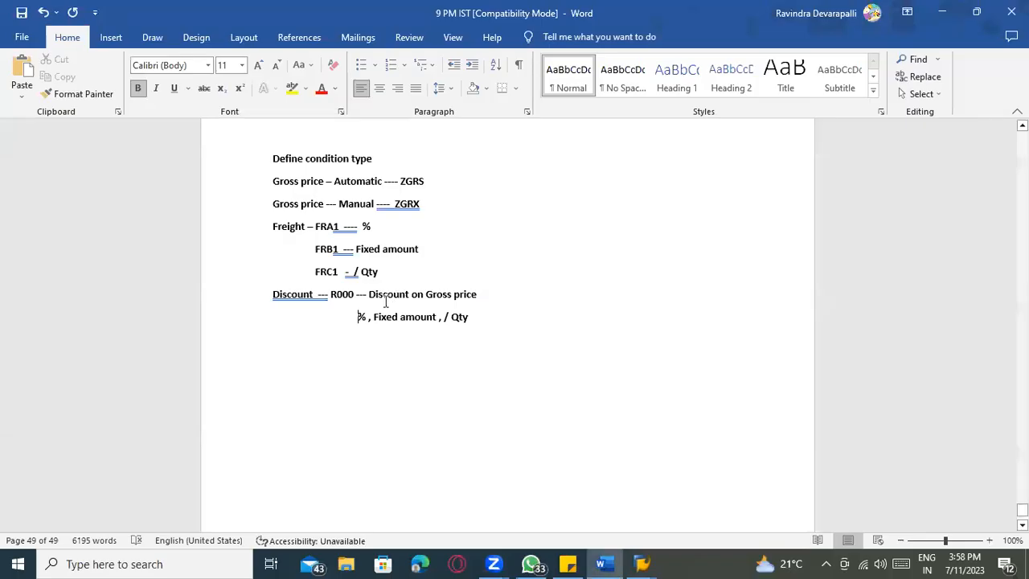
left_click(487, 296)
type("(")
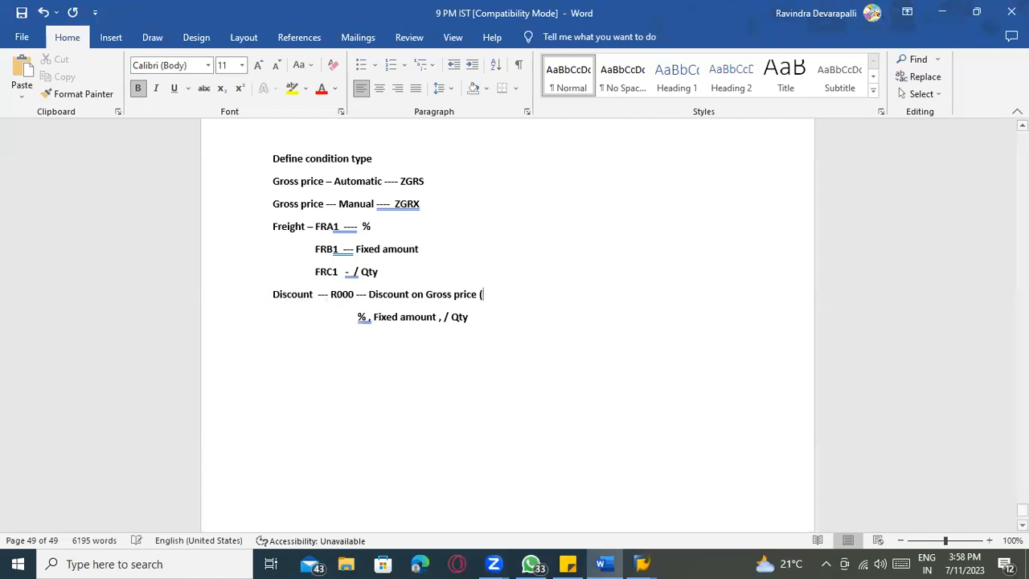
type("%)")
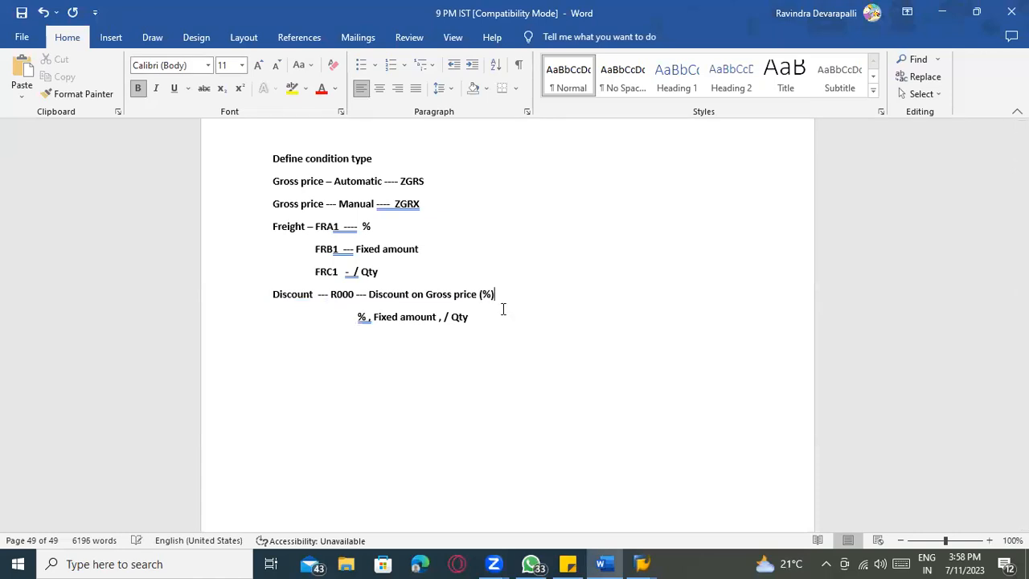
Put "R001 -" before "Fixed amount" and move "/ Qty" to its own line prefixed with "R002 -------".
left_click(377, 315)
type("R001 -")
left_click(489, 317)
key("Return")
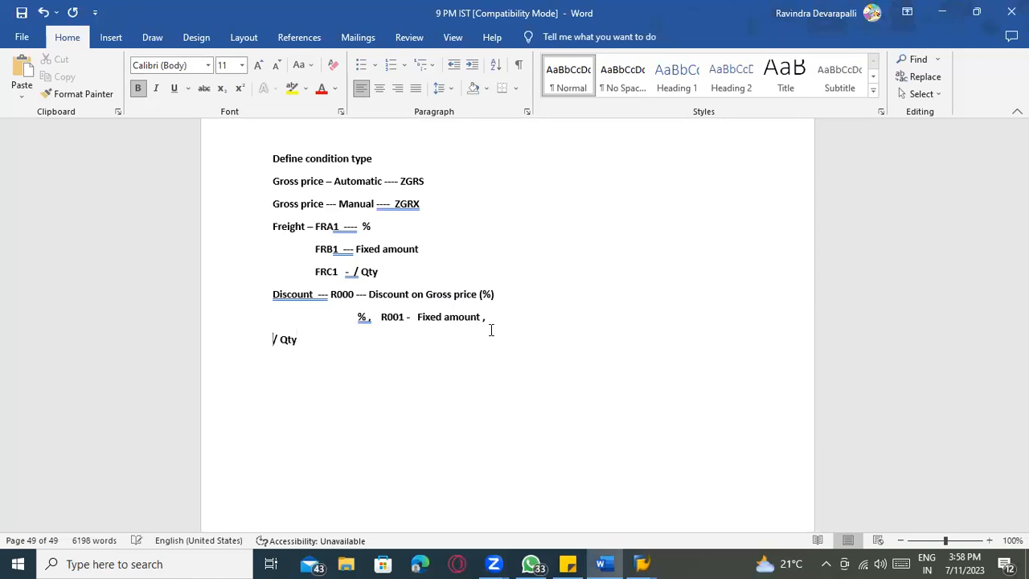
type("R00")
key("BackSpace")
type("02 -------")
Delete the leftover "% ," in front of R001 and add spacing before "/ Qty" on the R002 line.
left_click(379, 319)
key("BackSpace")
key("BackSpace")
key("BackSpace")
key("BackSpace")
key("BackSpace")
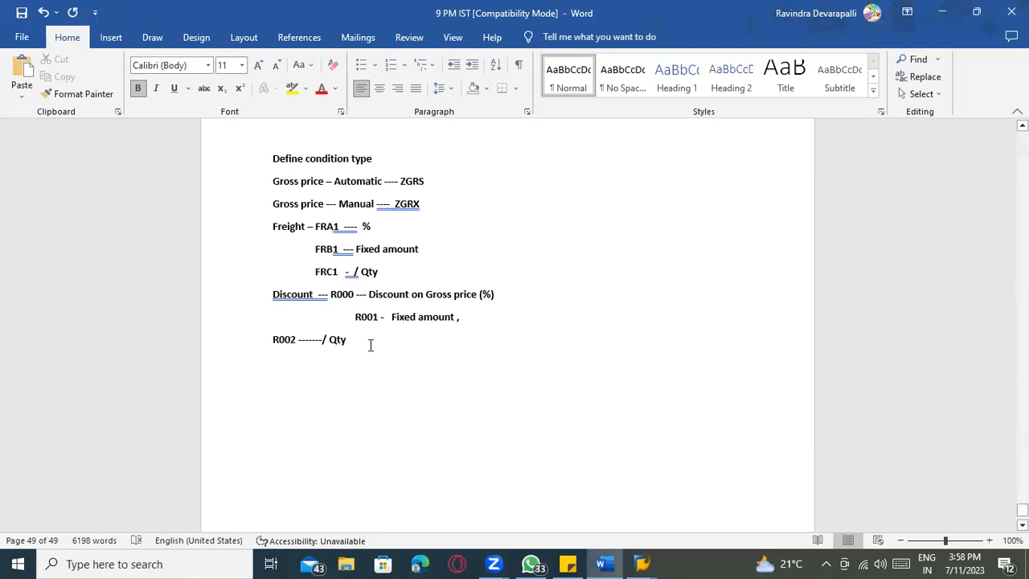
left_click(322, 339)
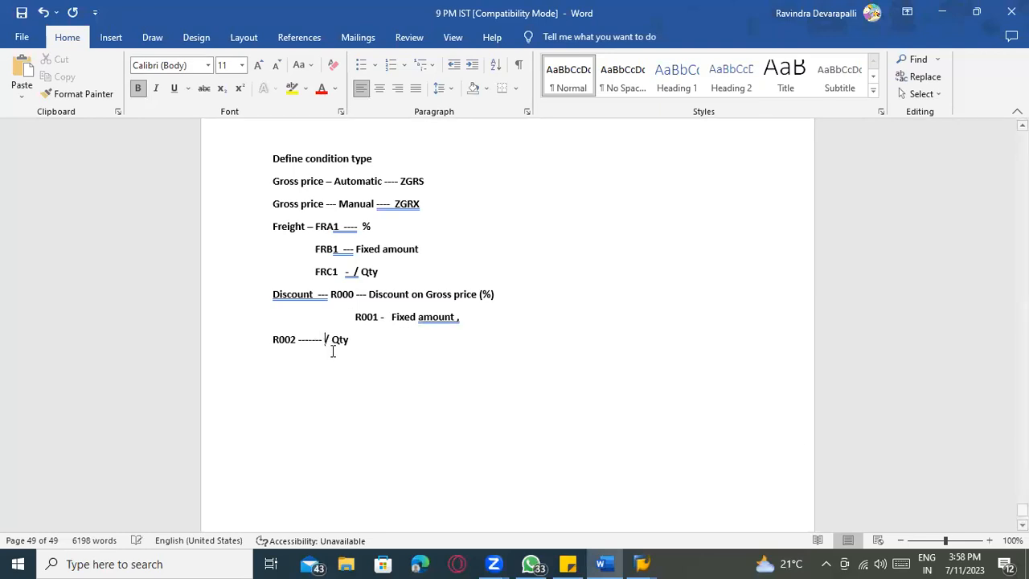
left_click(353, 339)
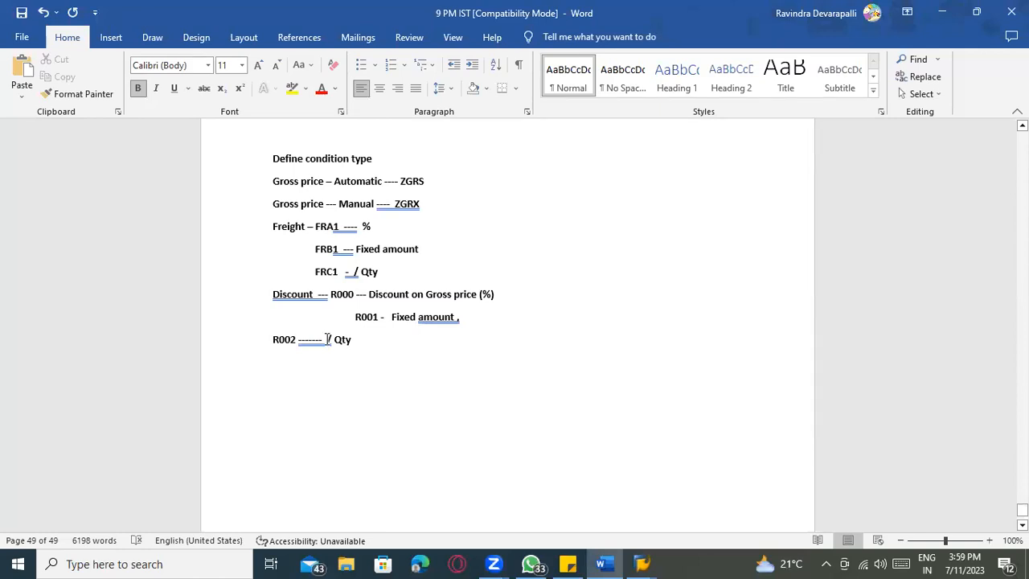
Compare the R001 and R002 lines in the Word notes with the condition types overview in SAP.
left_click(327, 340)
left_click_drag(391, 316, 457, 318)
left_click(387, 318)
key("alt+Tab")
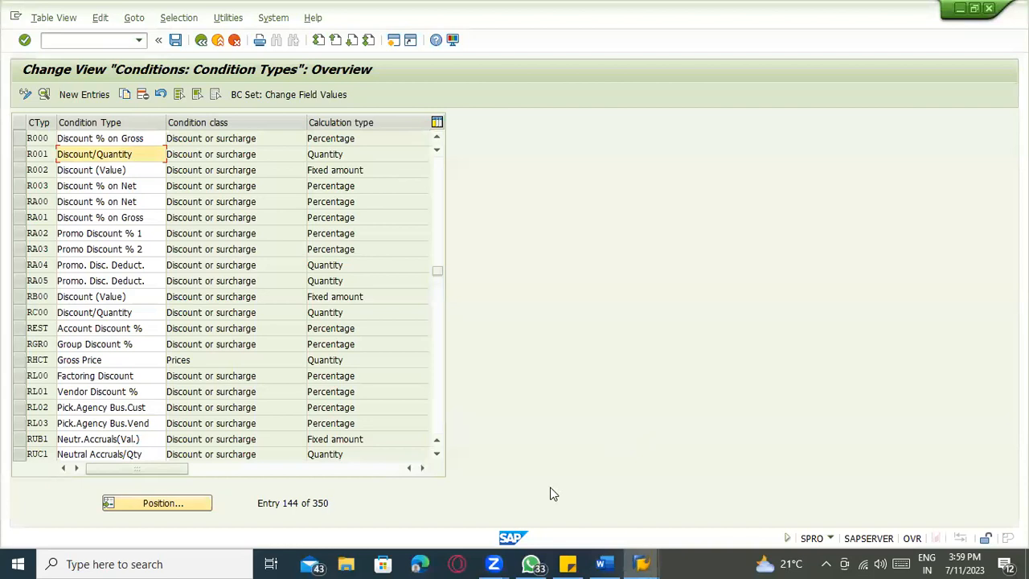
key("alt+Tab")
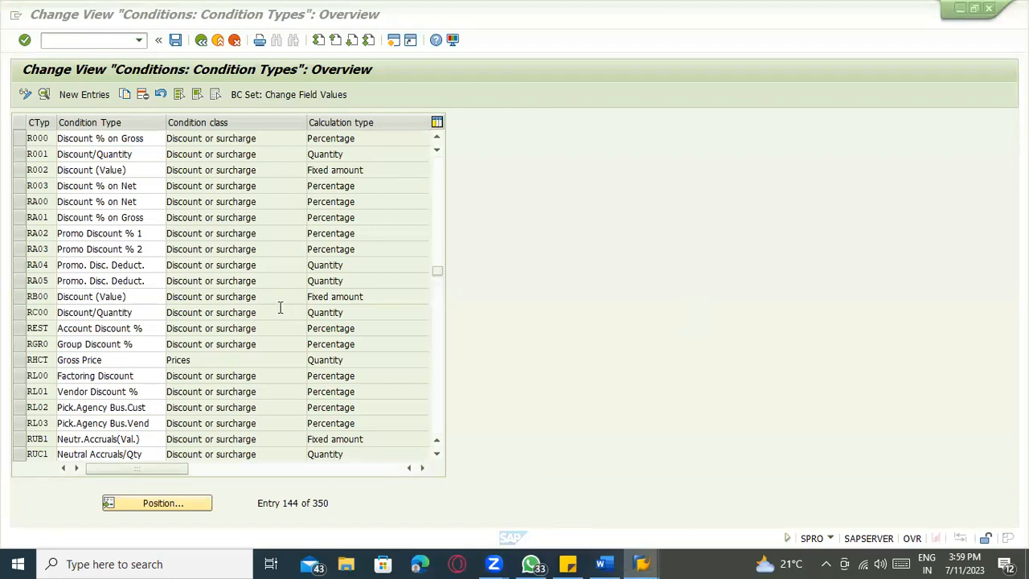
key("alt+Tab")
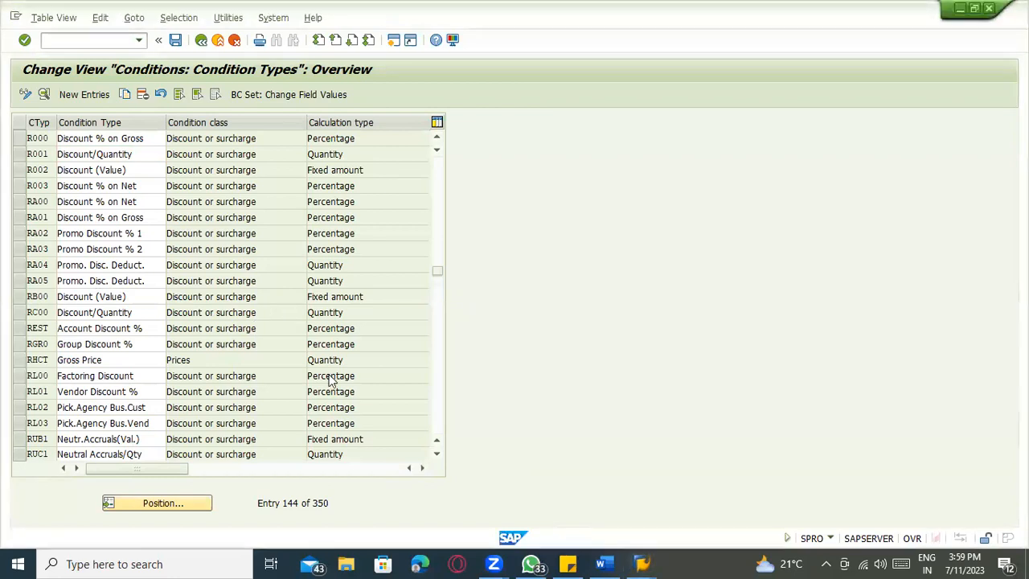
key("alt+Tab")
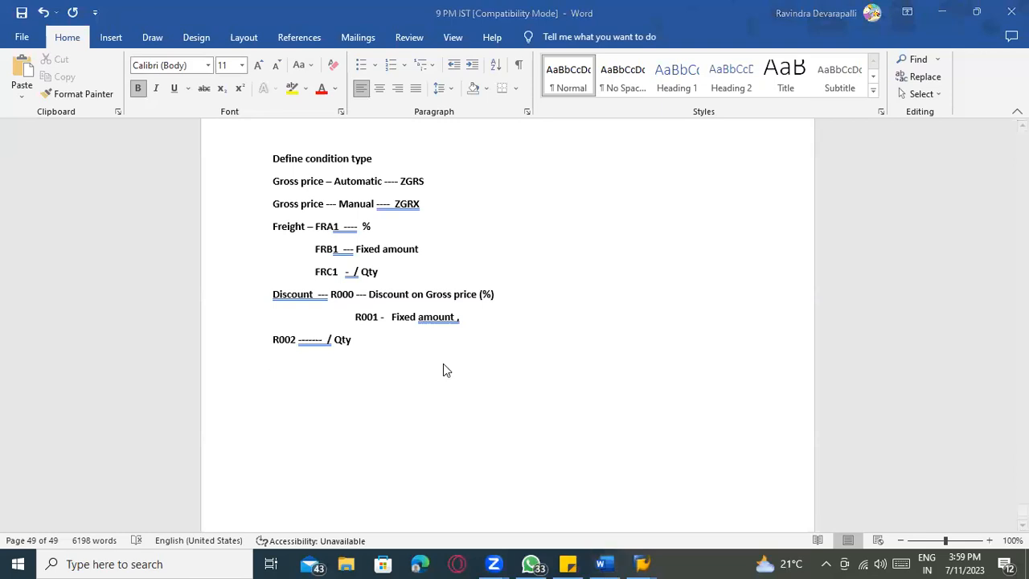
Switch to SAP, find the Cash Discount condition type SKTO in the overview and open its details.
key("alt+Tab")
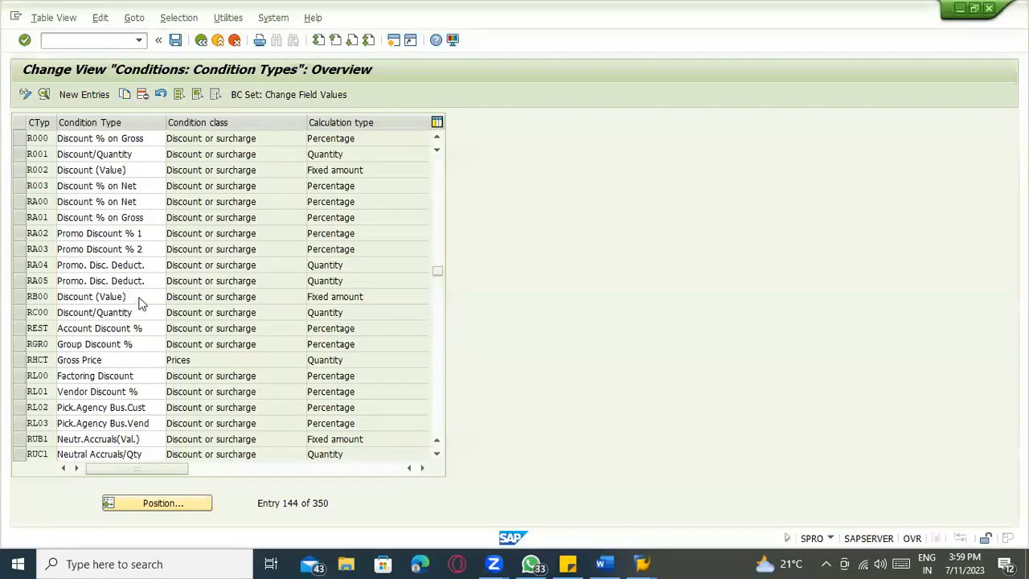
scroll(133, 296, "down", 2)
scroll(133, 296, "down", 1)
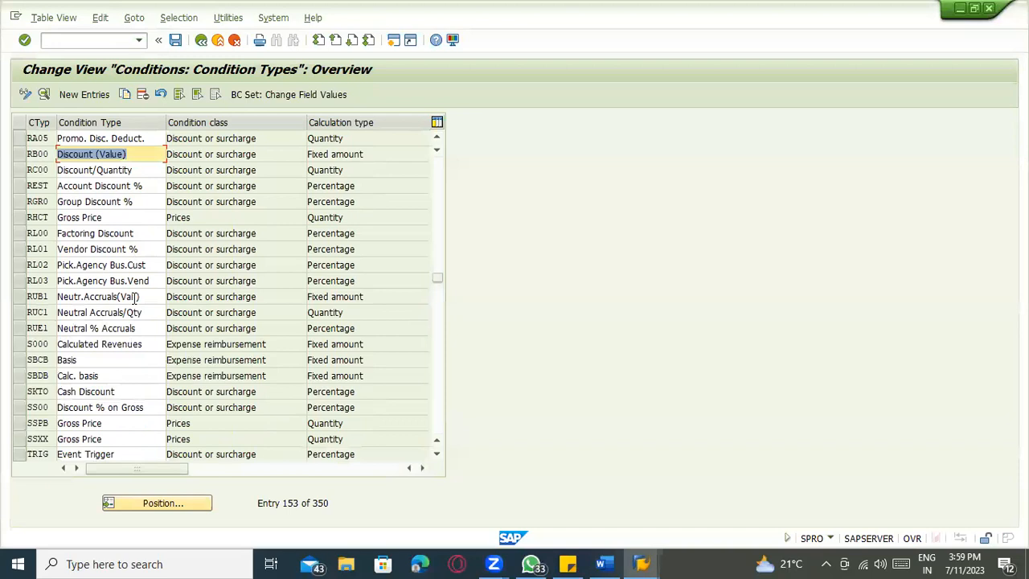
left_click(283, 353)
scroll(290, 353, "down", 1)
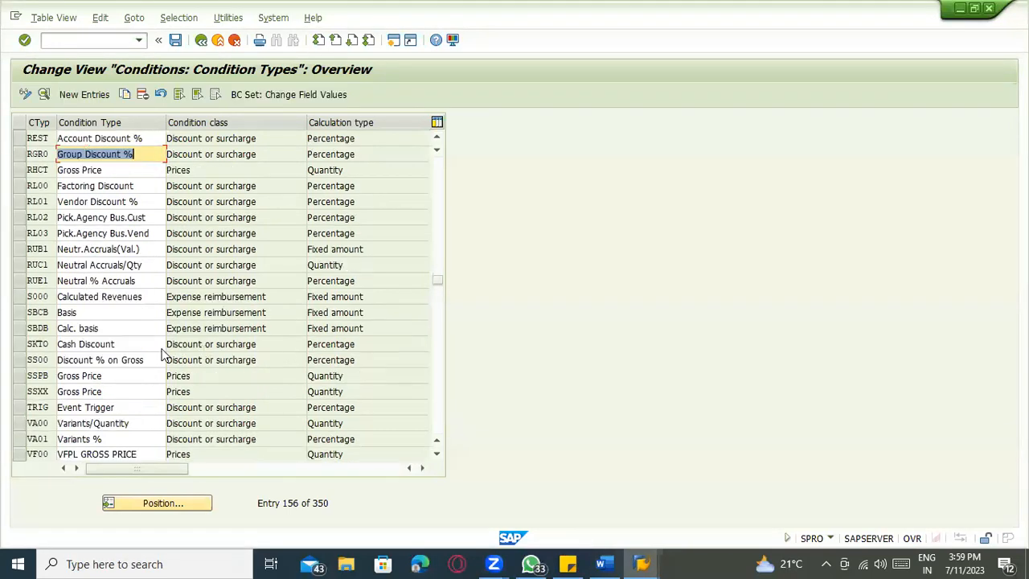
left_click(88, 345)
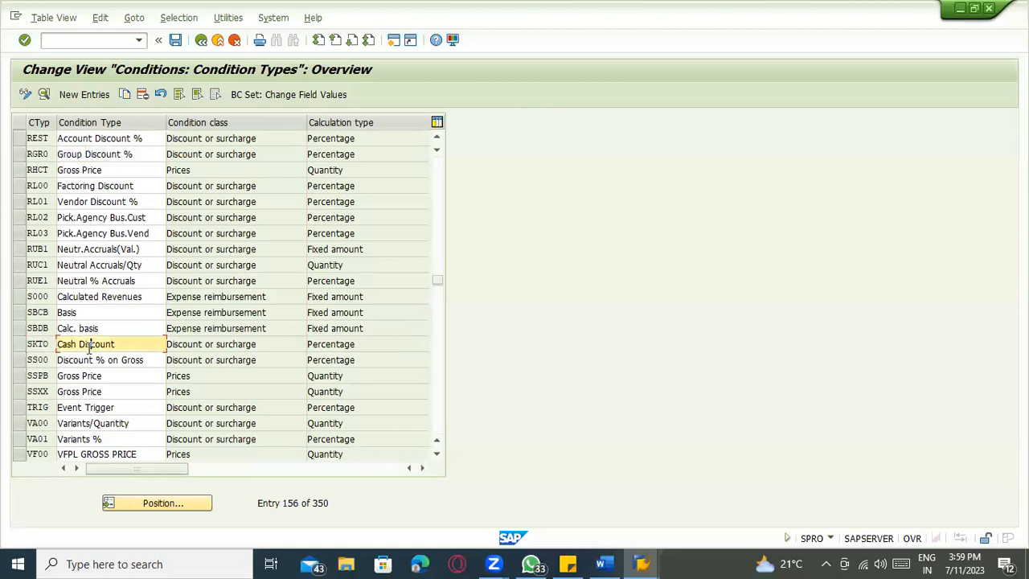
double_click(84, 349)
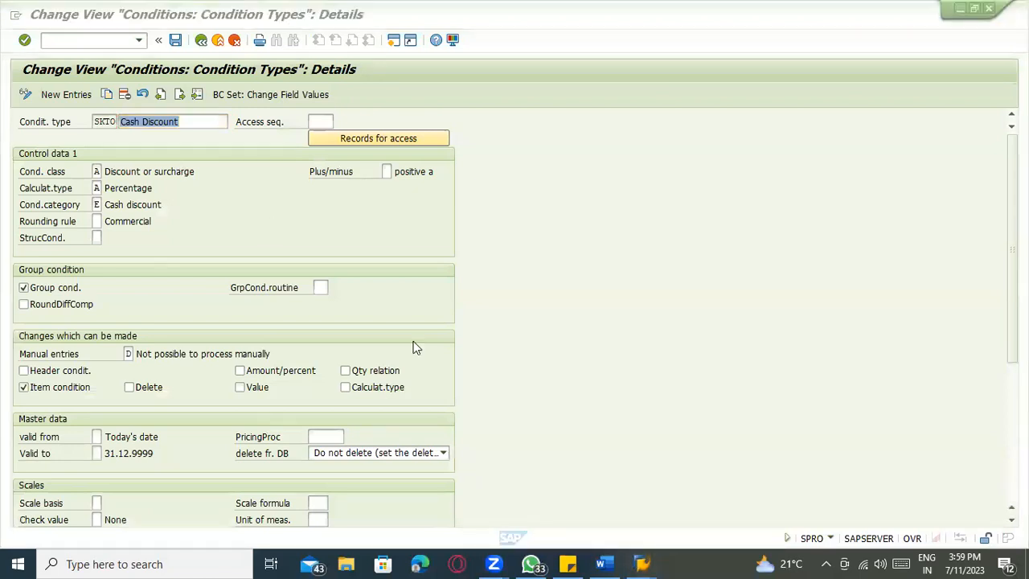
Switch to Word and add the line "SKTO – Cash Discount" below the R002 line.
key("alt+Tab")
key("Return")
type("SKTO ")
type("- Cash Disccount")
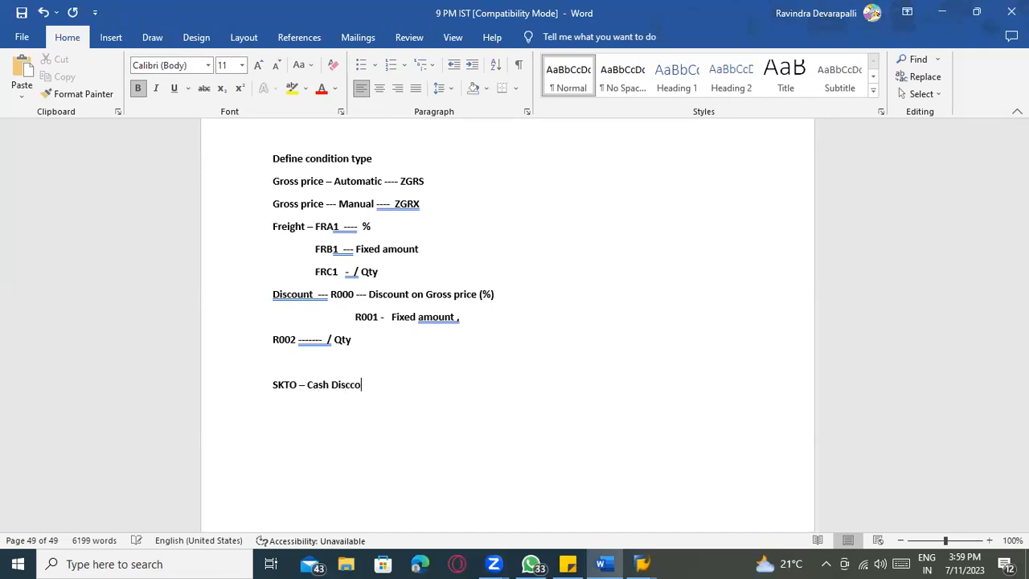
key("BackSpace")
key("BackSpace")
key("BackSpace")
key("BackSpace")
key("BackSpace")
key("BackSpace")
type("ount")
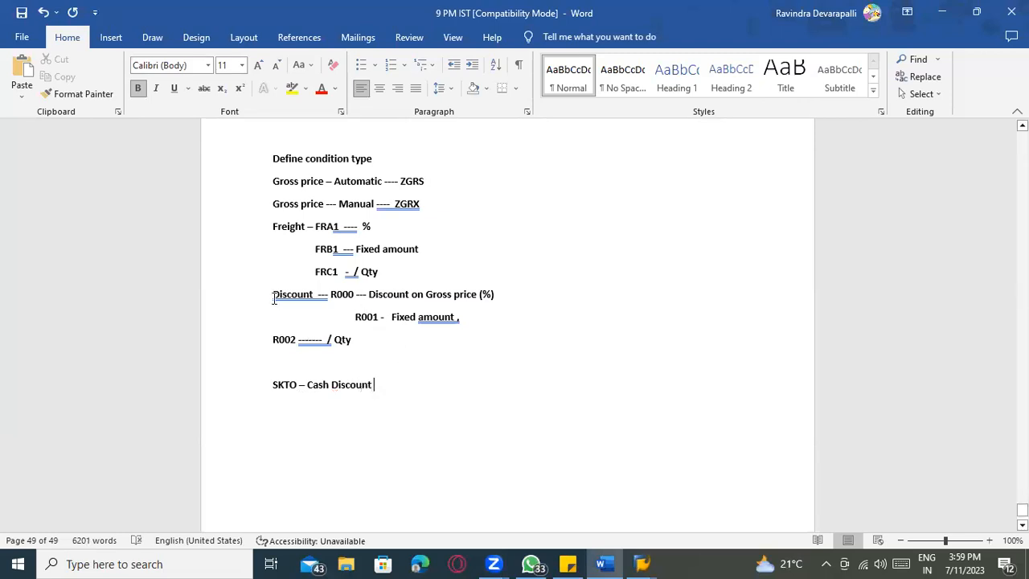
Insert a blank line above the Discount R000 line and add the heading "Discount Vs Cash discount" below the SKTO line.
key("Return")
left_click_drag(323, 320, 272, 318)
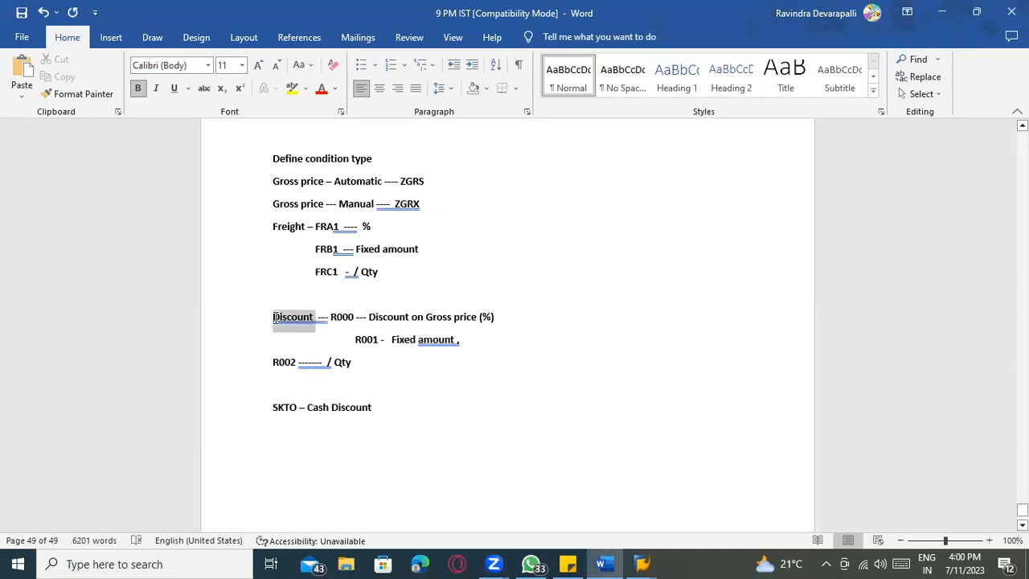
left_click(409, 415)
key("Return")
key("Return")
type("Ds")
key("BackSpace")
type("isco")
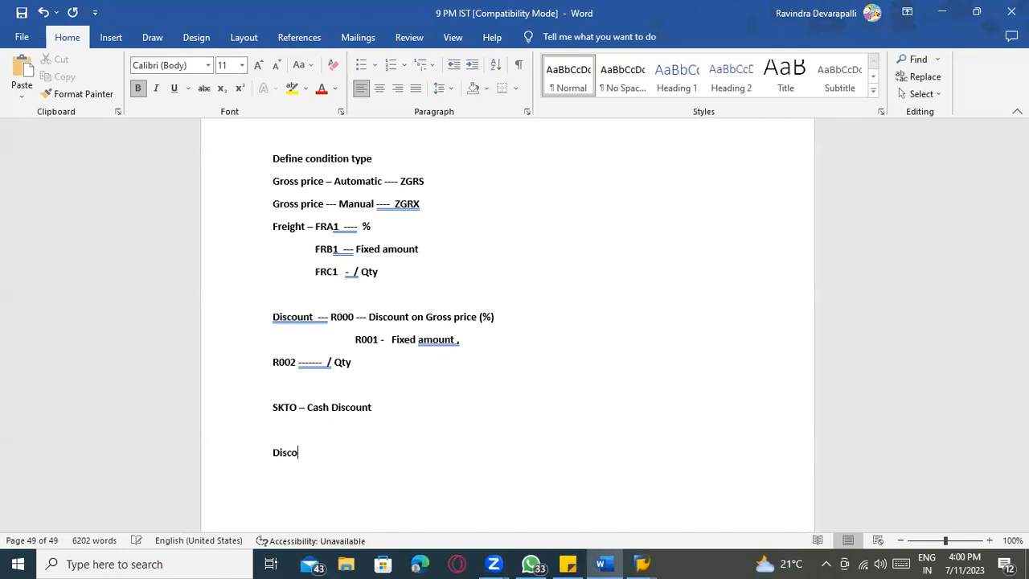
type("unt Vs Cash discouint")
key("BackSpace")
key("BackSpace")
key("BackSpace")
key("BackSpace")
type("nt")
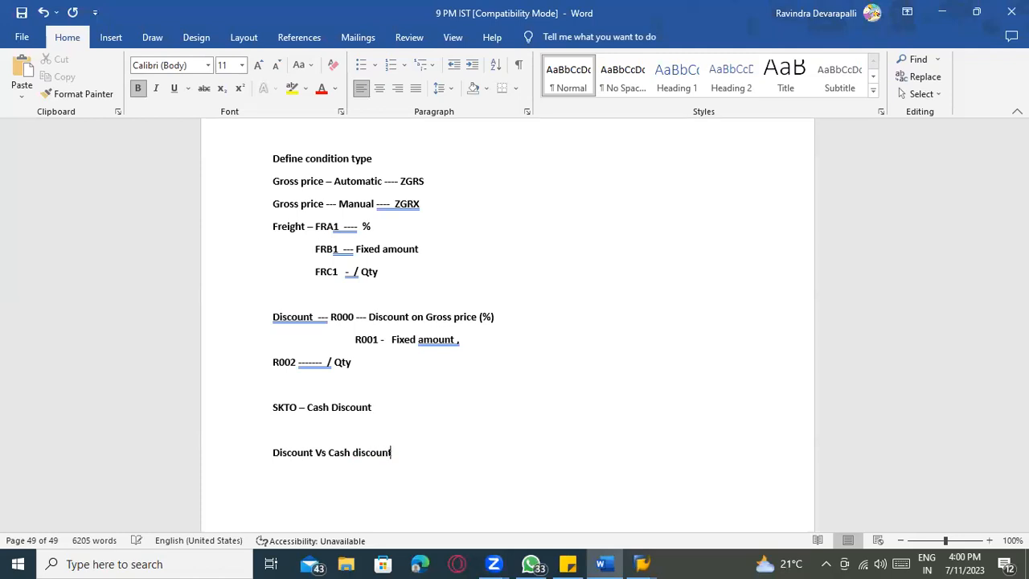
Add the line "Cash discount ----- Payment terms" ending in a dashed arrow below the "Discount Vs Cash discount" heading.
scroll(418, 402, "down", 3)
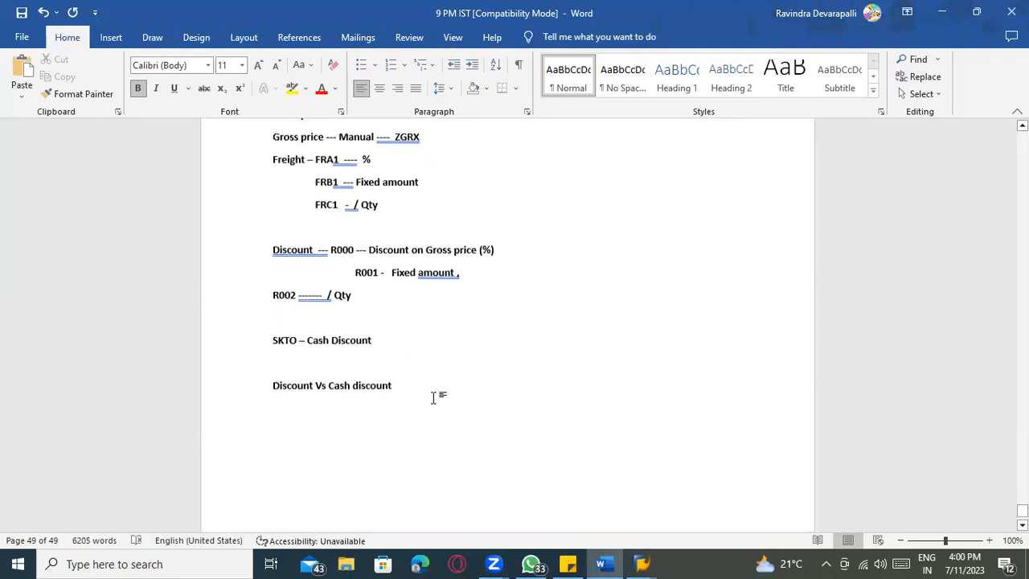
key("Return")
type("Ca")
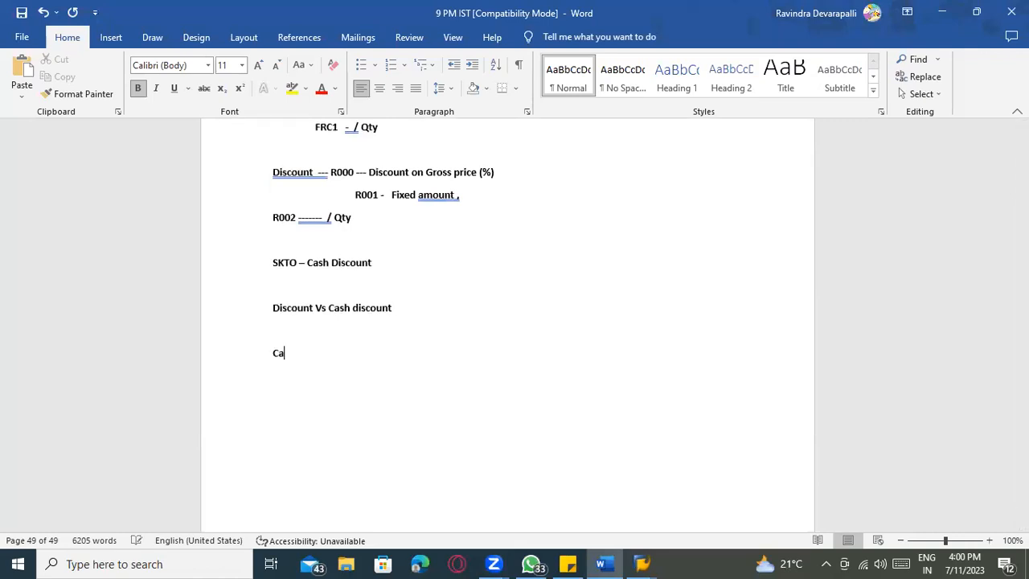
type("sh discount ----- Payment terms")
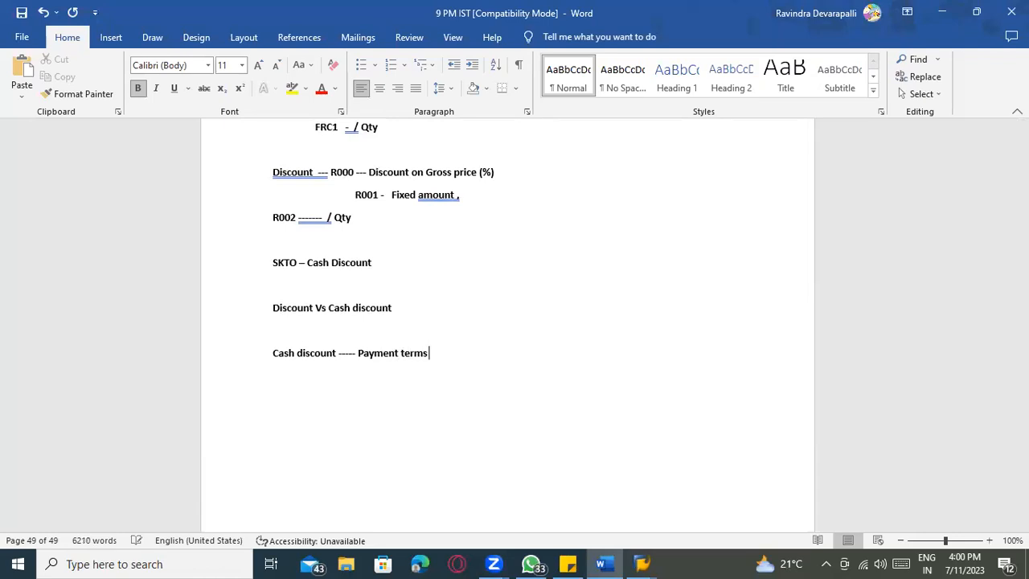
type(" -------->")
key("Return")
Add the payment terms "15 days --- 2 % discount", "30 days --- 1 % discount" and "45 ----- due pay" on separate lines.
type("15 days --- 2 % discount")
key("Return")
type("30 days --- 1 % discount")
key("Return")
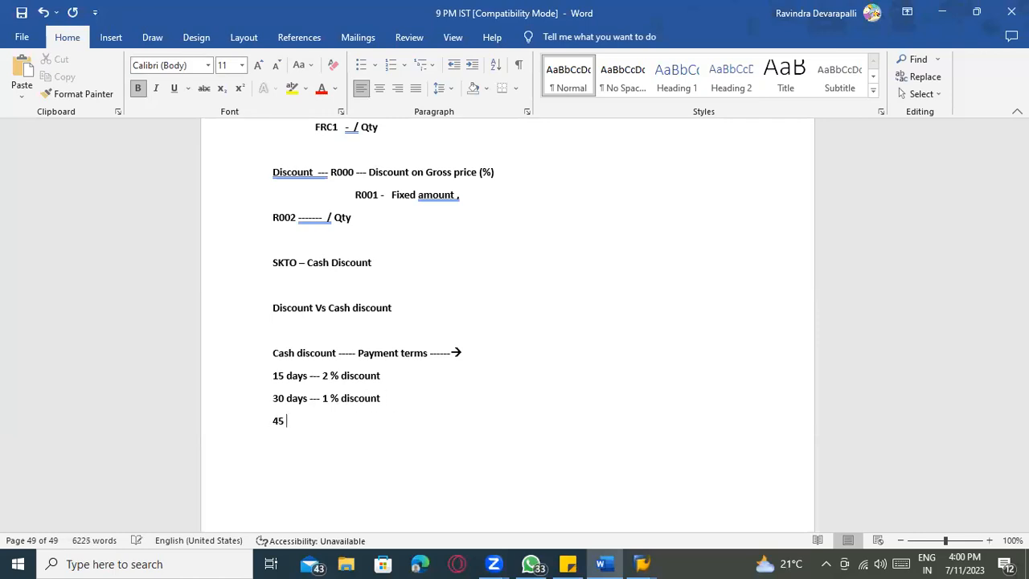
type("45 ----- due pa")
key("BackSpace")
type("pay")
Review the cash discount payment terms and the "Discount Vs Cash discount" heading in the notes.
scroll(395, 361, "down", 3)
left_click_drag(310, 268, 276, 267)
left_click(394, 278)
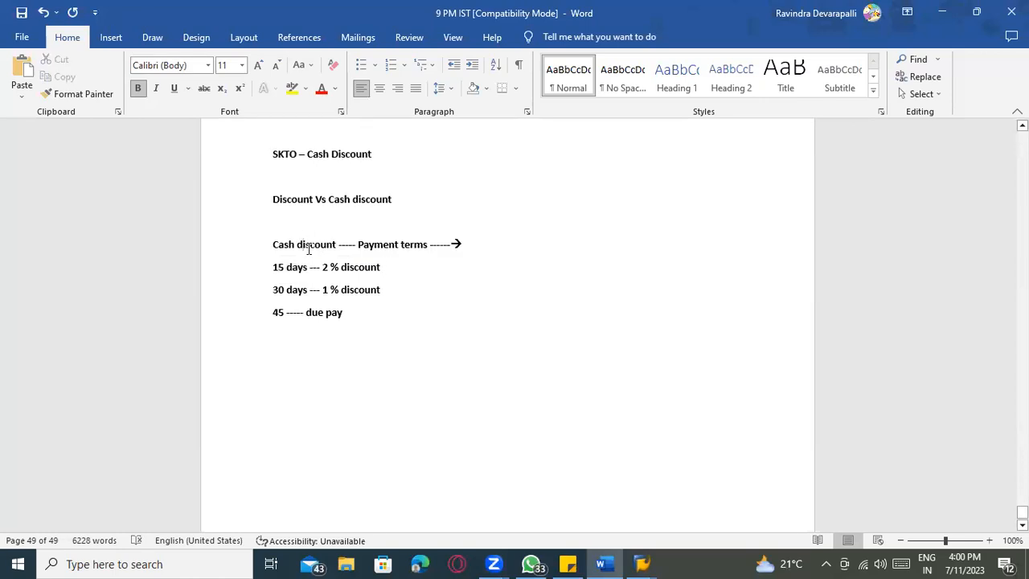
left_click_drag(272, 244, 360, 313)
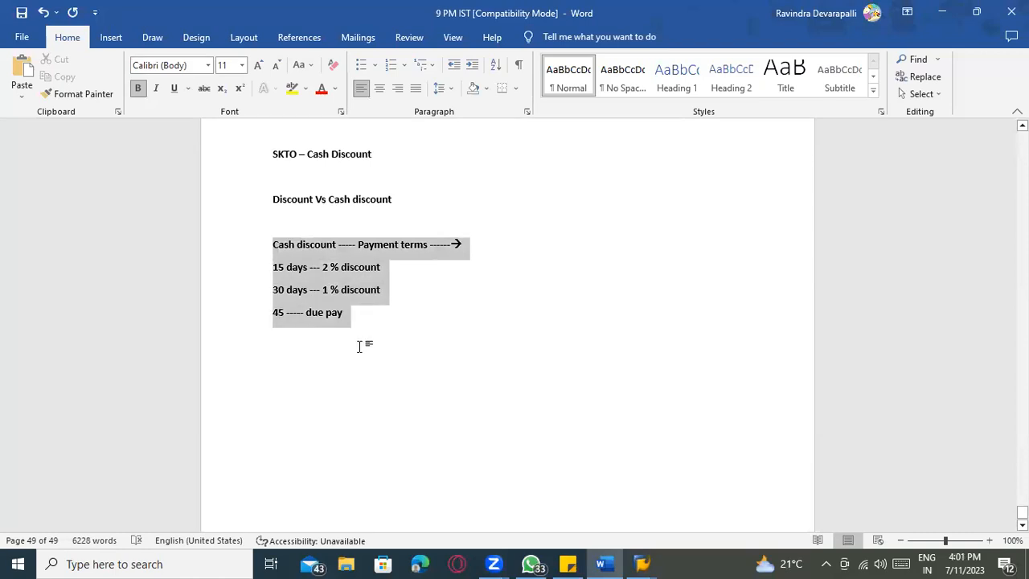
scroll(356, 344, "up", 1)
left_click(311, 235)
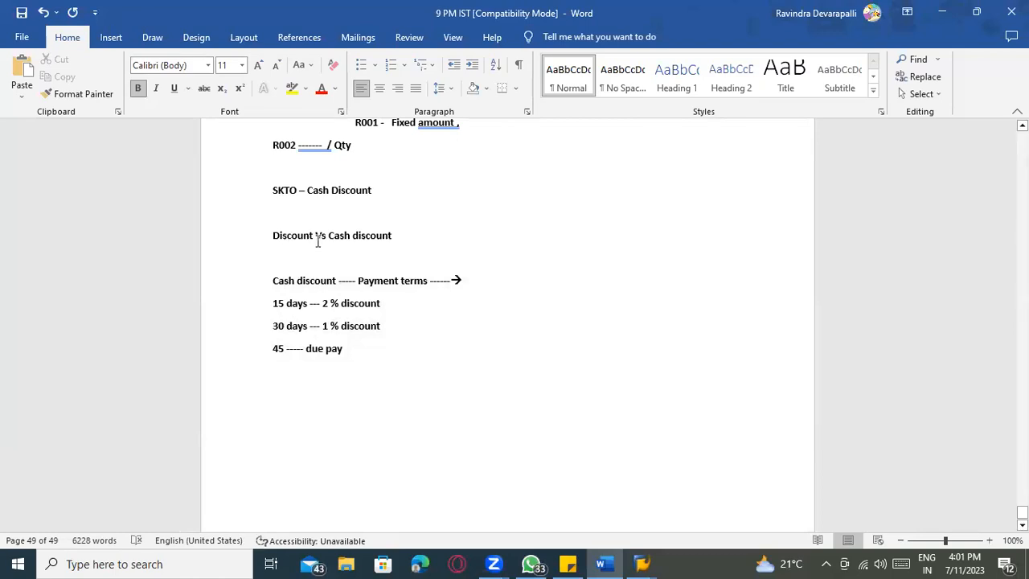
scroll(374, 334, "down", 1)
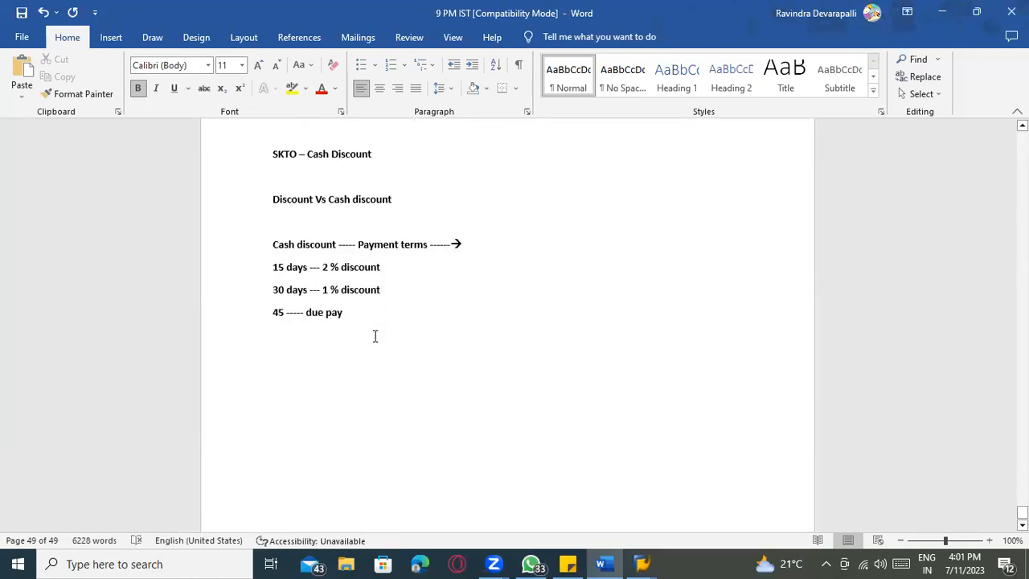
Switch to SAP to check SKTO's Manual entries setting, and copy the 15, 30 and 45 day lines from the Word notes.
key("alt+Tab")
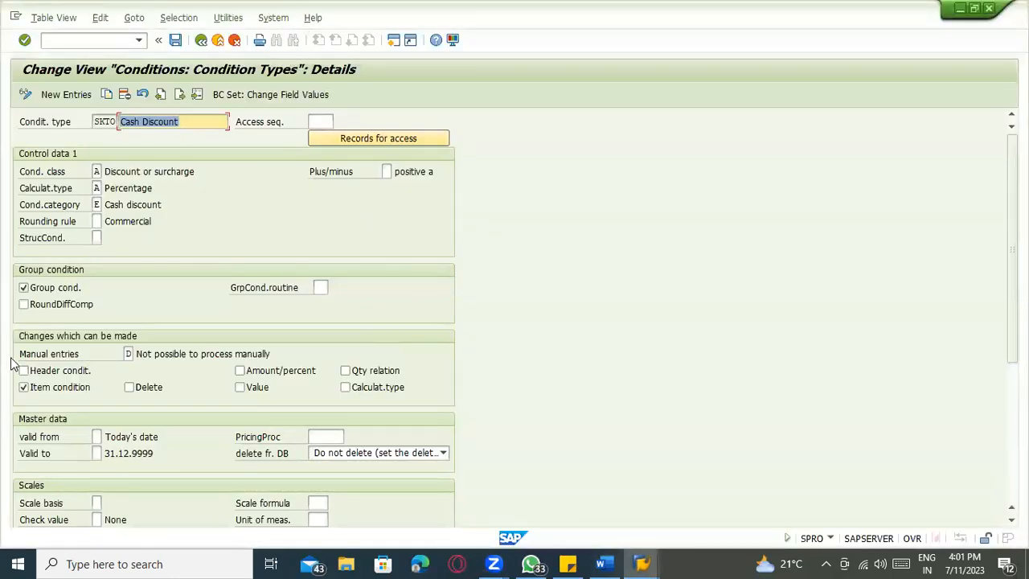
left_click_drag(134, 354, 283, 360)
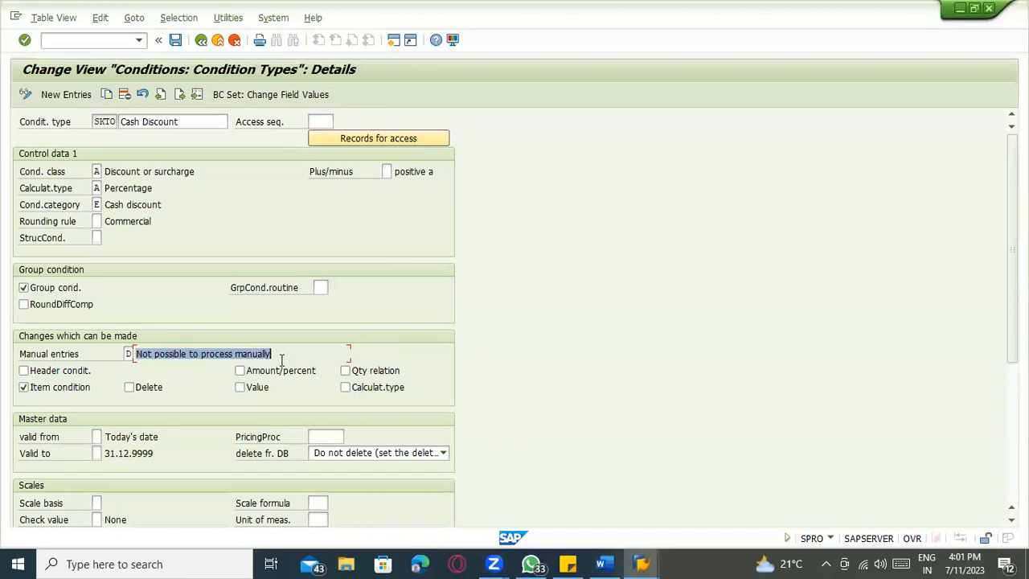
key("alt+Tab")
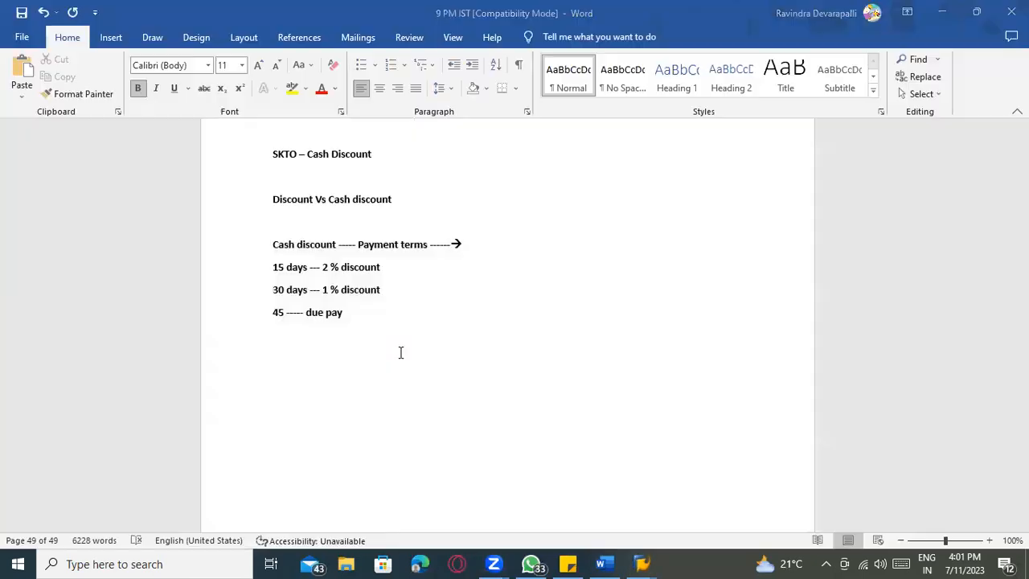
left_click(347, 314)
left_click(270, 265, "shift")
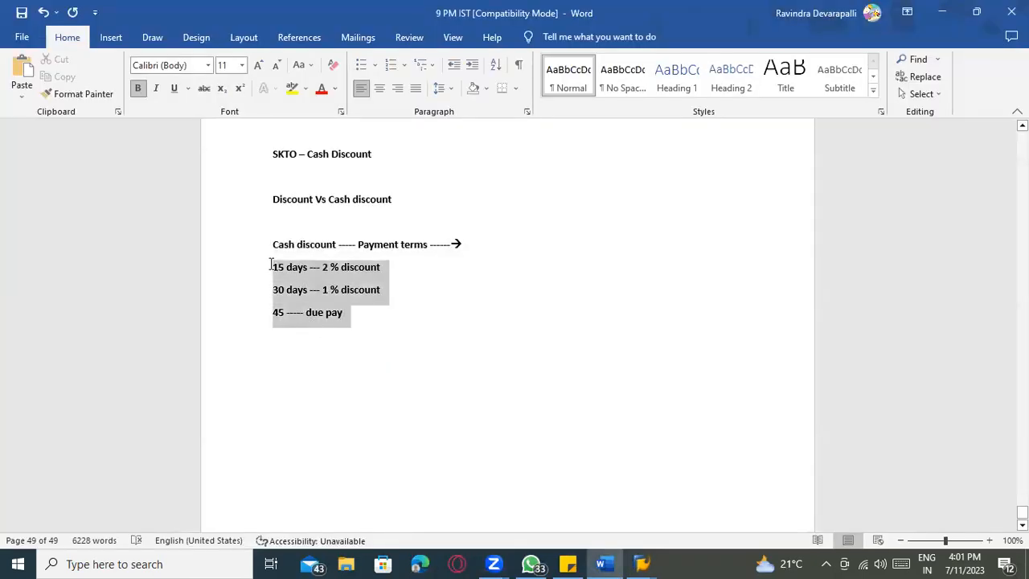
key("ctrl+c")
Switch to SAP and return from the SKTO details to its entry in the condition types overview.
key("alt+Tab")
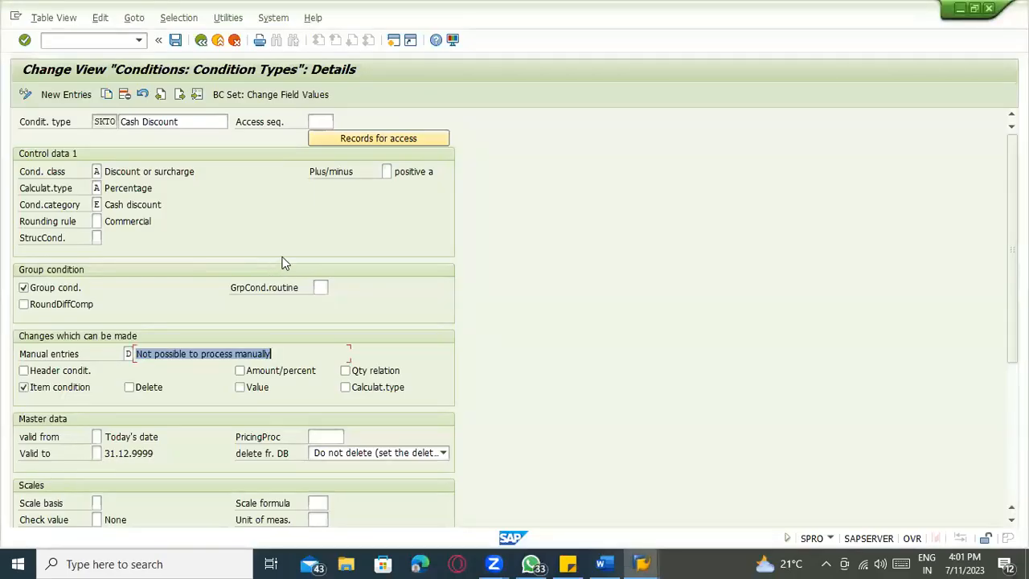
left_click(200, 42)
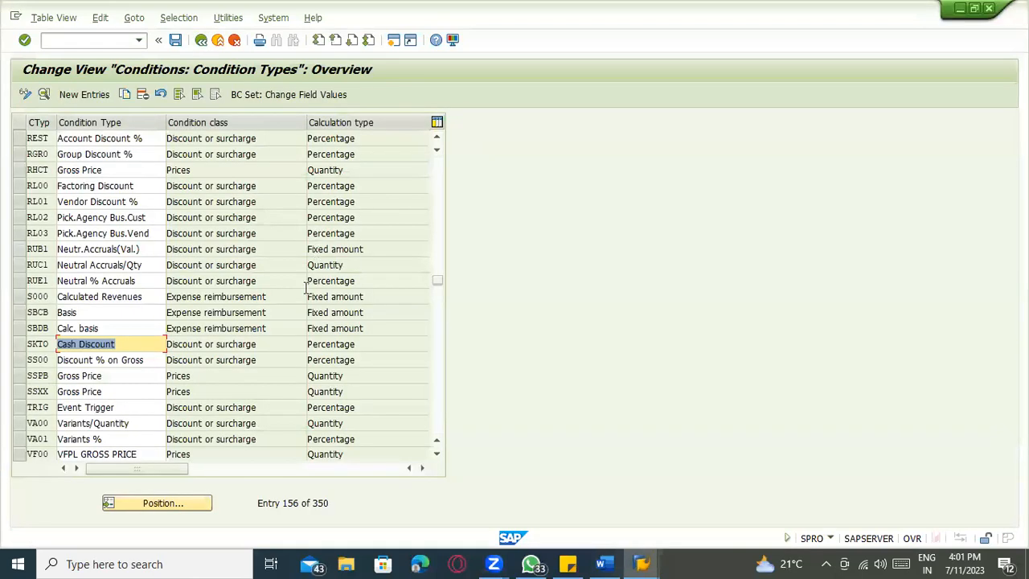
left_click(42, 344)
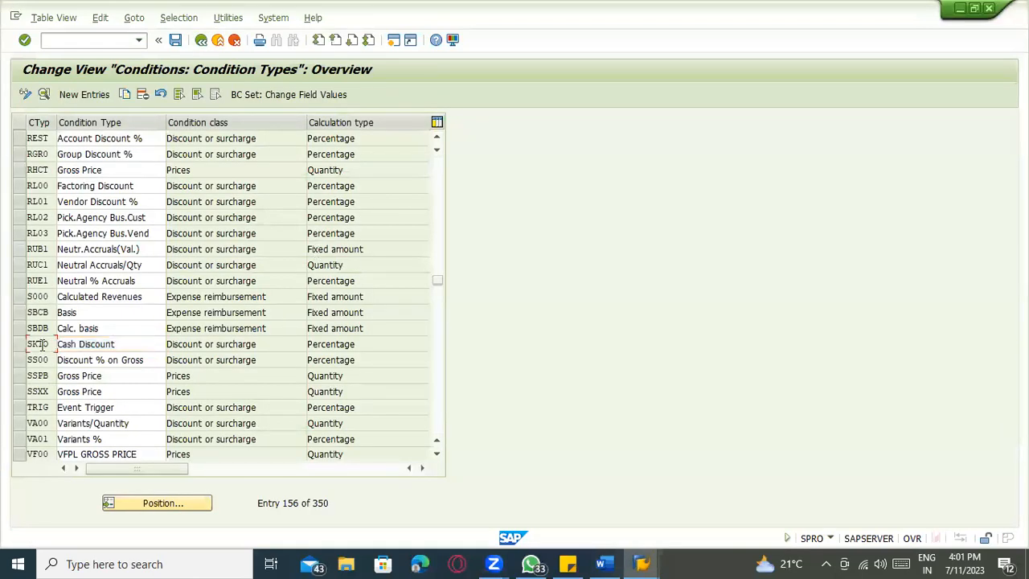
Look through the condition types overview after SKTO and back up to the tax condition types.
scroll(135, 371, "down", 1)
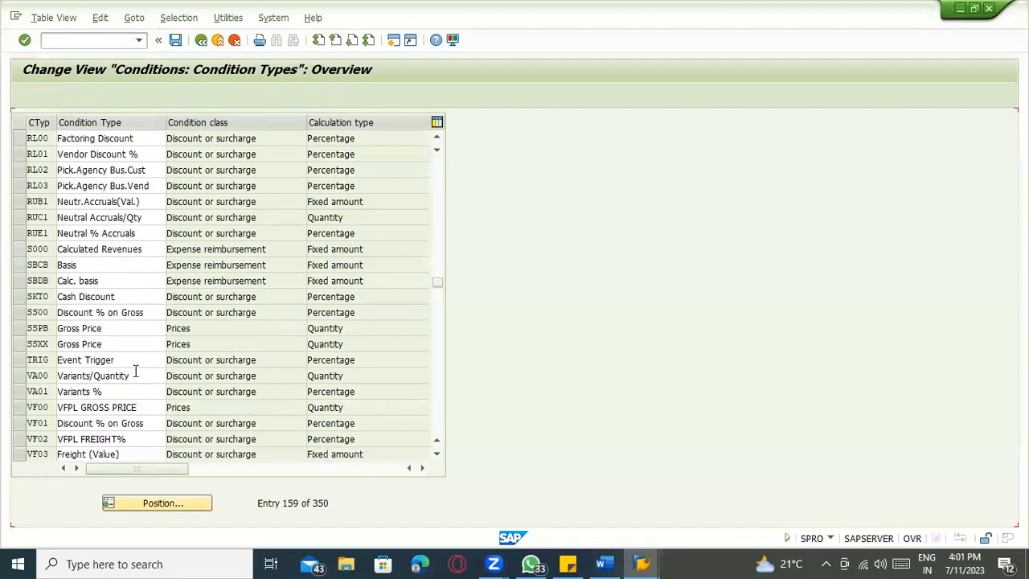
scroll(135, 370, "down", 1)
left_click(64, 345)
left_click(24, 344)
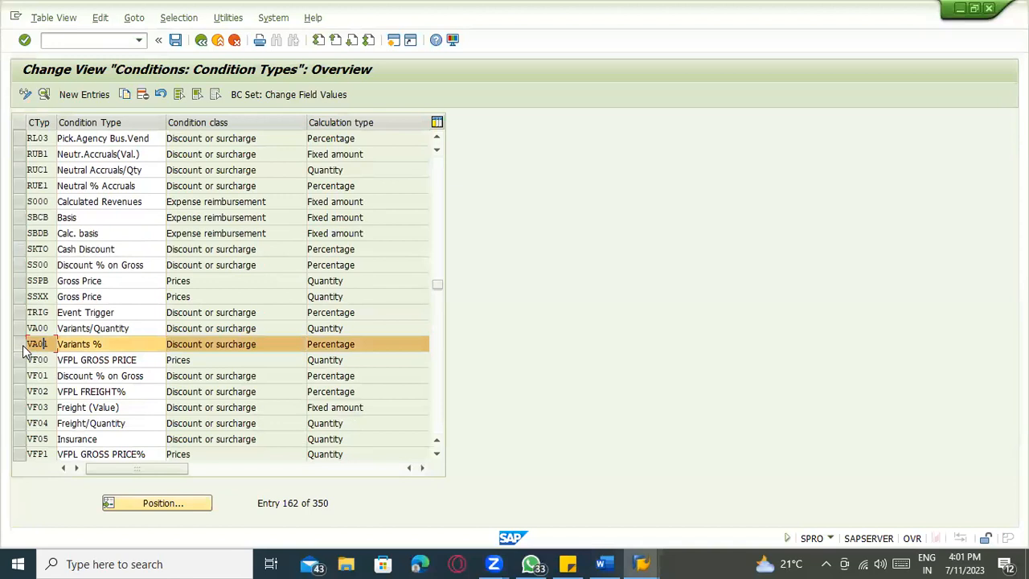
left_click(22, 347)
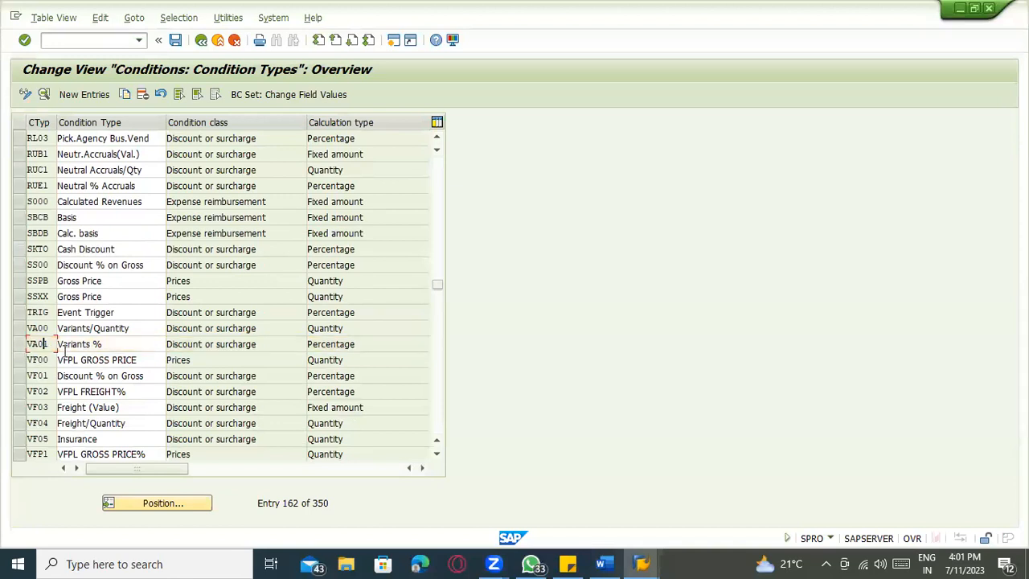
scroll(93, 354, "down", 1)
scroll(92, 344, "down", 1)
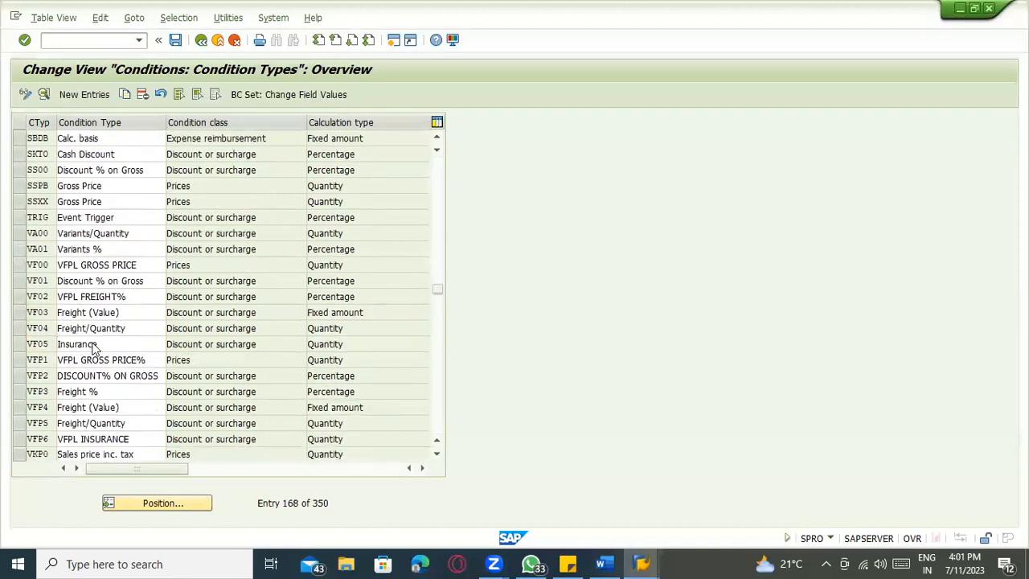
scroll(128, 384, "down", 1)
scroll(149, 392, "down", 4)
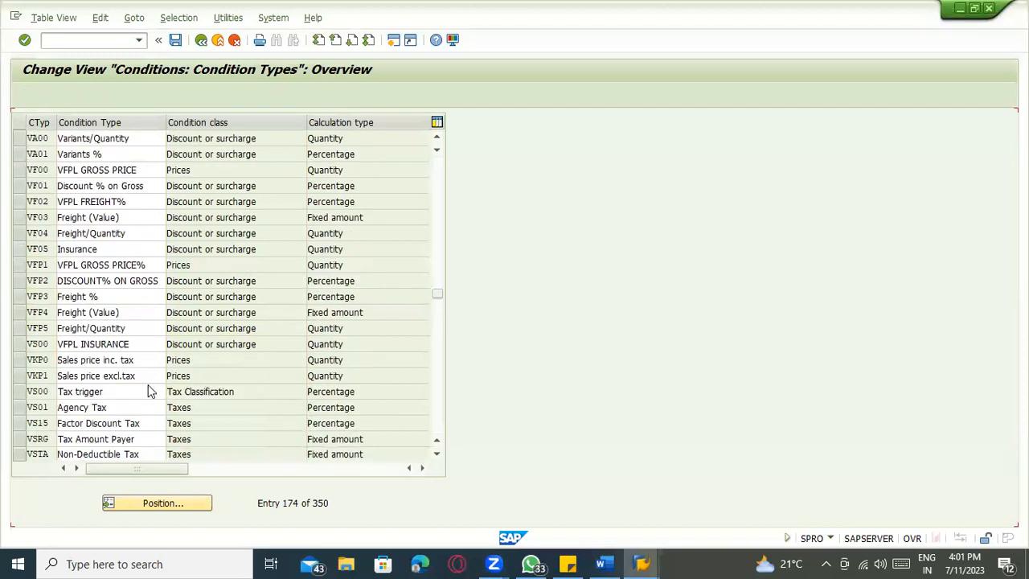
scroll(149, 391, "down", 14)
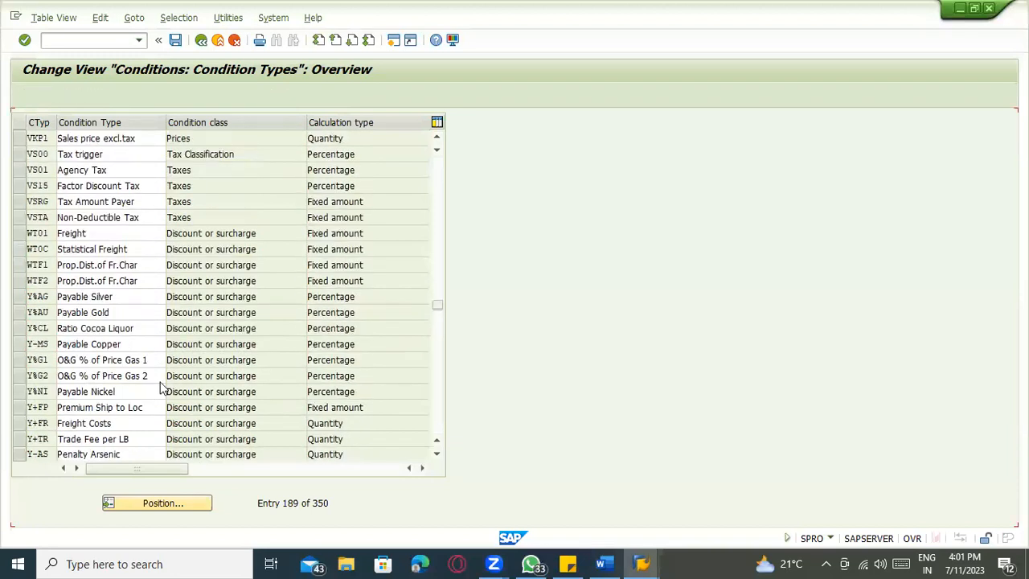
scroll(255, 338, "down", 4)
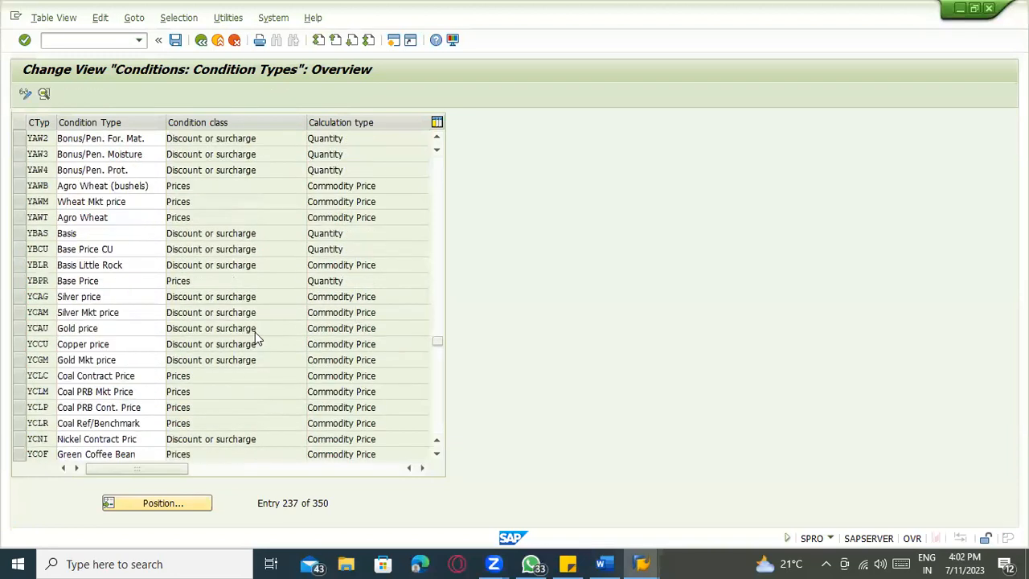
scroll(245, 334, "up", 20)
scroll(241, 334, "up", 12)
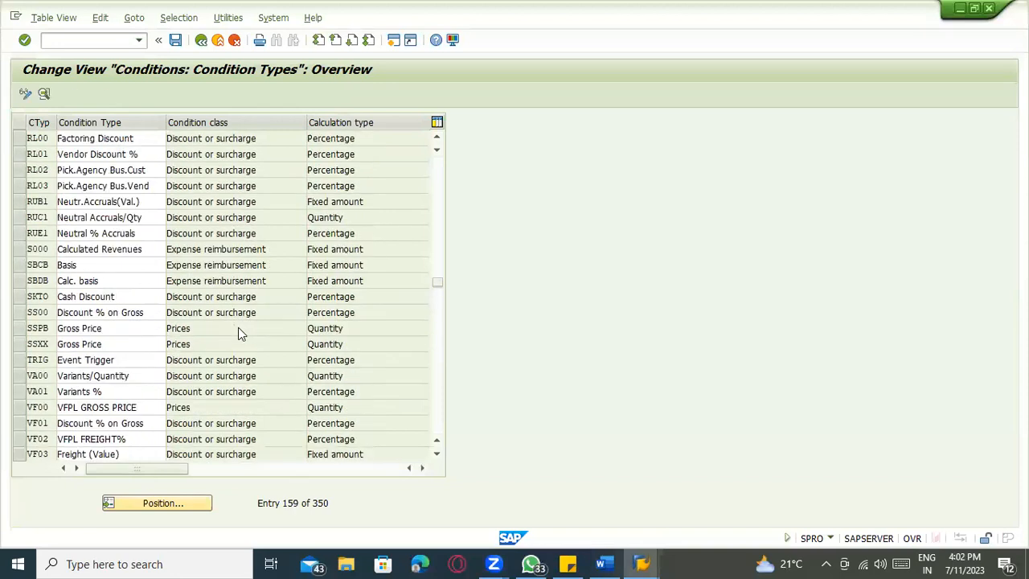
scroll(238, 327, "up", 1)
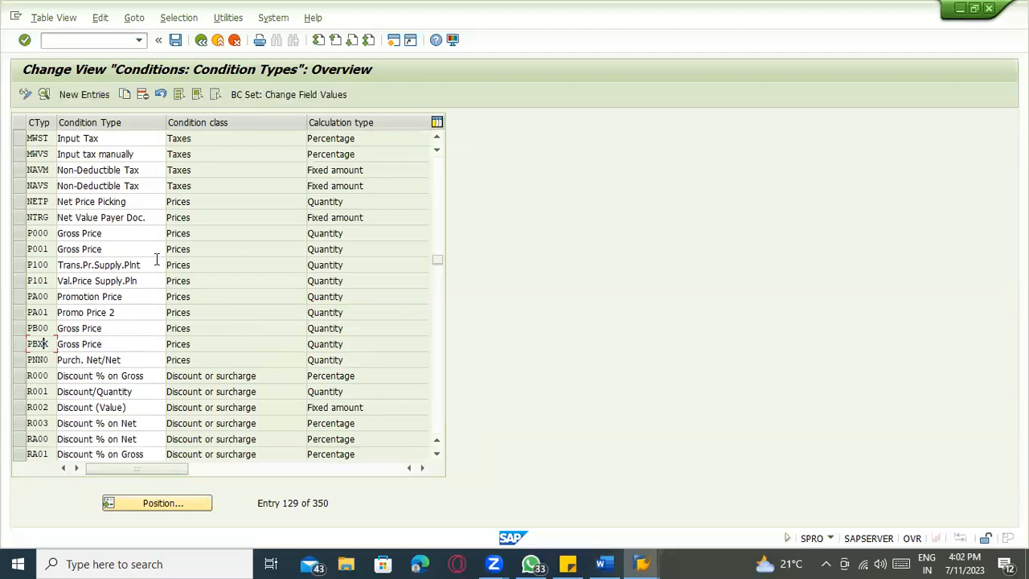
scroll(157, 260, "up", 1)
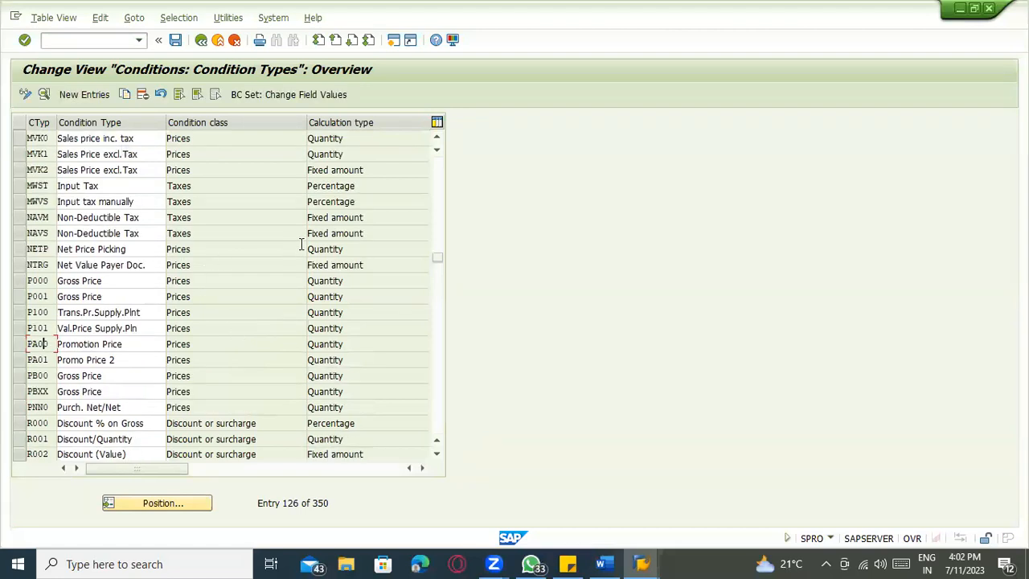
Examine the tax condition types MWST, MWVS, NAVM and NAVS and their calculation types in the overview.
left_click(88, 185)
left_click(96, 201)
left_click(100, 229)
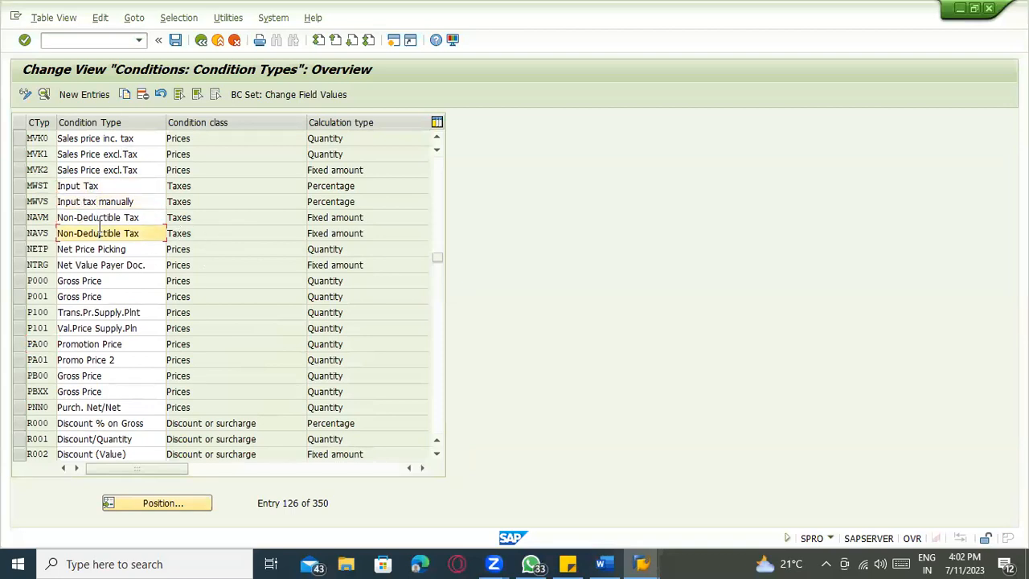
left_click(120, 217)
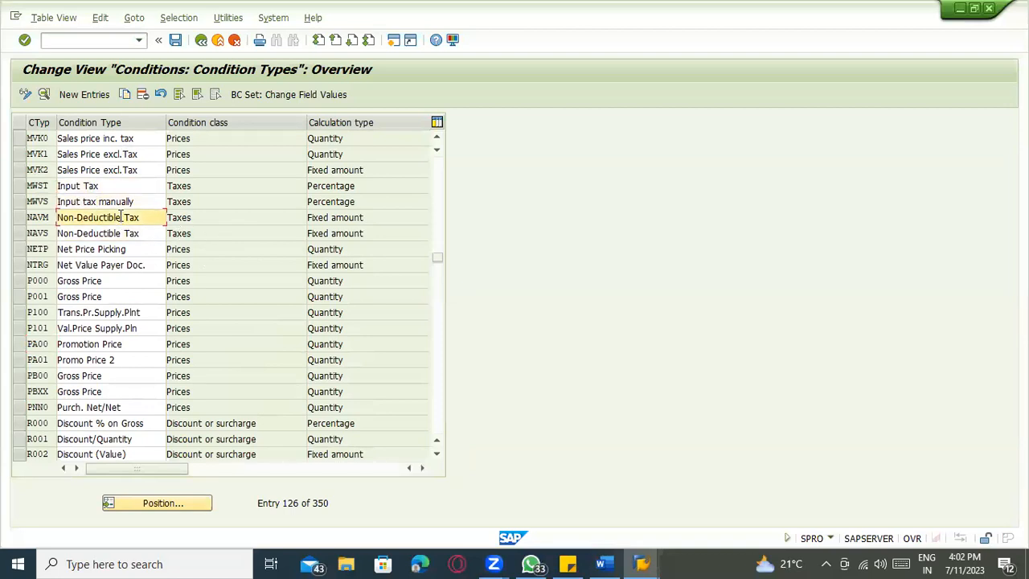
left_click(363, 218)
left_click(126, 191)
left_click(131, 202)
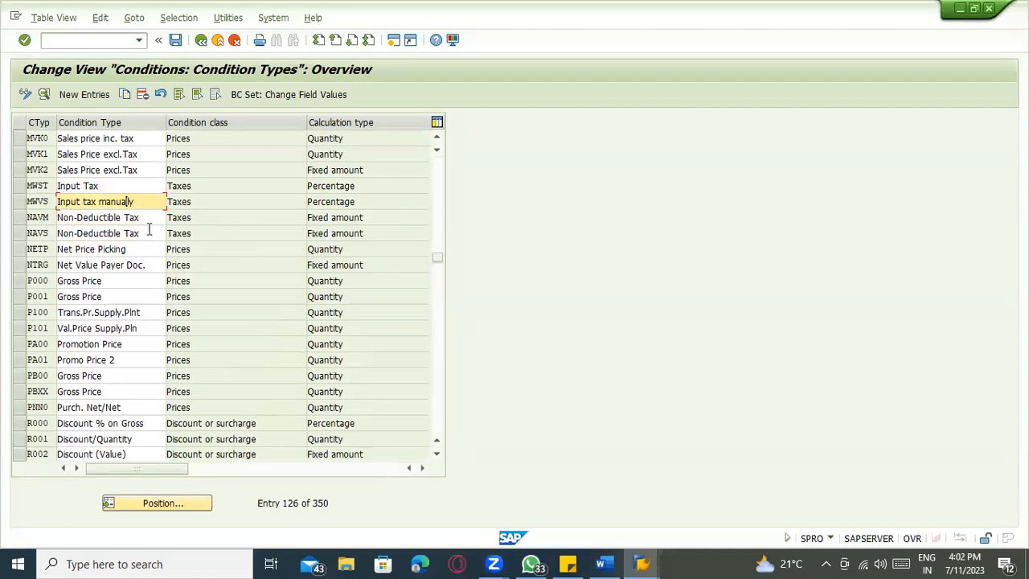
Switch to Word and insert two new lines below the "45 ----- due pay" line.
key("alt+Tab")
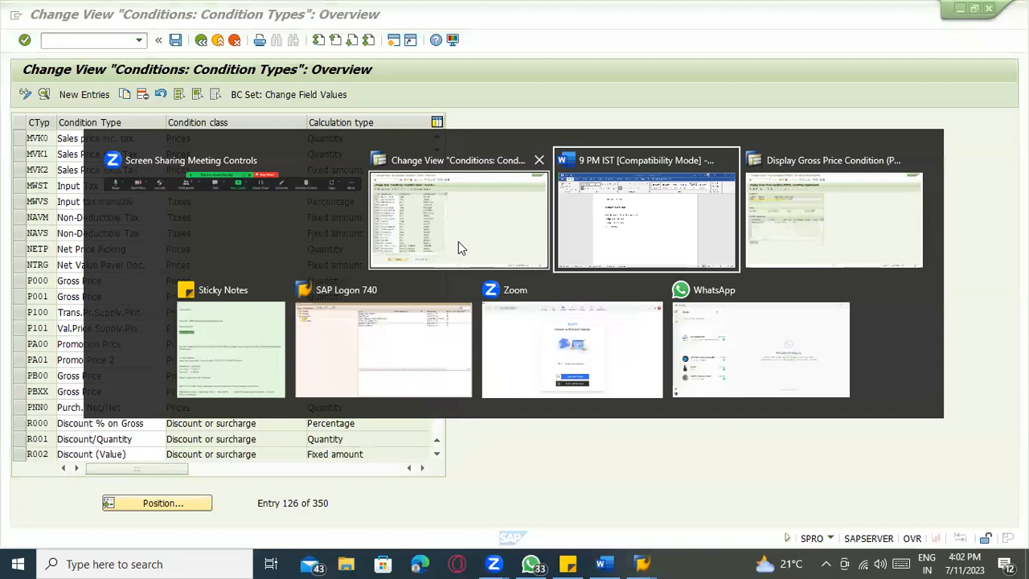
left_click(397, 336)
scroll(397, 336, "up", 6)
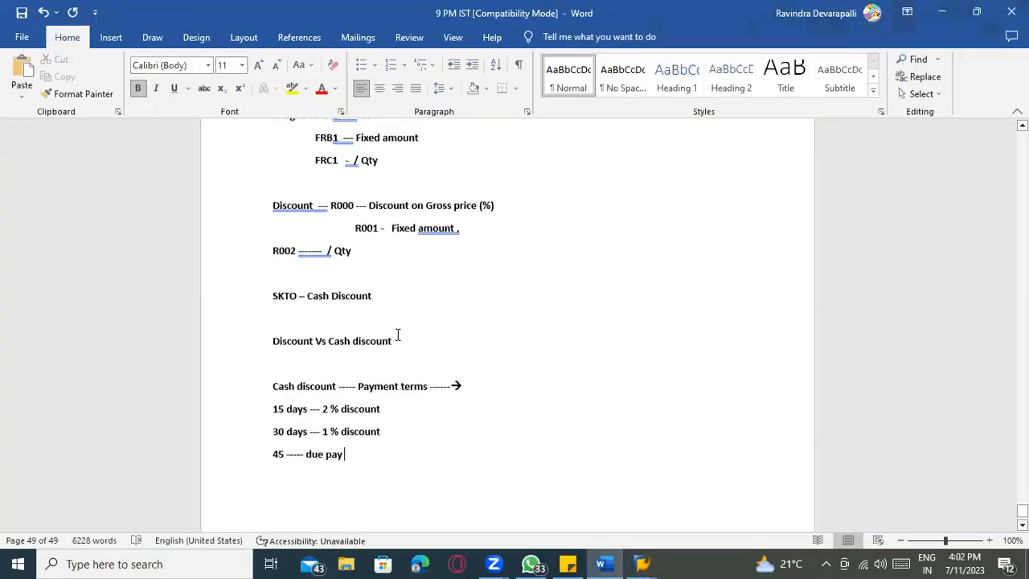
scroll(390, 336, "down", 7)
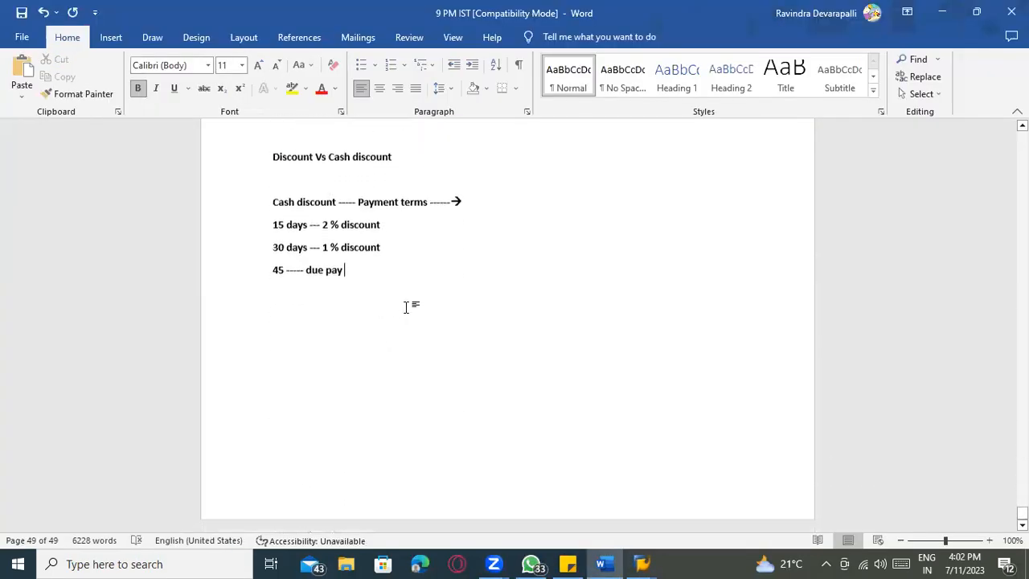
key("Return")
key("Return")
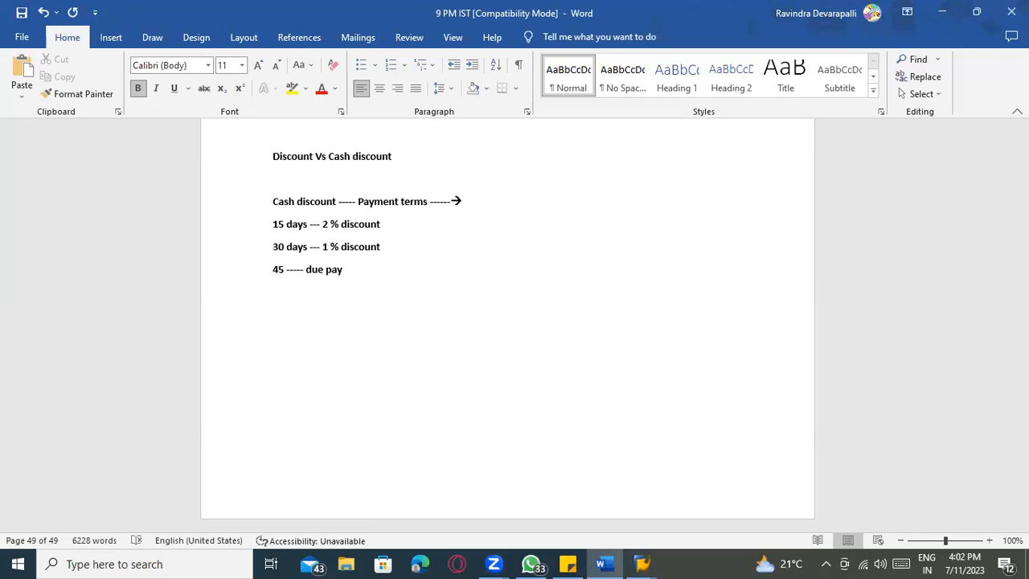
key("alt+Tab")
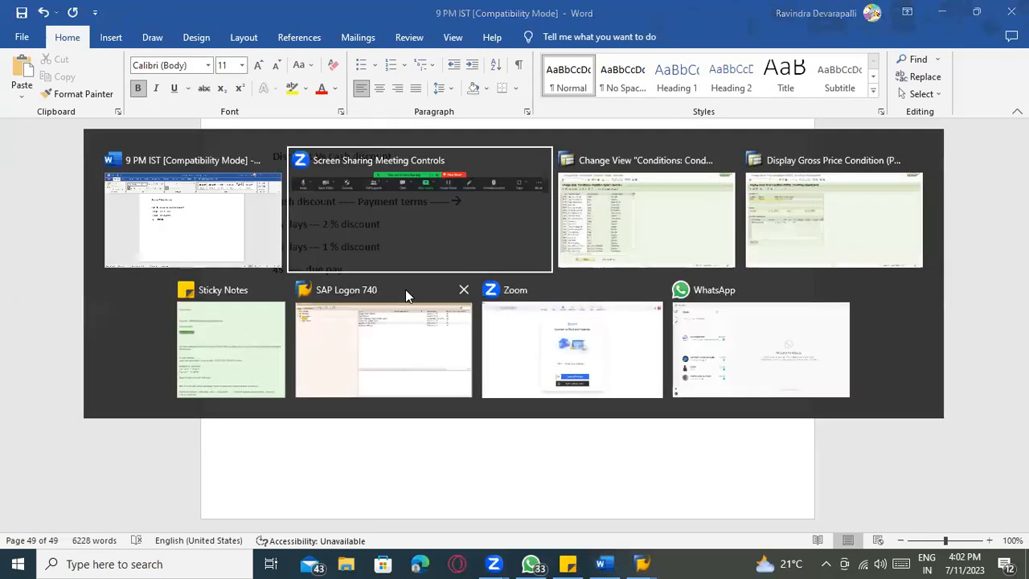
left_click(396, 306)
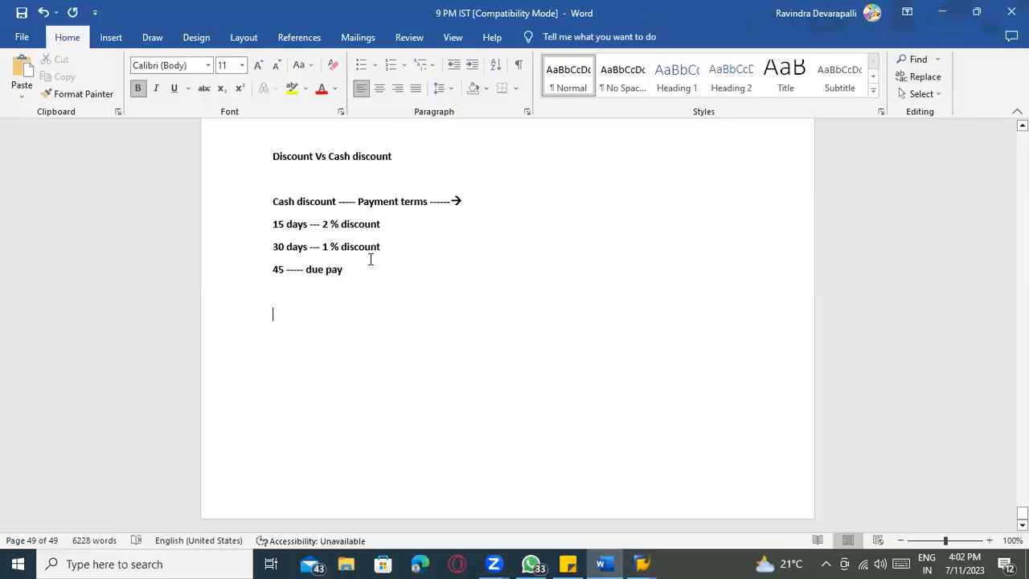
scroll(370, 259, "up", 6)
scroll(358, 244, "up", 2)
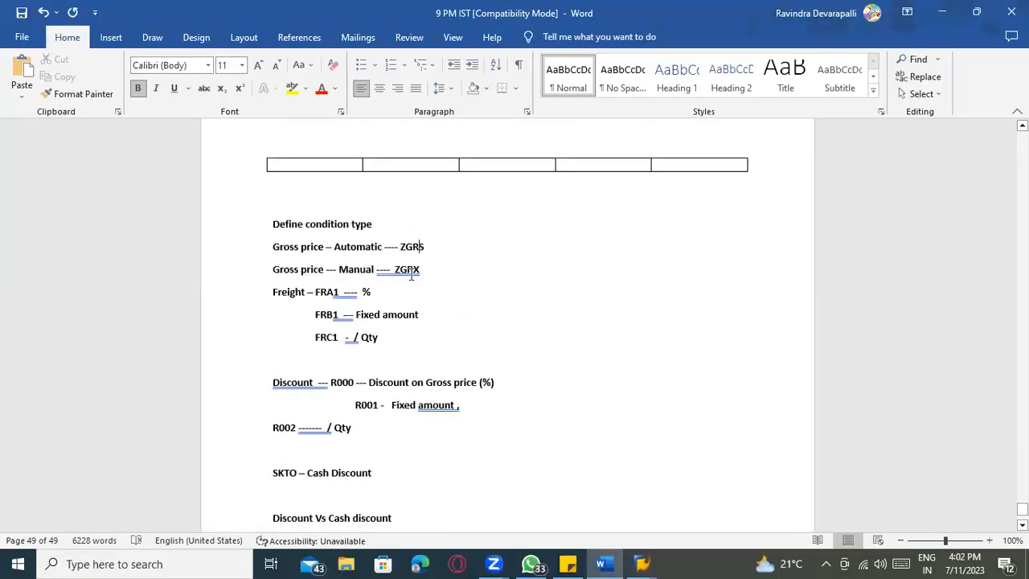
left_click(330, 314)
scroll(390, 347, "down", 7)
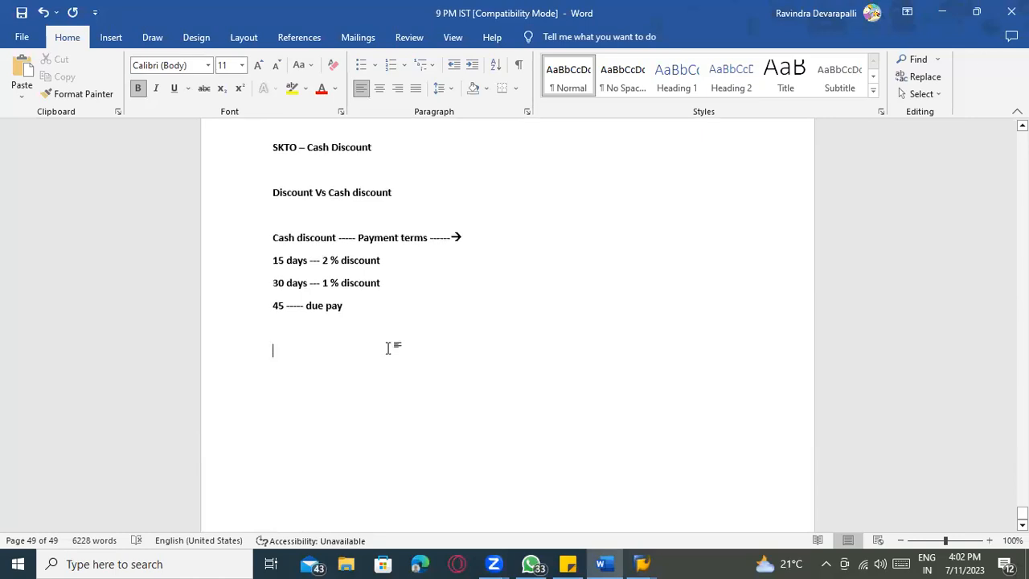
Write the lines "Basic price ( Gross price -----", "Discount -----" and "Surcharge" below the payment terms.
type("Ba")
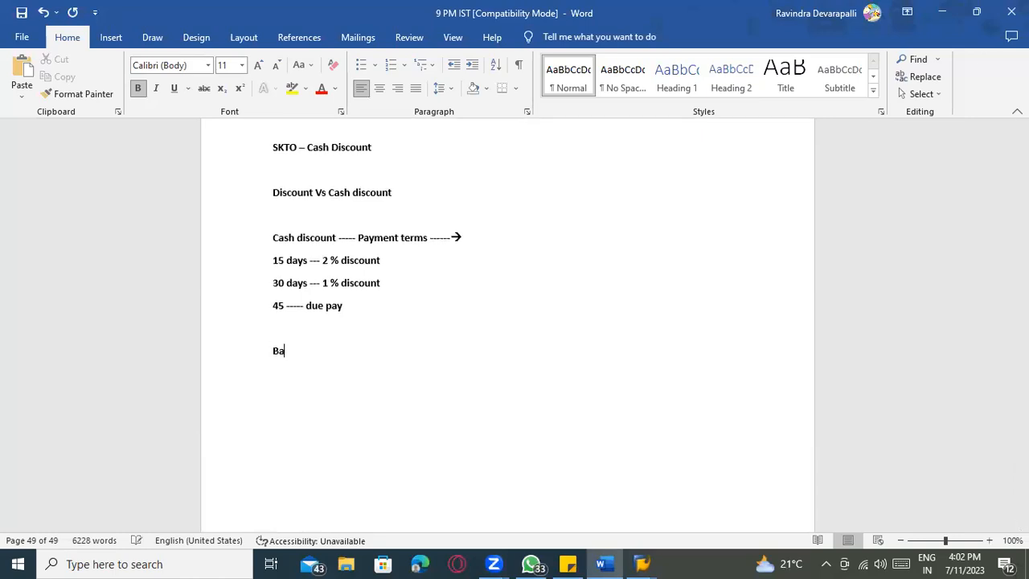
type("sic price ( Gross price ")
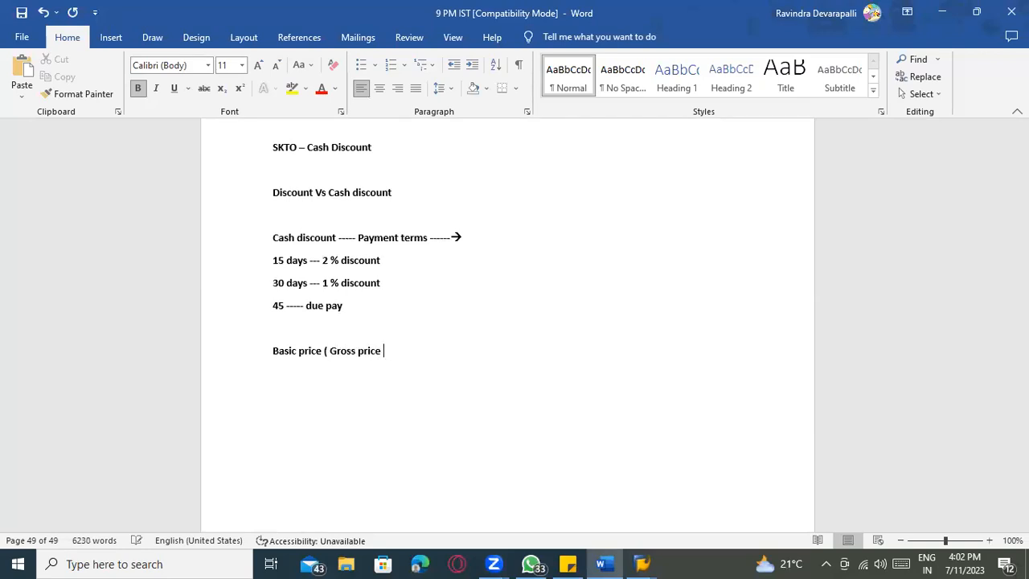
type("-----")
key("Return")
type("Dsi")
key("BackSpace")
key("BackSpace")
type("iscount ----- Surcharge")
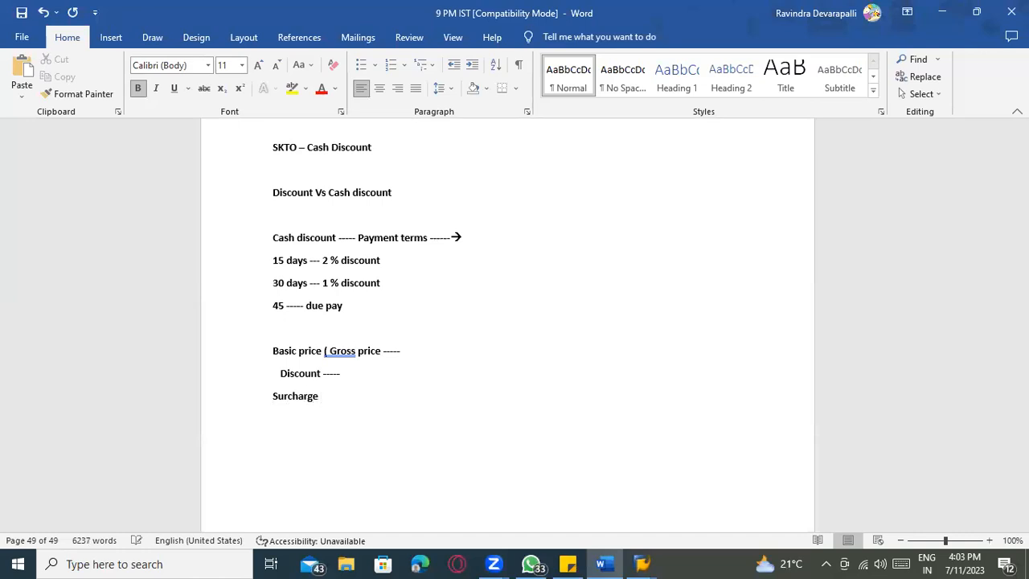
Extend the Surcharge line with dashes and add the line "Net price ---- Basic + discount + surcharge".
type(" ----- Net price ---- Basic + discount ")
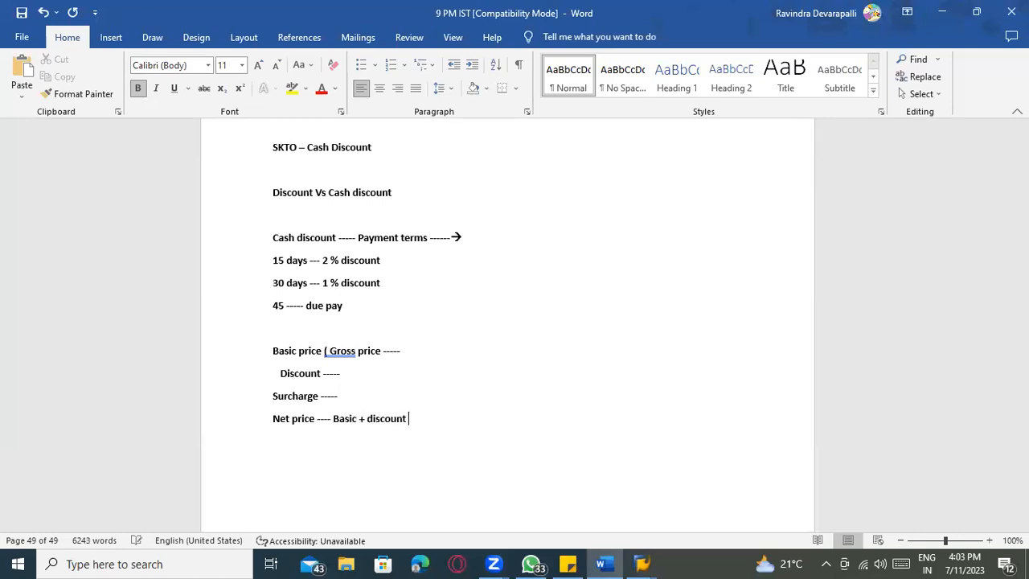
type("+ siur")
key("BackSpace")
key("BackSpace")
type("urcharge")
Add the line "Tax ------ on Net price" below the net price formula.
type("Tax")
type(" ------ ")
type("Netprice")
key("BackSpace")
key("BackSpace")
key("BackSpace")
key("BackSpace")
key("BackSpace")
key("BackSpace")
key("BackSpace")
key("BackSpace")
key("BackSpace")
key("BackSpace")
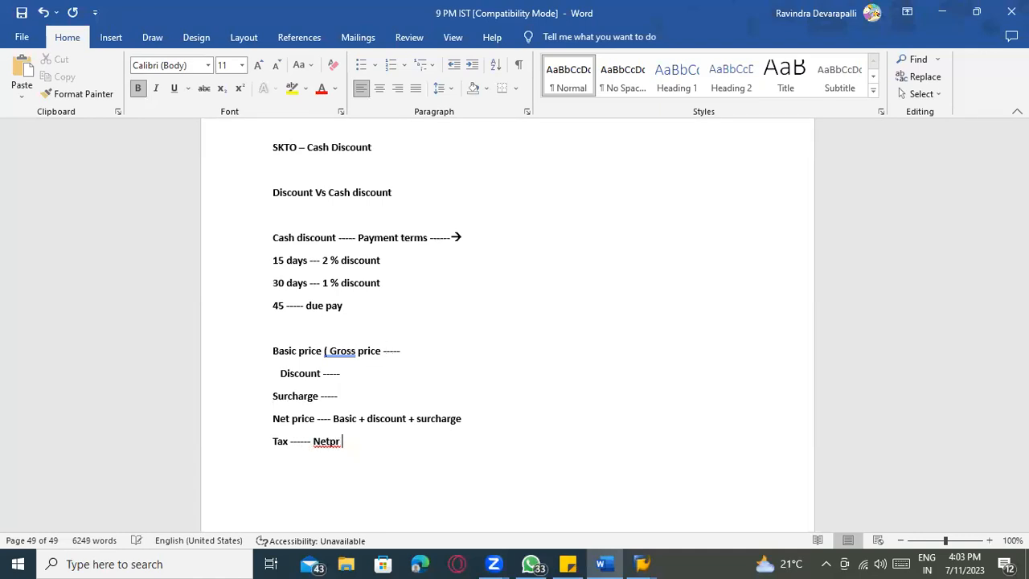
type("on Net price")
key("Return")
Add the line "Net price including tax ----" below the tax line.
type("Net ori")
key("BackSpace")
key("BackSpace")
key("BackSpace")
type("price ")
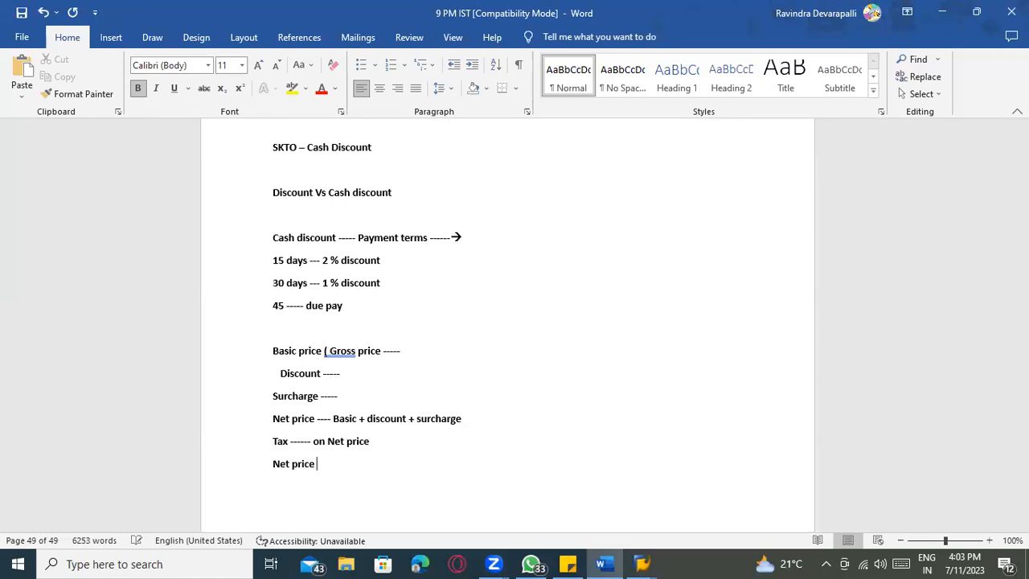
type("including tax")
scroll(408, 382, "down", 1)
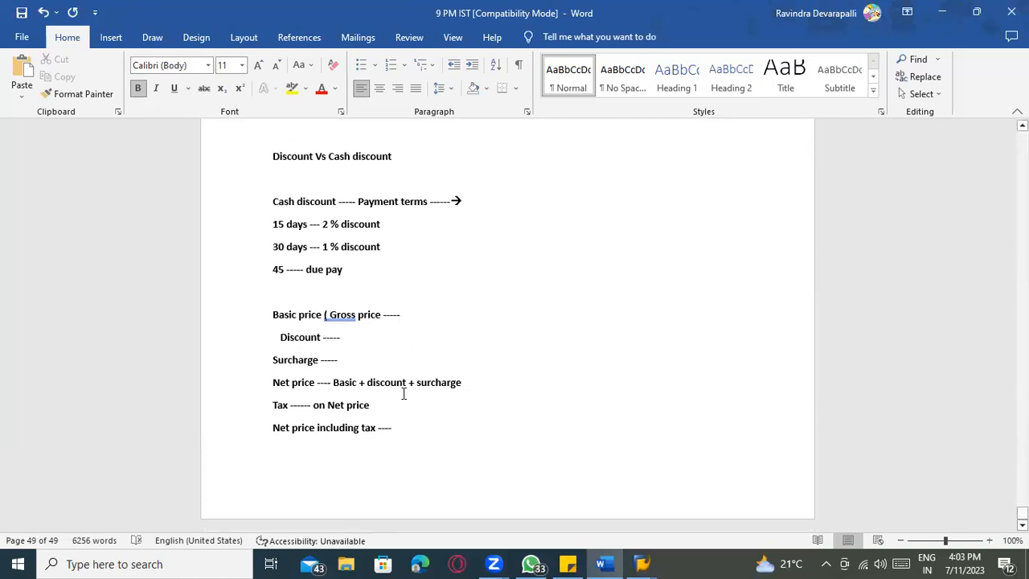
List "Freight", "Labour", "Packing charge" and "Unloding" on separate lines after the net price including tax.
key("ctrl+Return")
type("Freight")
key("Return")
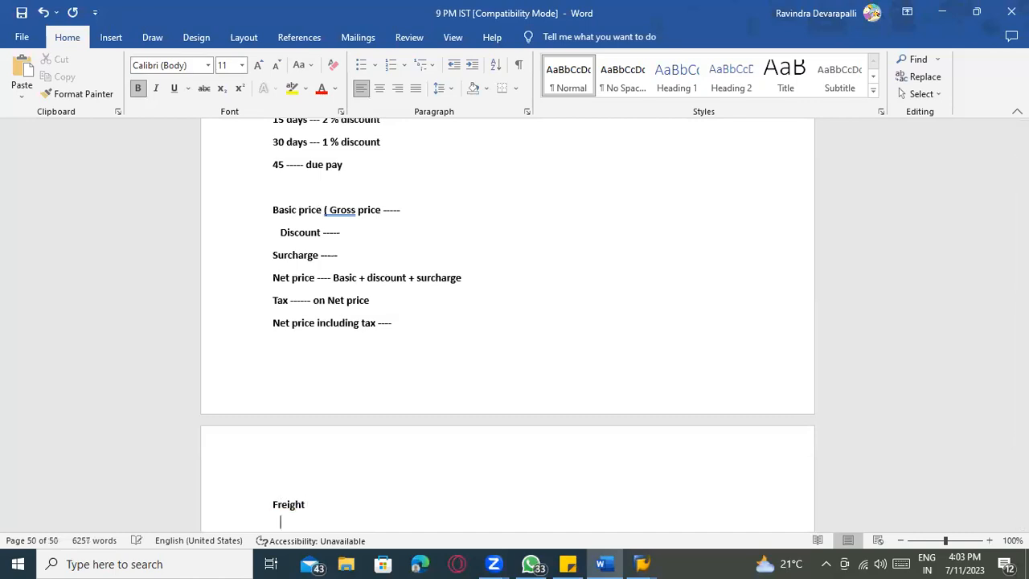
scroll(387, 368, "down", 3)
type("Labour")
key("Return")
type("Packing chrage")
key("Return")
type("unloding")
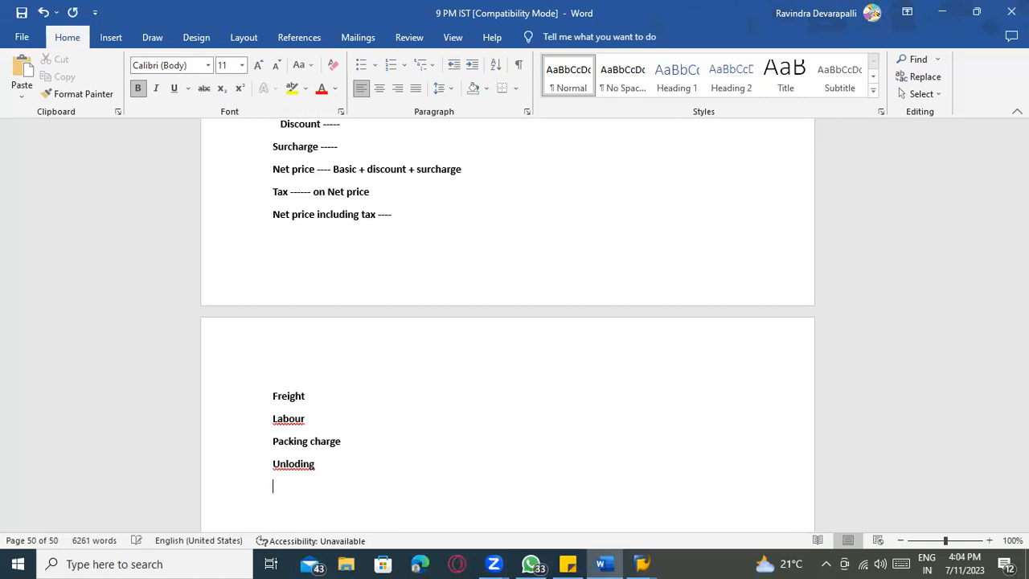
key("Return")
Add the lines "Effective price" and "Total price -----" at the end of the charges list.
scroll(387, 373, "down", 1)
type("effective price")
key("Return")
type("total price -----")
Review the price build-up from the basic price through taxes and charges to the total price.
scroll(386, 291, "up", 3)
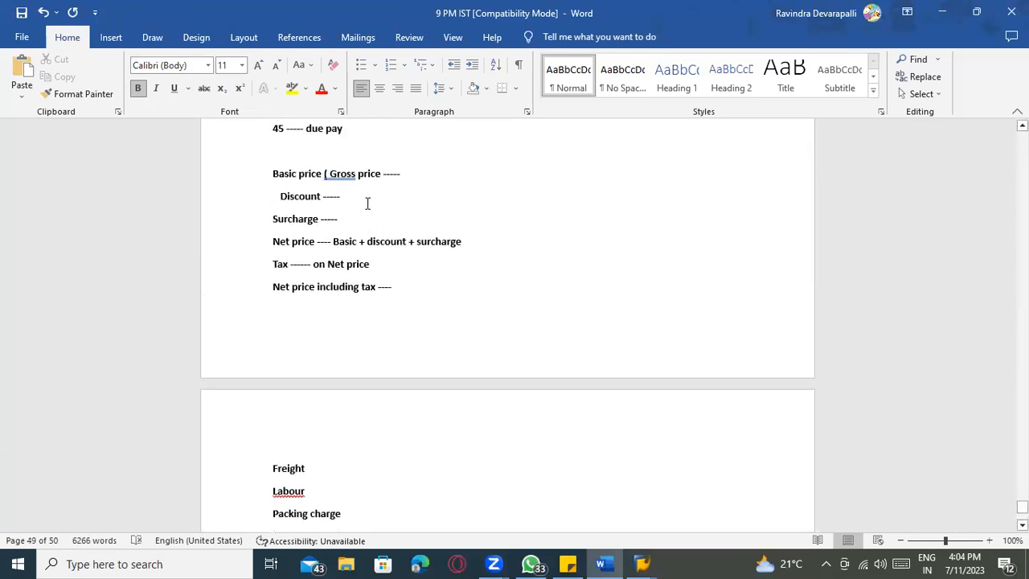
left_click(408, 177)
scroll(477, 265, "down", 6)
scroll(375, 287, "up", 2)
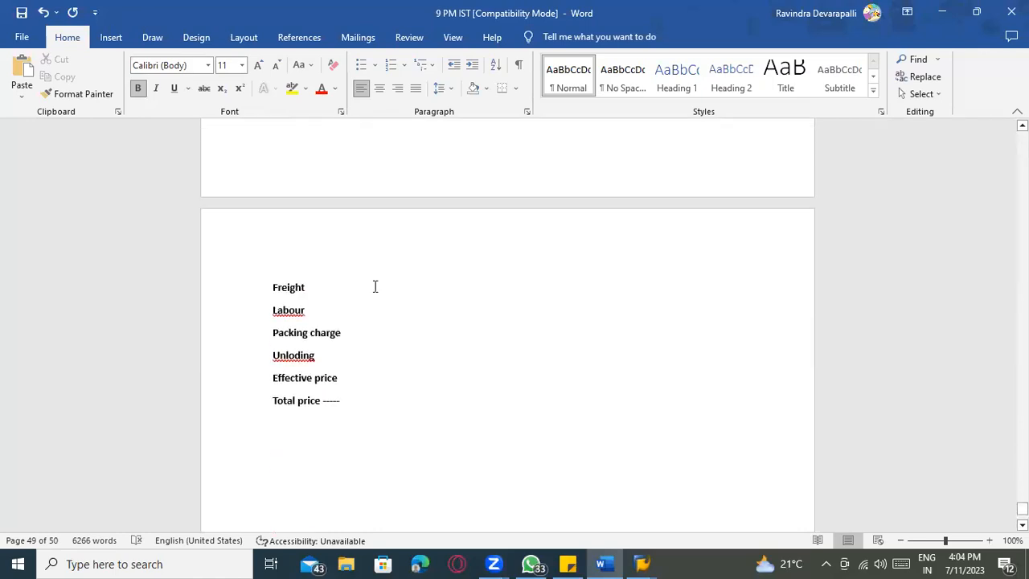
scroll(396, 195, "up", 3)
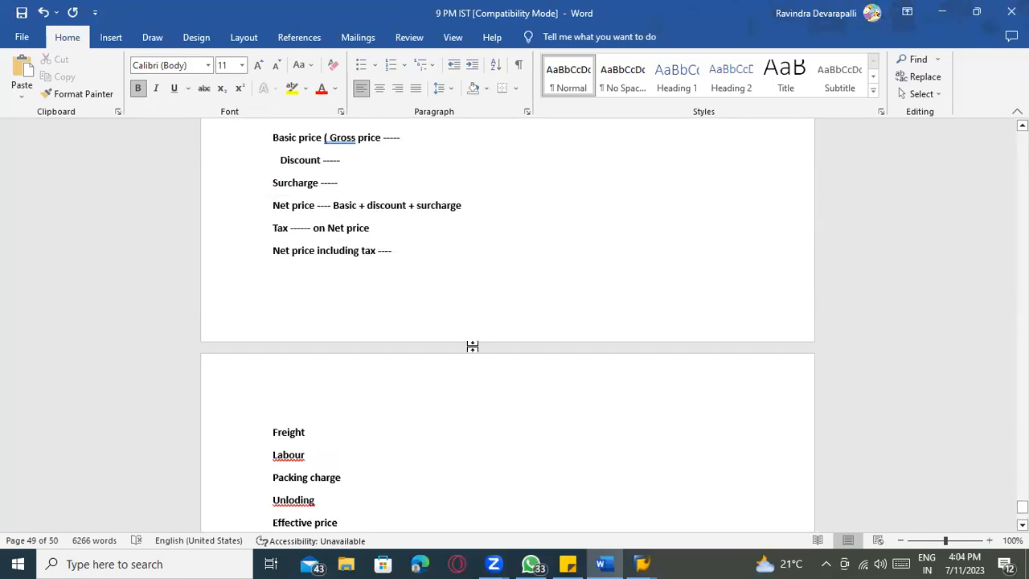
scroll(410, 392, "down", 3)
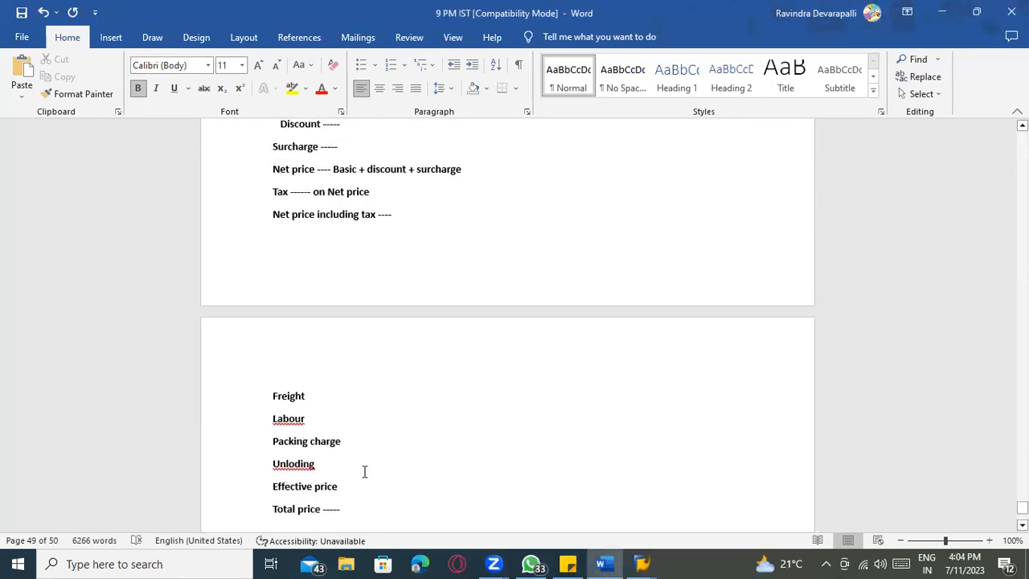
left_click_drag(341, 400, 271, 167)
scroll(489, 324, "down", 8)
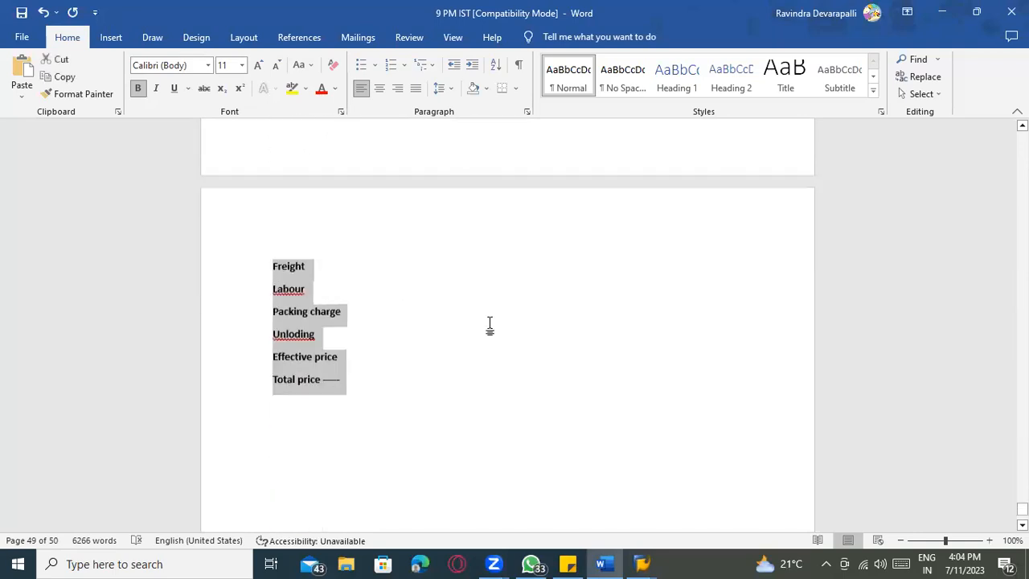
Write "Pricing procedure / Calculation scheme / pricing schema" below the total price line, correcting the spelling of "scheme".
left_click(326, 233)
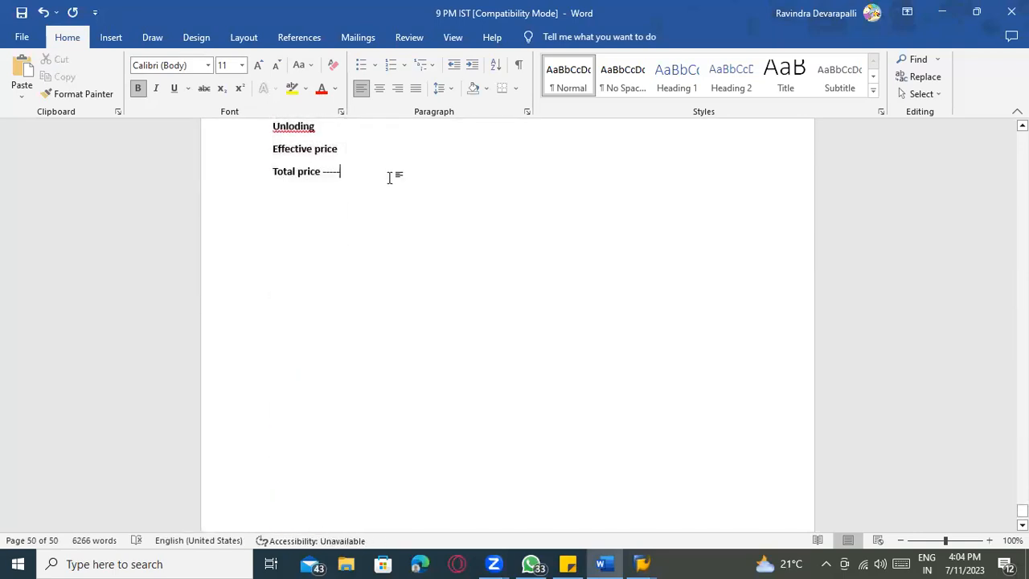
type("Pro")
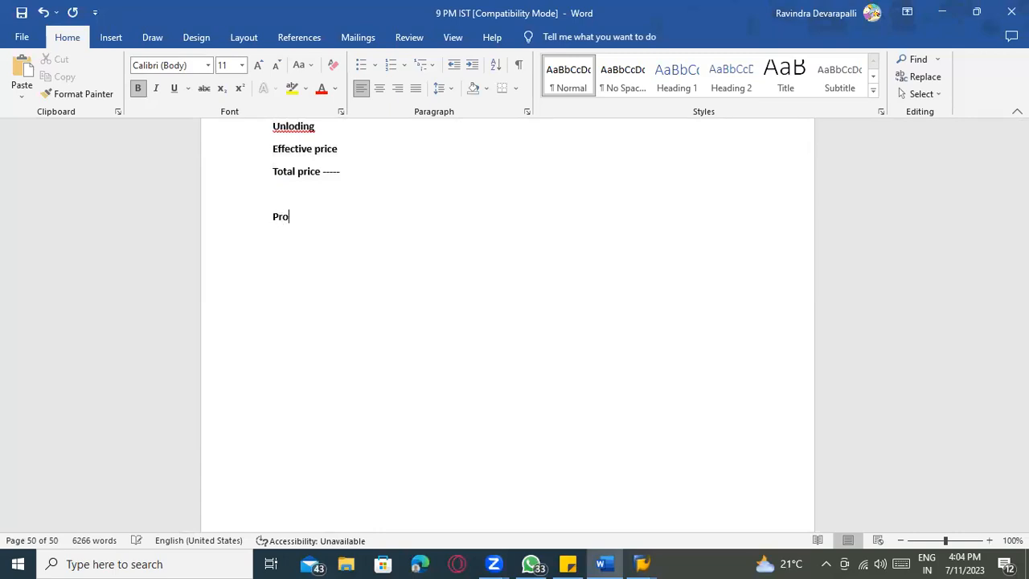
type("ng")
key("BackSpace")
key("BackSpace")
type("icing proceudre")
type(" / Calculation ")
type("schd")
key("BackSpace")
type("ume / pricing schema")
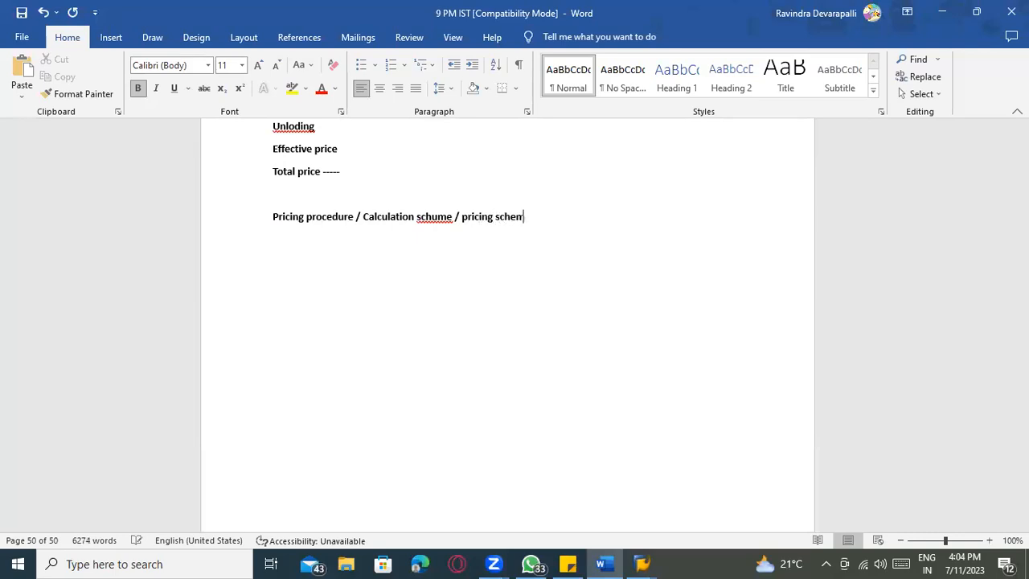
right_click(436, 229)
left_click(422, 232)
Switch to SAP and leave the condition types overview for the implementation guide, dismissing the activity selection.
scroll(487, 298, "up", 4)
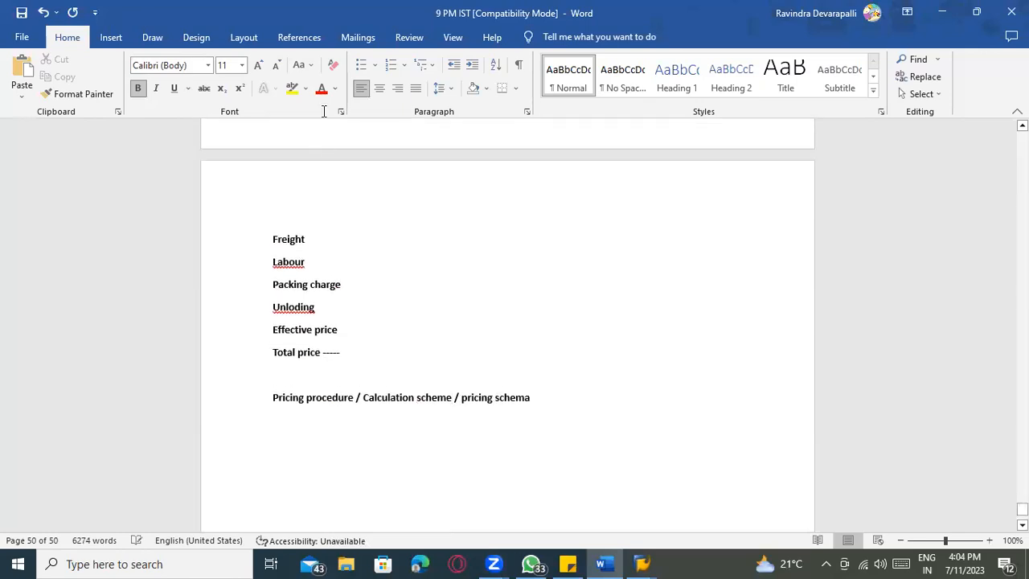
scroll(315, 265, "up", 4)
scroll(381, 278, "down", 7)
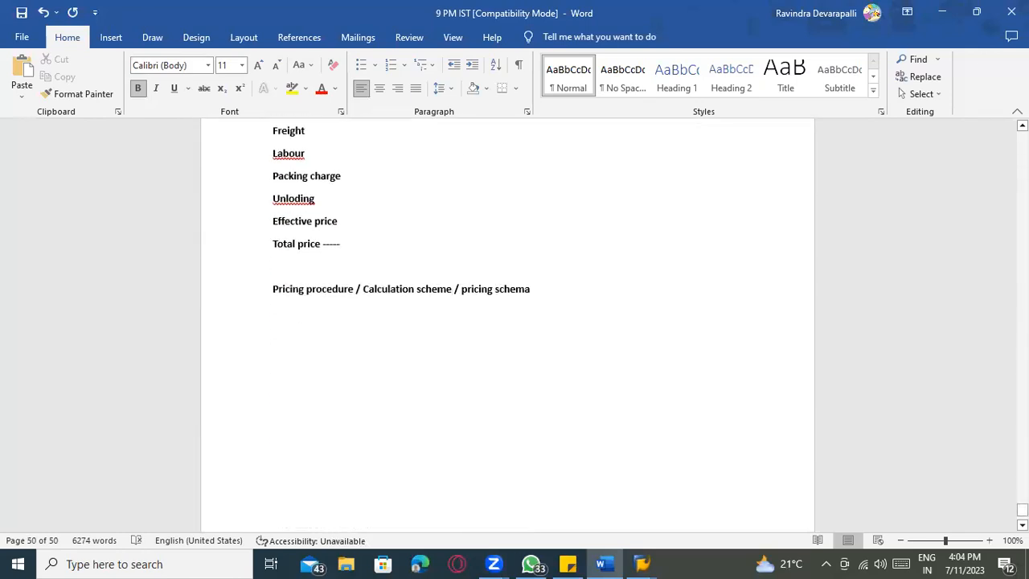
key("alt+Tab")
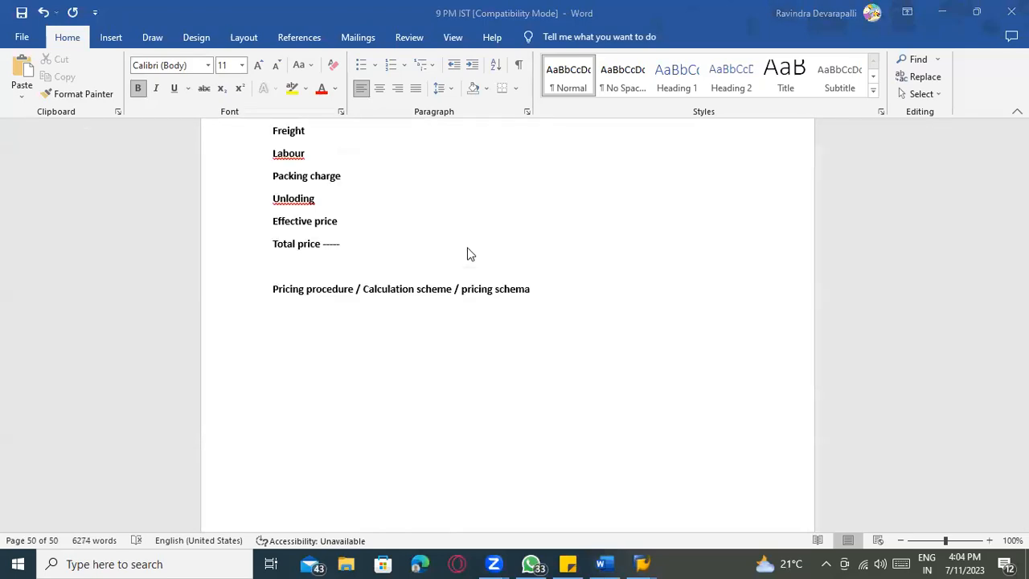
key("alt+Tab")
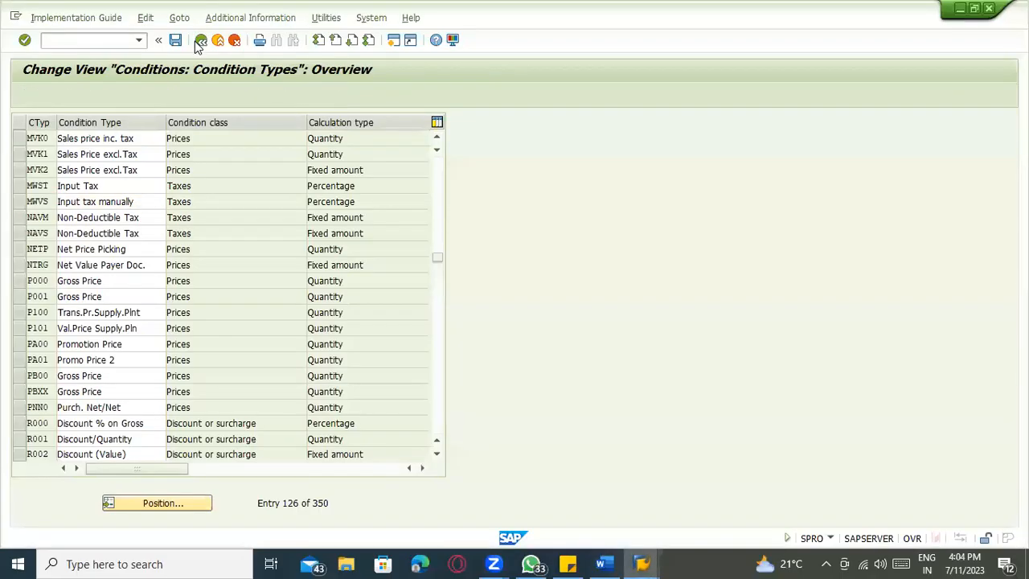
left_click(200, 41)
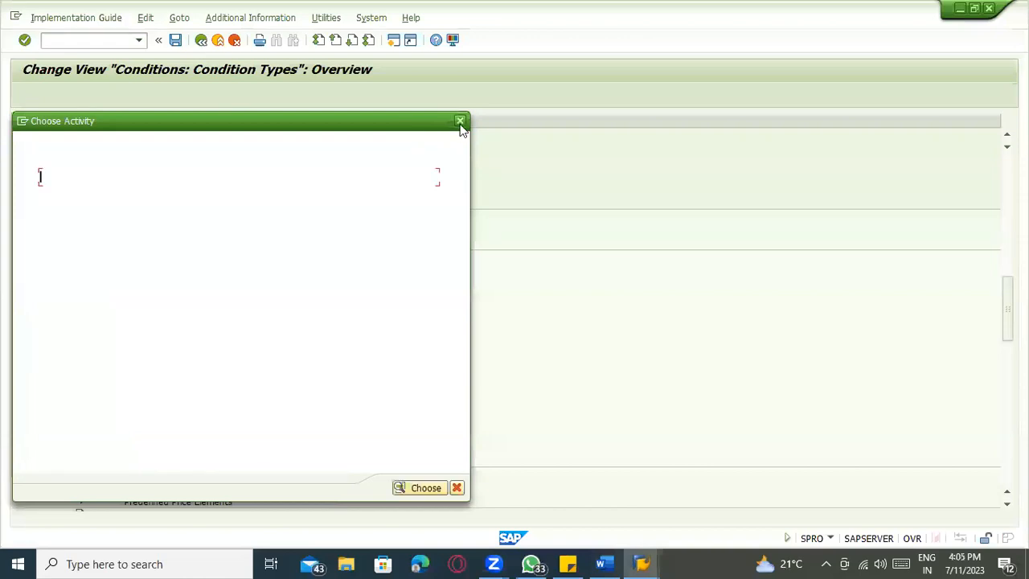
key("Escape")
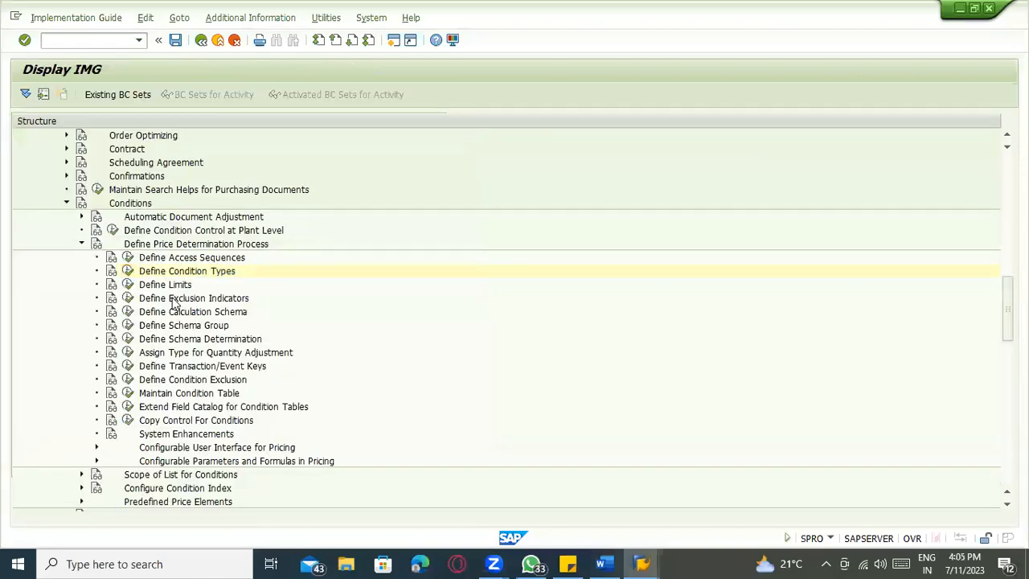
Open Define Calculation Schema and position the schemas list at procedure RM0000.
left_click(130, 313)
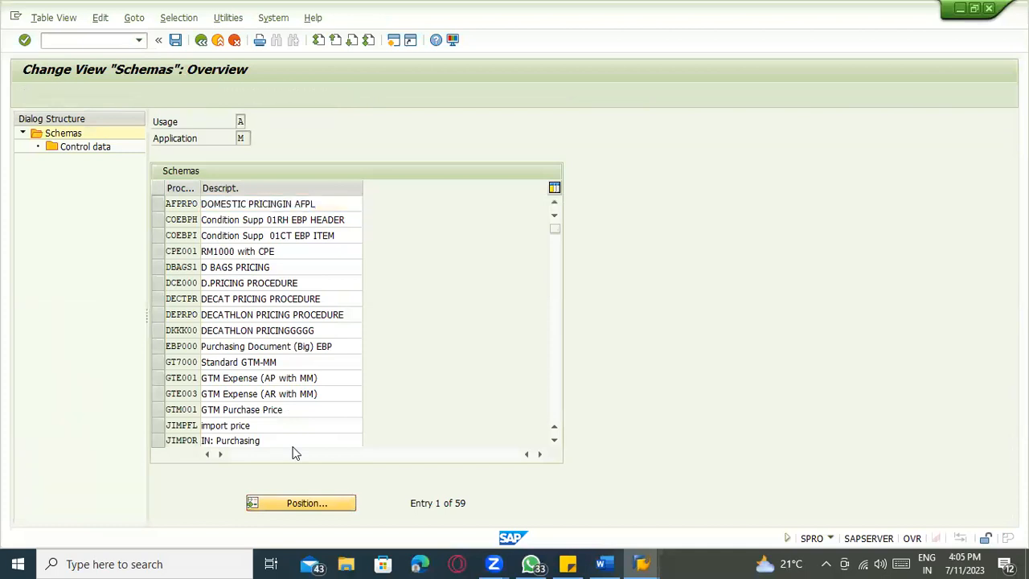
type("Rm")
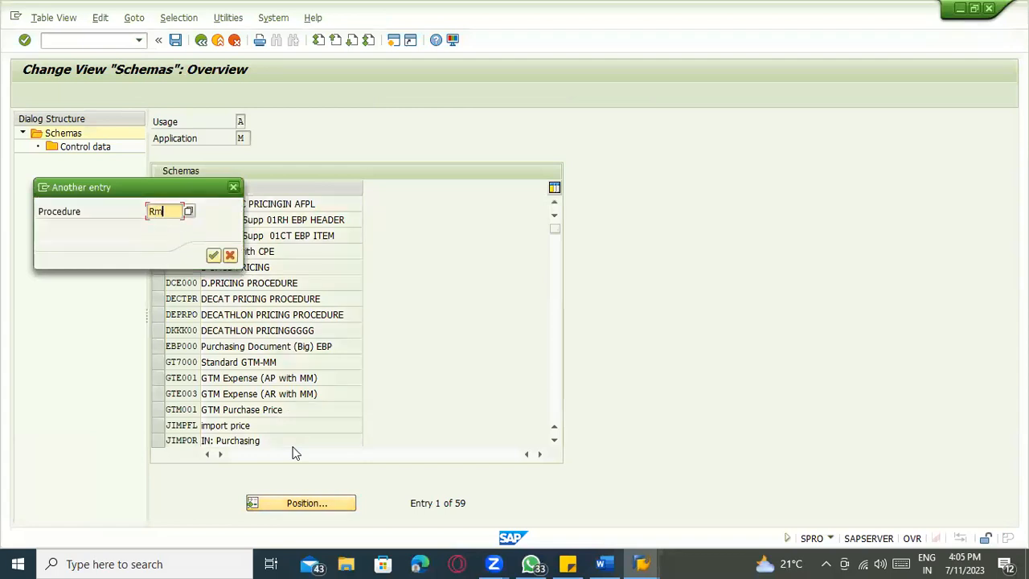
type("0000")
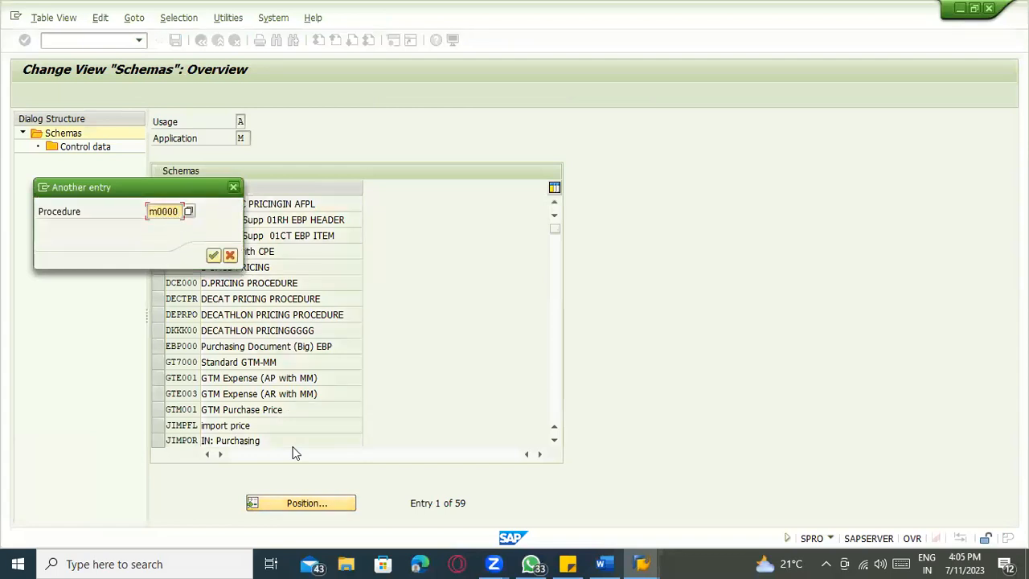
key("Return")
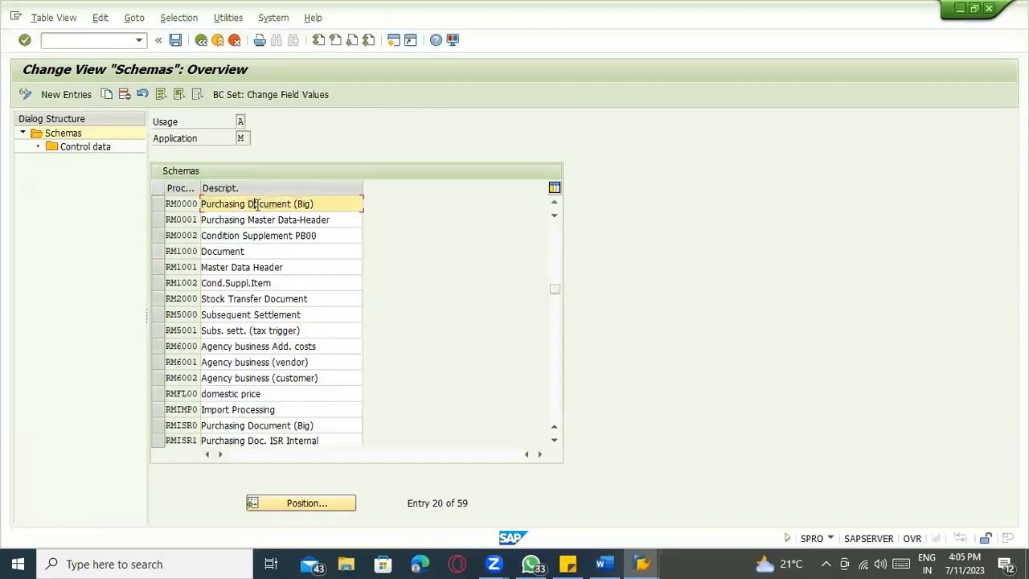
Open the control data of schema RM0000 and delete the blank row above the first gross price step.
left_click(157, 204)
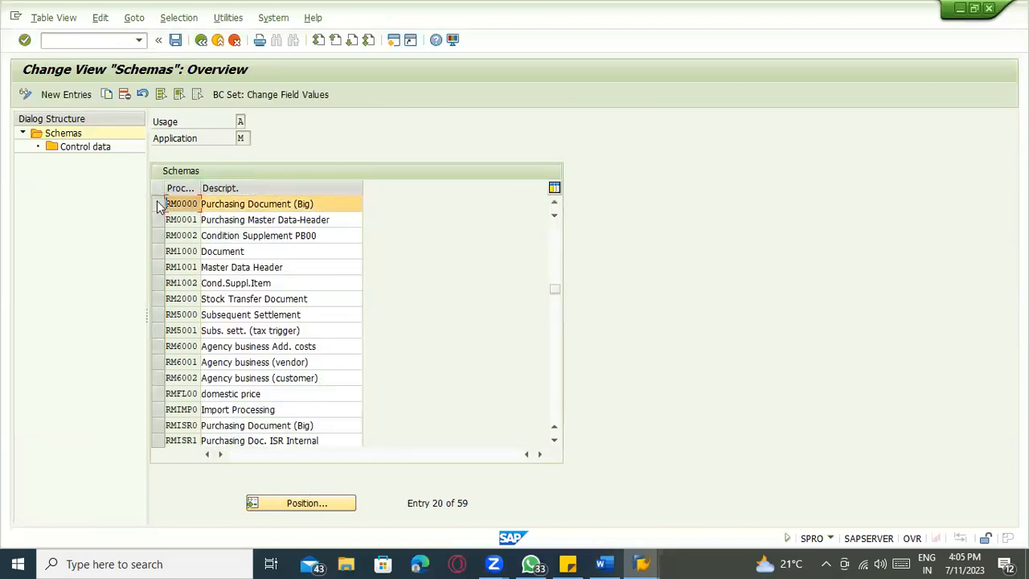
double_click(72, 147)
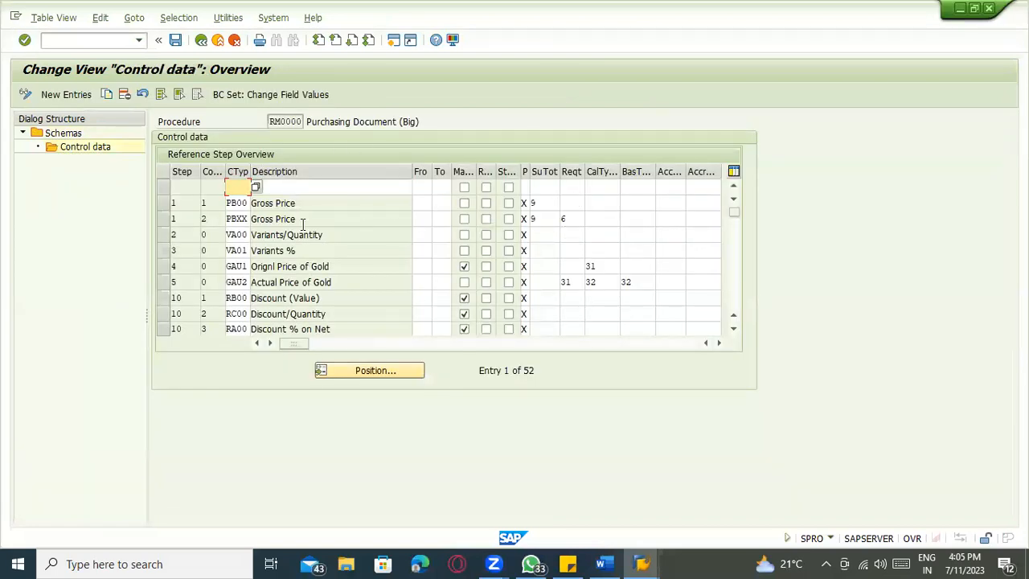
left_click(165, 185)
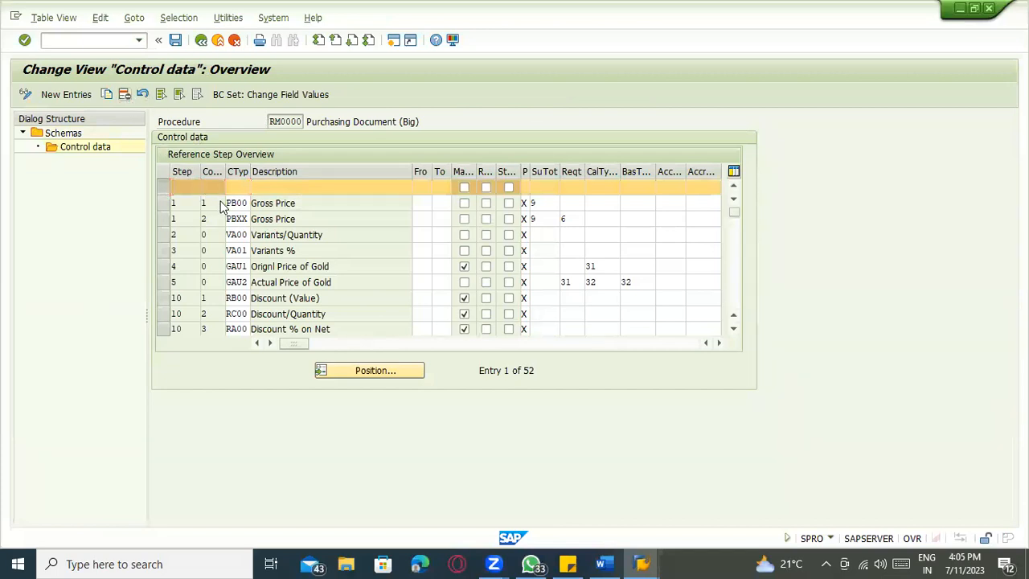
left_click(124, 94)
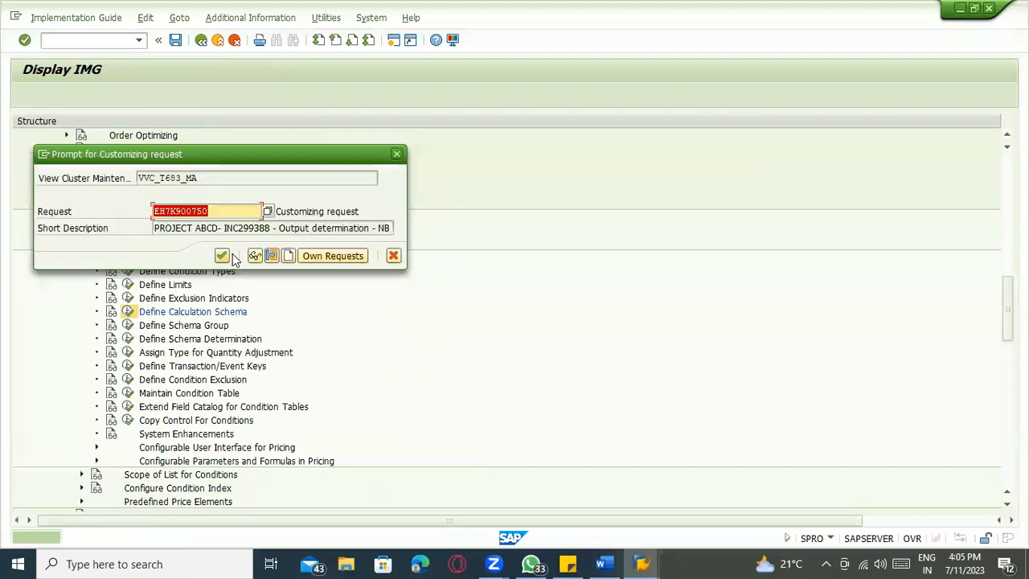
Accept the proposed customizing request to save the schema change, and highlight procedure RM0000 in its control data.
left_click(222, 256)
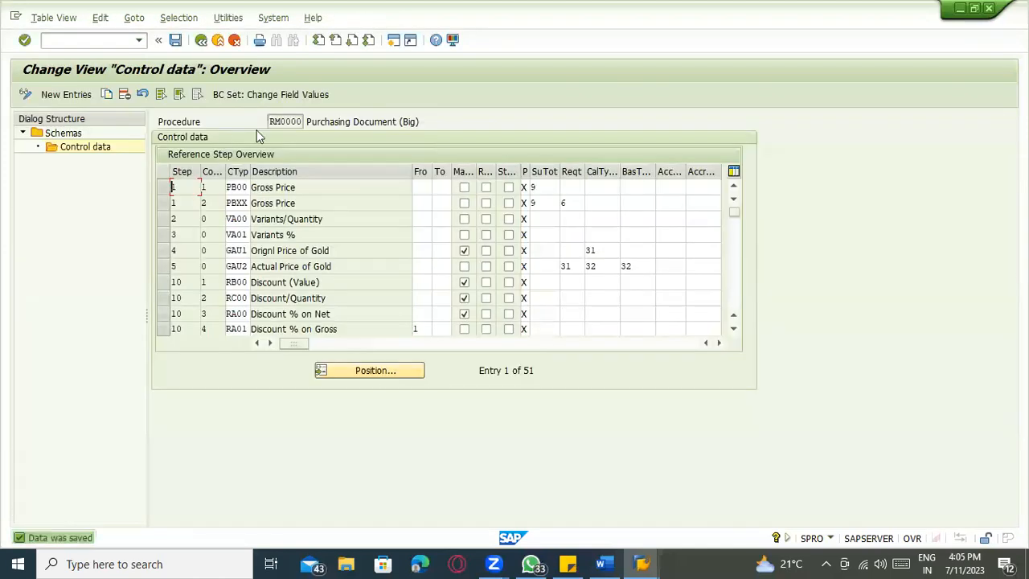
left_click_drag(270, 121, 319, 126)
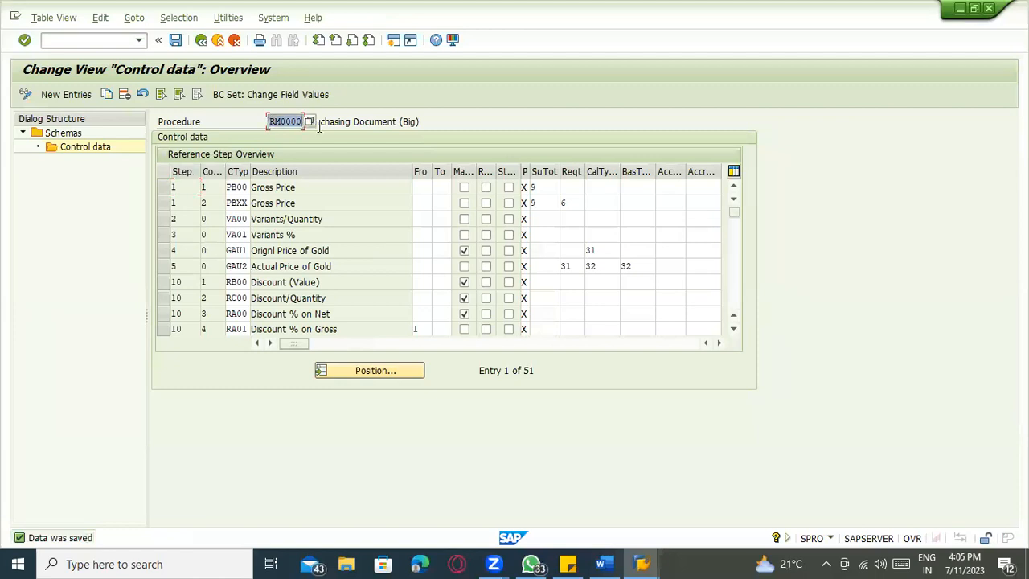
left_click(351, 121)
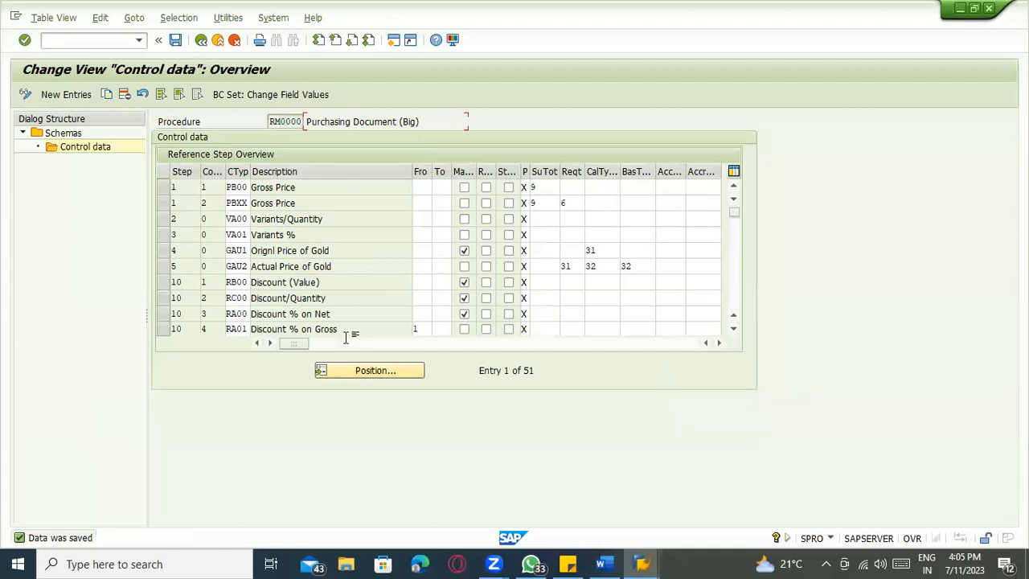
Switch to Word and write the line "16 fields ----->" below the pricing procedure heading.
key("alt+Tab")
type("6 steps")
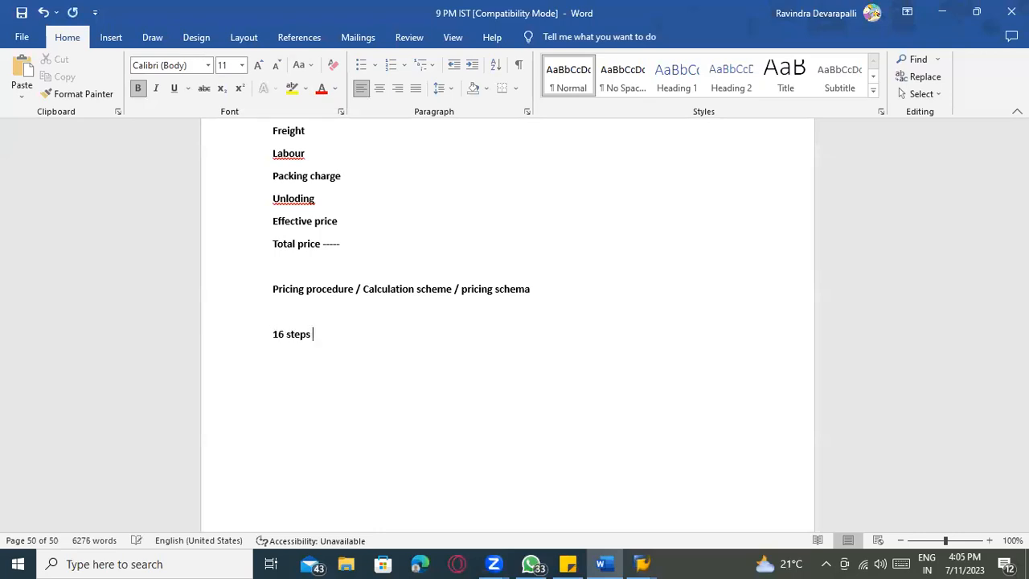
key("BackSpace")
key("BackSpace")
key("BackSpace")
type("fields ------->")
key("Return")
Check the control data columns in SAP and start a numbered list in Word with "Step" and "Counter".
key("alt+Tab")
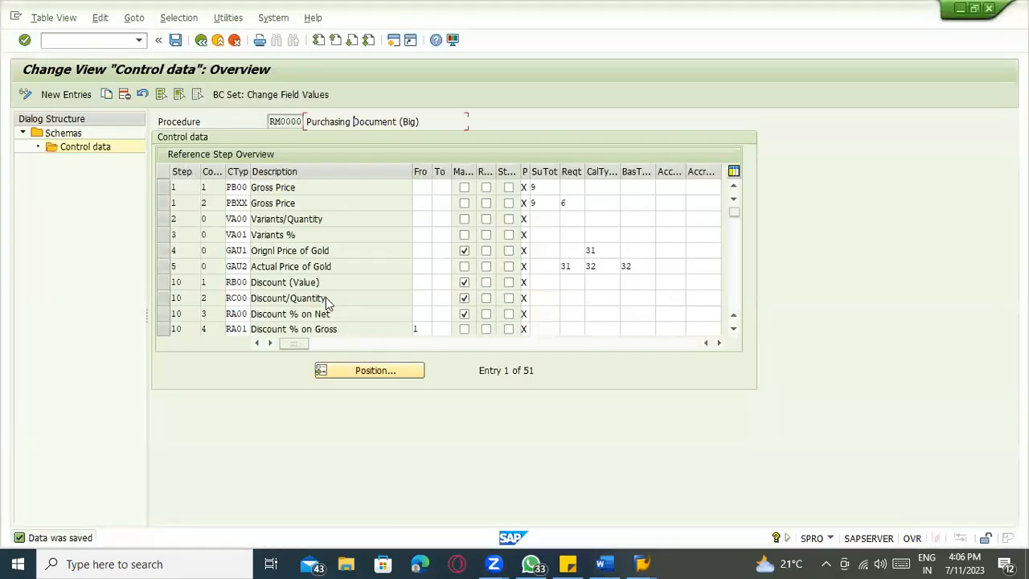
key("alt+Tab")
type("1) Step")
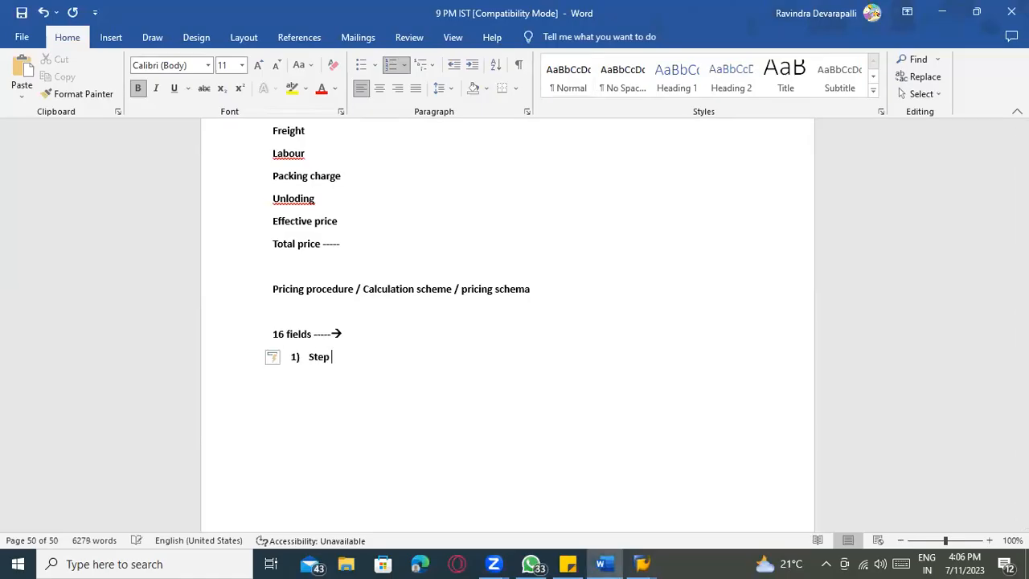
key("Return")
type("Counter")
key("Return")
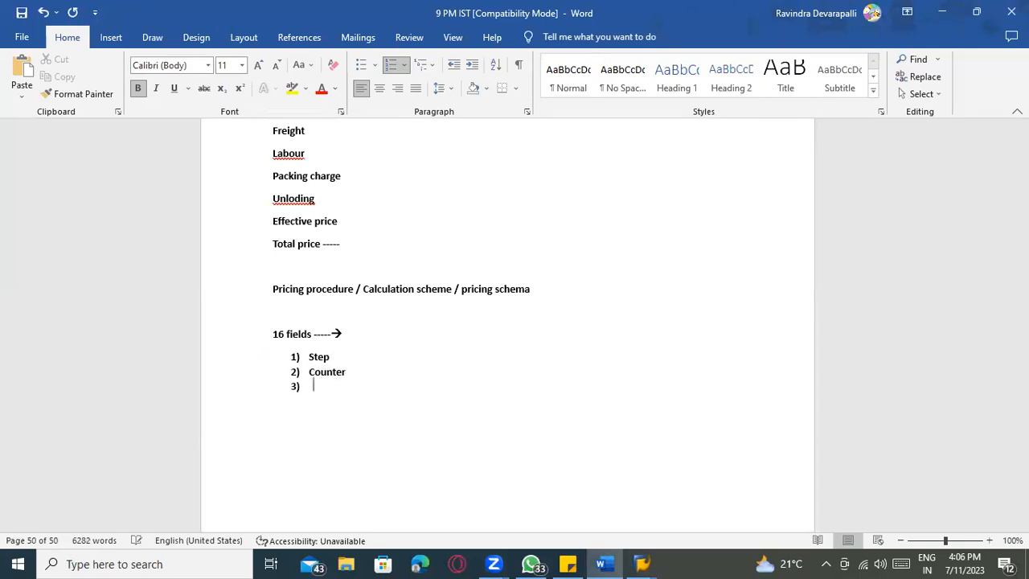
Add "Conditon type", "Description", "From" and "TO" as items 3 to 6 of the field list.
type("Conditont yp")
key("BackSpace")
key("BackSpace")
key("BackSpace")
key("BackSpace")
type("type")
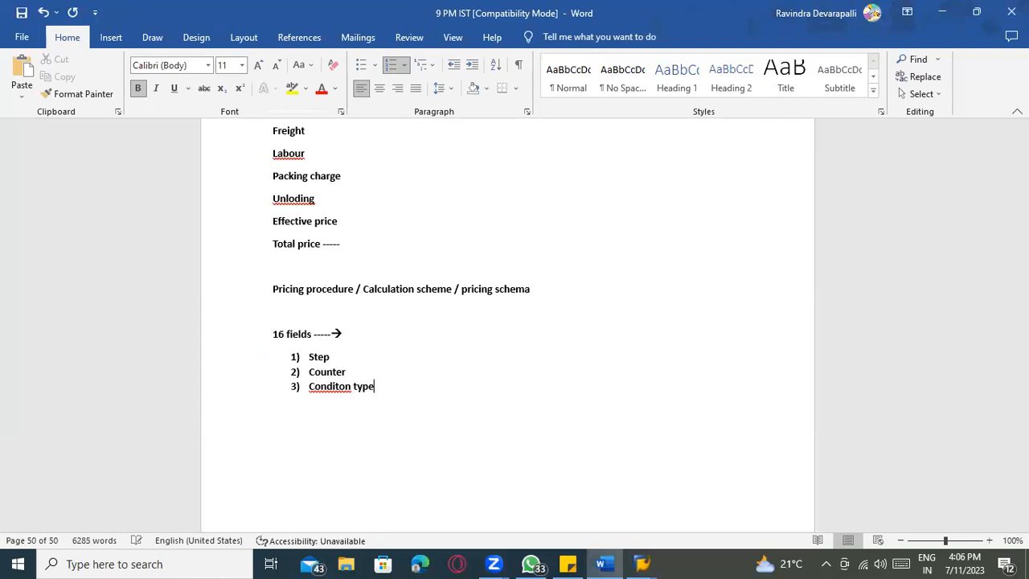
key("Return")
type("Description")
key("Return")
type("From ")
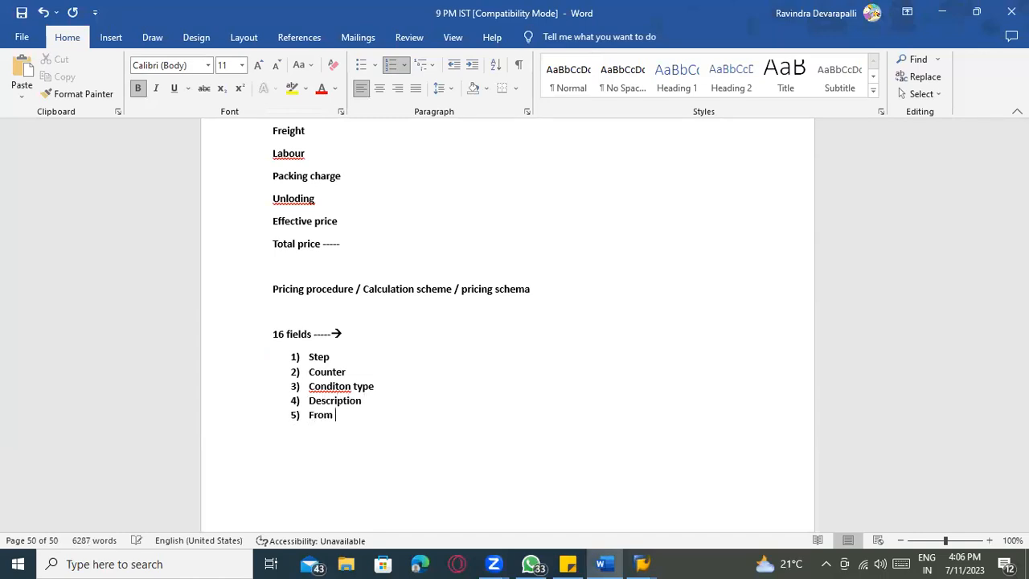
type("TO")
Check the columns around From and To in SAP, and add "Manual" and "Required" to the Word list.
key("alt+Tab")
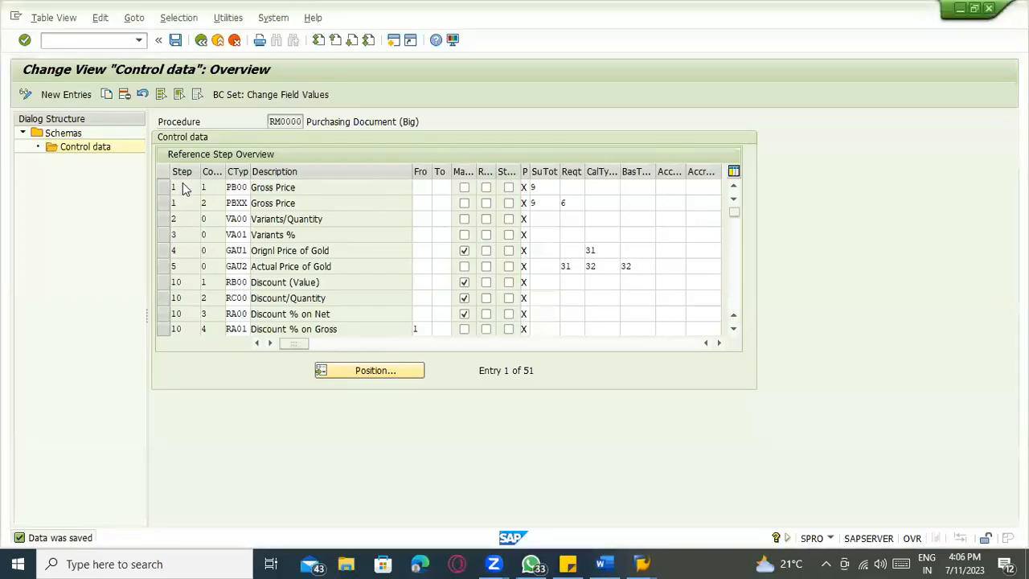
left_click(428, 189)
left_click(434, 189)
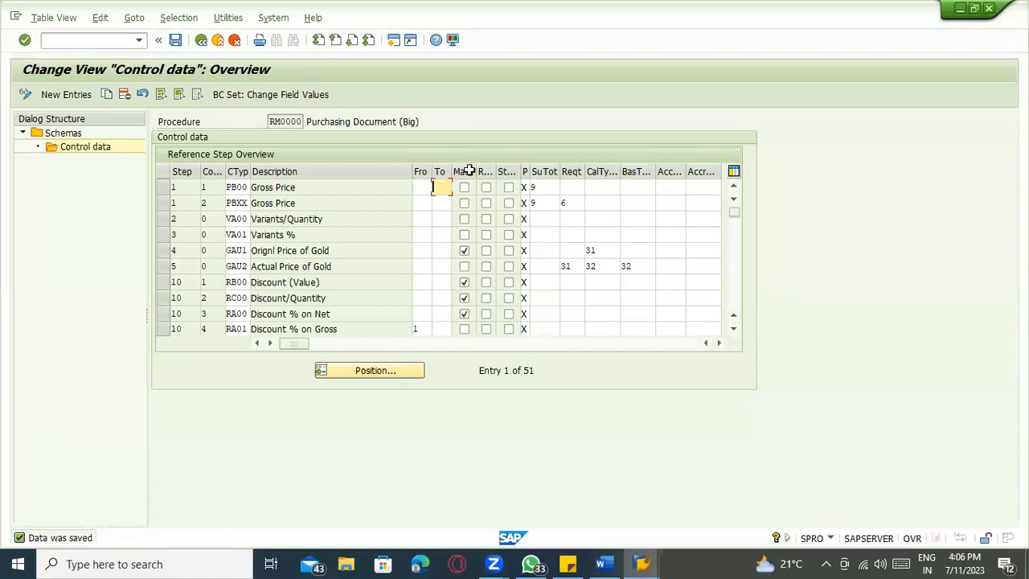
key("alt+Tab")
key("Return")
type("Manual")
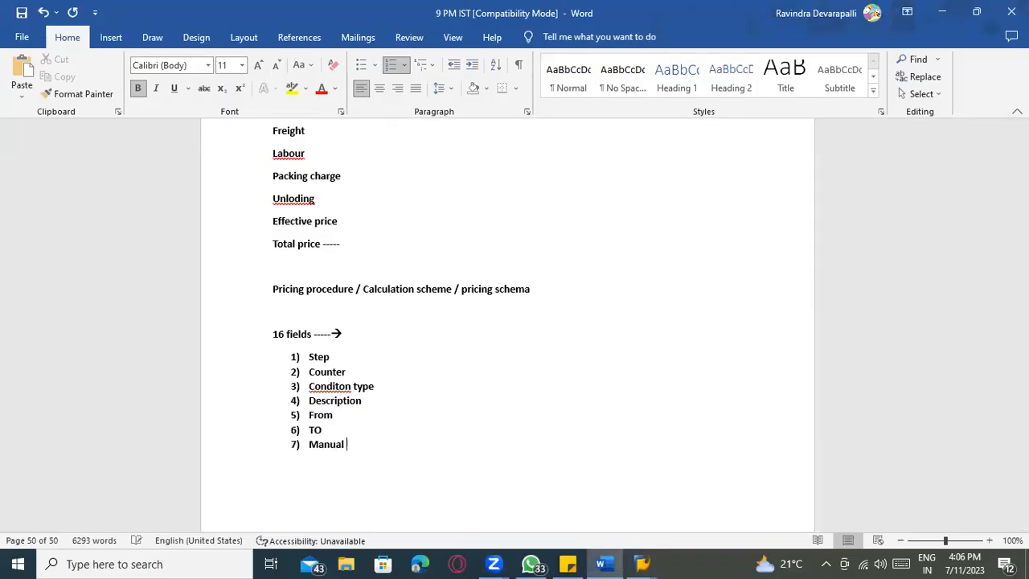
key("Return")
type("Required")
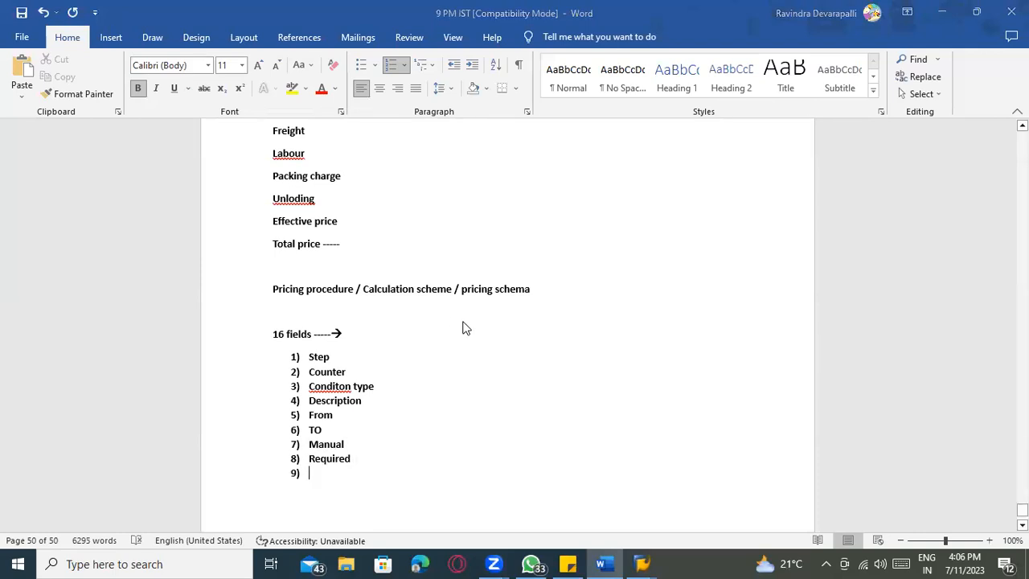
Compare with the SAP control data columns and add "Stastical" and "Print" to the Word field list.
key("alt+Tab")
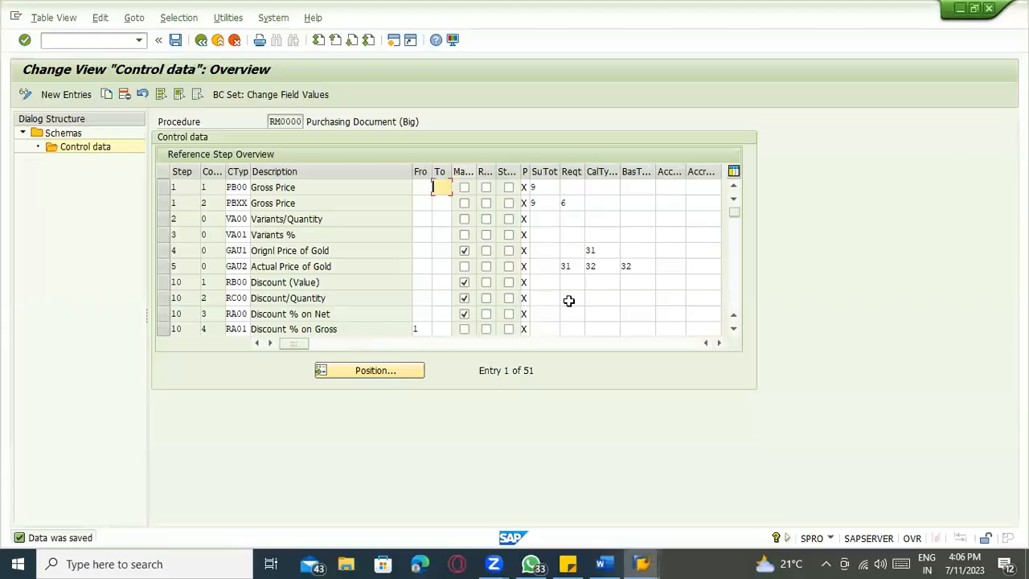
key("alt+Tab")
type("Sta")
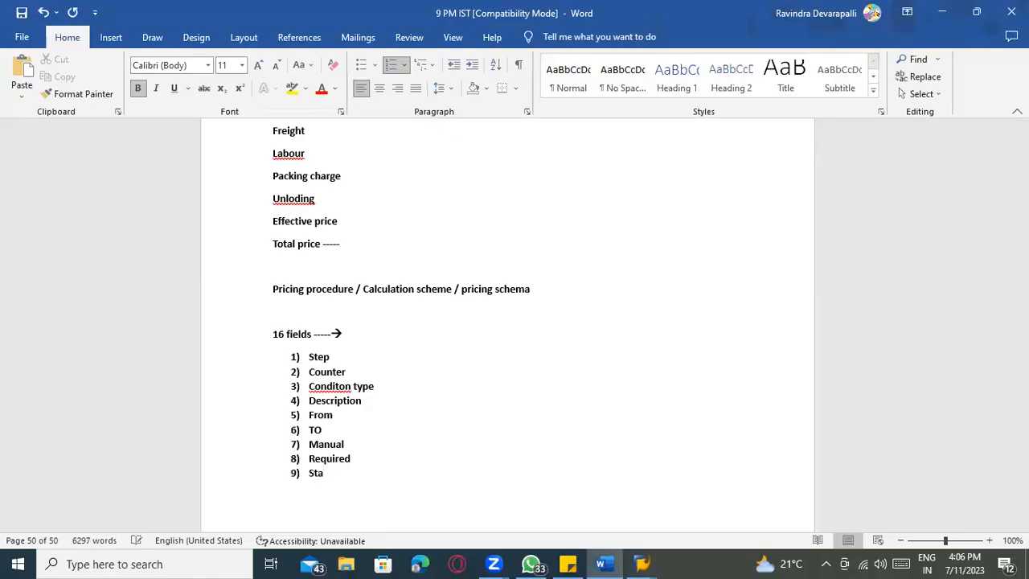
type("st")
key("BackSpace")
type("stical")
key("Return")
type("Pri")
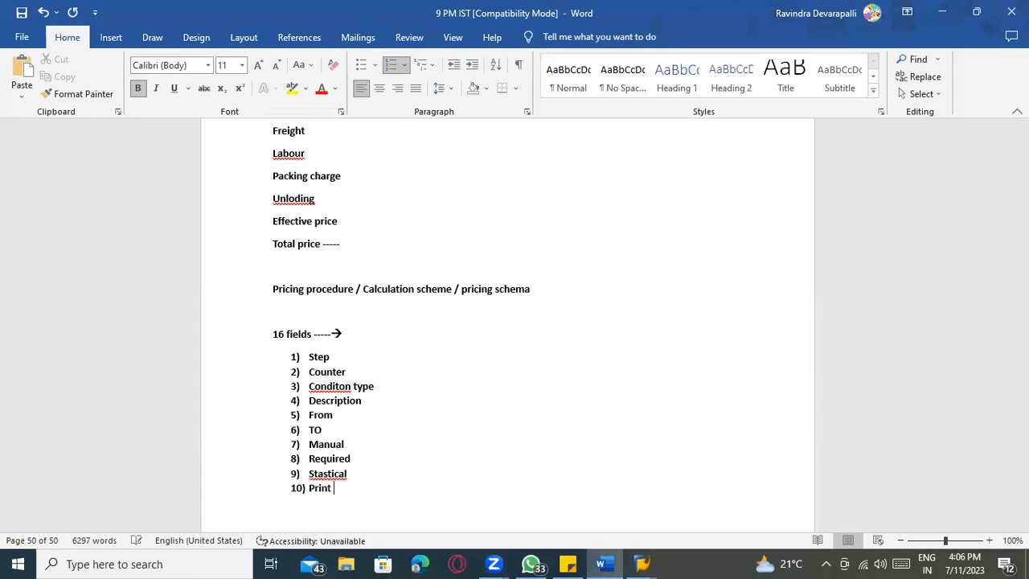
type("nt")
scroll(554, 281, "down", 3)
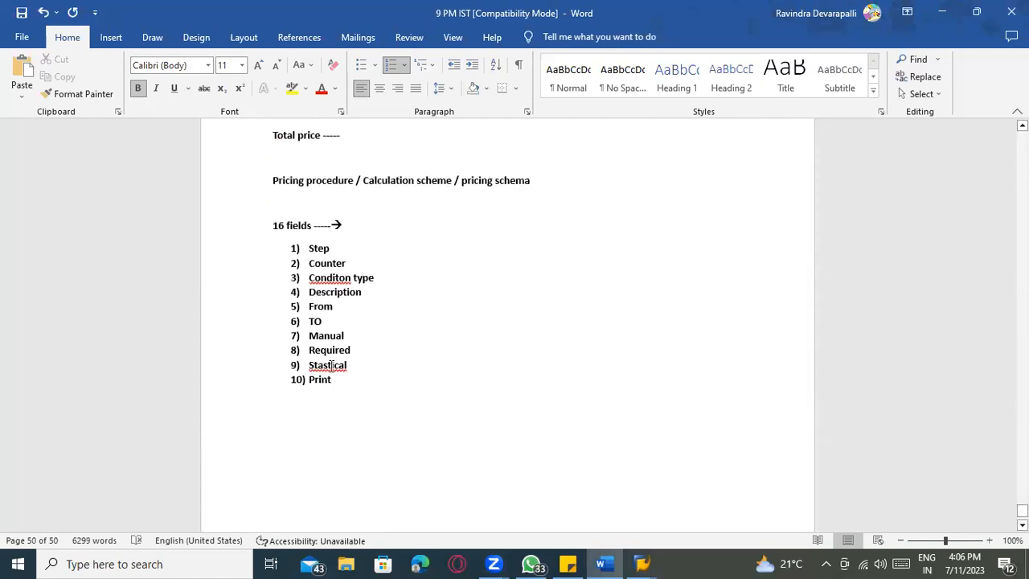
right_click(331, 365)
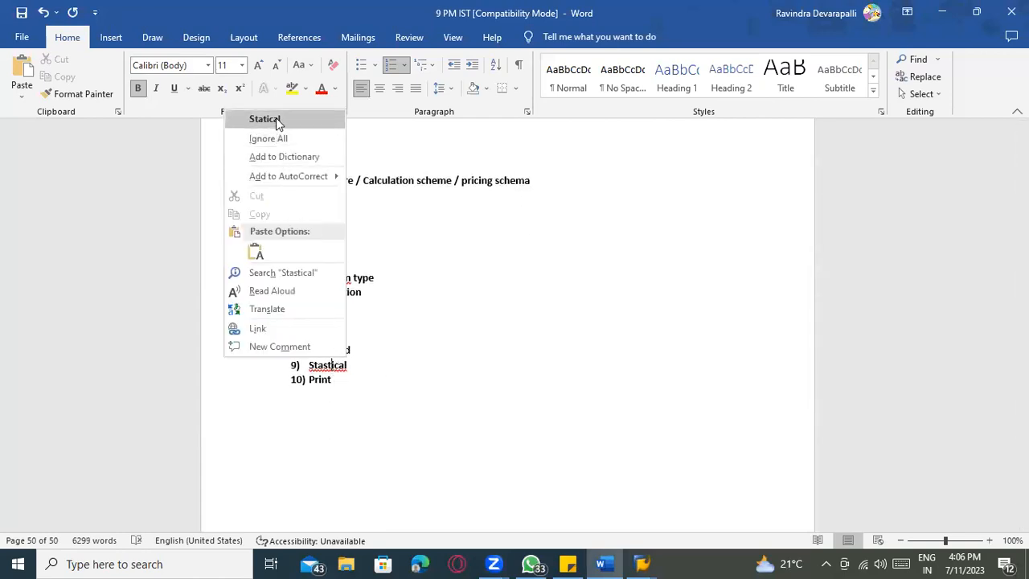
left_click(409, 388)
Continue the field list after "Print" with "Sub total" and "Requirement type", checking the SAP columns and correcting the typing.
left_click(359, 387)
key("Return")
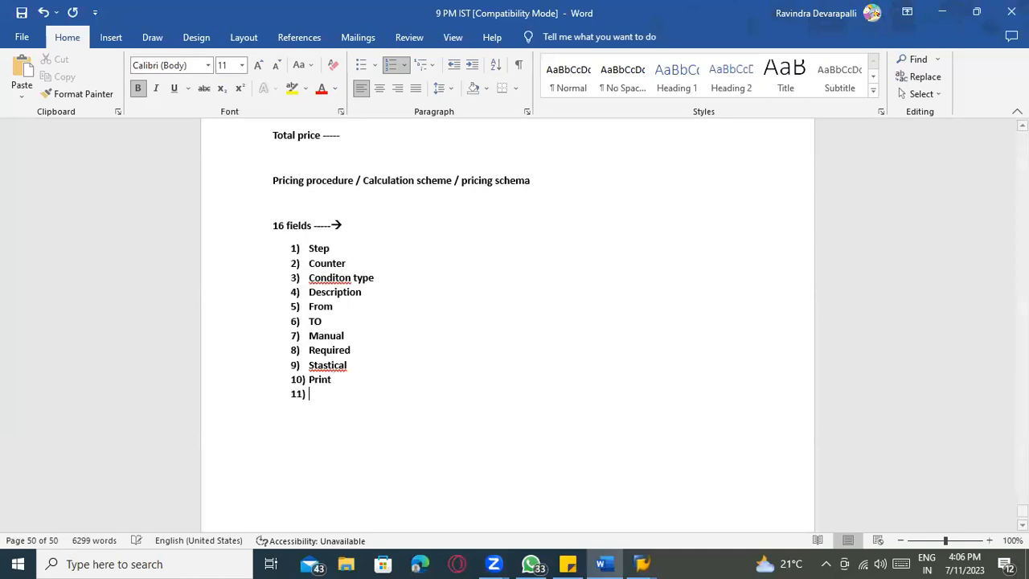
key("alt+Tab")
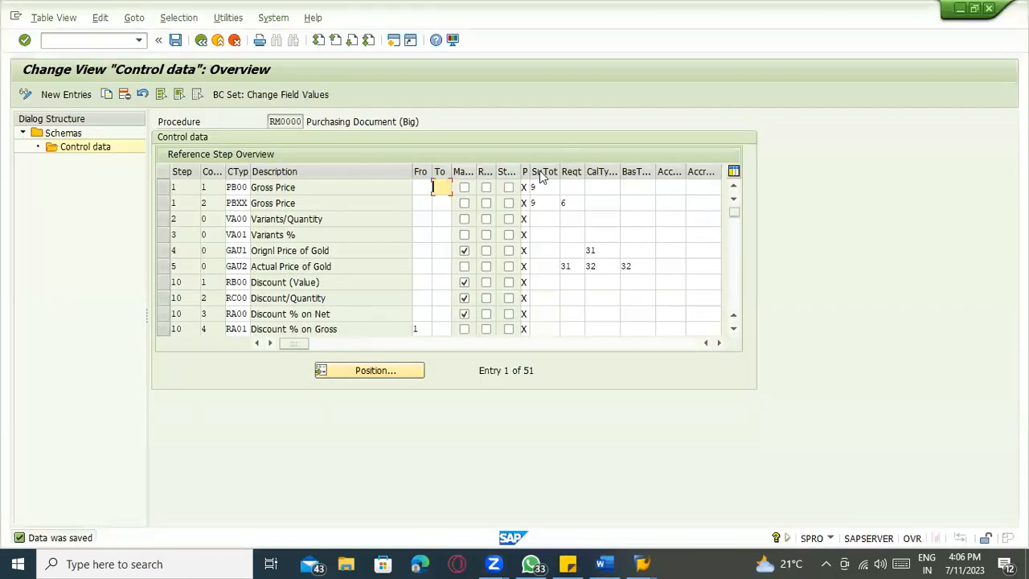
key("alt+Tab")
type("sub")
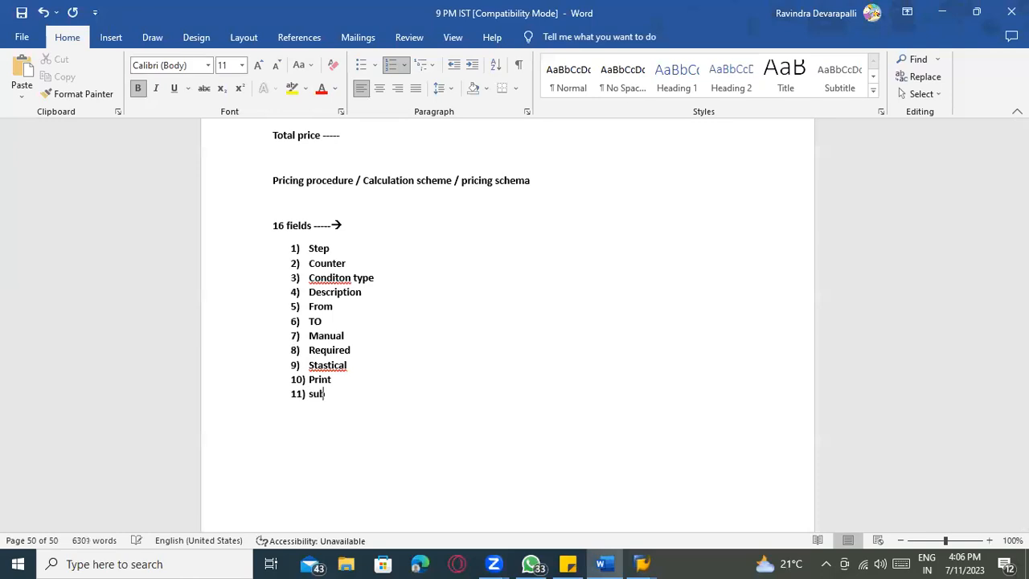
type(" cotalrequiement typoe")
key("Return")
key("BackSpace")
key("BackSpace")
key("BackSpace")
key("BackSpace")
type("e")
key("Return")
Check the calculation and base type columns in SAP, and add "Cal. Type" and "Basic type" to the Word list.
key("alt+Tab")
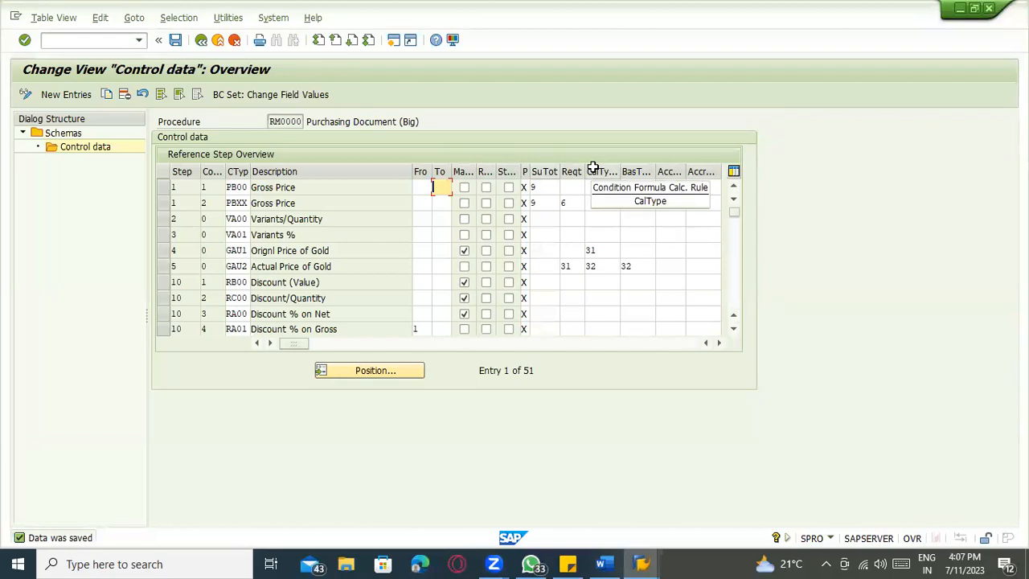
key("alt+Tab")
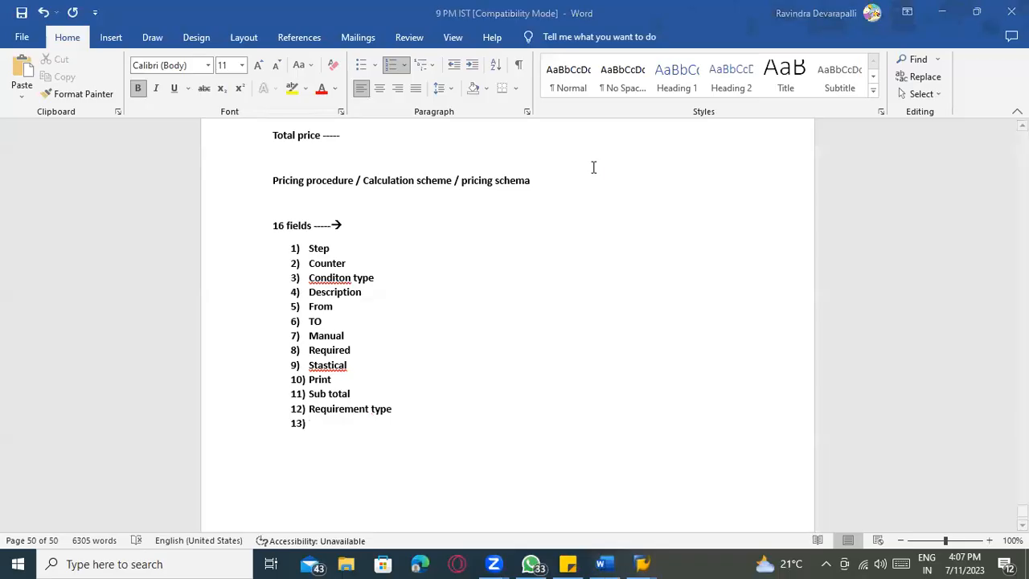
type("cal. type")
key("Return")
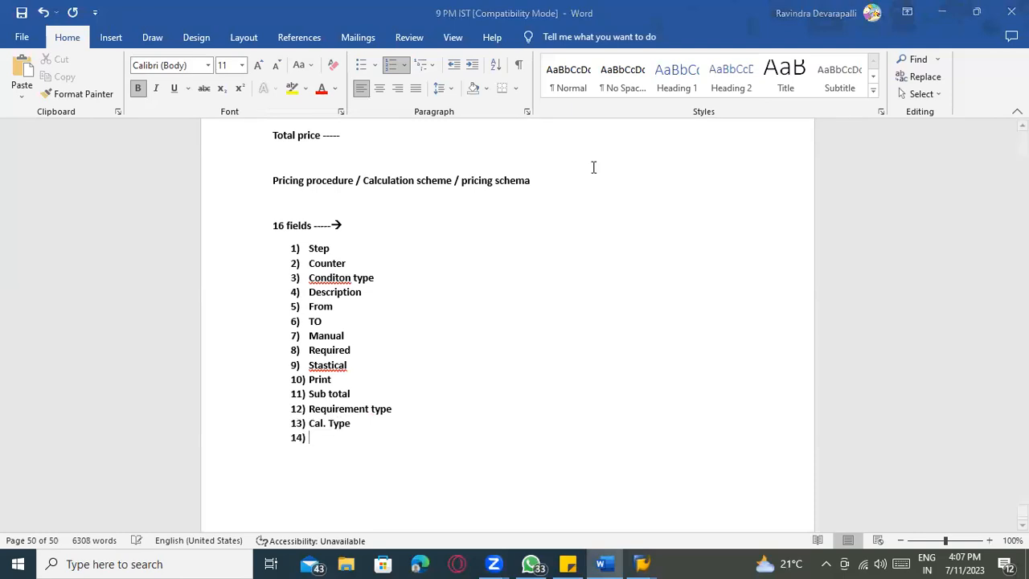
key("alt+Tab")
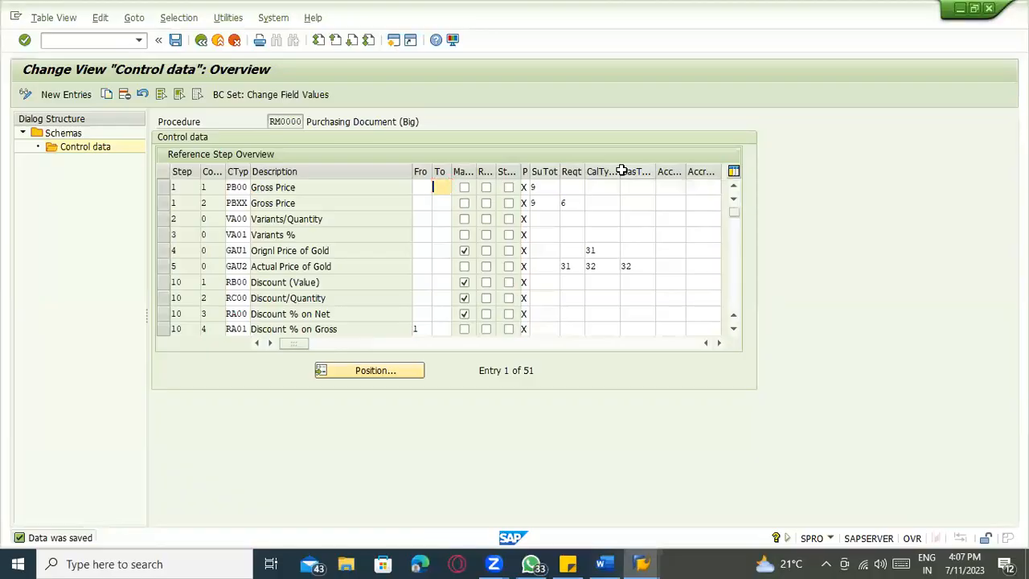
key("alt+Tab")
type("basi c")
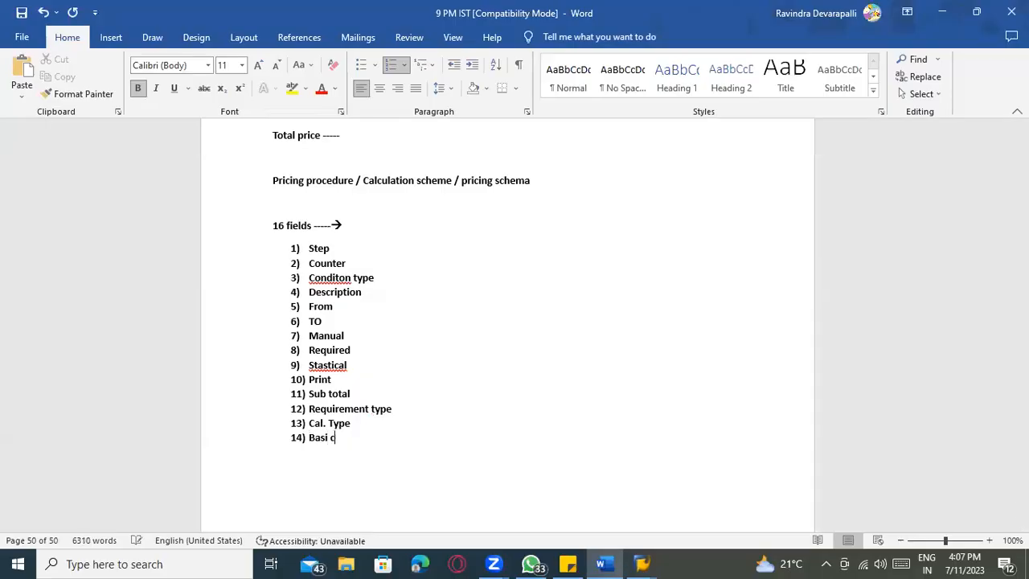
type("Type")
key("Return")
Check the last control data columns in SAP and complete the Word list with "Account key" and "Accurals".
key("alt+Tab")
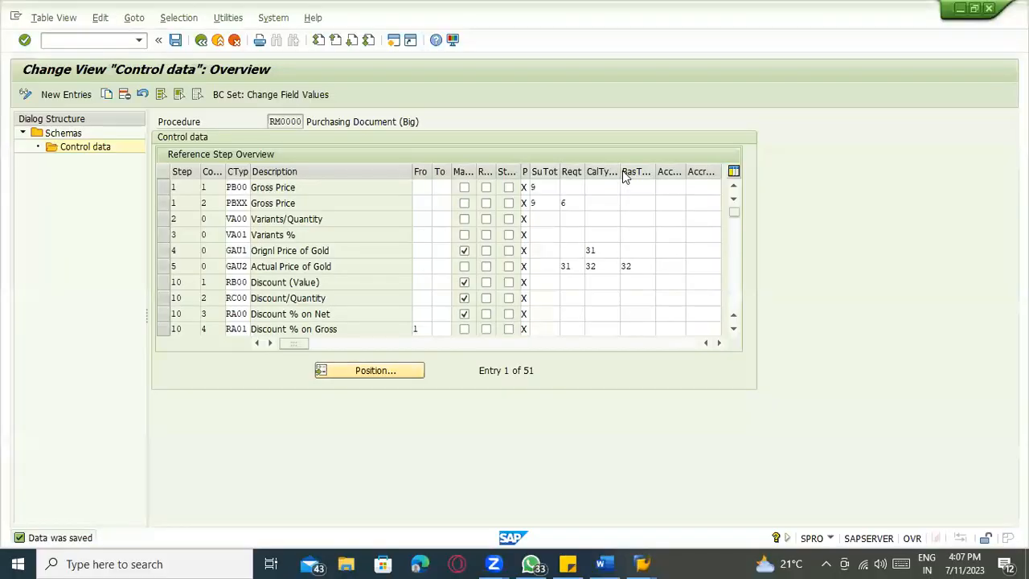
key("alt+Tab")
type("account")
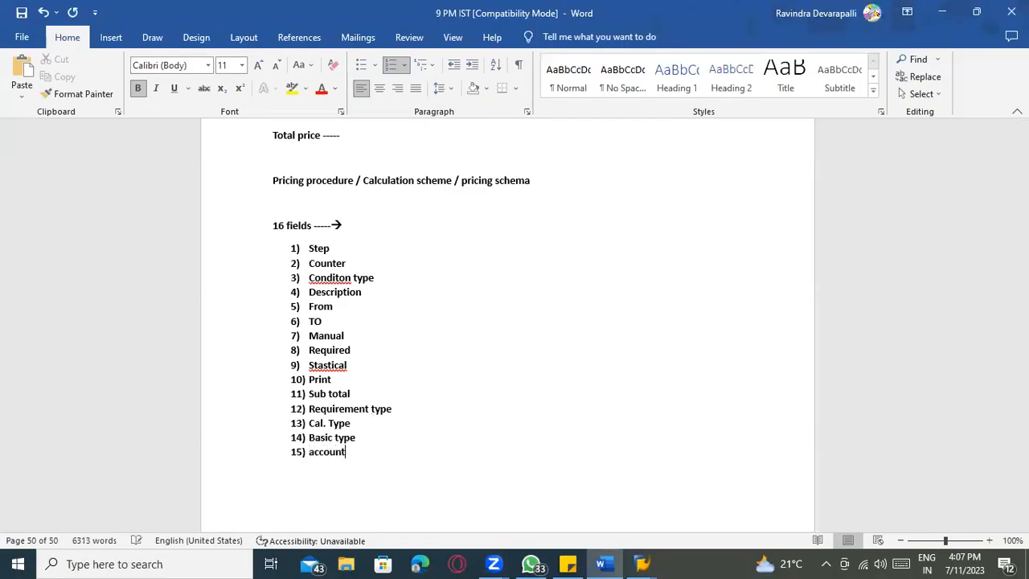
type(" key")
key("Return")
type("accurals")
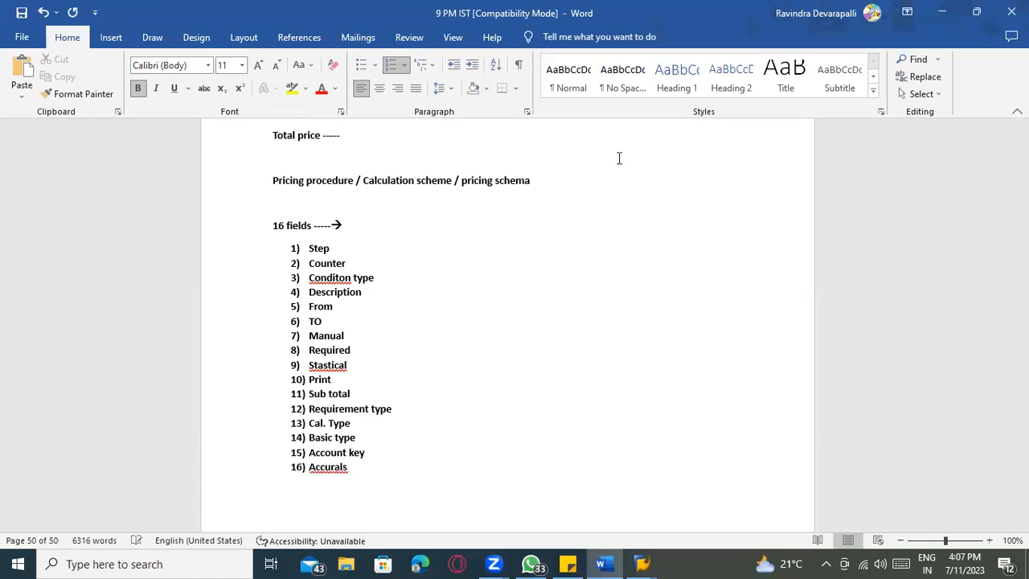
Review the list of 16 fields, glance at the SAP control data, and go back to the "Define condition type" notes in Word.
scroll(328, 301, "down", 1)
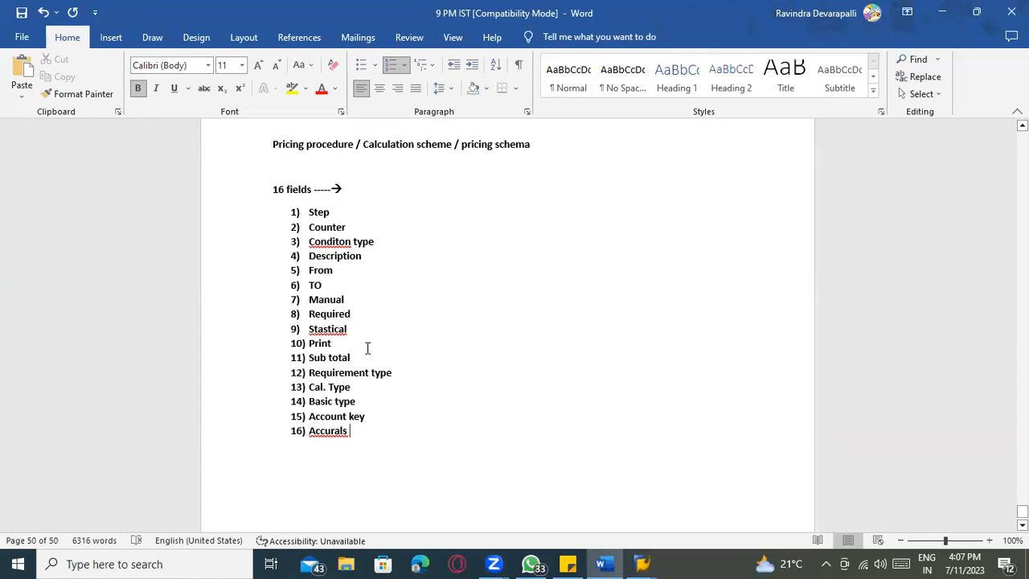
left_click(343, 212)
double_click(322, 141)
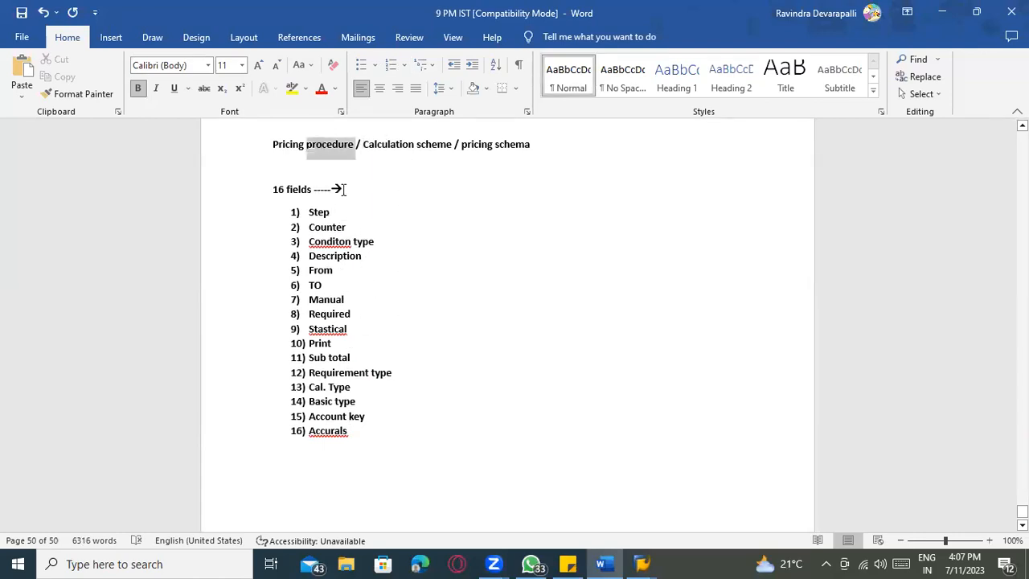
left_click(351, 218)
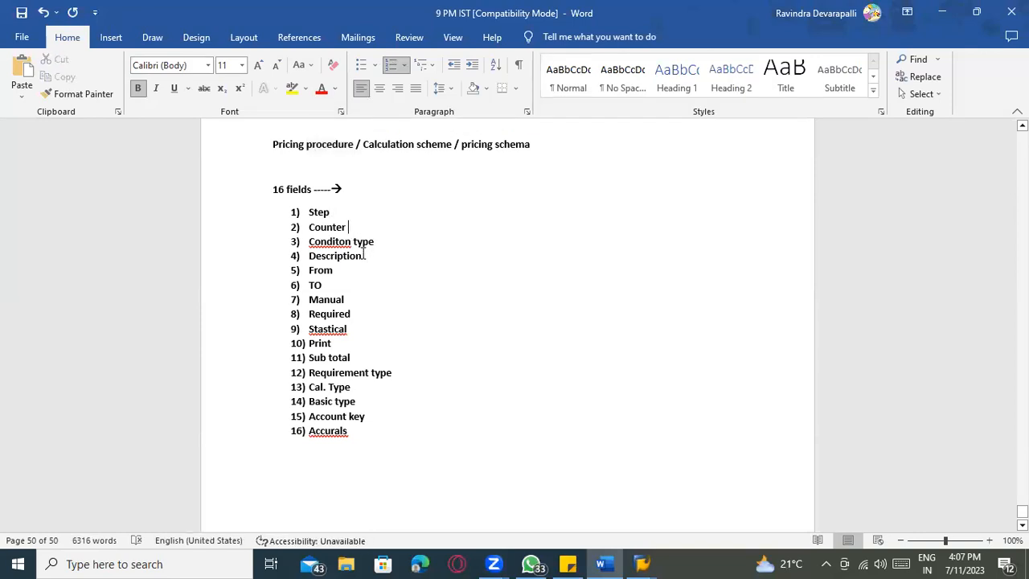
left_click_drag(330, 213, 356, 448)
left_click(310, 447)
scroll(397, 334, "down", 1)
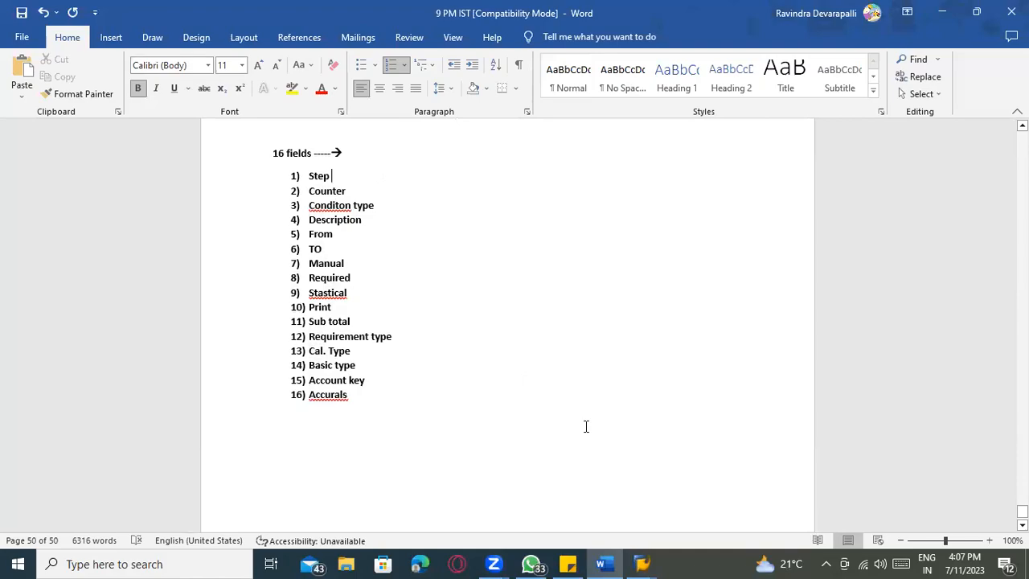
left_click(635, 562)
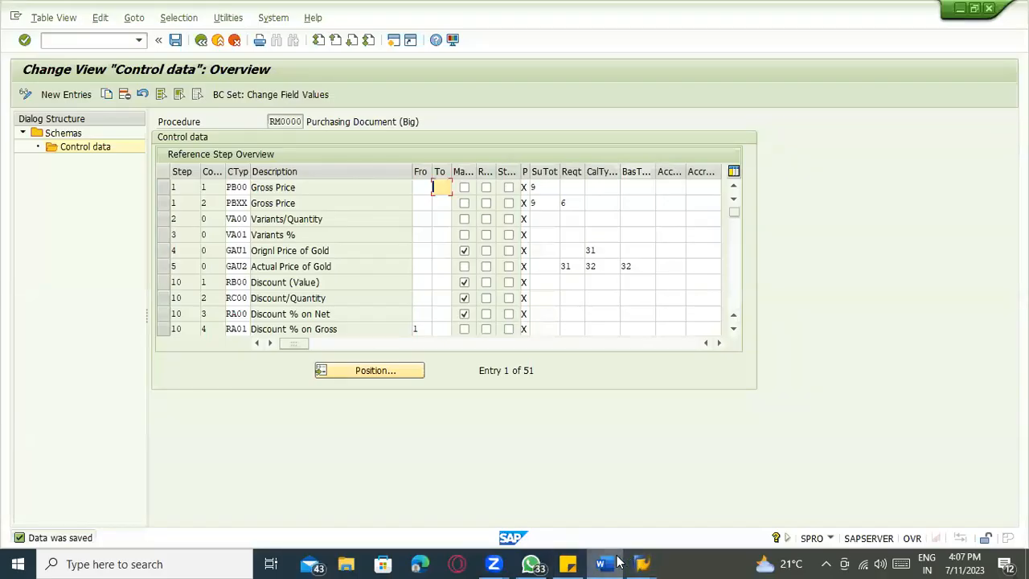
key("alt+Tab")
scroll(349, 272, "up", 4)
scroll(348, 254, "up", 3)
scroll(328, 255, "down", 1)
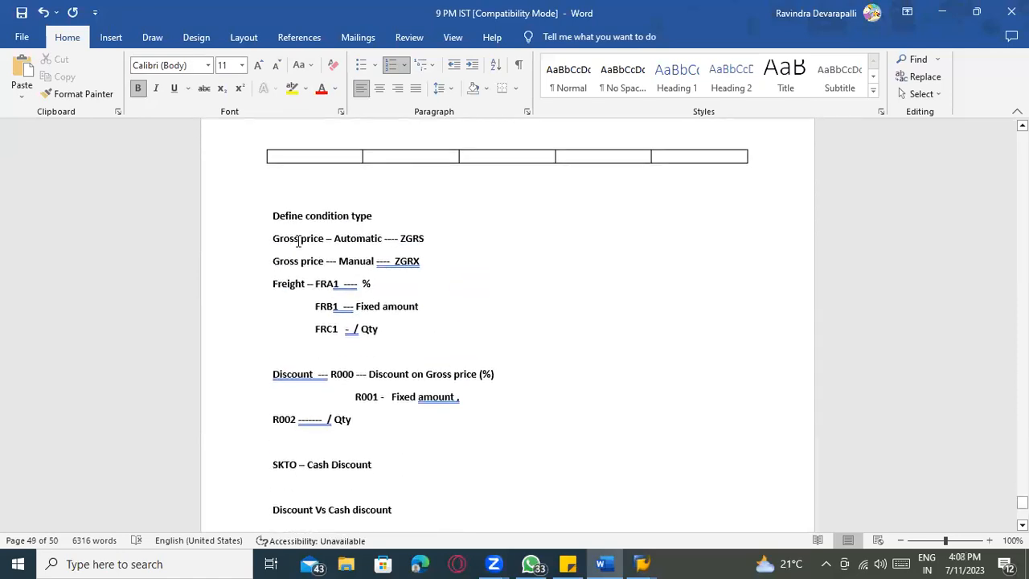
Number the gross price, freight and discount lines 1, 2 and 3 in the "Define condition type" notes.
left_click(272, 238)
type("1")
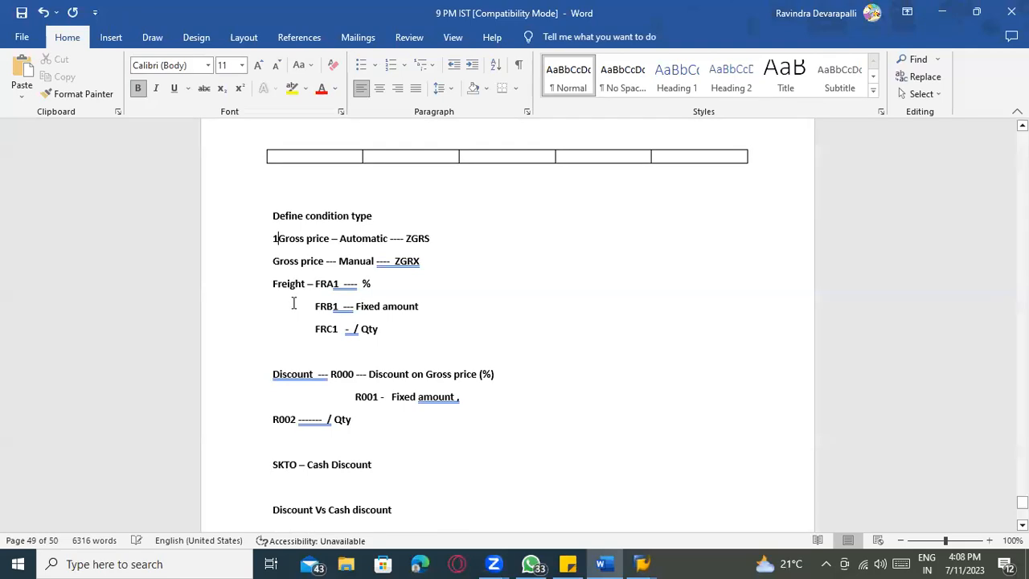
left_click(274, 262)
left_click(273, 283)
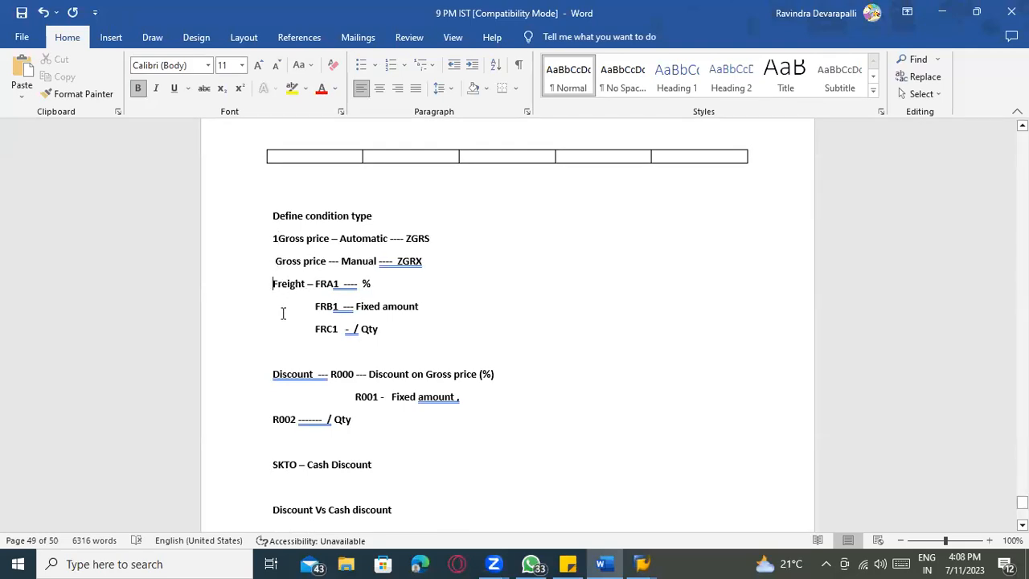
type("2")
scroll(281, 366, "down", 1)
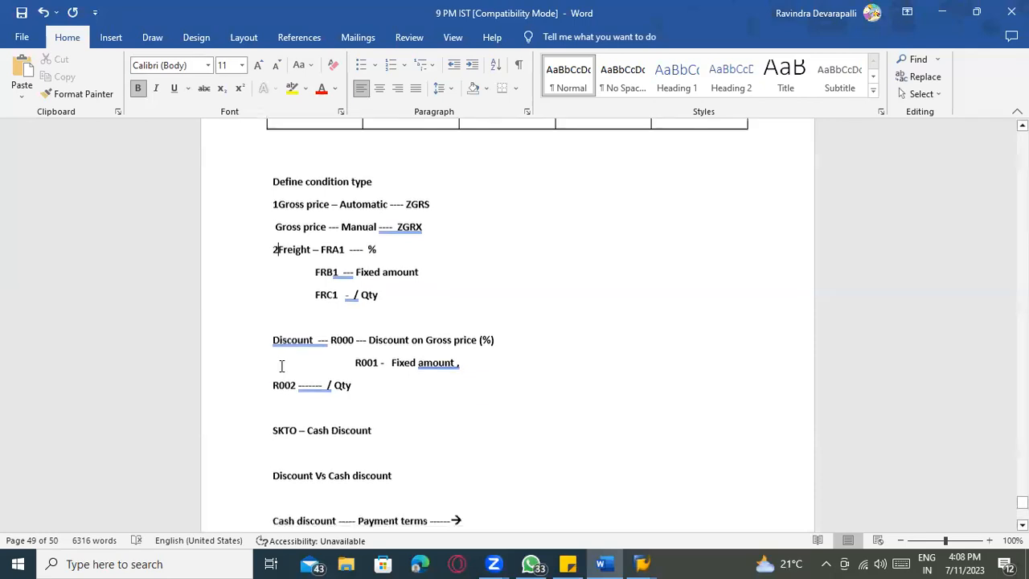
left_click(273, 340)
type("3")
Remove the numbers in front of the discount, freight and automatic gross price lines.
left_click(278, 337)
key("BackSpace")
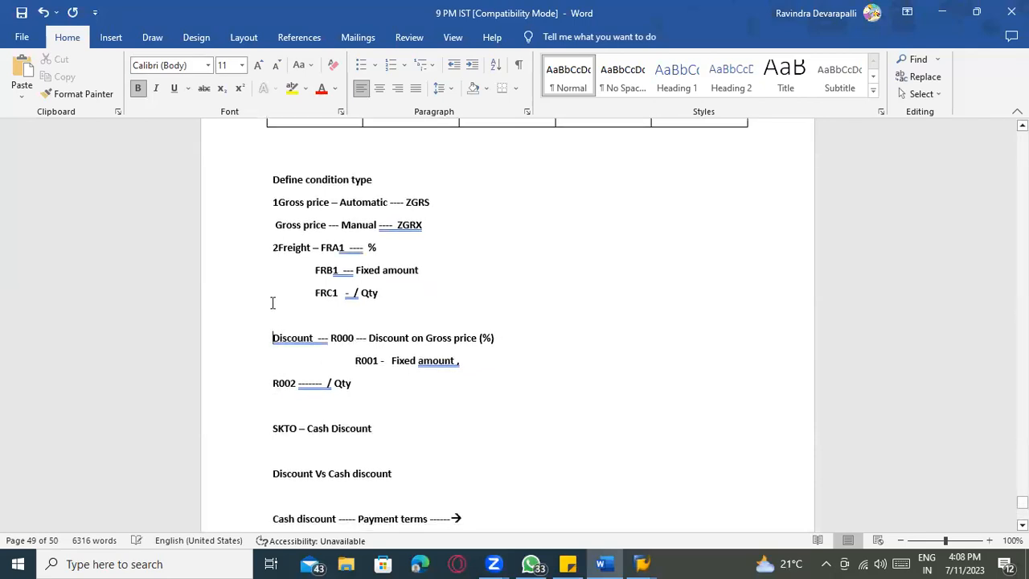
left_click(278, 248)
key("BackSpace")
left_click(278, 202)
key("BackSpace")
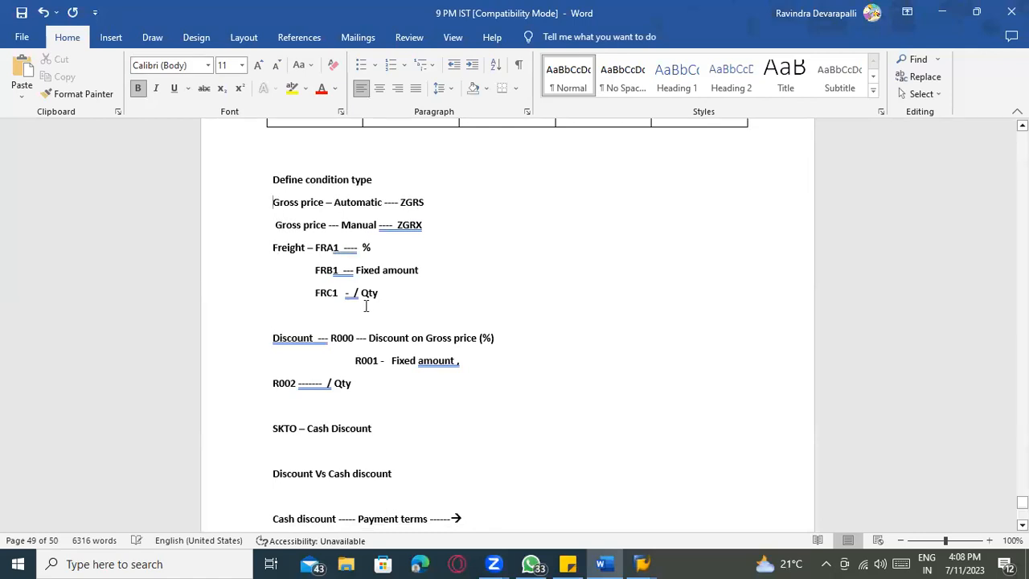
Check the gross price rows in the SAP control data and return to the 16-field list in Word.
key("alt+Tab")
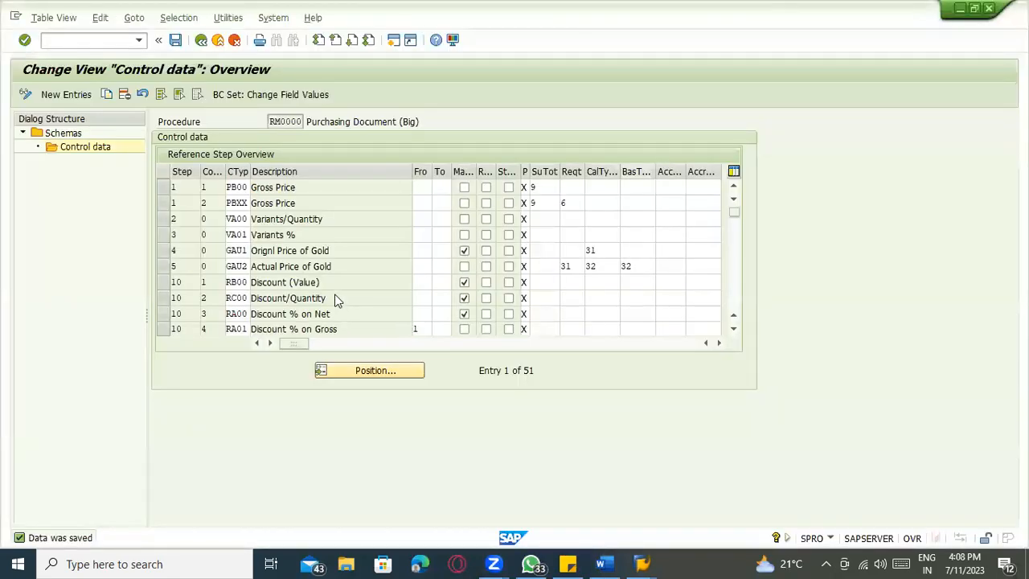
key("alt+Tab")
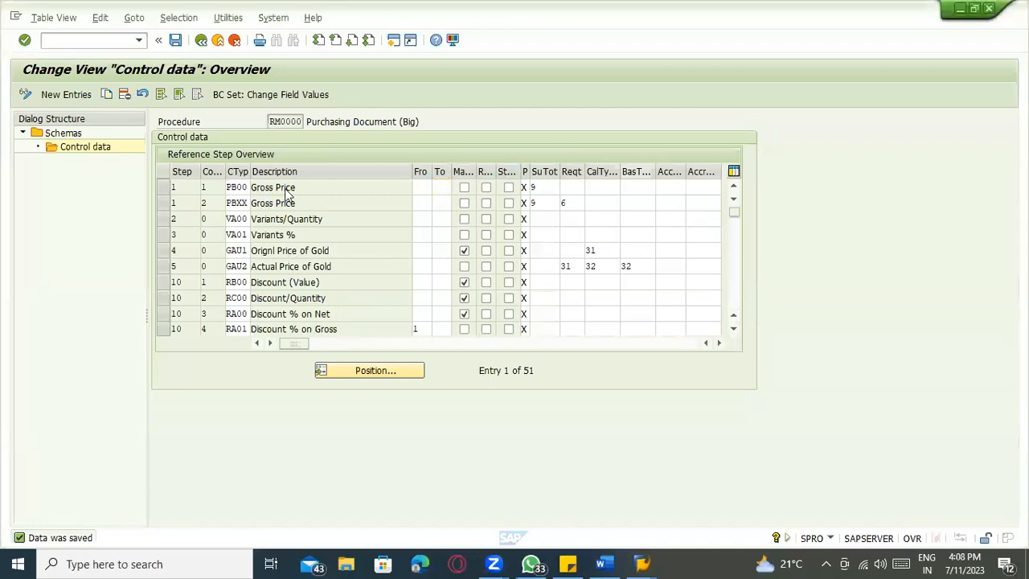
key("alt+Tab")
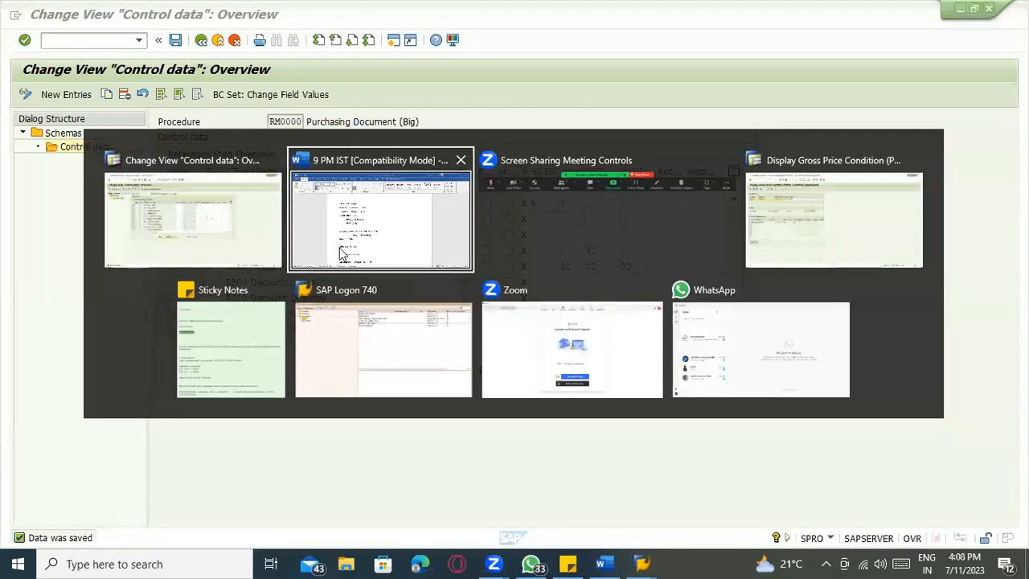
scroll(426, 326, "down", 10)
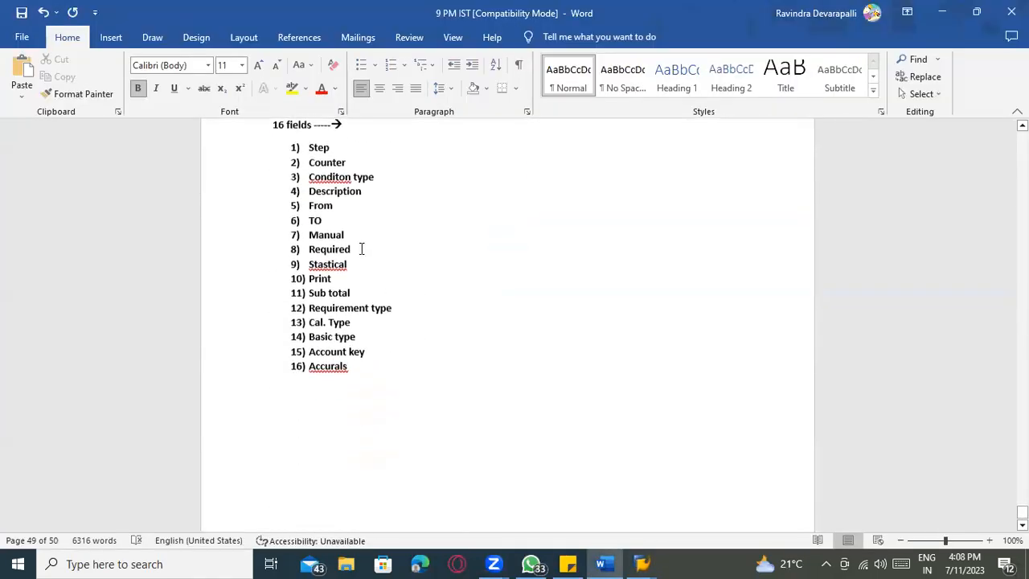
scroll(337, 139, "up", 1)
Add a row of dashes after "Step" and after "Counter" in the field list.
left_click(338, 165)
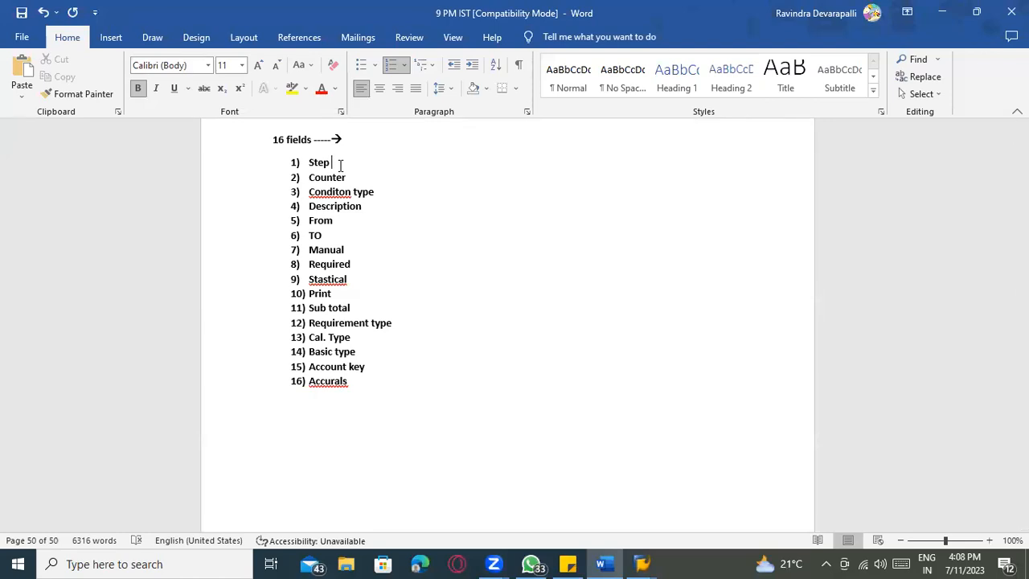
type("---------")
left_click(370, 177)
type("-----------------")
Write "PB00 , PBXX" after the dashes of the "Step" entry, set off by a tab.
left_click(384, 162)
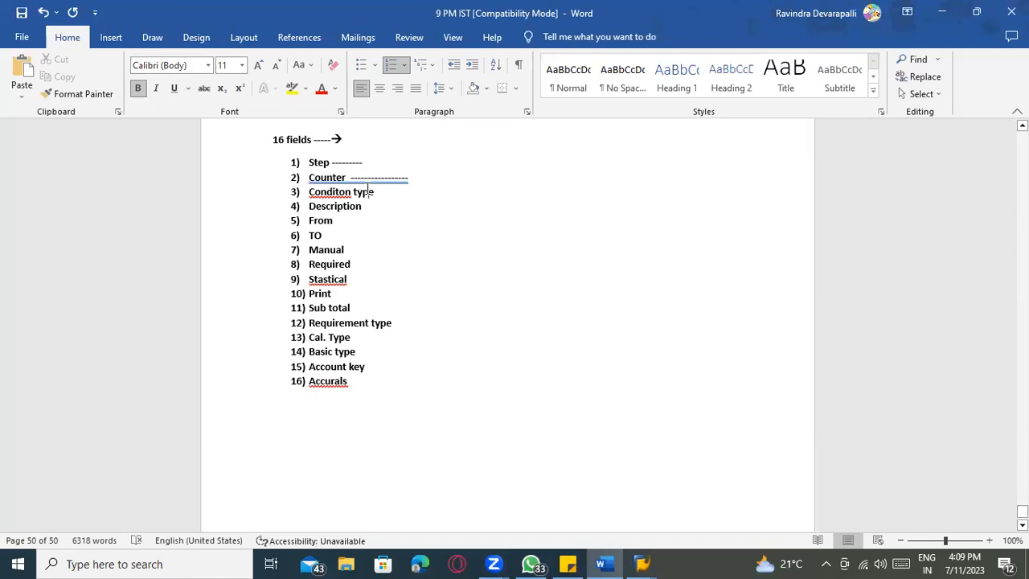
right_click(367, 190)
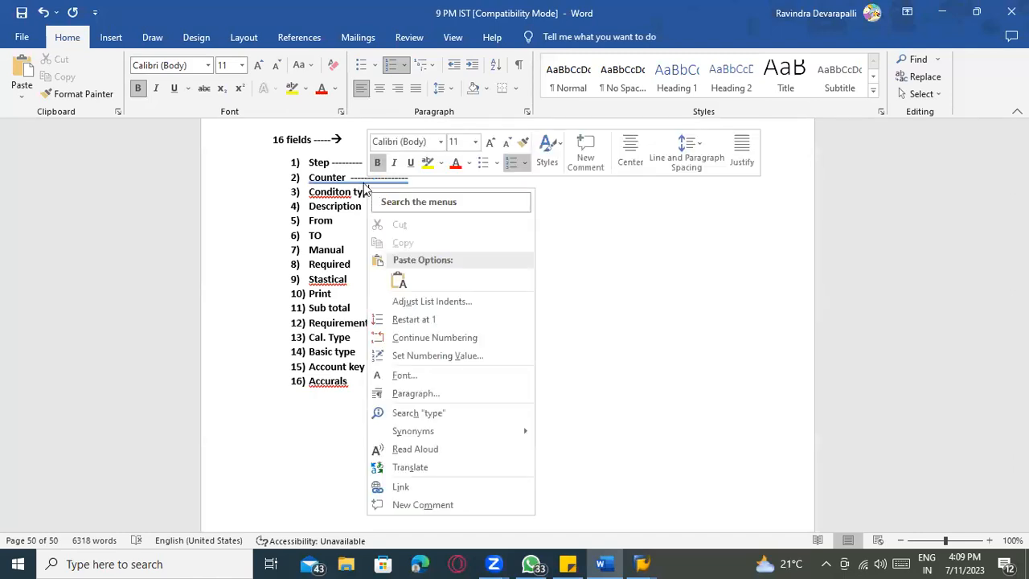
key("Escape")
right_click(358, 182)
left_click(358, 196)
left_click(378, 160)
key("Tab")
type("PB00")
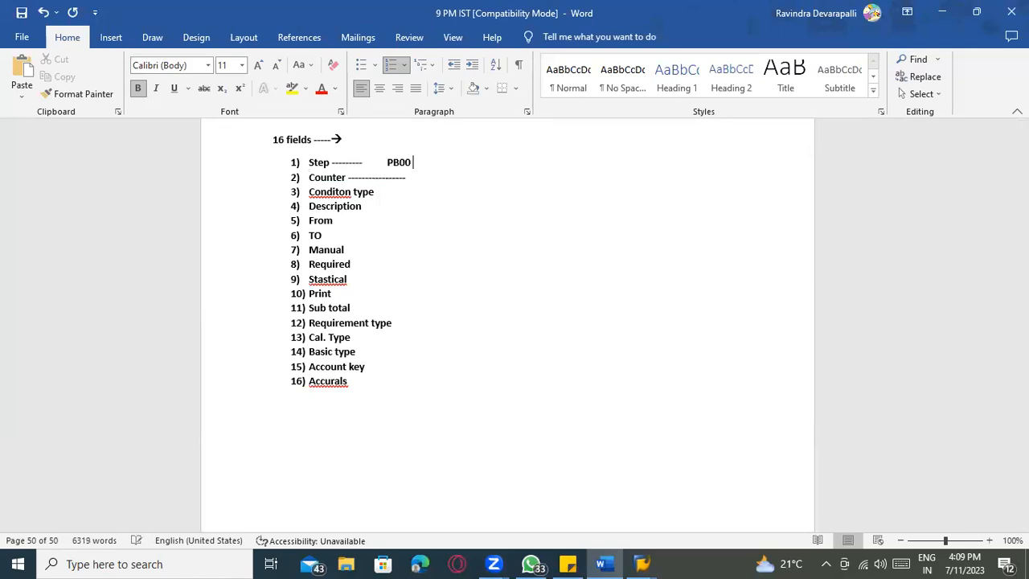
type(" , PBXX")
Replace the condition types in the "Step" entry with 1 and enter "1 , 2" after the dashes of "Counter".
mouse_move(385, 162)
left_mouse_down()
mouse_move(446, 171)
mouse_move(386, 163)
left_mouse_up()
left_click(445, 171)
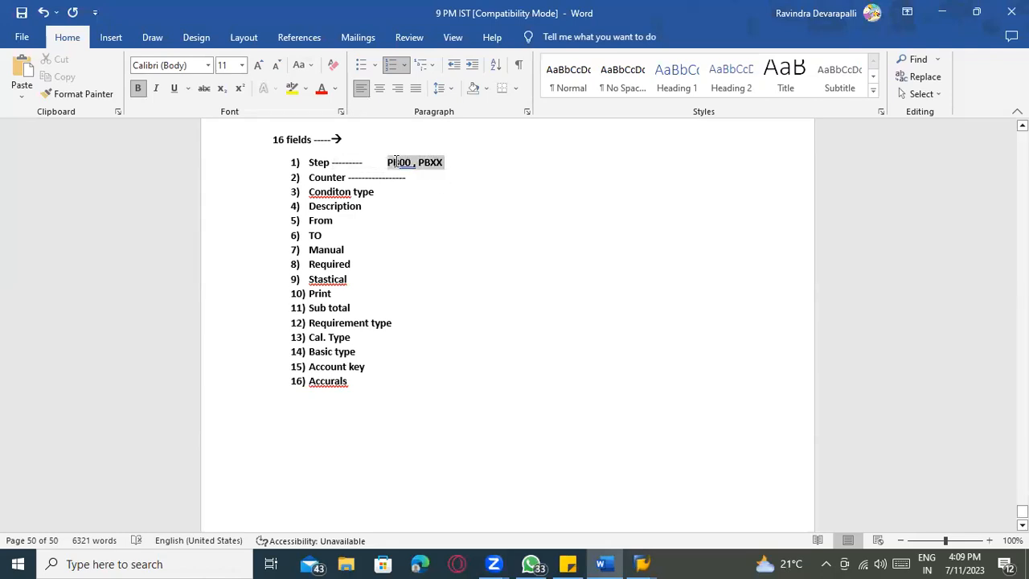
type("1")
left_click(418, 175)
type("1 , 2")
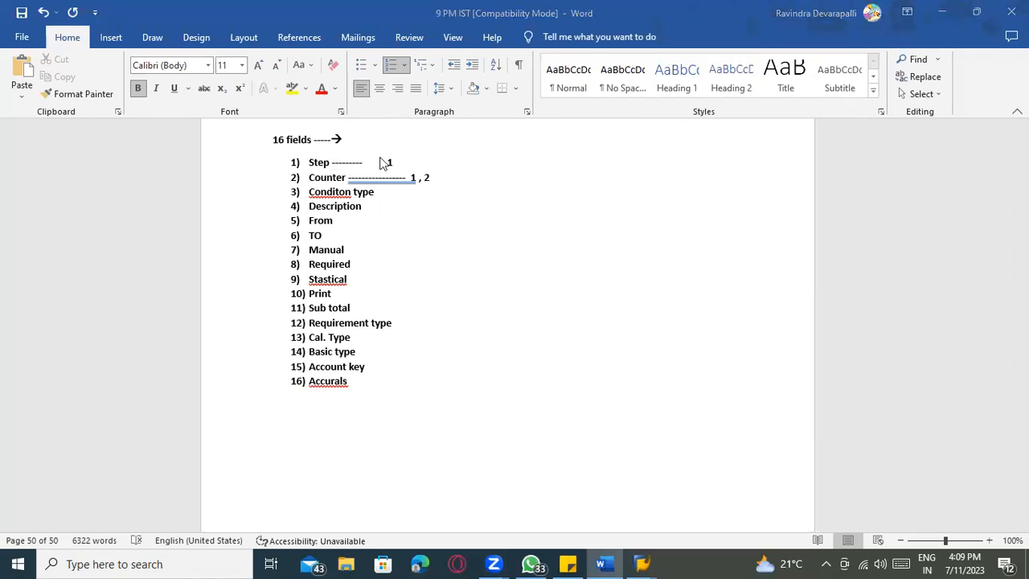
Go over the "Step" and "Counter" values and add a little space in front of the counter's "1 , 2".
left_click_drag(395, 160, 384, 161)
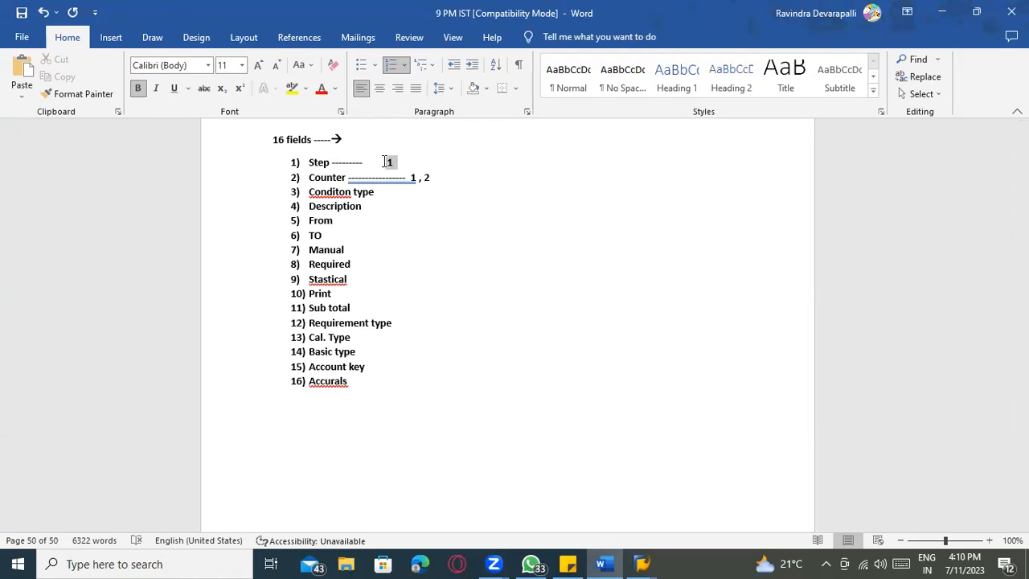
left_click(415, 177)
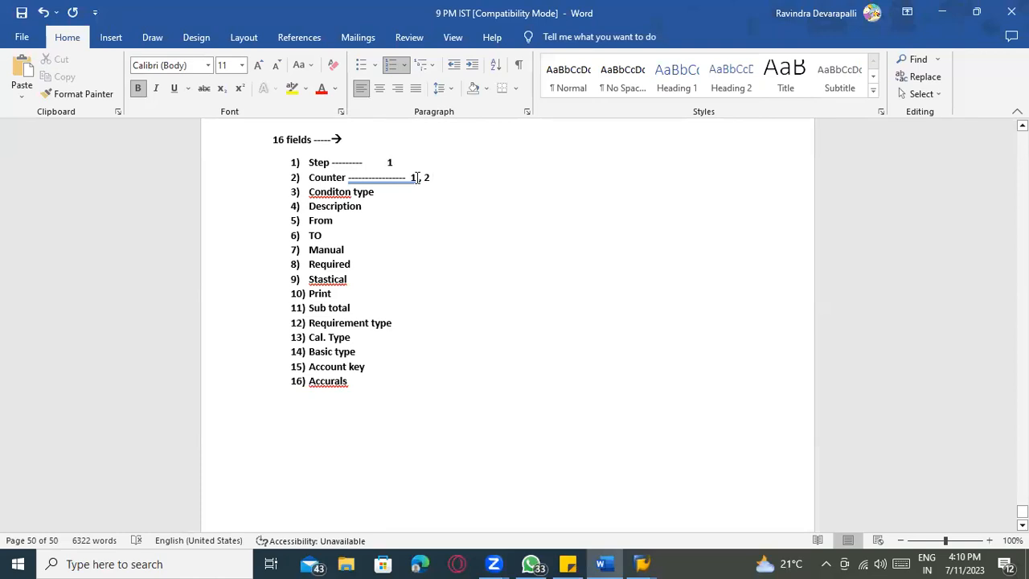
left_click(431, 178)
double_click(415, 178)
left_click(429, 178)
double_click(413, 180)
key("Left")
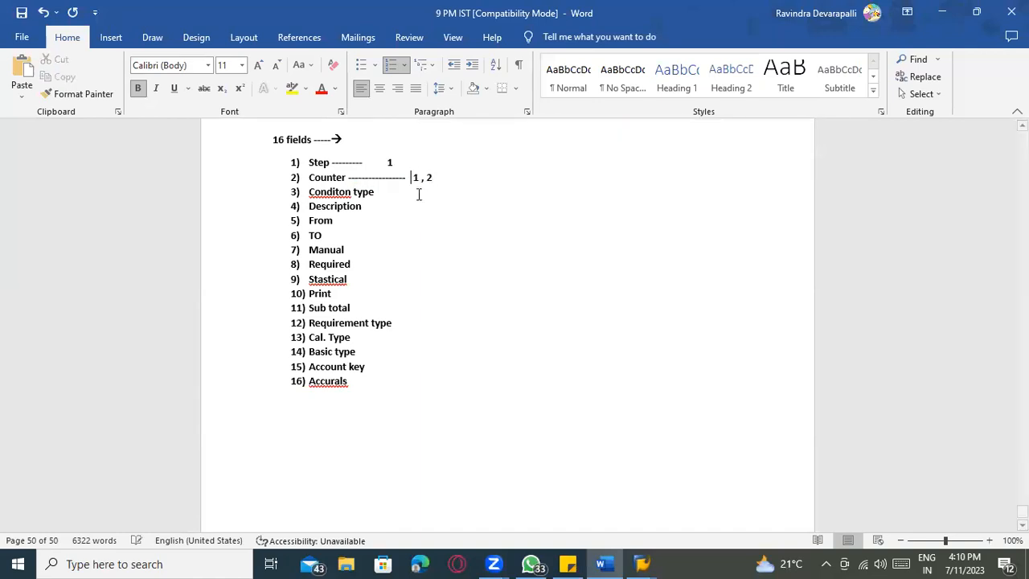
left_click(443, 180)
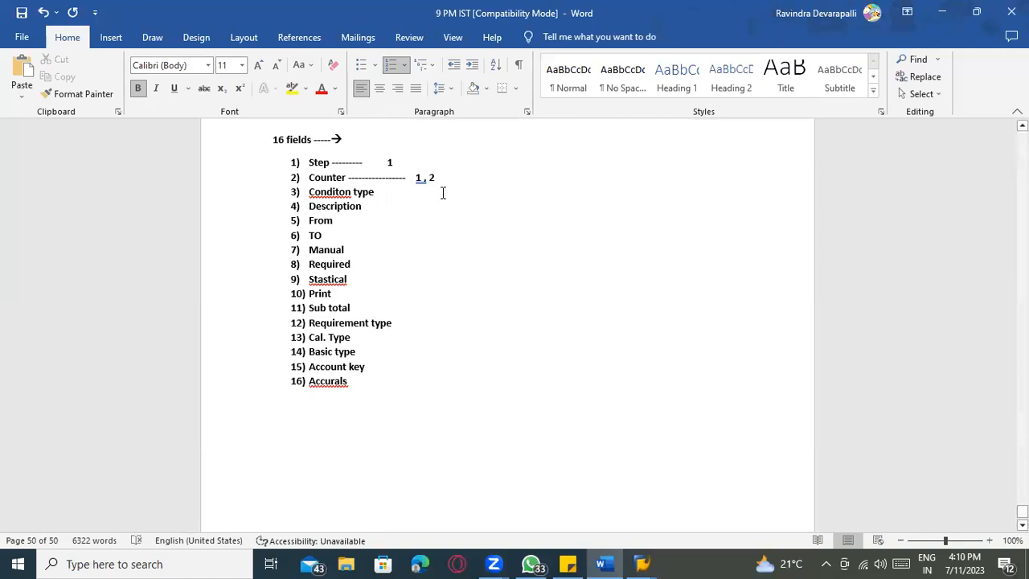
double_click(393, 161)
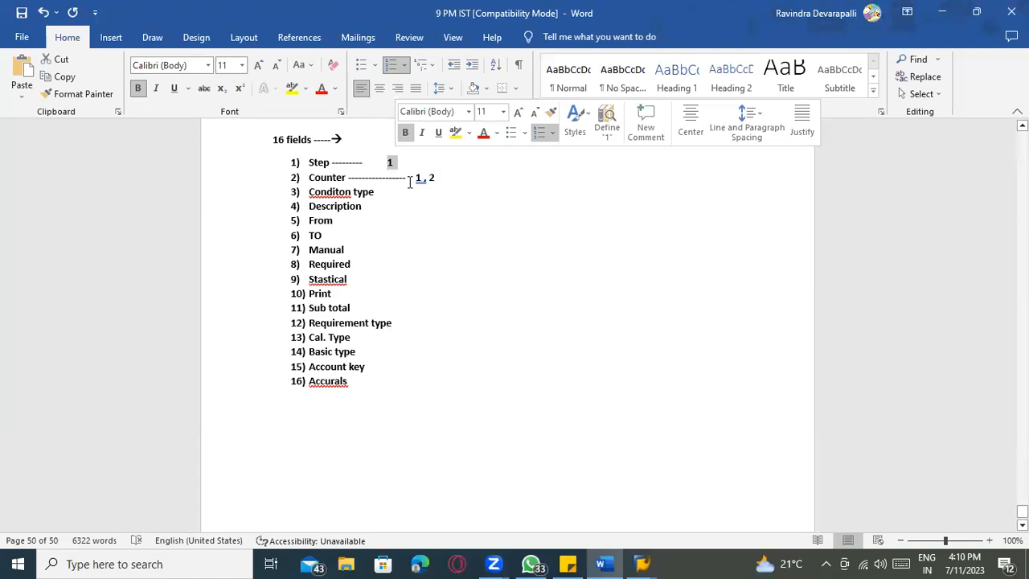
left_click(415, 177)
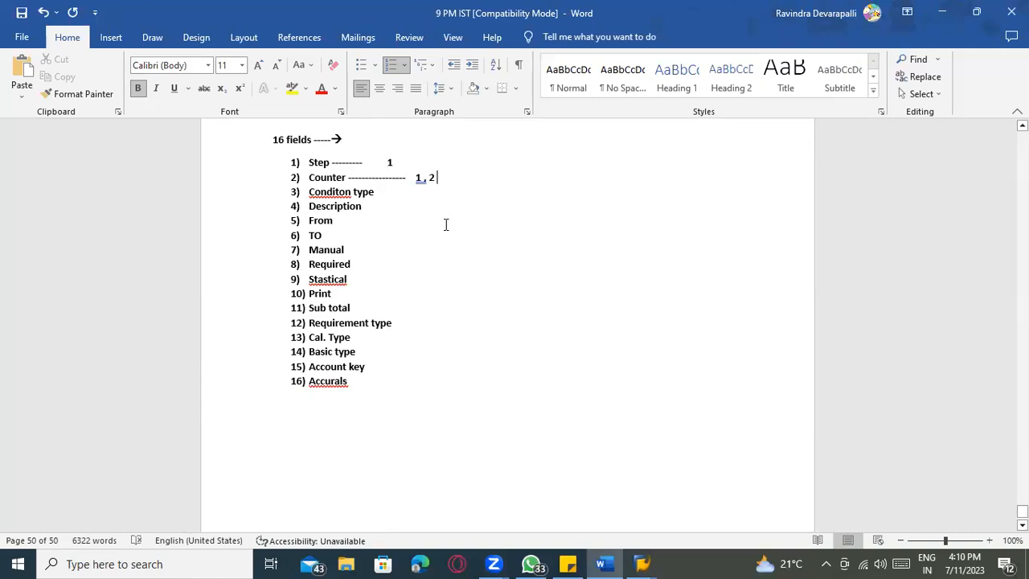
Switch to SAP, leave the RM0000 control data, reopen the schemas overview and open a blank table for new schema entries.
key("alt+Tab")
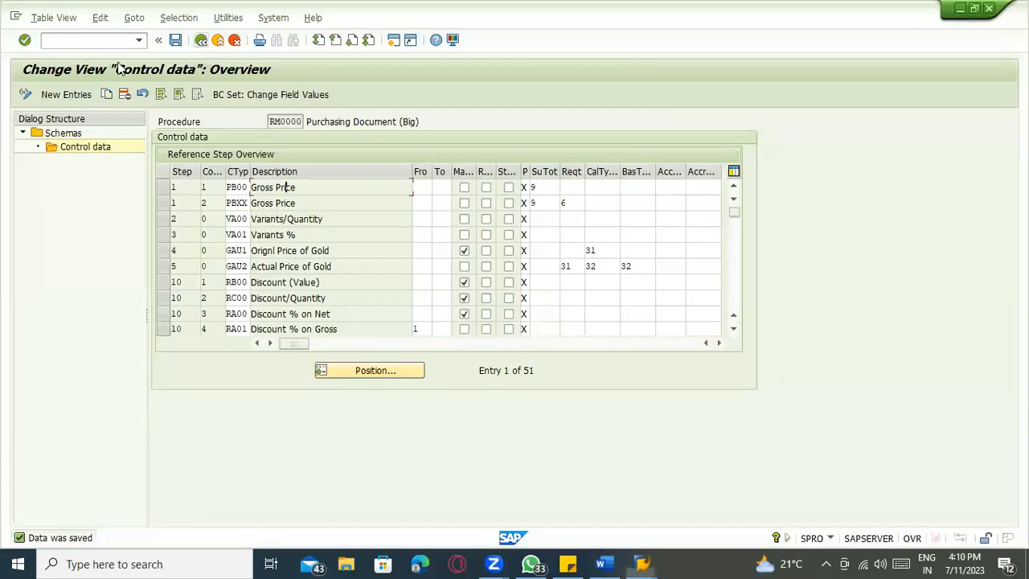
left_click(202, 40)
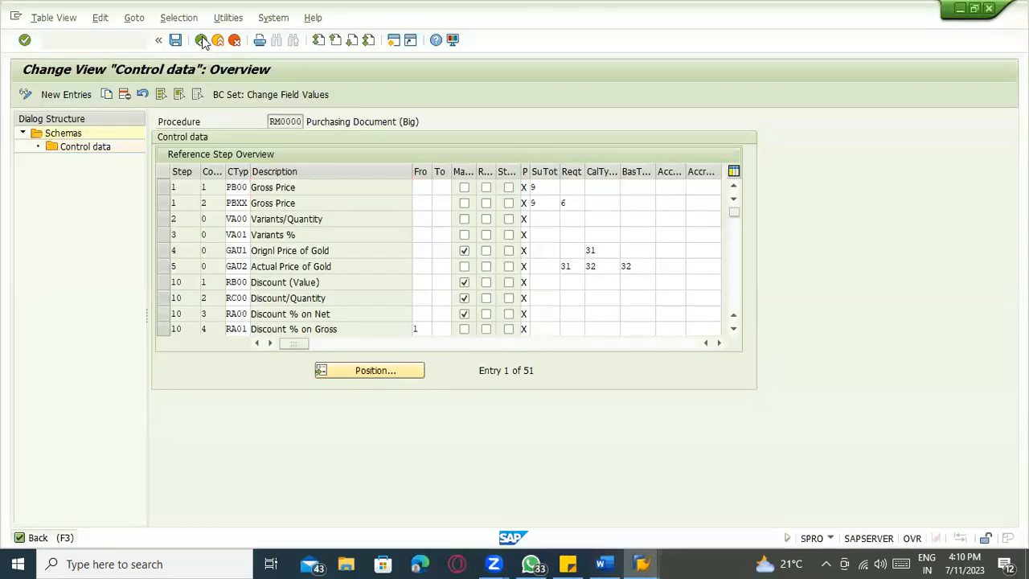
left_click(205, 41)
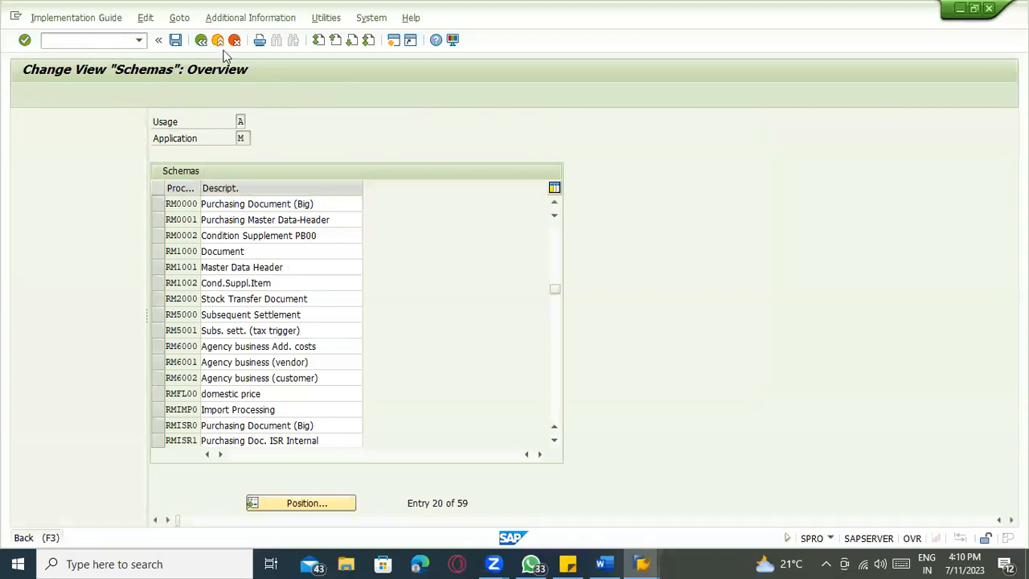
left_click(128, 312)
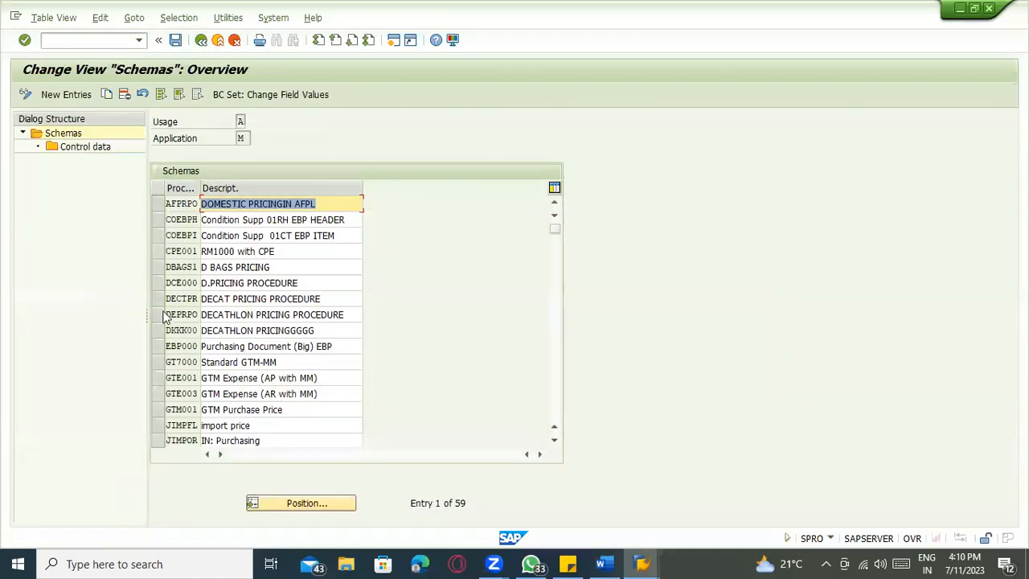
left_click(66, 95)
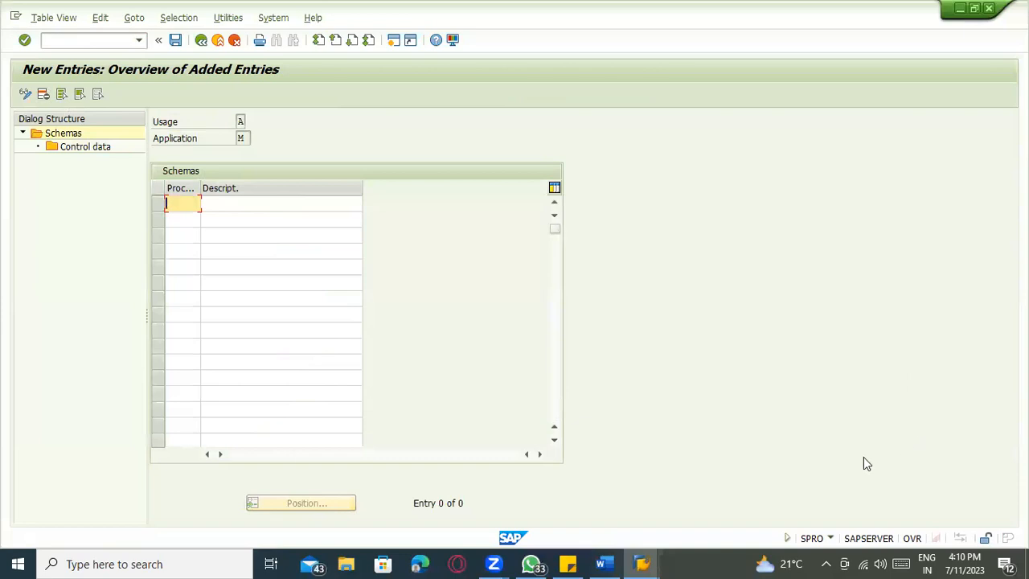
left_click(972, 560)
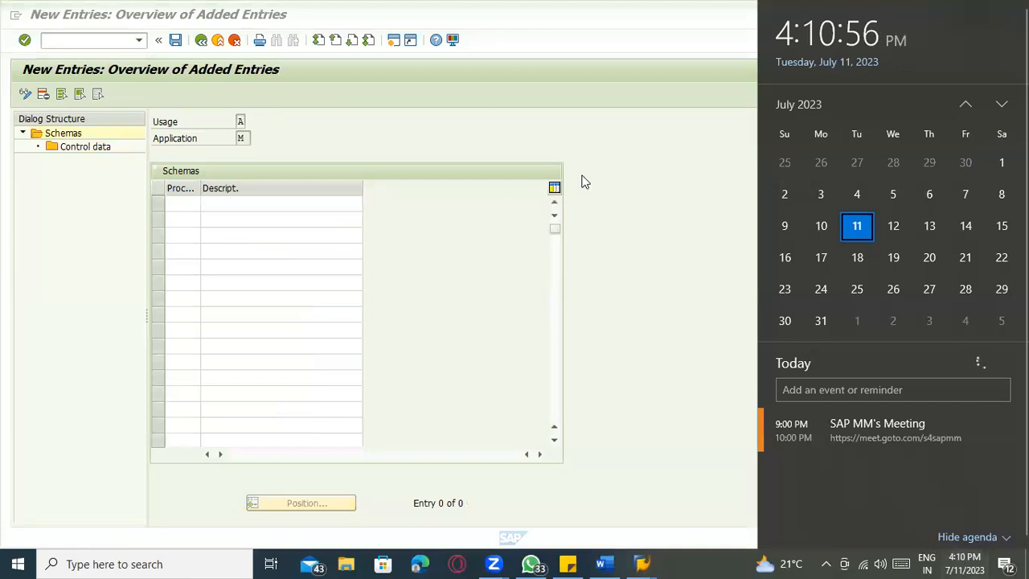
left_click(616, 158)
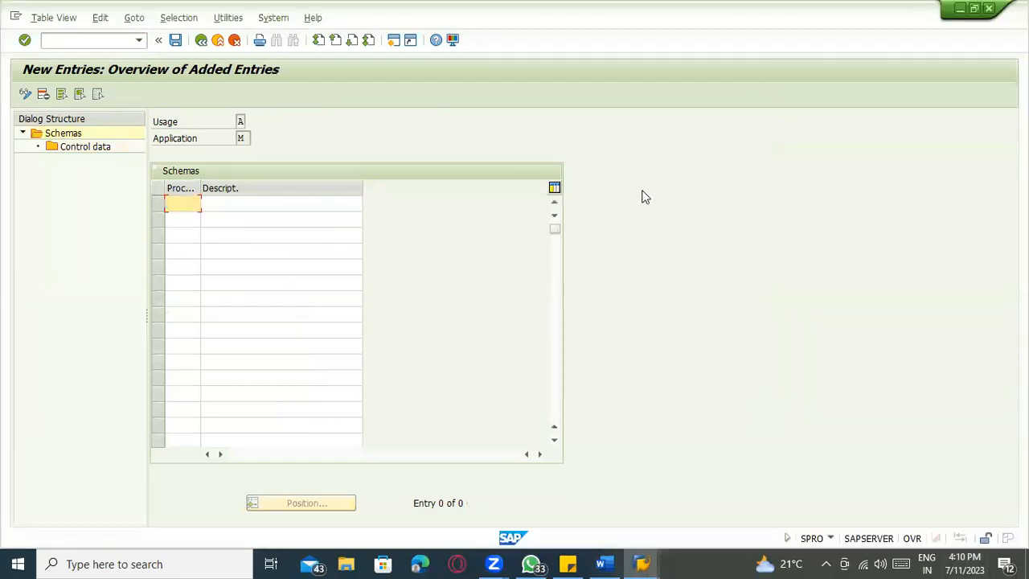